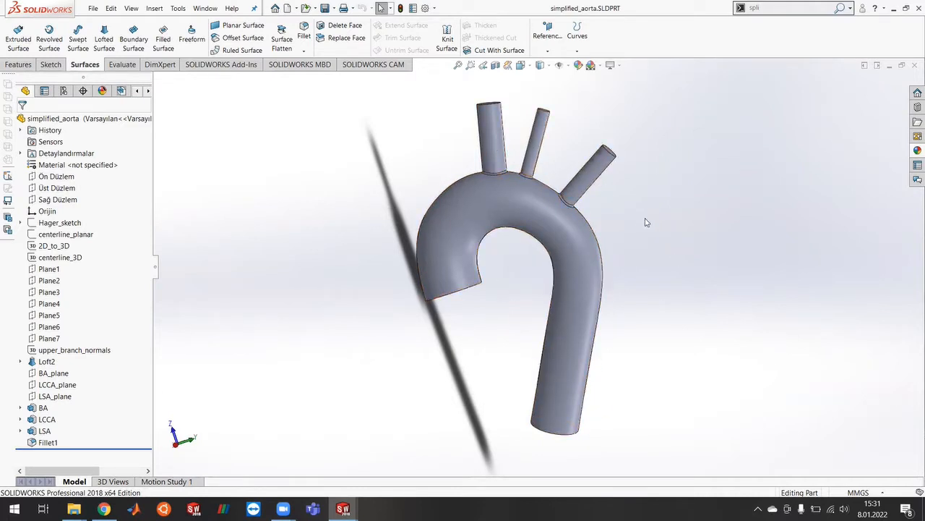
Examine the simplified aorta part from several angles, and switch to the simplified_aorta_blocking part.
middle_click_drag(671, 280, 599, 283)
middle_click_drag(407, 297, 493, 322)
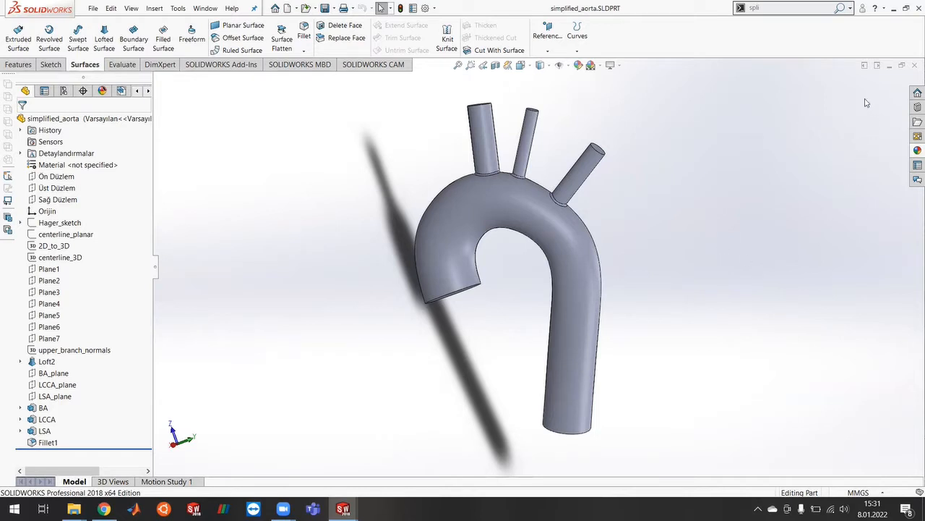
left_click(892, 69)
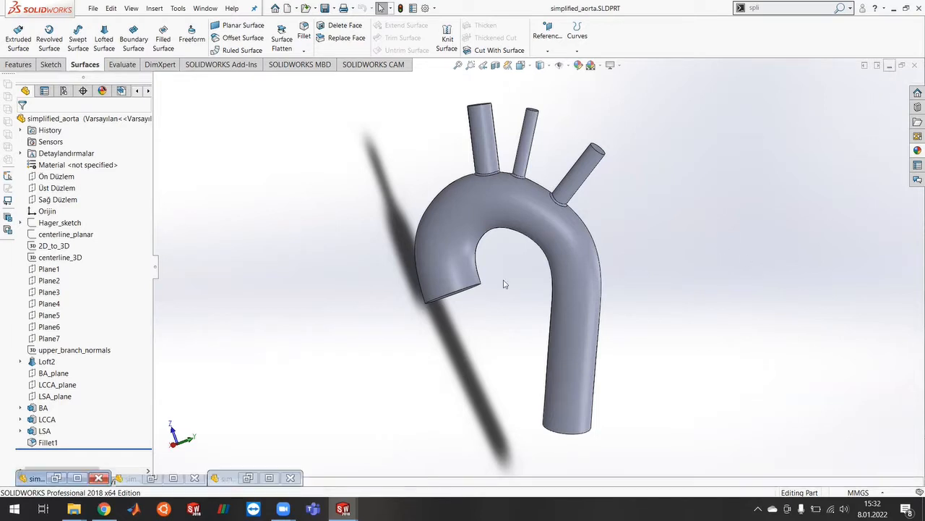
left_click(270, 478)
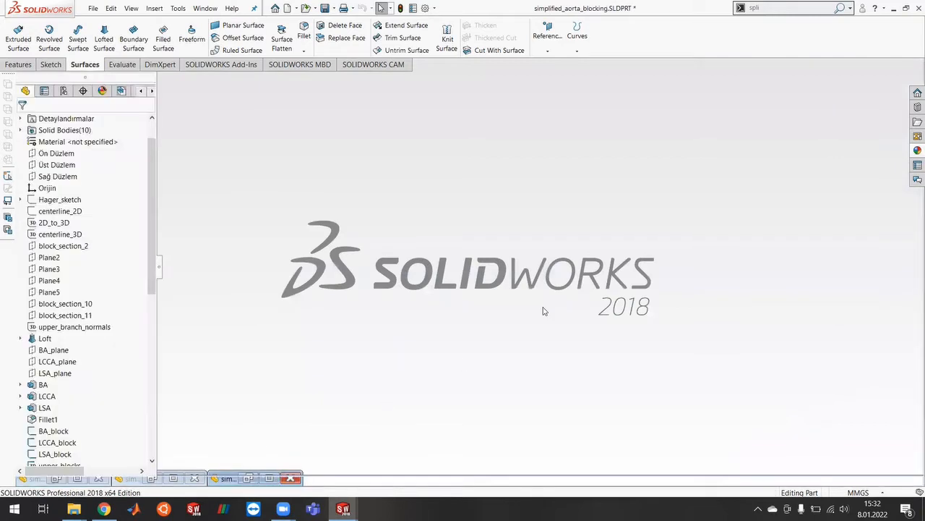
Hide the Loft body in the blocking part to expose the block section sketches and inspect them.
middle_click_drag(610, 337, 643, 335)
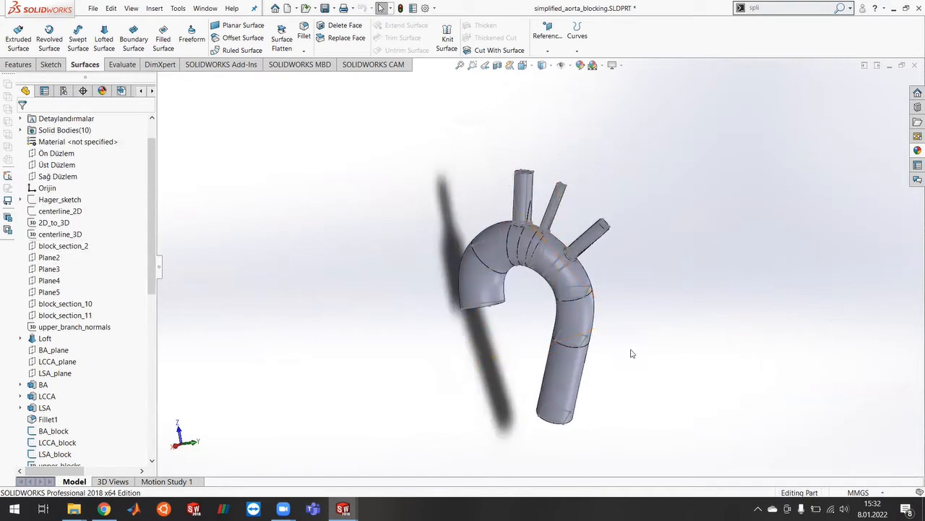
right_click(48, 339)
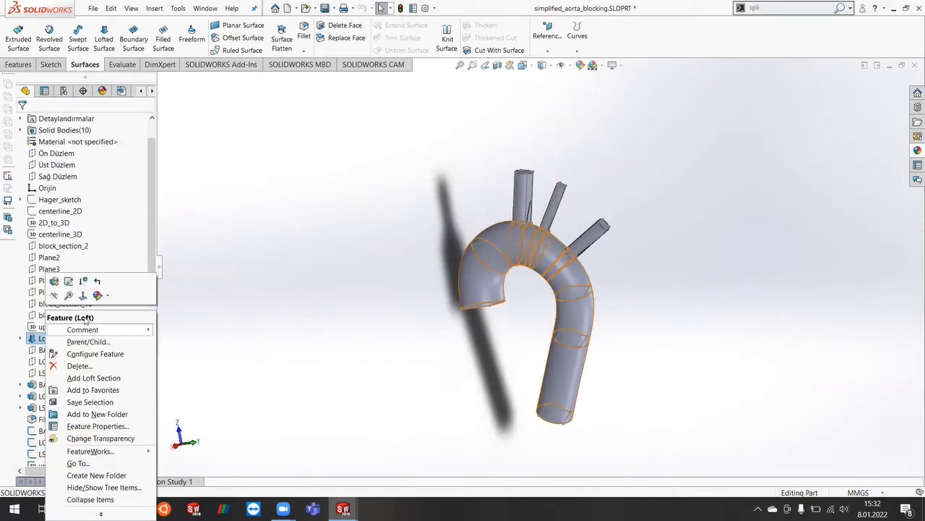
left_click(56, 295)
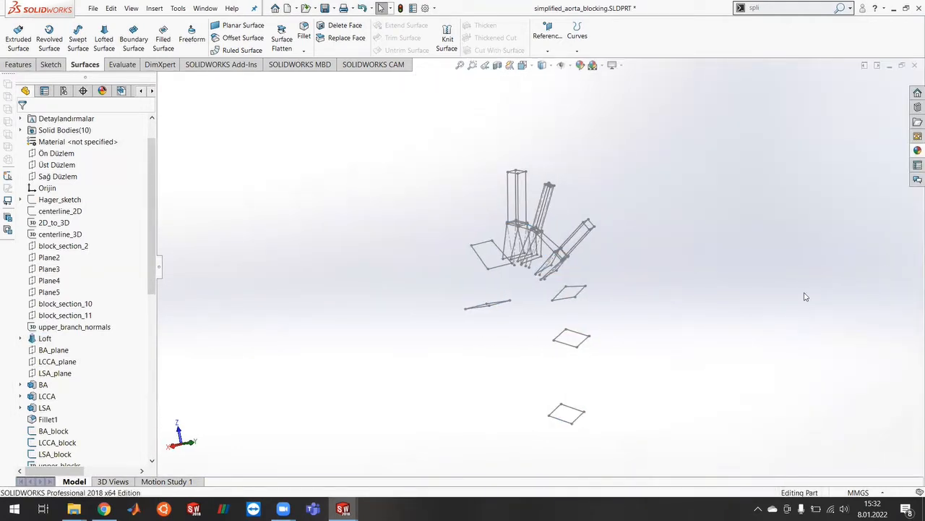
middle_click_drag(695, 259, 713, 291)
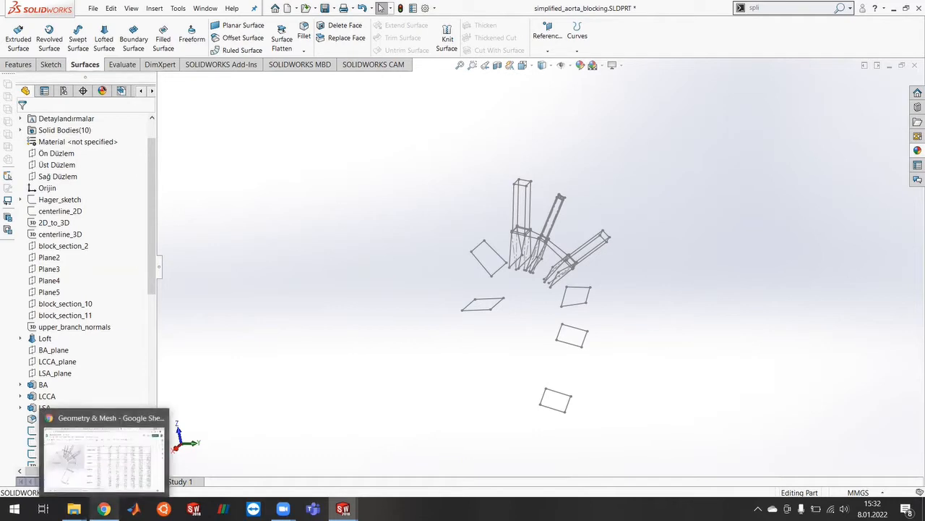
Switch to the Geometry & Mesh spreadsheet in Chrome and review the Blocking 4 point coordinates through the extra sections.
left_click(104, 508)
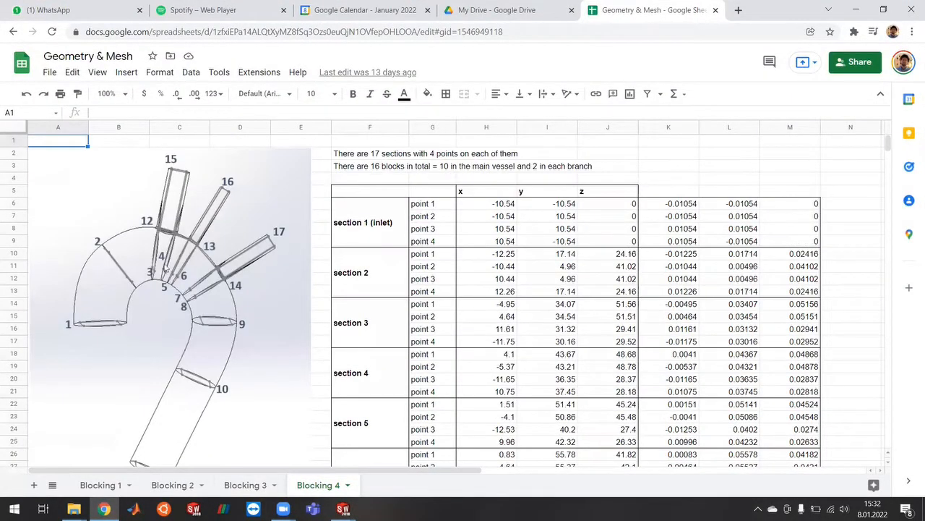
scroll(849, 269, "down", 2)
scroll(810, 269, "down", 4)
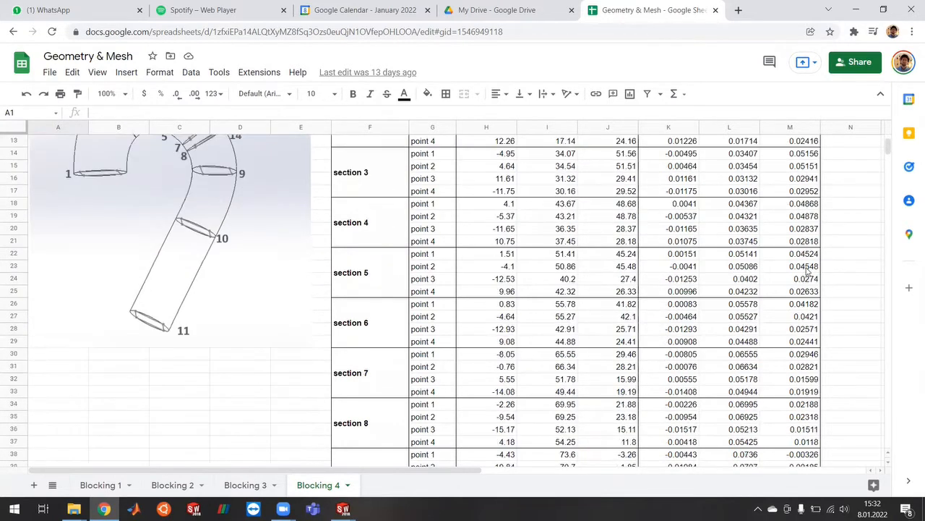
scroll(807, 271, "down", 15)
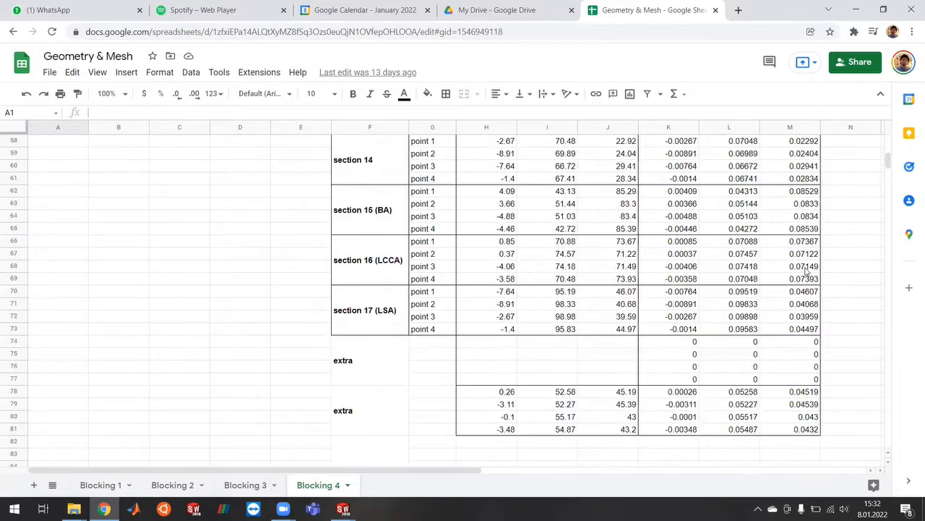
Switch to the simplified_aorta_divided part in SOLIDWORKS and examine the divided vessel surfaces from several angles.
left_click(343, 509)
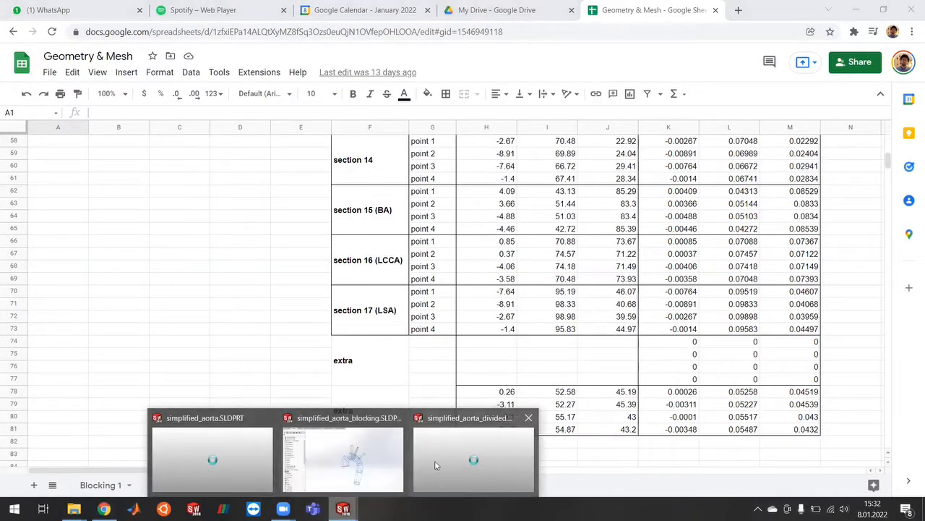
left_click(435, 465)
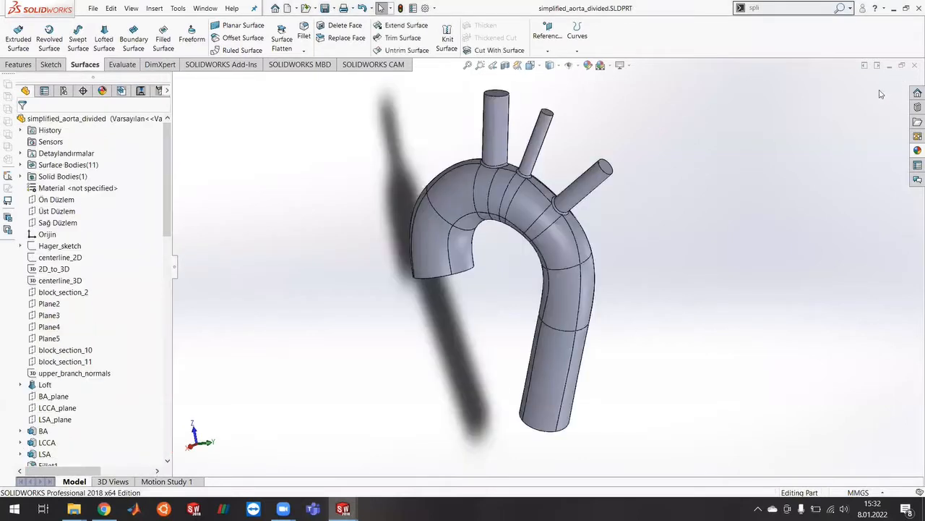
middle_click_drag(695, 308, 697, 278)
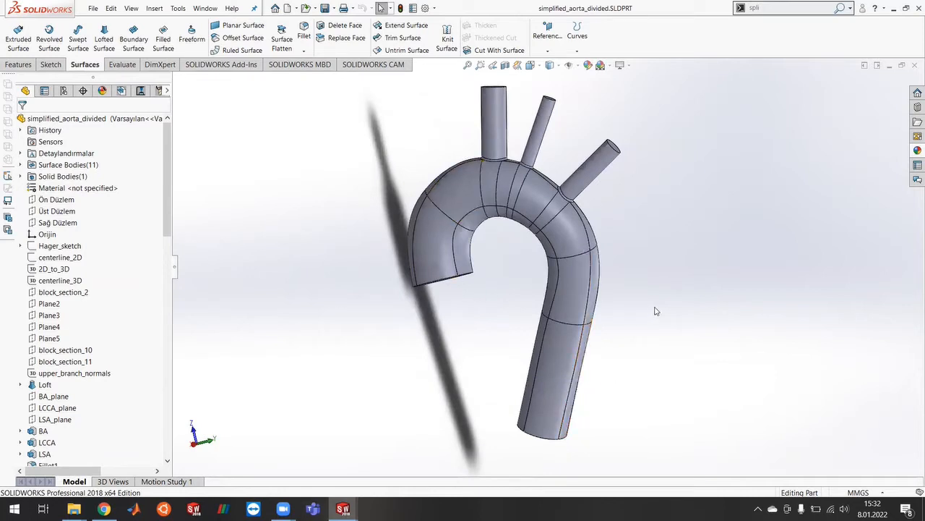
middle_click_drag(667, 320, 658, 342)
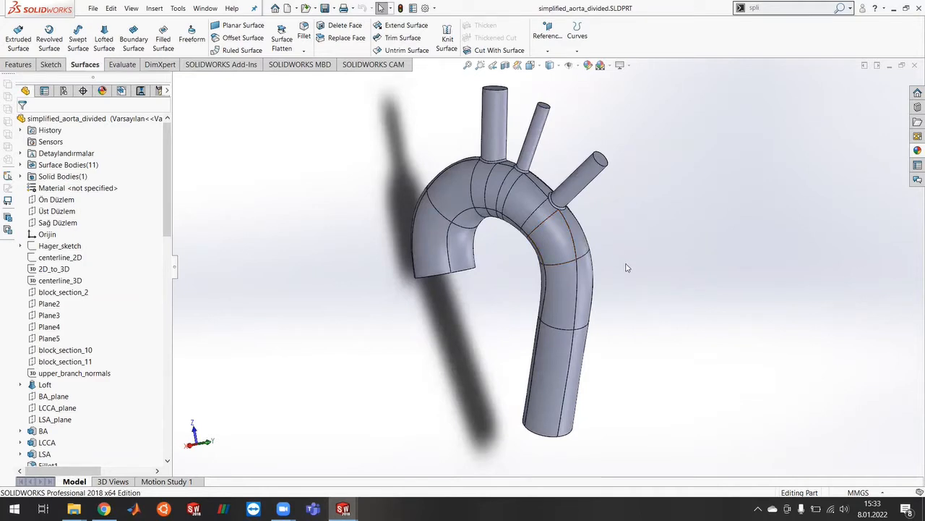
middle_click_drag(635, 305, 653, 348)
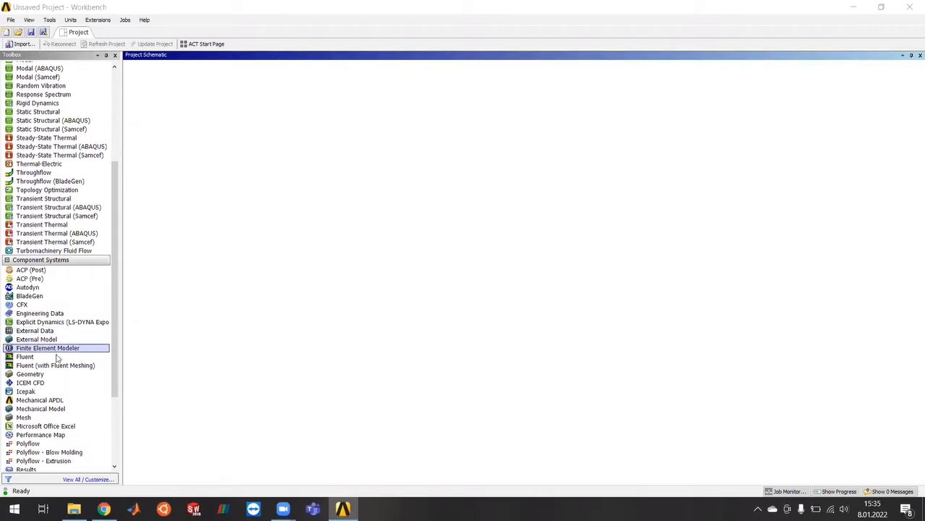
Add an ICEM CFD component system named mesh to the Workbench project and open its model in a maximized ICEM CFD window.
double_click(28, 383)
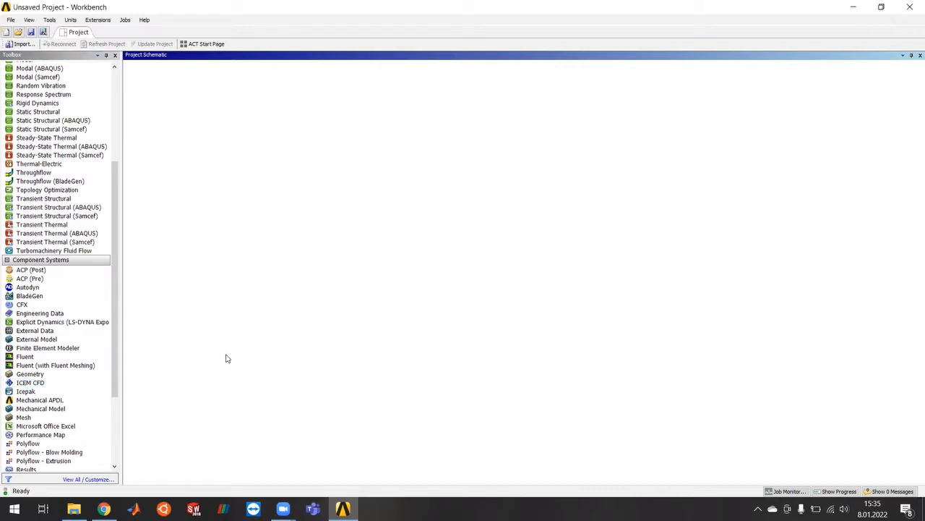
type("mesh")
key("Return")
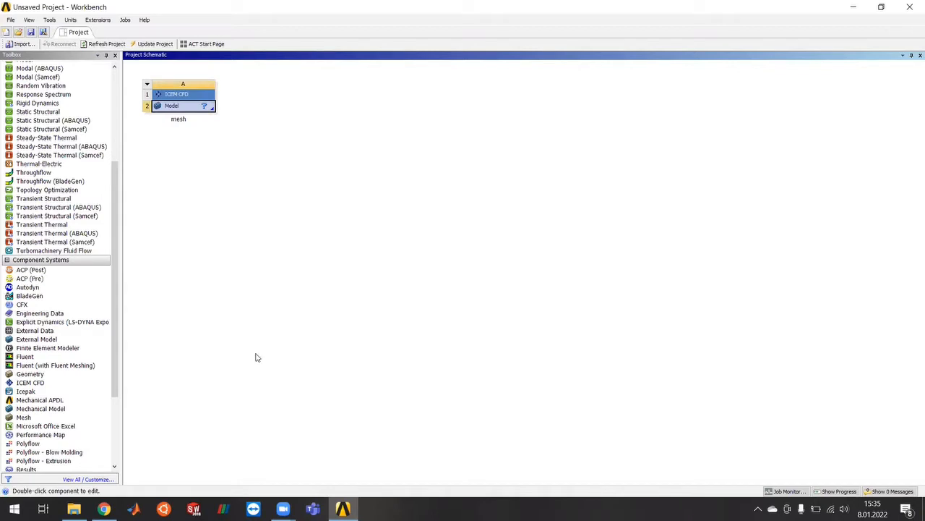
double_click(171, 106)
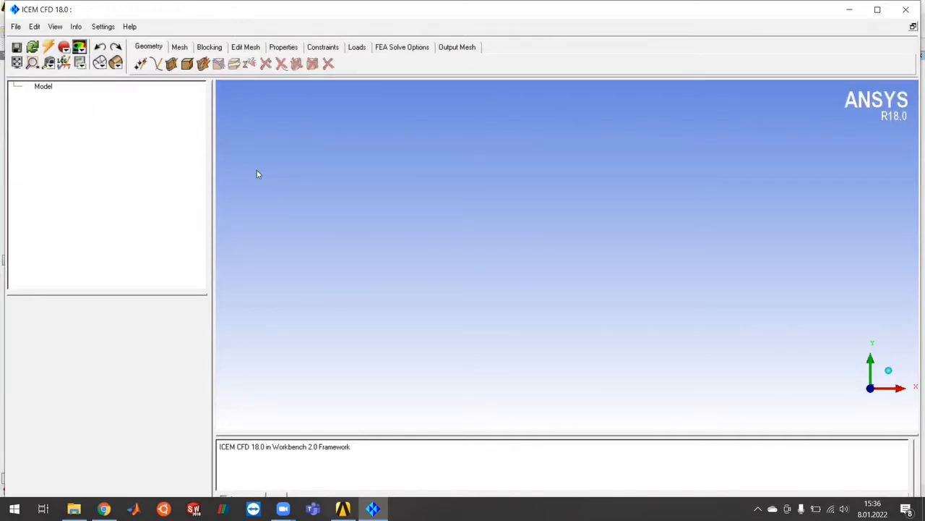
left_click(877, 9)
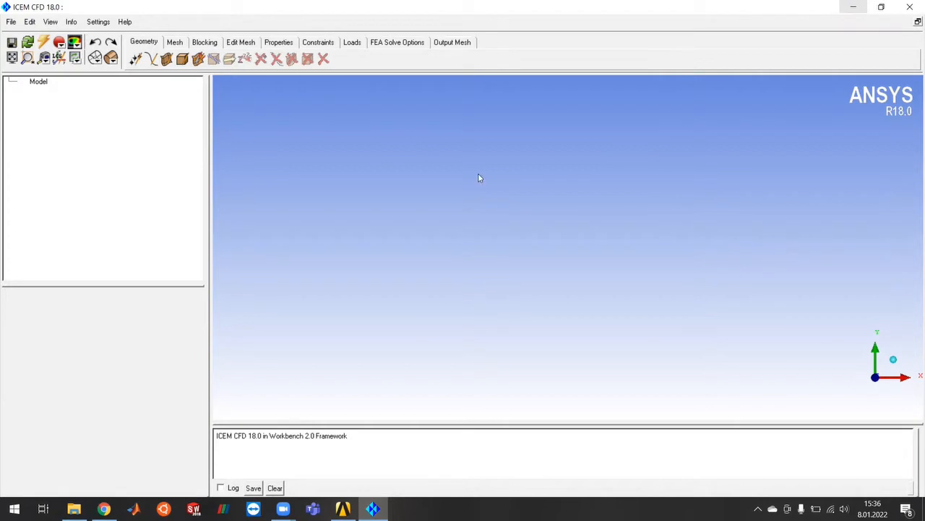
Import the model simplified_aorta_divided.x_t from the geometry folder with material points and the default unit.
left_click(14, 22)
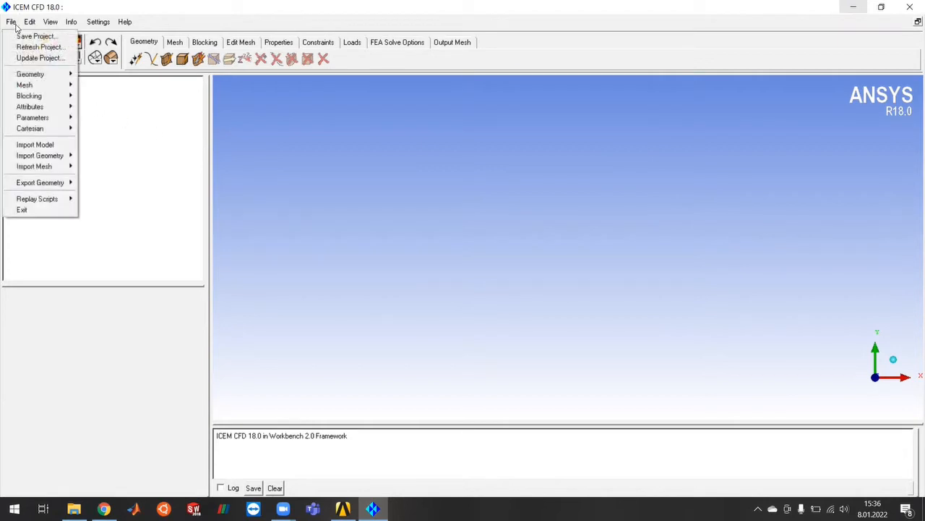
left_click(32, 145)
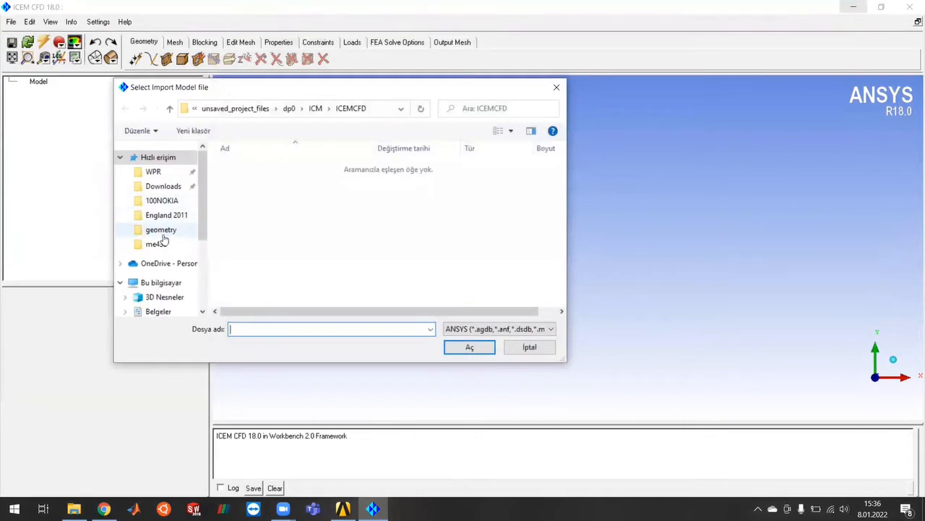
left_click(162, 230)
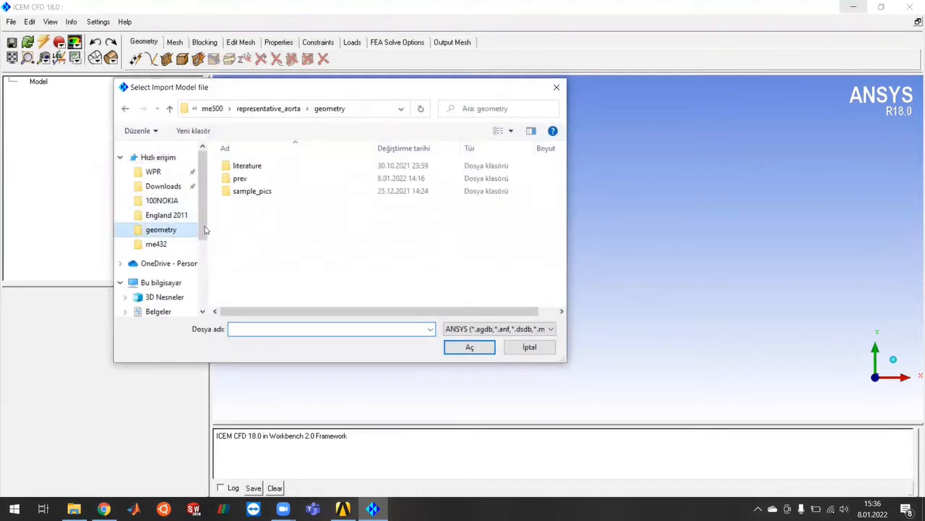
left_click(477, 330)
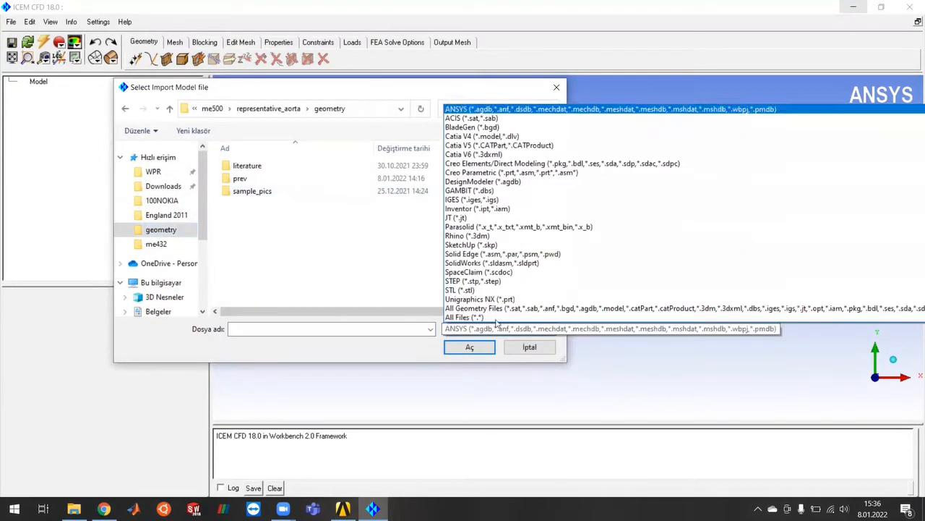
left_click(482, 318)
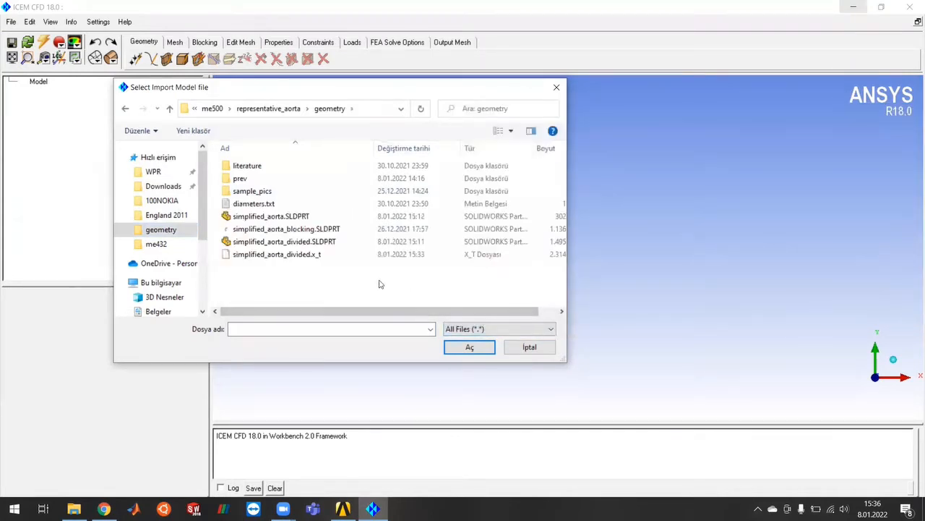
left_click(292, 256)
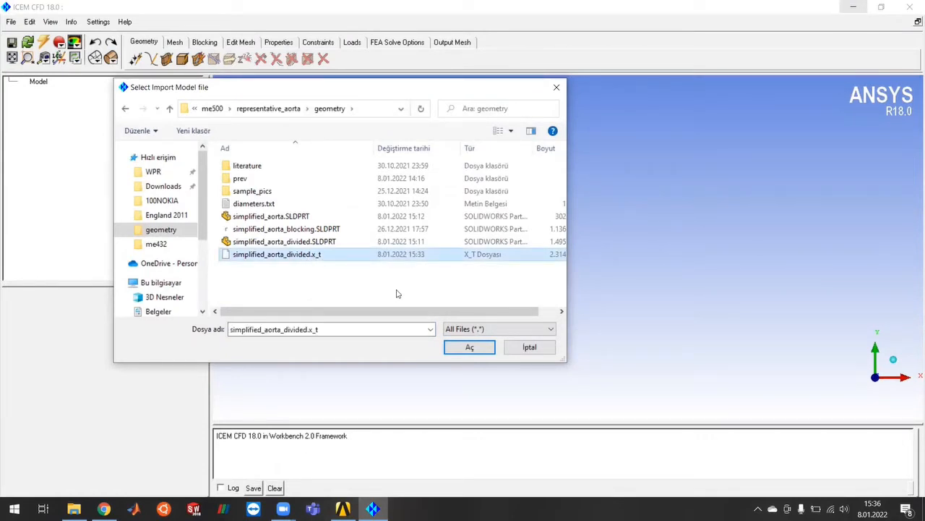
left_click(470, 348)
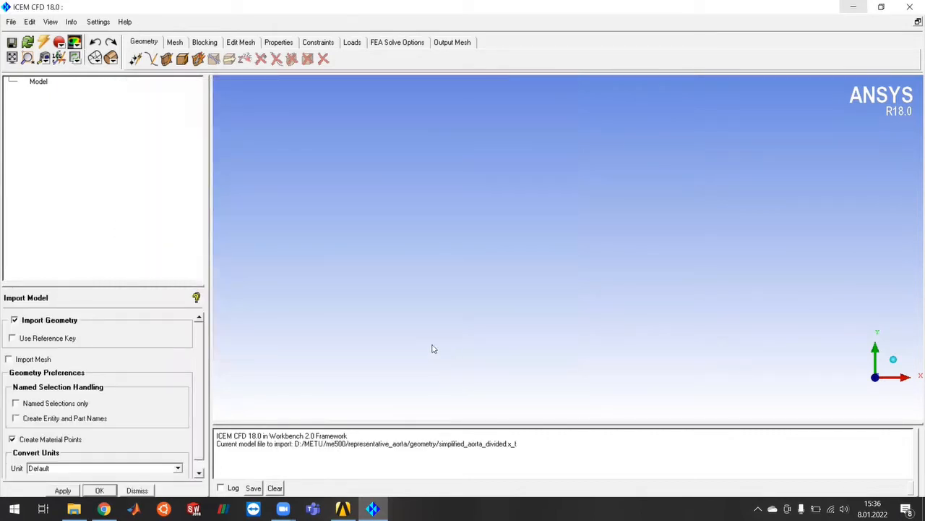
left_click(62, 490)
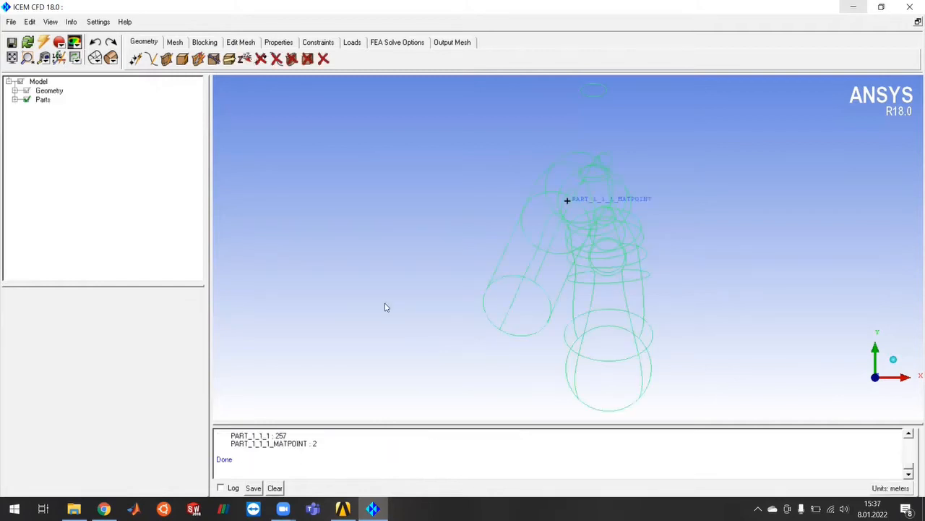
Display the imported aorta's surfaces instead of its curves, and inspect them in wireframe and solid display.
left_click_drag(605, 303, 608, 285)
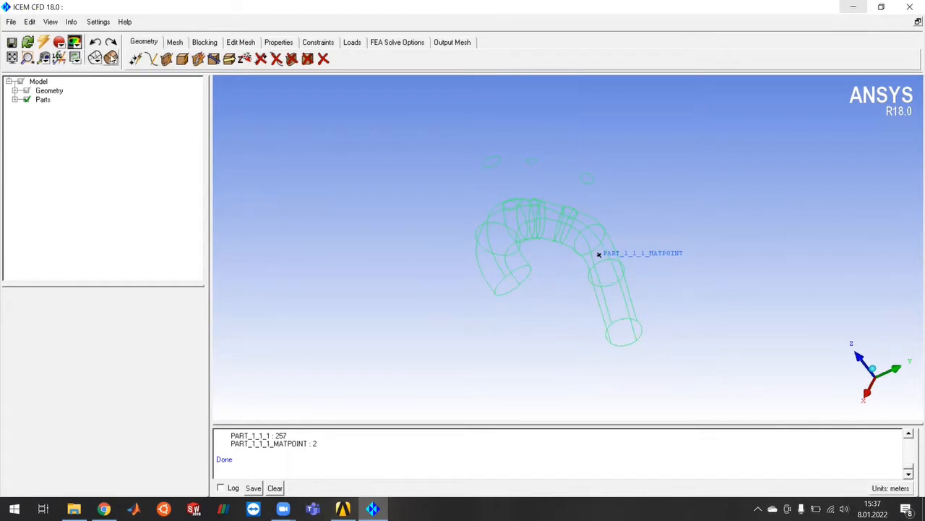
left_click(15, 92)
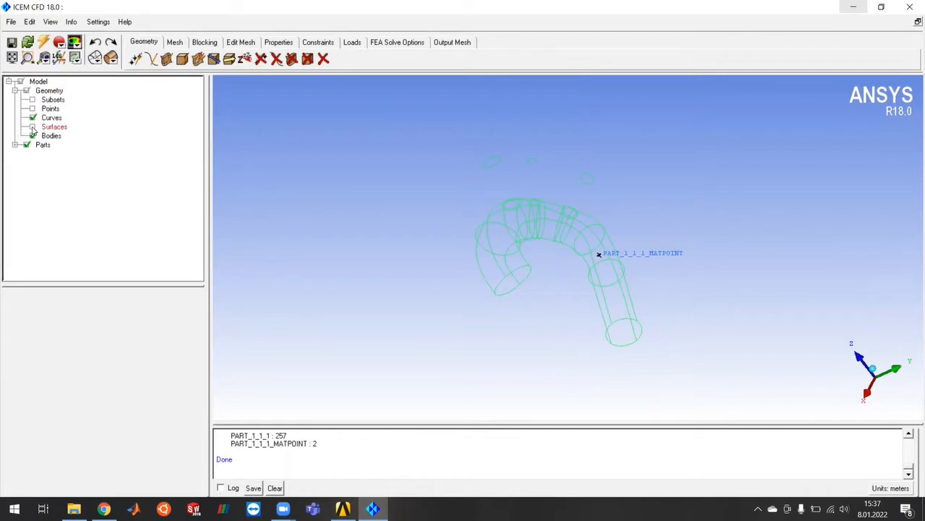
left_click(34, 120)
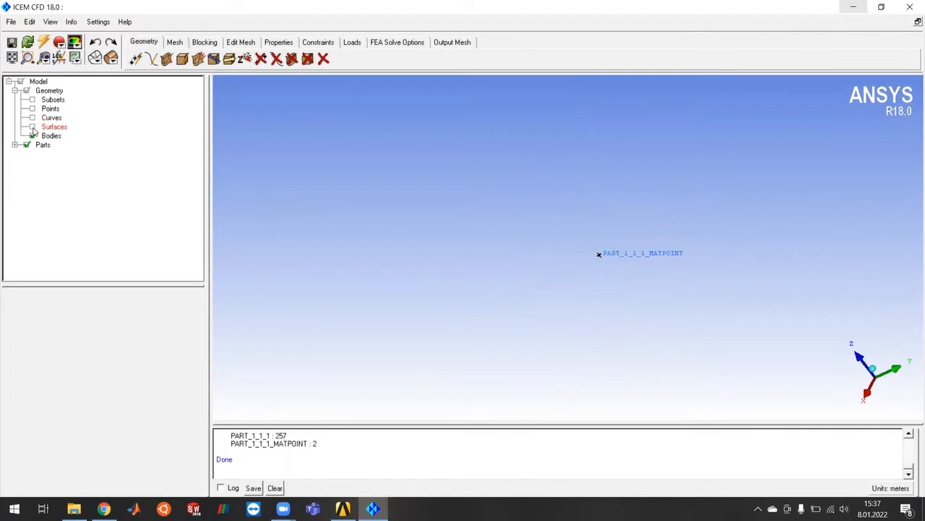
left_click(32, 128)
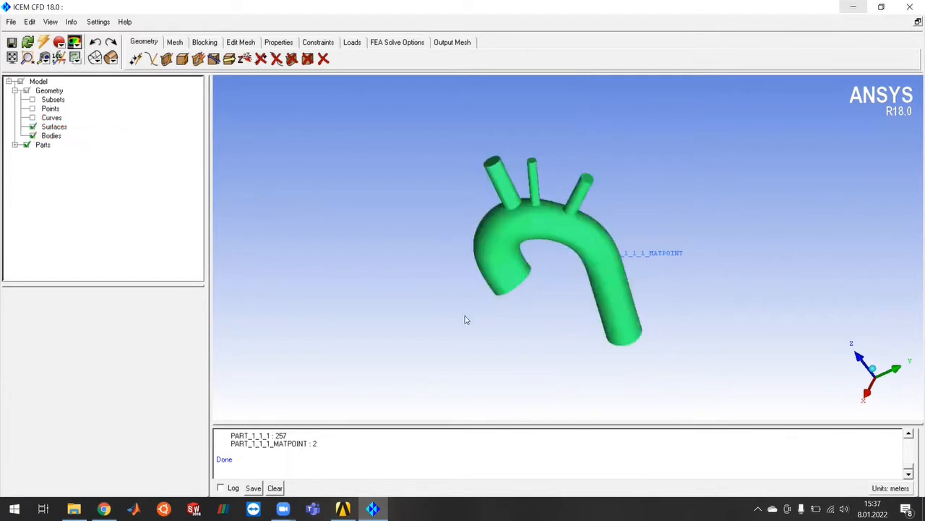
left_click(95, 57)
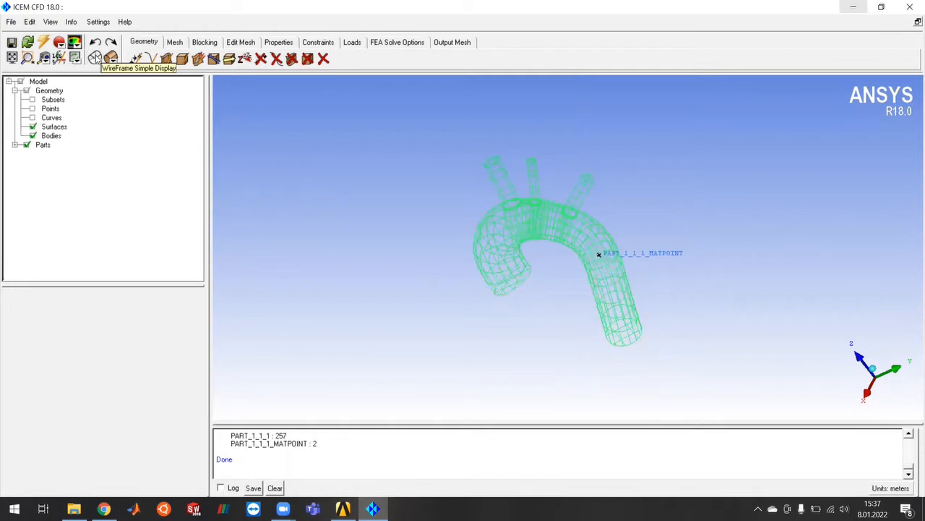
left_click(111, 58)
mouse_move(507, 336)
left_mouse_down()
mouse_move(550, 269)
mouse_move(569, 186)
mouse_move(721, 304)
mouse_move(525, 344)
mouse_move(556, 320)
mouse_move(614, 327)
left_mouse_up()
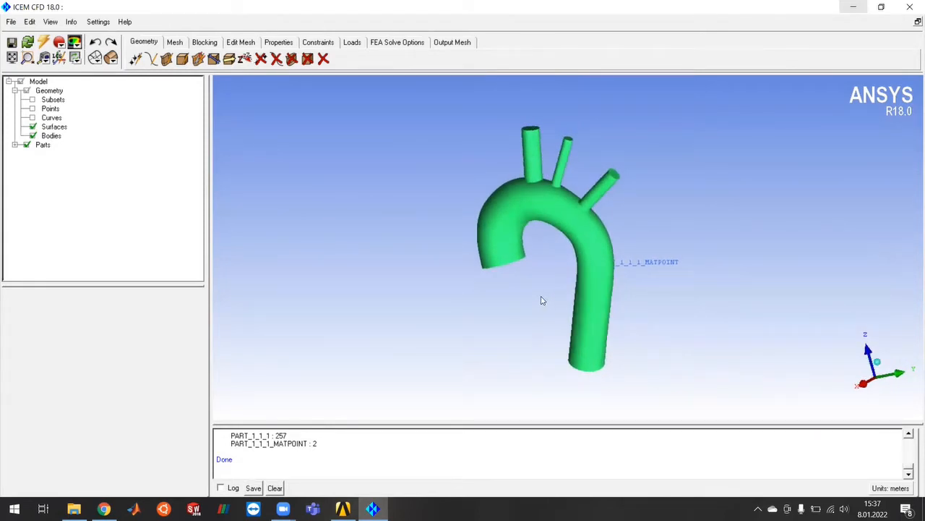
Hide the surfaces, show the curves again, and inspect the dividing curves along the aorta.
left_click(33, 127)
left_click(32, 117)
left_click_drag(682, 325, 702, 341)
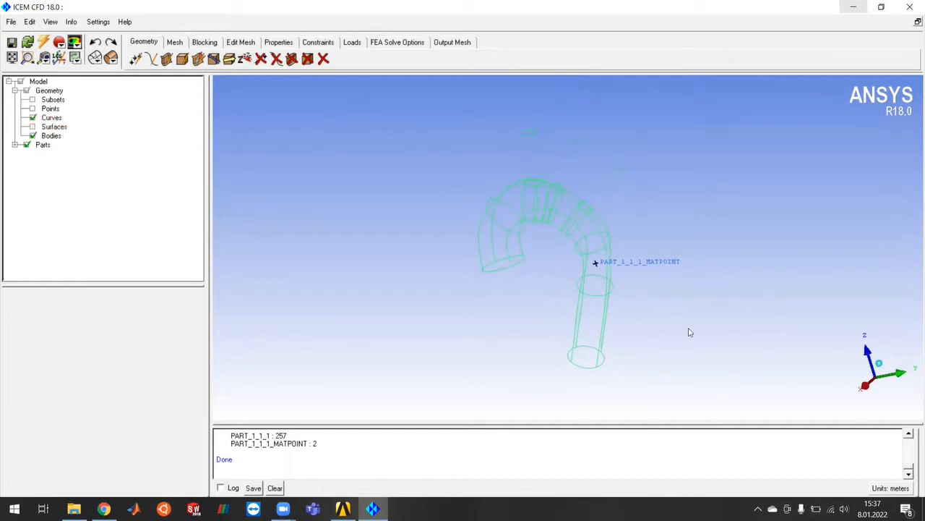
scroll(571, 220, "up", 2)
scroll(584, 269, "up", 2)
left_click_drag(605, 302, 620, 380)
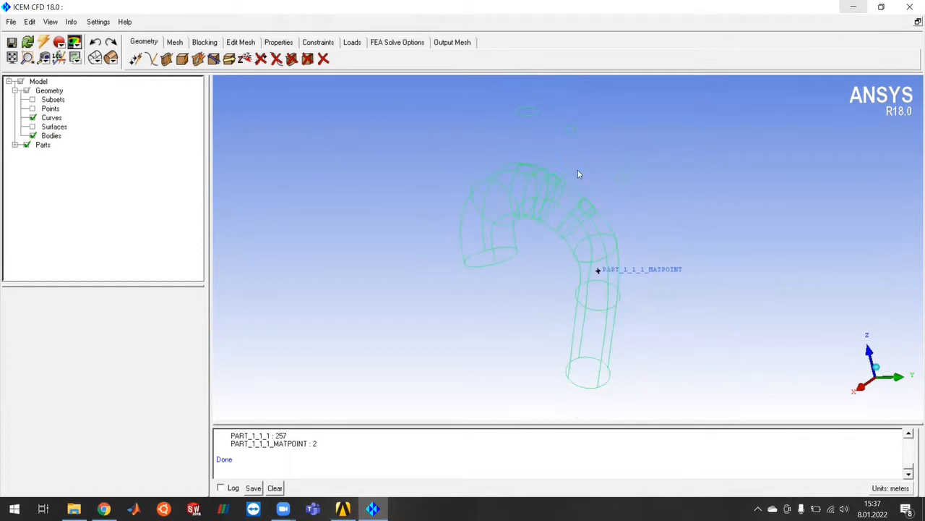
Switch to the Geometry & Mesh spreadsheet in Chrome, review the Blocking 4 coordinate table, and place the sheet side by side with ICEM CFD.
left_click_drag(661, 316, 655, 262)
middle_click_drag(663, 237, 667, 289)
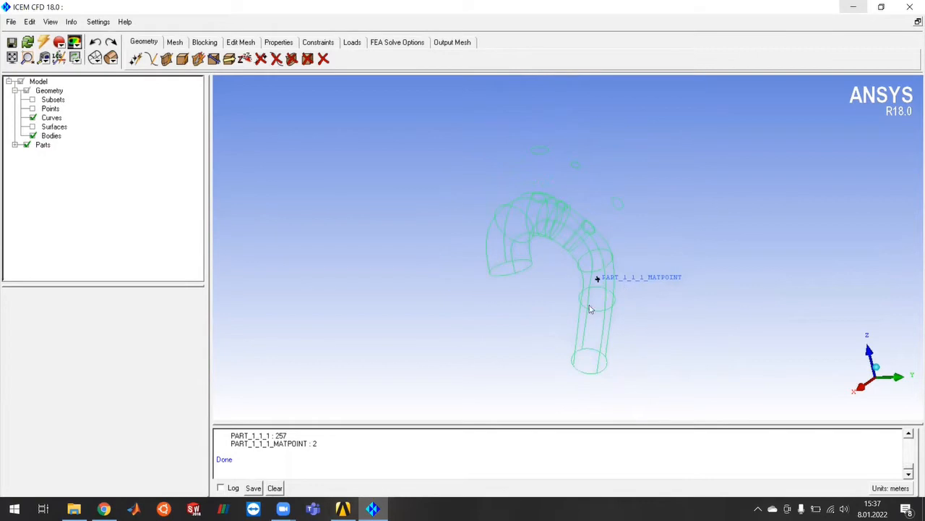
left_click(104, 509)
scroll(572, 341, "up", 10)
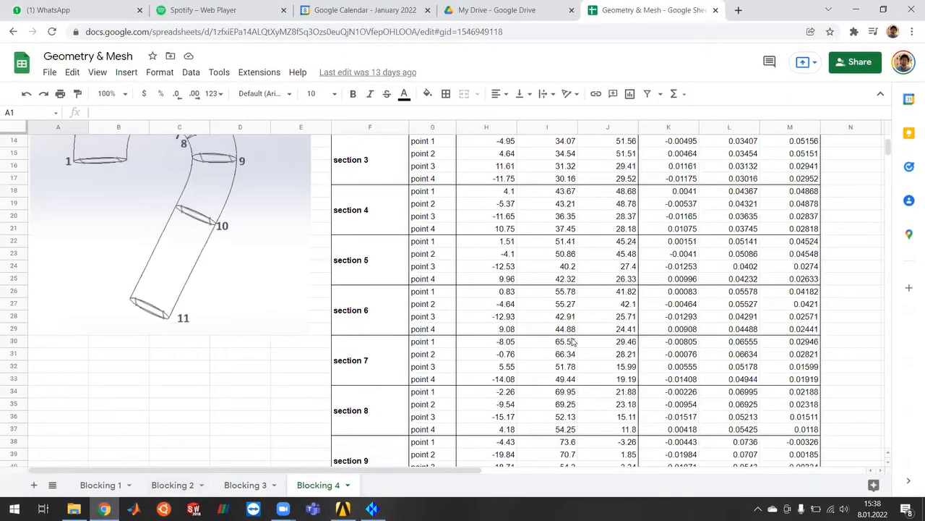
scroll(571, 341, "up", 5)
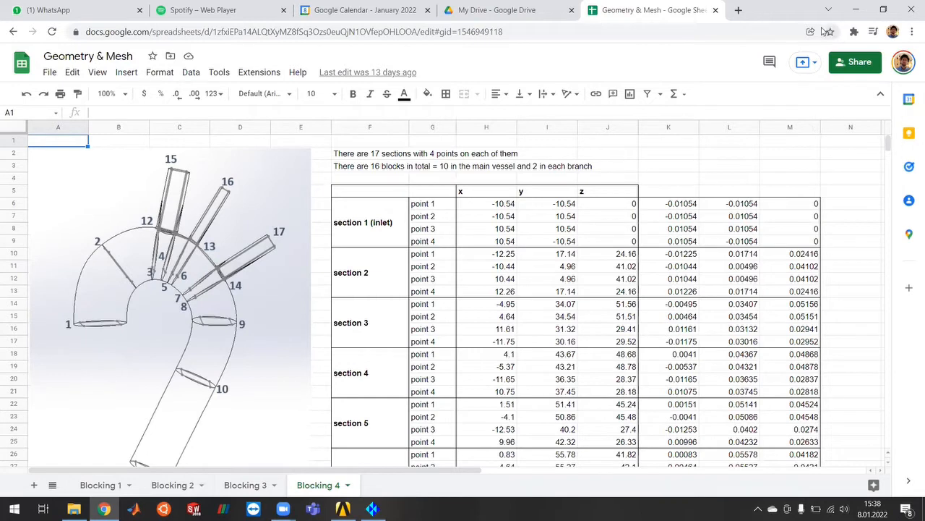
double_click(754, 16)
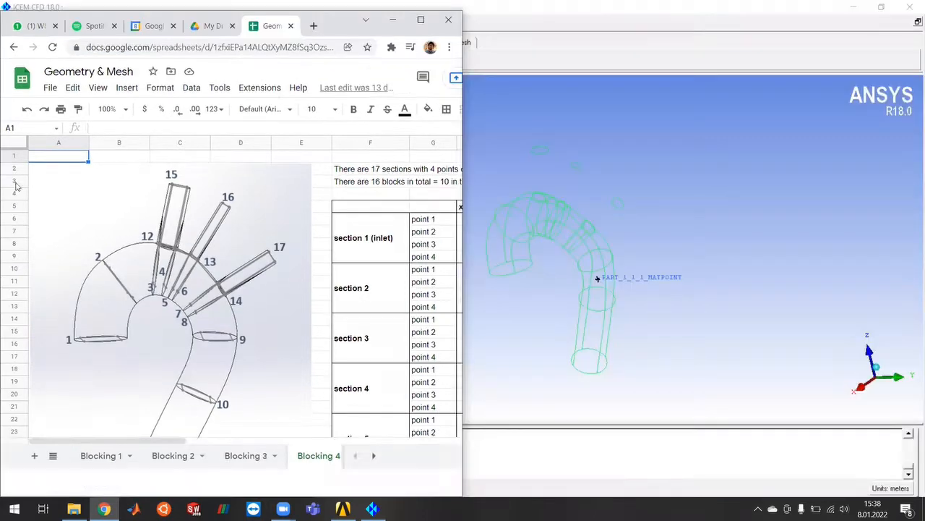
left_click(556, 57)
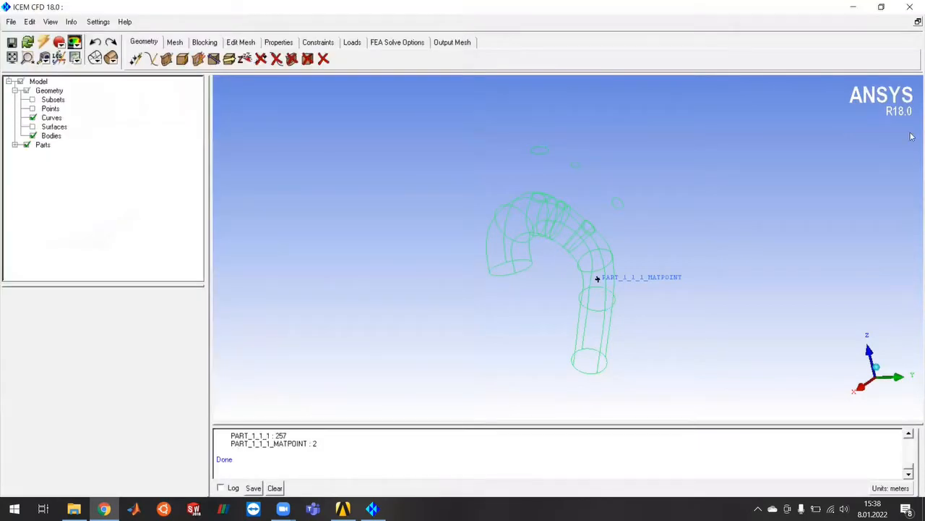
key("super+Right")
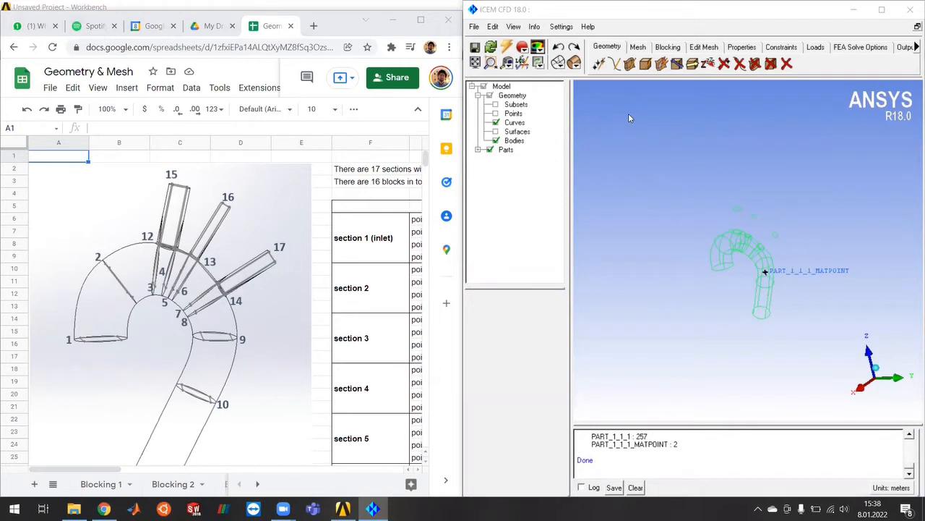
Create a point by explicit coordinates for section 1 point 1, copying X -0.01054 and Y -0.01054 from the spreadsheet and keeping Z 0.
left_click(602, 65)
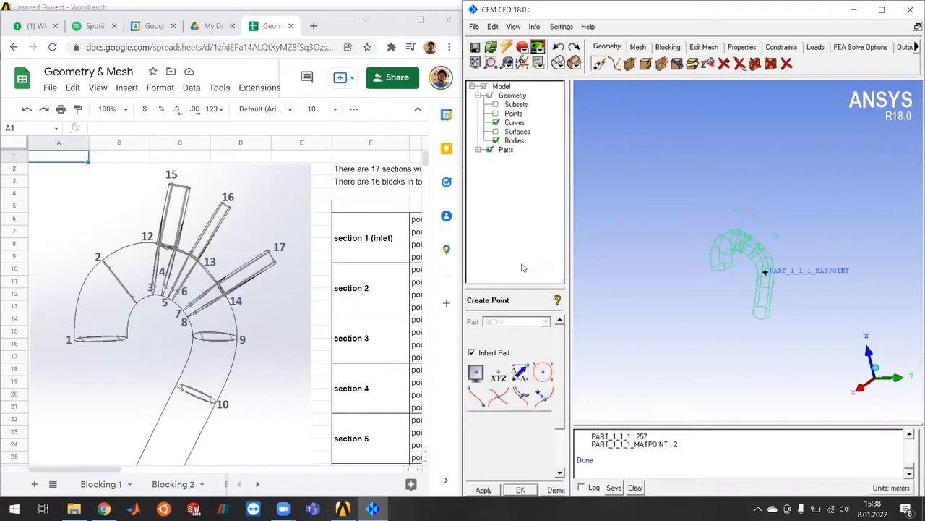
left_click_drag(522, 288, 515, 190)
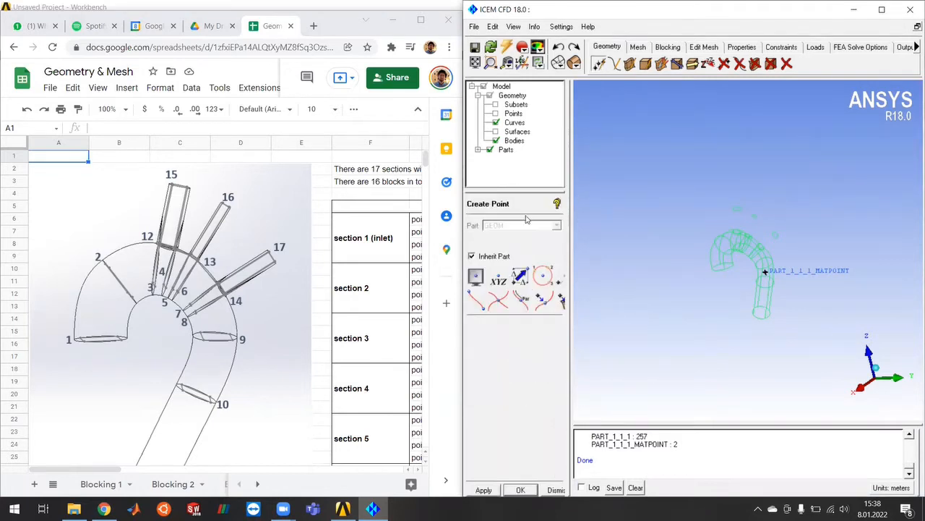
left_click(500, 278)
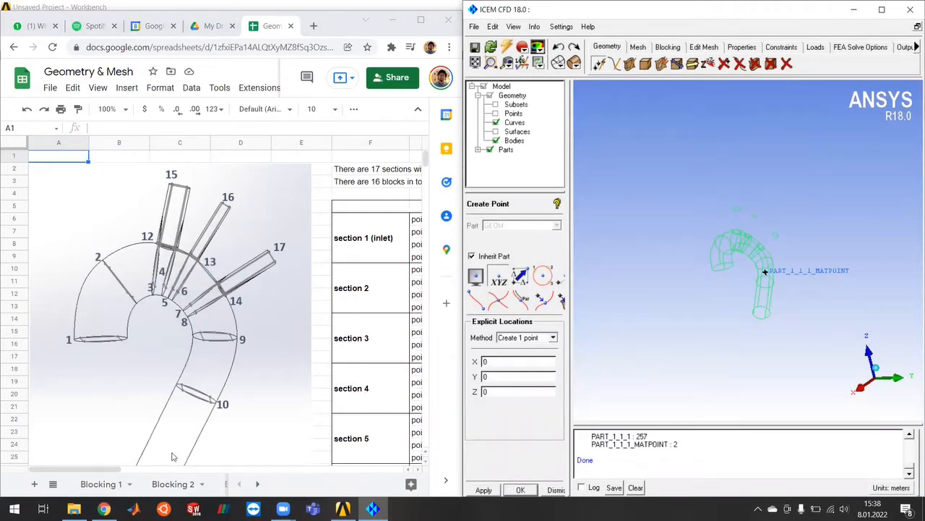
left_click_drag(107, 469, 230, 453)
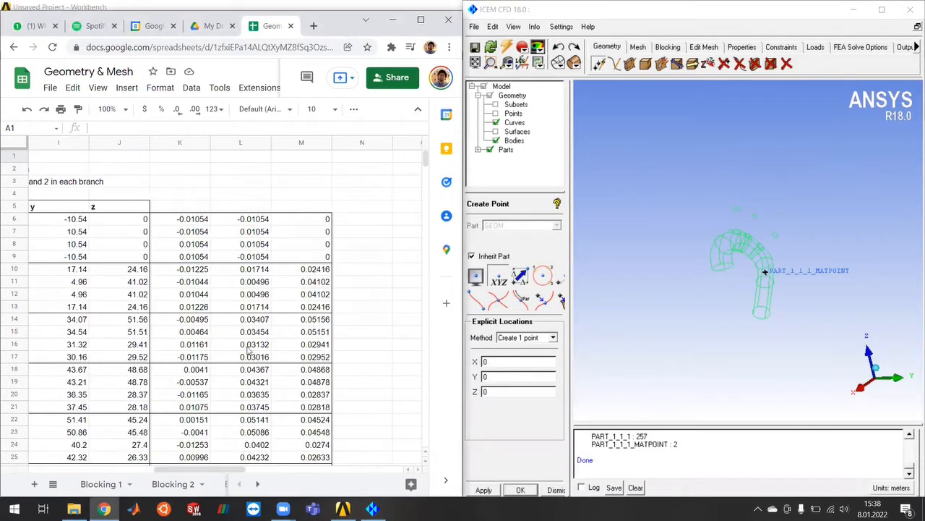
left_click(203, 220)
key("ctrl+c")
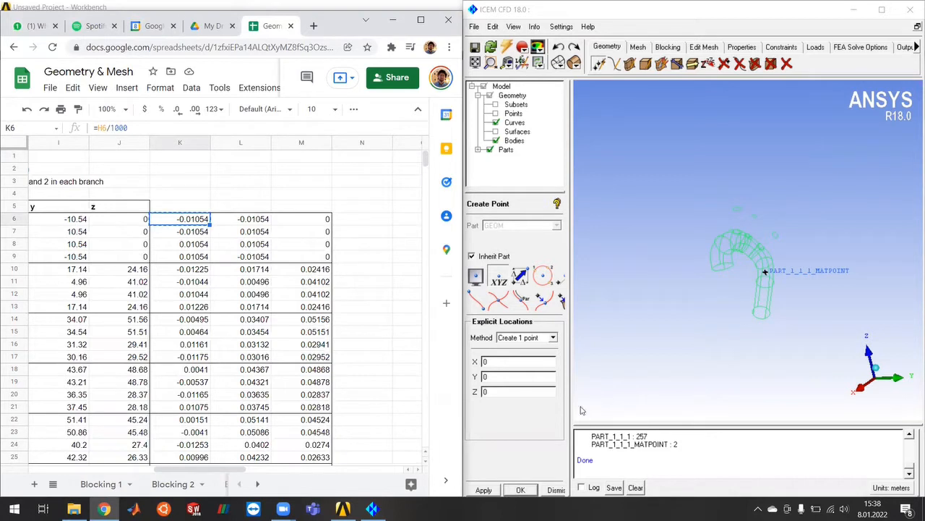
left_click(512, 368)
key("ctrl+v")
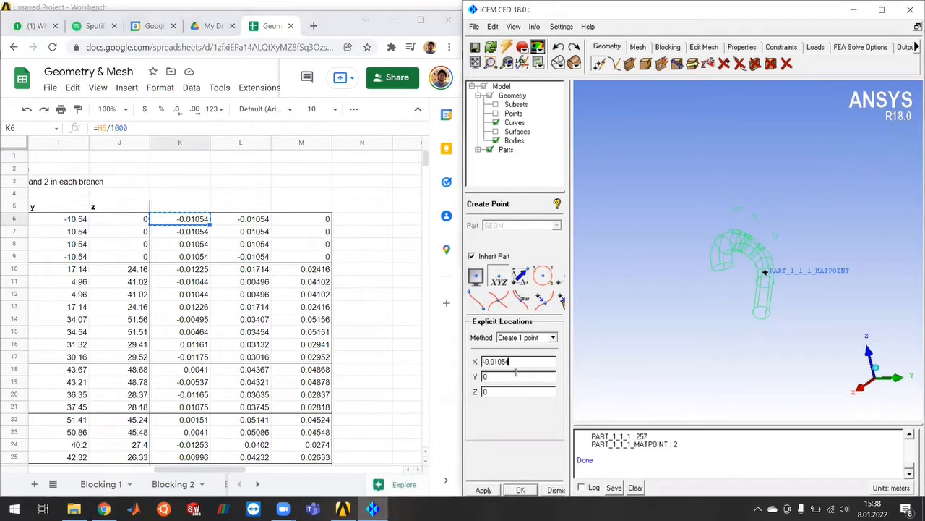
left_click(246, 219)
key("ctrl+c")
left_click(500, 379)
key("ctrl+v")
left_click(484, 490)
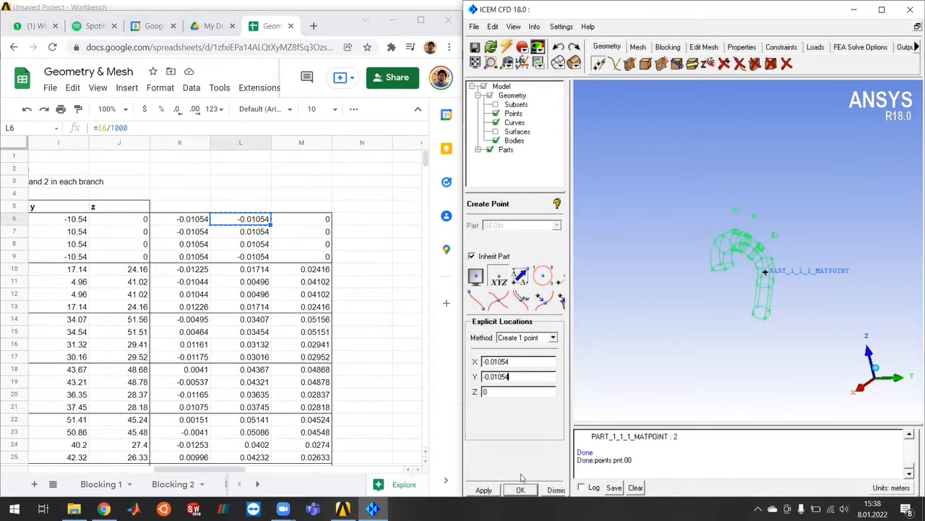
Maximize the ICEM CFD window and blank all visible points of the model.
scroll(796, 314, "up", 4)
scroll(803, 333, "down", 2)
left_click_drag(796, 346, 718, 288)
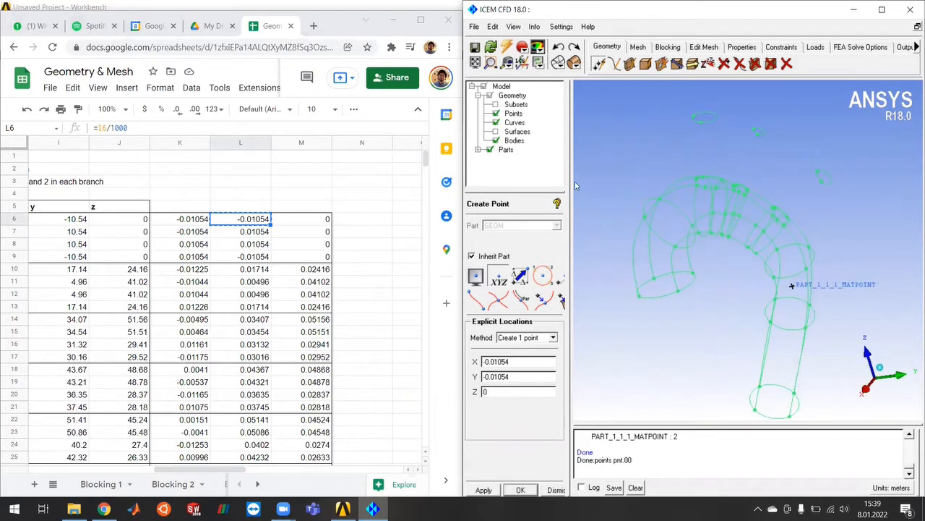
left_click(882, 9)
left_click_drag(568, 274, 611, 311)
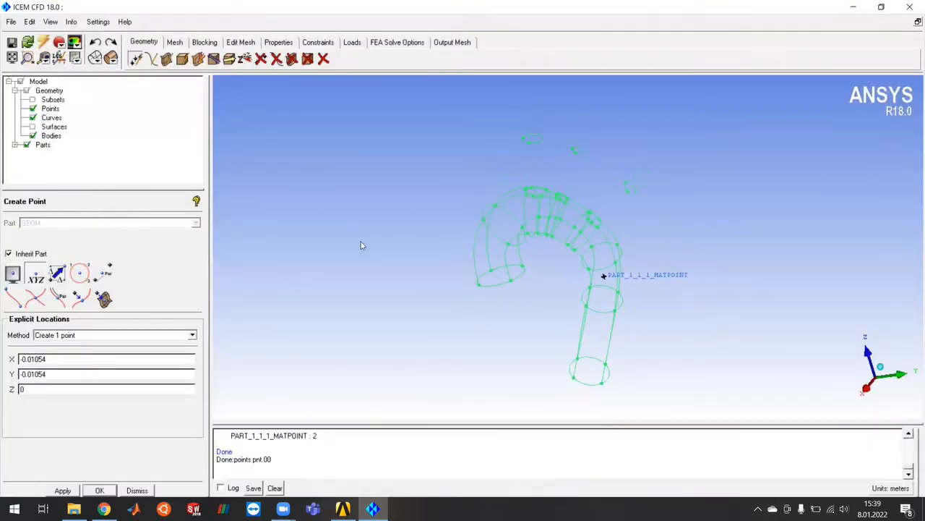
right_click(51, 109)
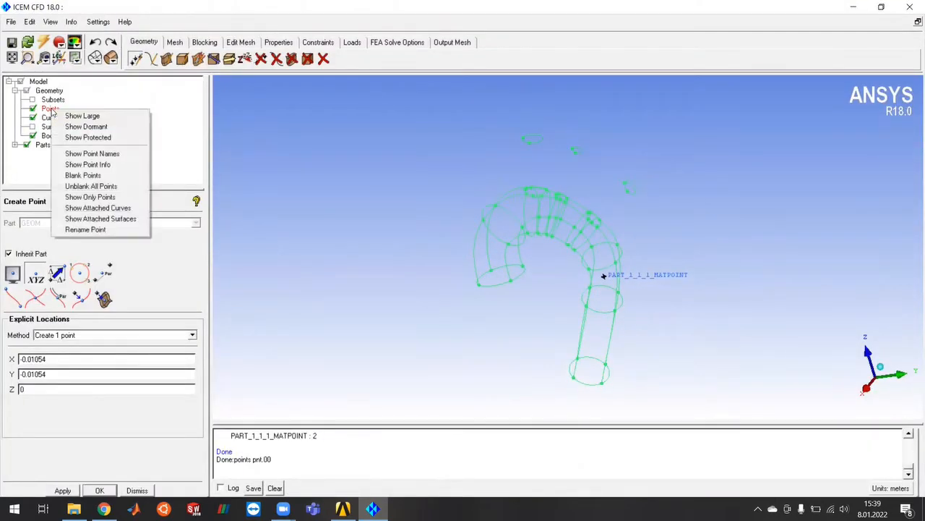
left_click(84, 176)
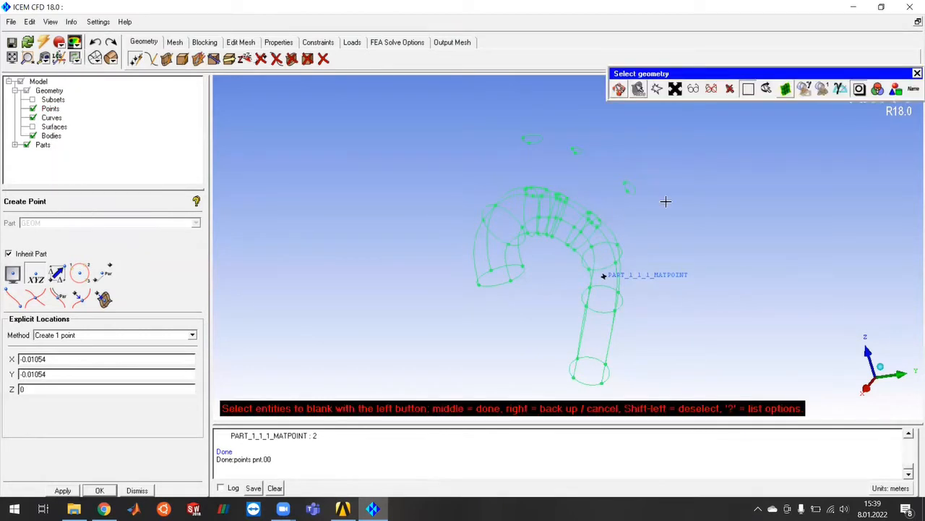
left_click(693, 89)
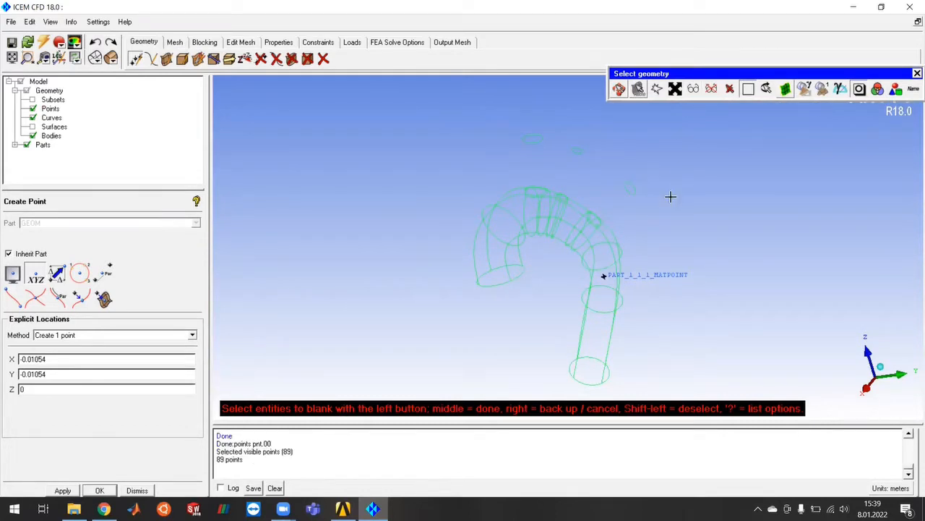
middle_click(736, 204)
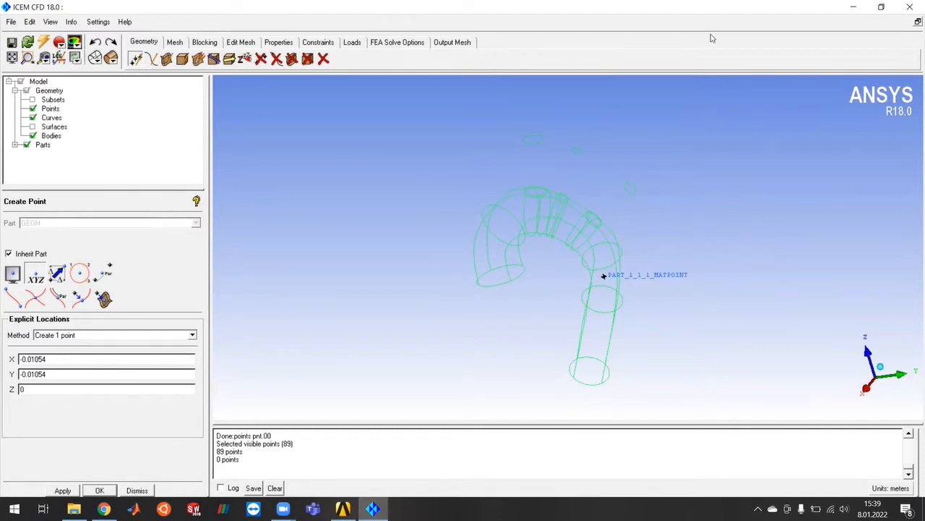
Place ICEM CFD beside the spreadsheet again and recreate the first inlet point at X -0.01054, Y -0.01054, Z 0.
left_click_drag(712, 39, 924, 161)
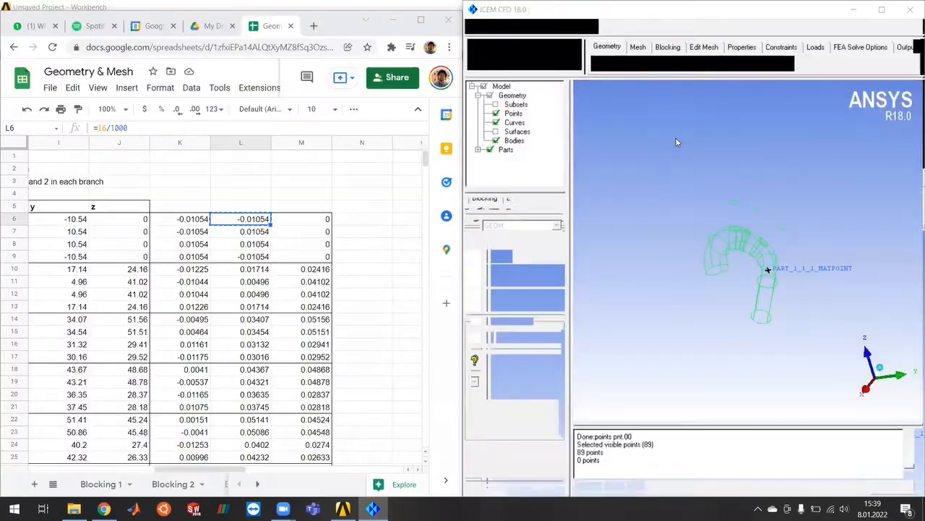
left_click(699, 310)
scroll(754, 266, "down", 2)
scroll(752, 268, "up", 5)
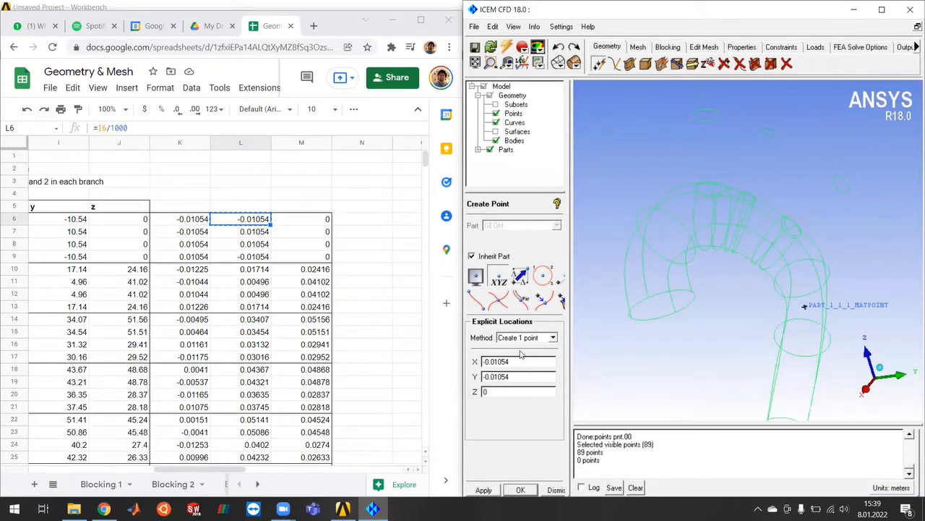
left_click(483, 490)
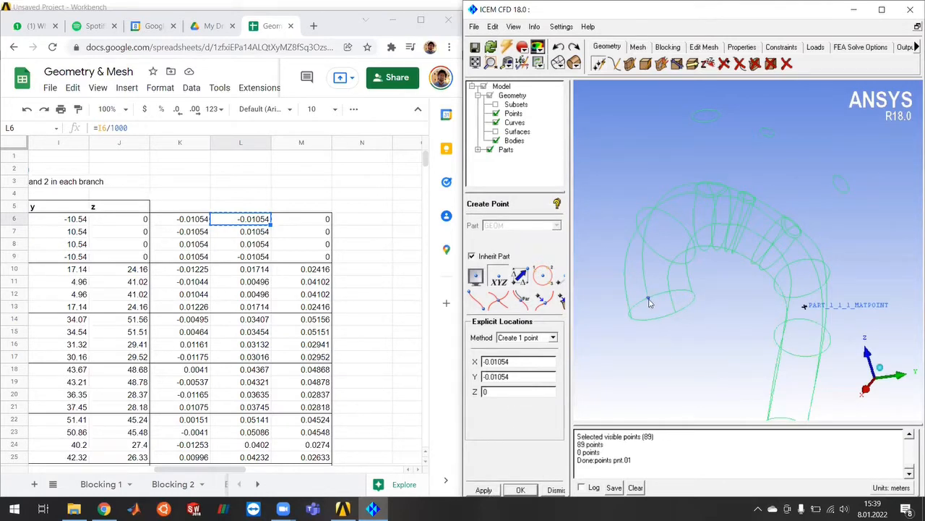
Create the second inlet point at X -0.01054, Y 0.01054, Z 0, taking X from the section 1 point 2 row.
left_click(203, 233)
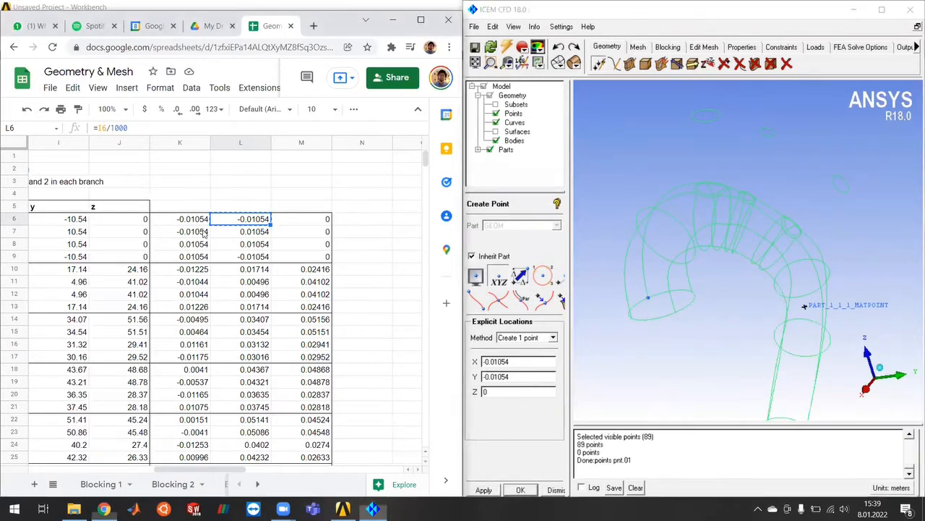
key("ctrl+c")
double_click(483, 362)
key("ctrl+v")
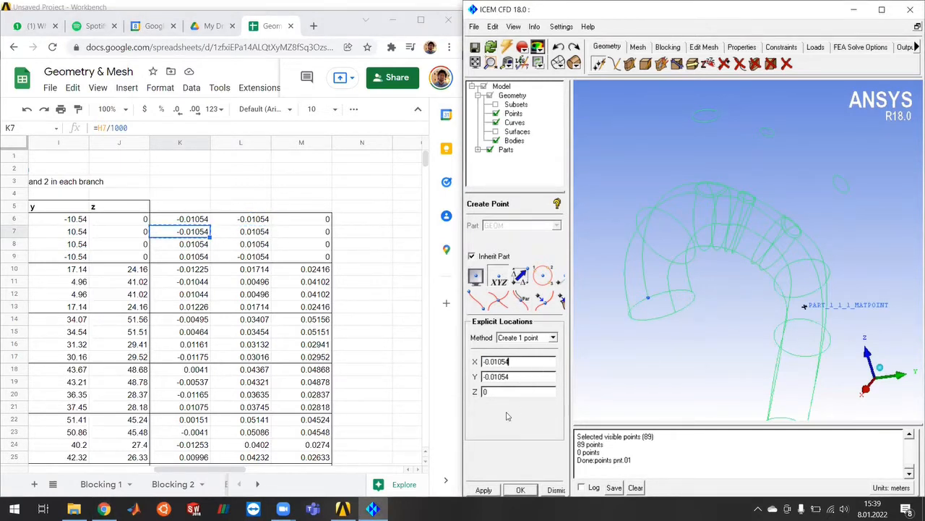
left_click(486, 376)
key("Delete")
left_click(488, 489)
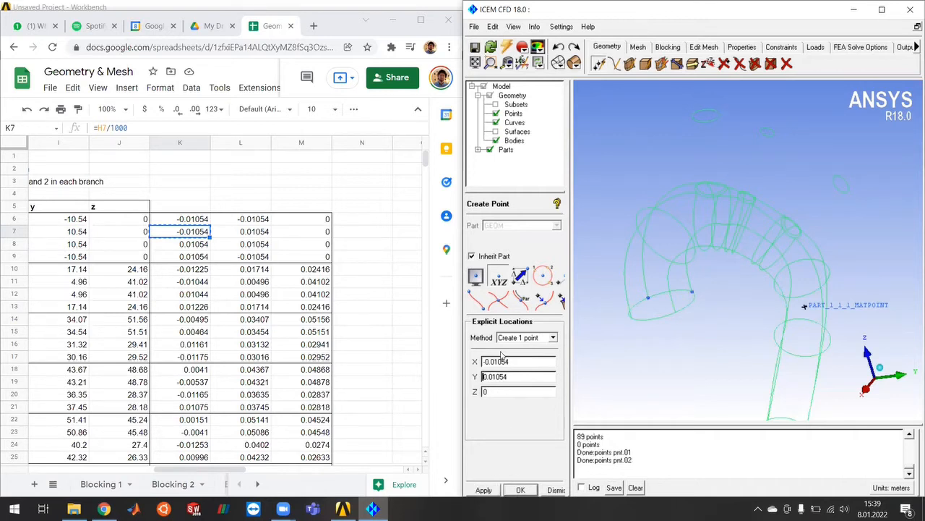
Create another inlet point at X 0.01054, Y -0.01054, Z 0.
type("-")
left_click(486, 361)
key("Delete")
left_click(483, 490)
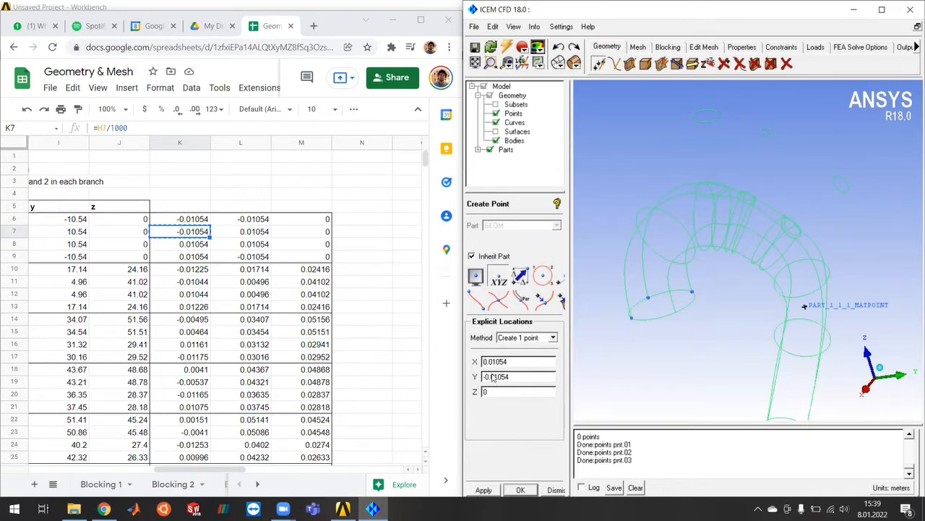
Create the remaining inlet point at X 0.01054, Y 0.01054, Z 0.
left_click(484, 490)
left_click(487, 377)
key("BackSpace")
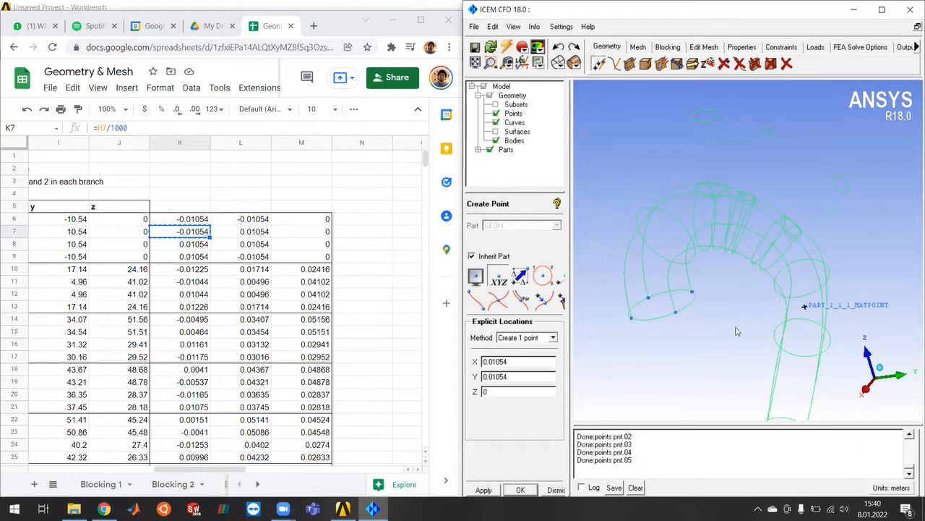
scroll(696, 328, "down", 2)
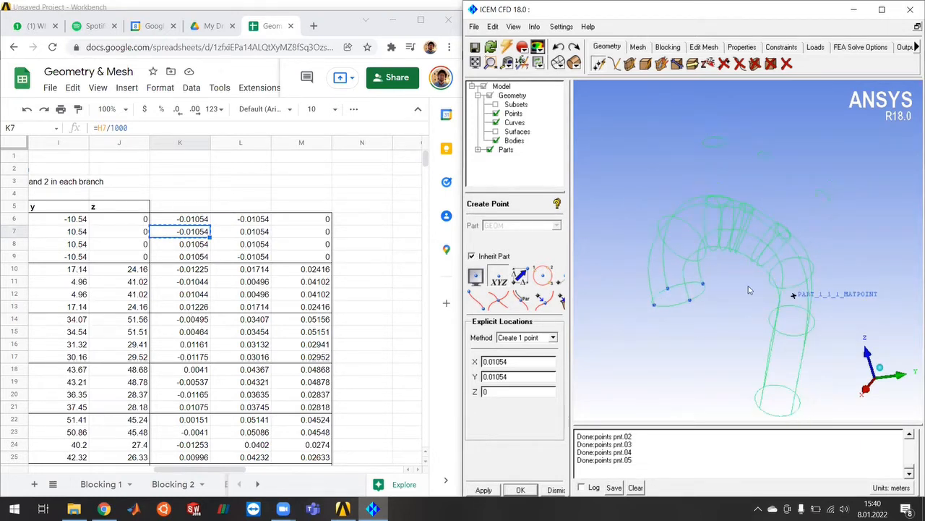
left_click_drag(721, 337, 694, 319)
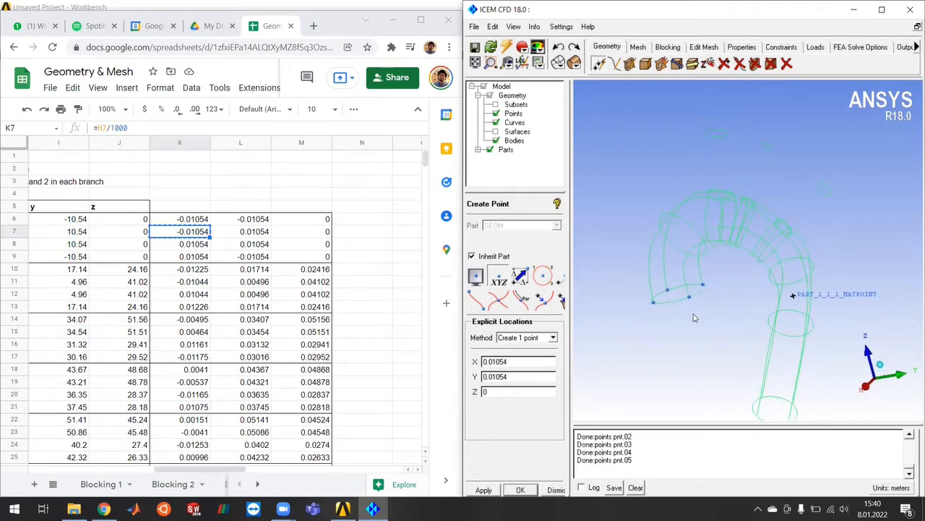
left_click_drag(712, 365, 678, 293)
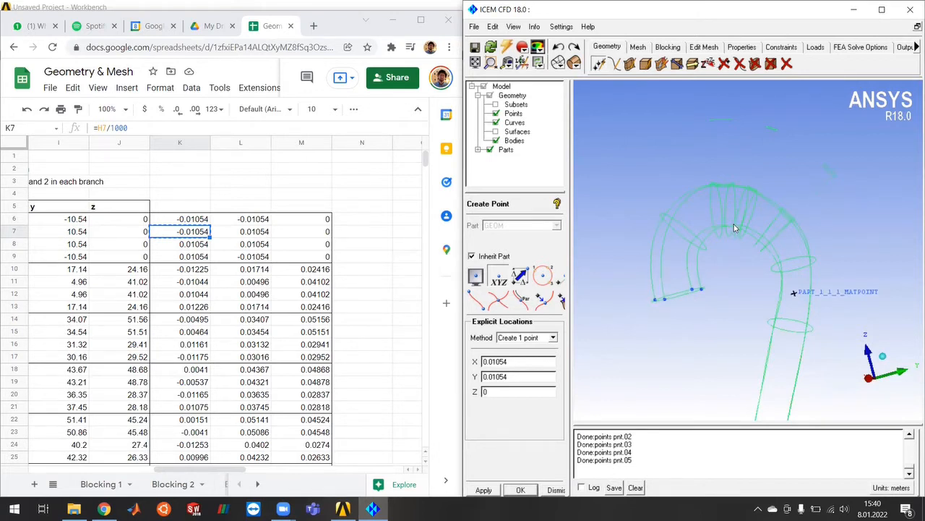
right_click_drag(790, 352, 769, 399)
left_click_drag(734, 314, 726, 357)
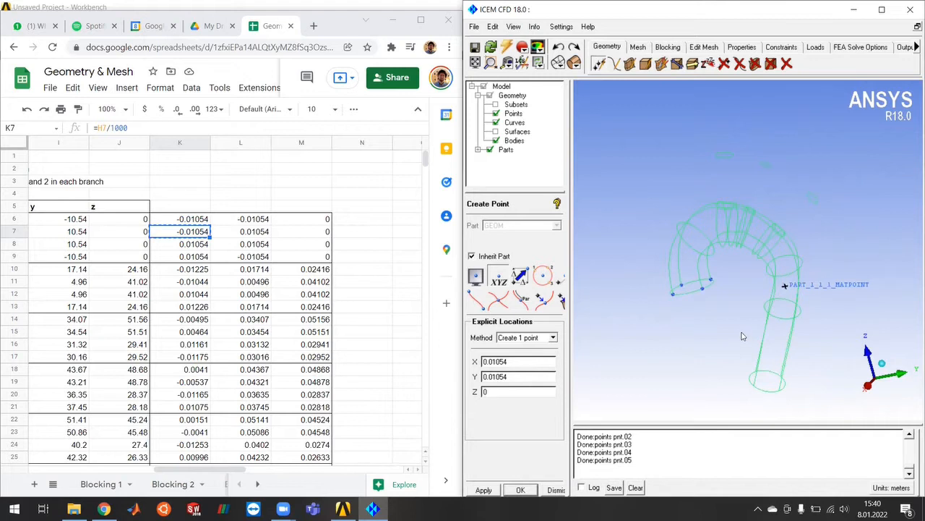
Create section 2 point 1 with the coordinates copied from the spreadsheet: X -0.01225, Y 0.01714, Z 0.02416.
left_click(205, 269)
key("ctrl+c")
triple_click(509, 361)
key("ctrl+v")
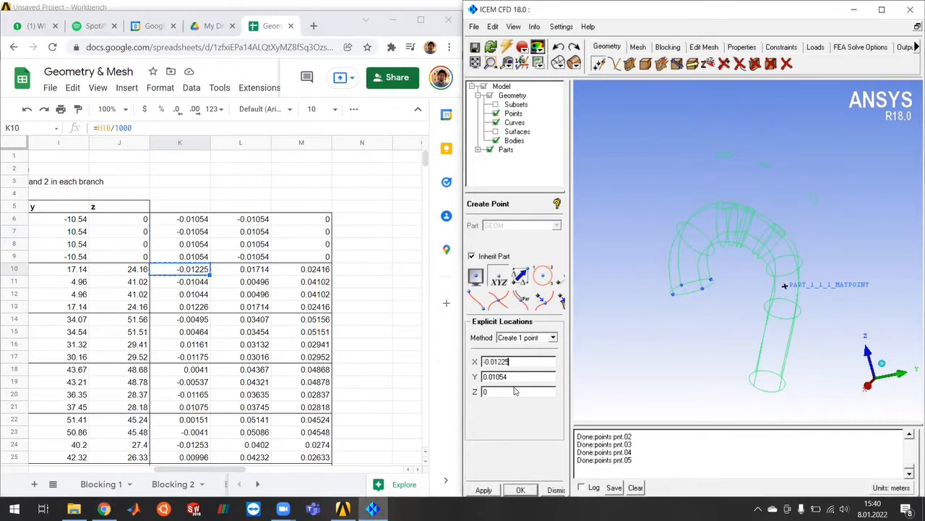
left_click(255, 272)
key("ctrl+c")
triple_click(508, 376)
key("ctrl+v")
left_click(319, 269)
key("ctrl+c")
triple_click(508, 391)
key("ctrl+v")
left_click(489, 492)
scroll(712, 255, "up", 3)
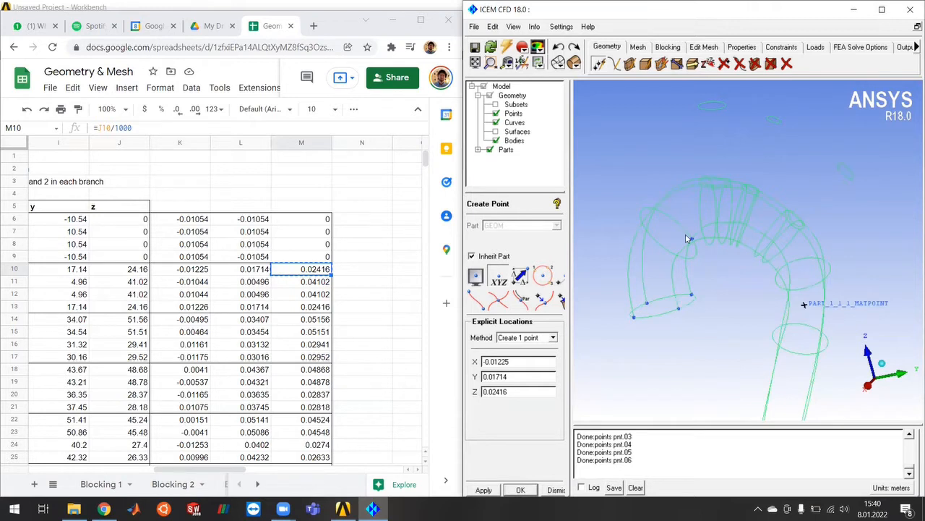
Maximize the ICEM CFD window and inspect the section points along the aorta and its branches.
left_click(579, 31)
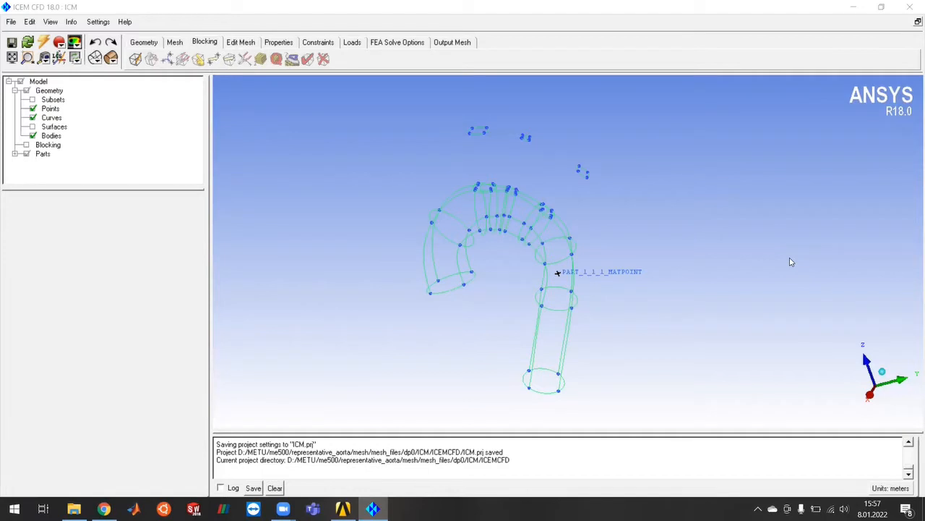
left_click_drag(757, 250, 678, 279)
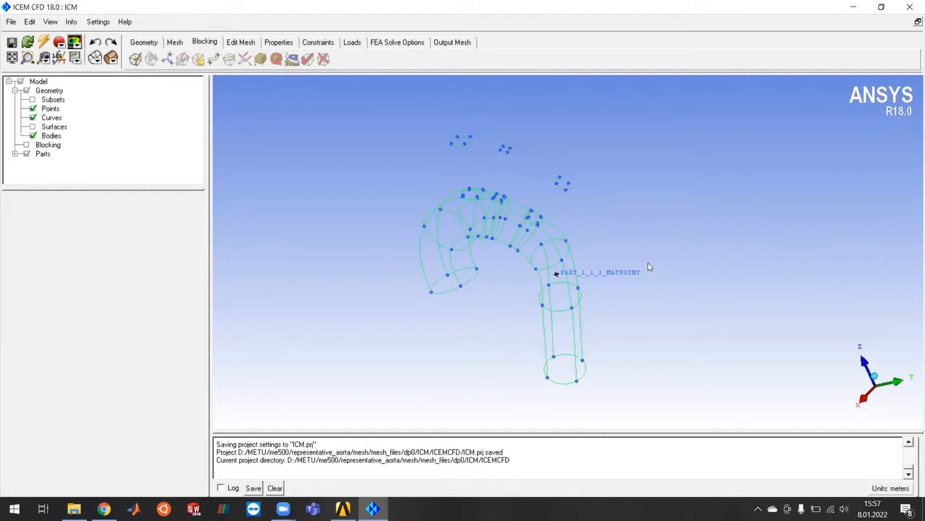
Initialize a 3D bounding box block around the selected aorta and branch geometry, and end the entity selection.
left_click(136, 61)
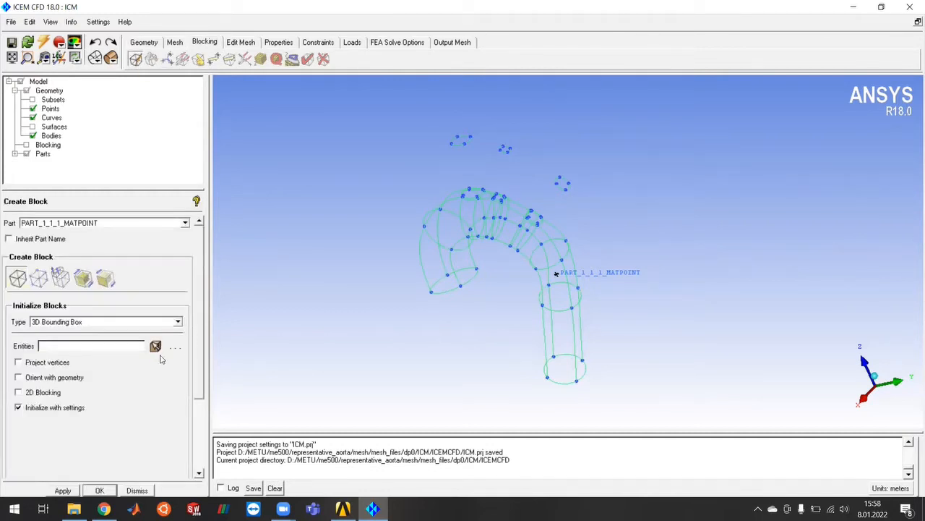
left_click(155, 346)
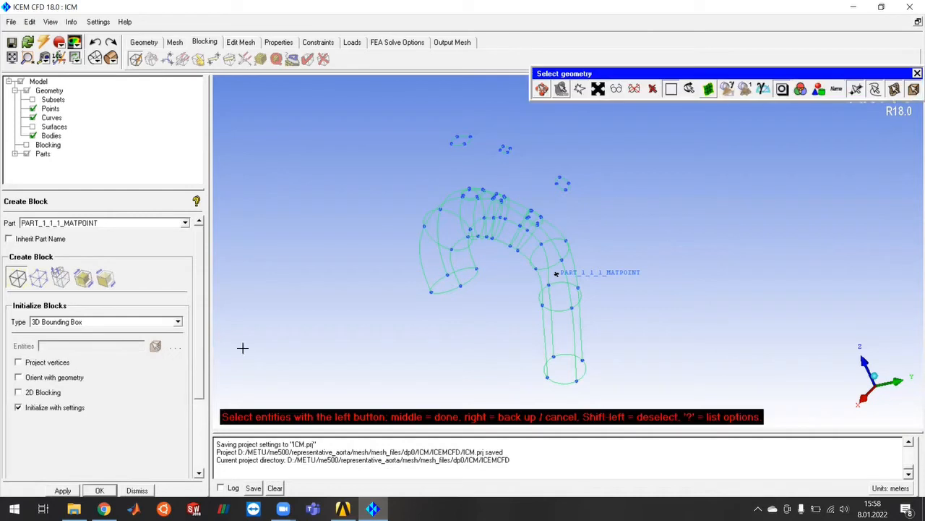
scroll(531, 288, "down", 1)
left_click_drag(418, 149, 632, 316)
middle_click(680, 243)
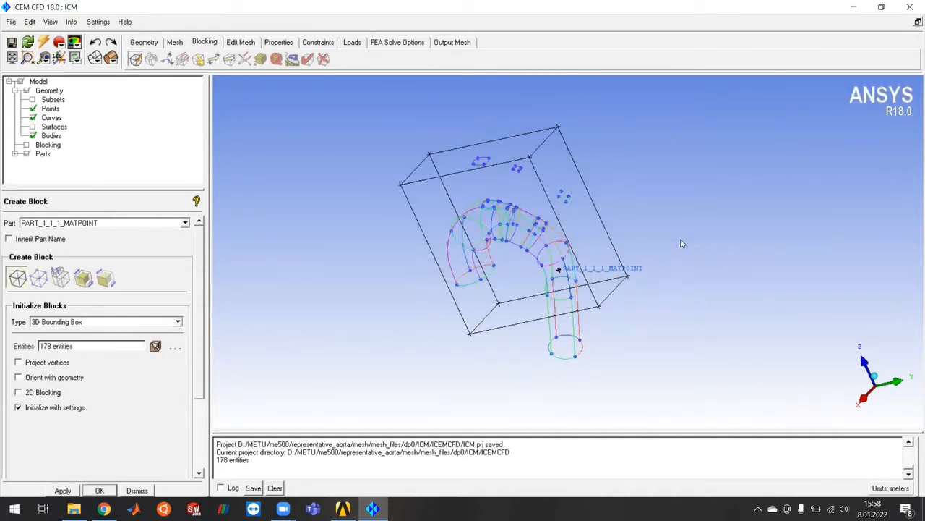
middle_click(689, 248)
scroll(691, 251, "down", 1)
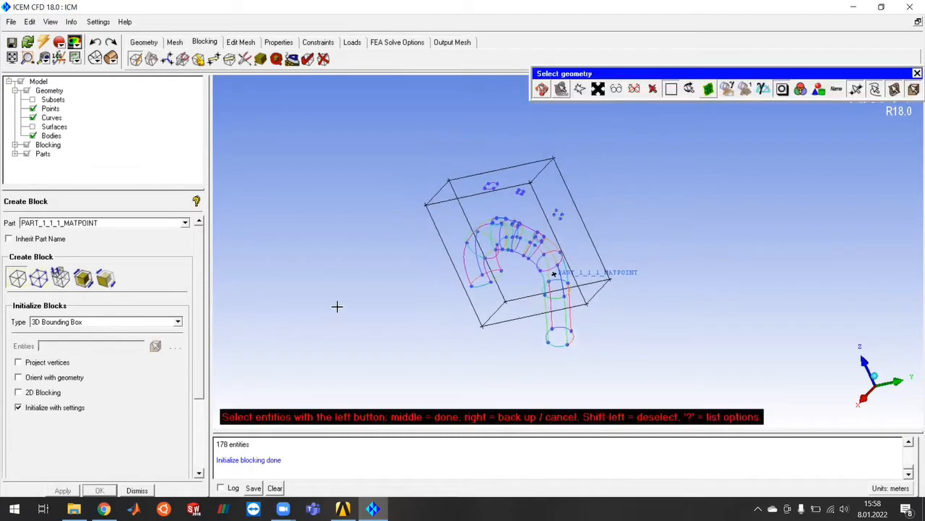
middle_click(385, 268)
left_click_drag(350, 307, 447, 241)
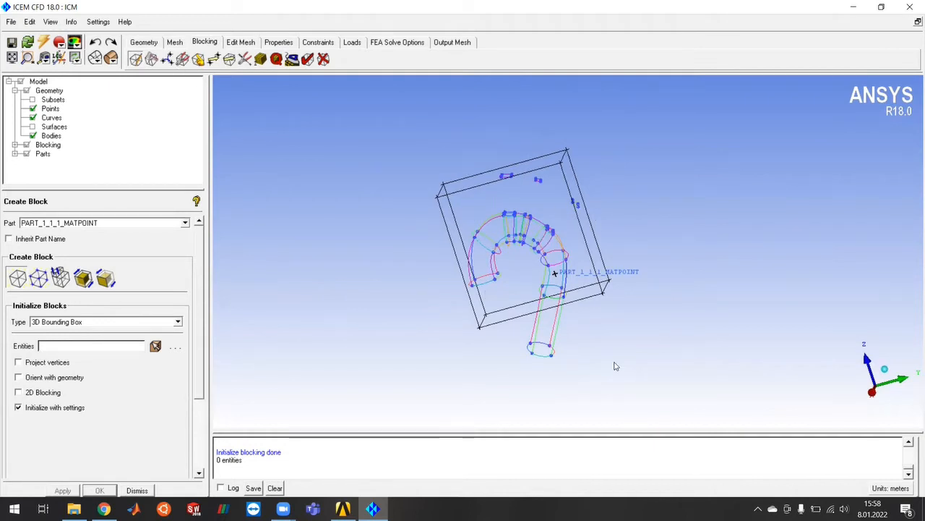
Split the block across its height at about two-thirds of a vertical edge, near the top of the aortic arch.
left_click_drag(734, 365, 752, 311)
left_click(152, 59)
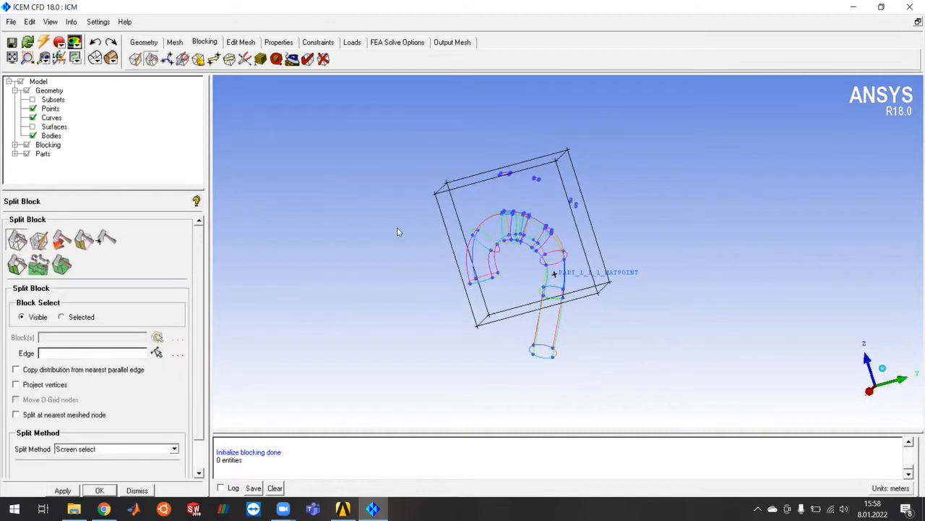
left_click(157, 353)
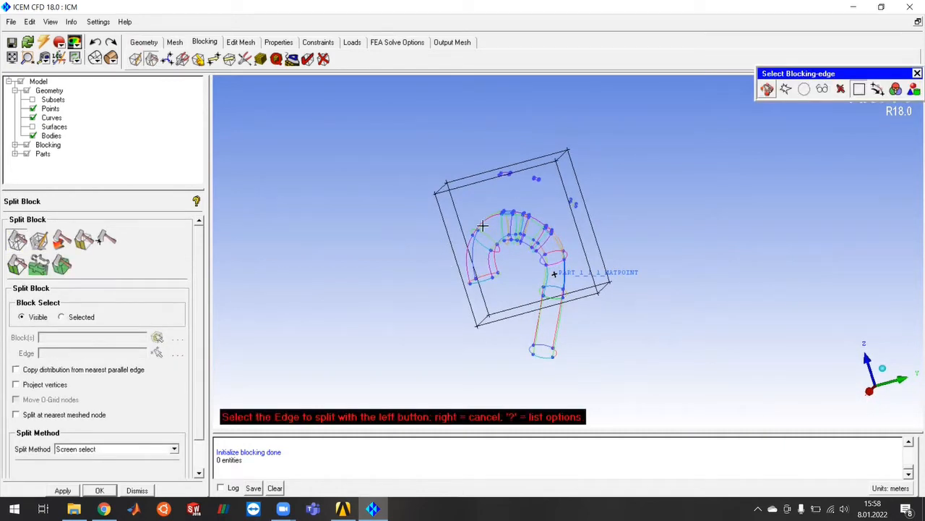
left_click(449, 238)
middle_click(673, 219)
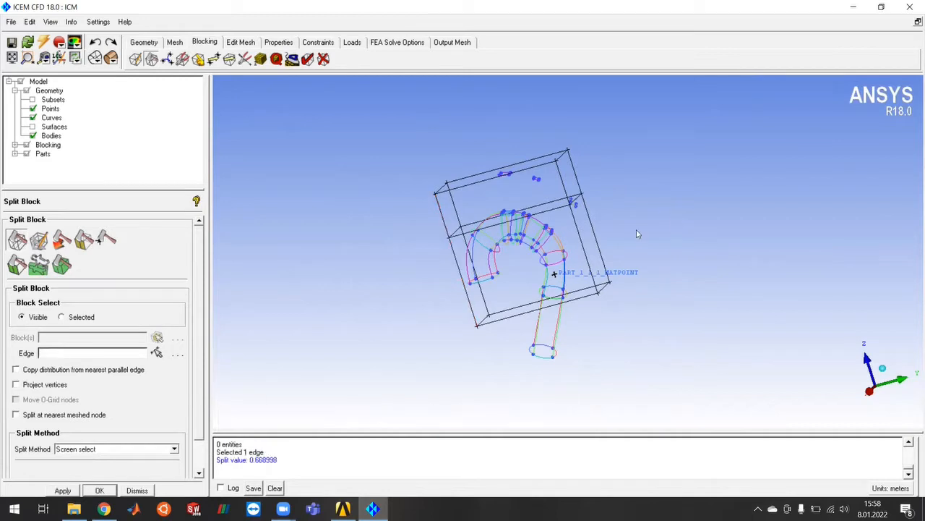
Split the block twice along its bottom long edge, just past the short leg of the aorta.
left_click(494, 321)
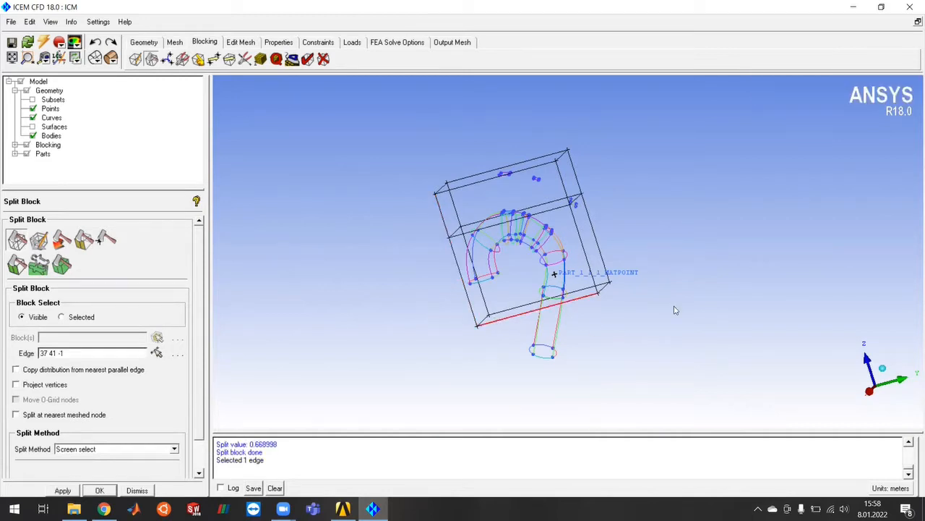
middle_click(711, 301)
left_click(512, 316)
middle_click(680, 334)
middle_click(682, 329)
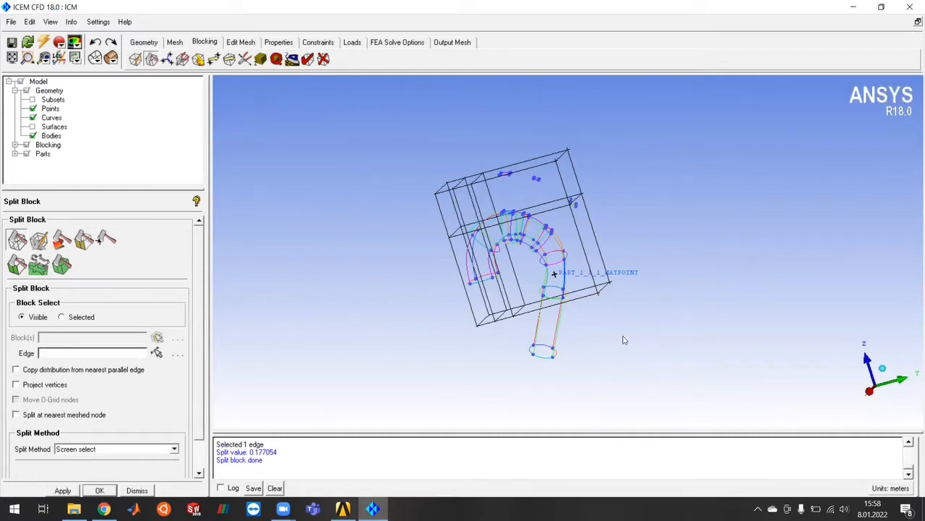
Delete the upper corner block above the short leg of the aorta, without deleting it permanently.
mouse_move(620, 330)
left_mouse_down()
mouse_move(667, 294)
mouse_move(687, 339)
mouse_move(701, 315)
mouse_move(665, 268)
mouse_move(651, 340)
mouse_move(628, 328)
left_mouse_up()
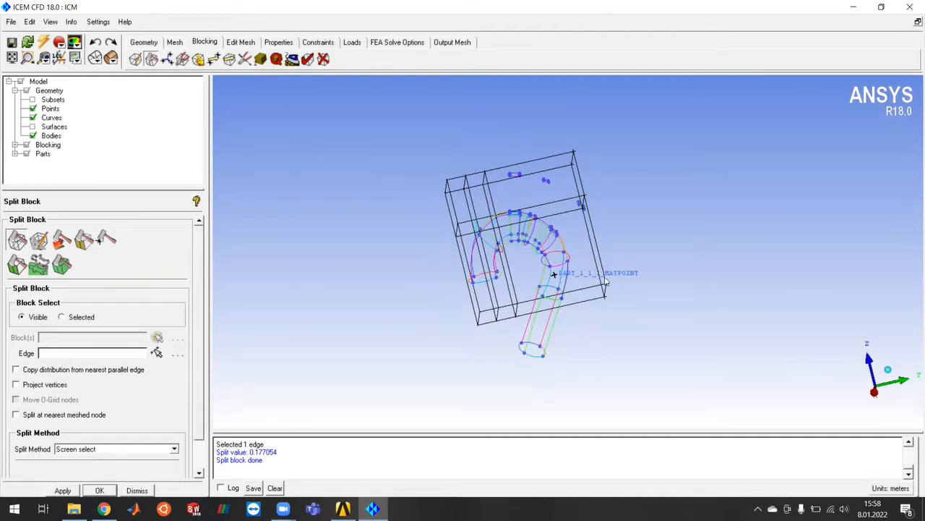
left_click_drag(623, 327, 655, 336)
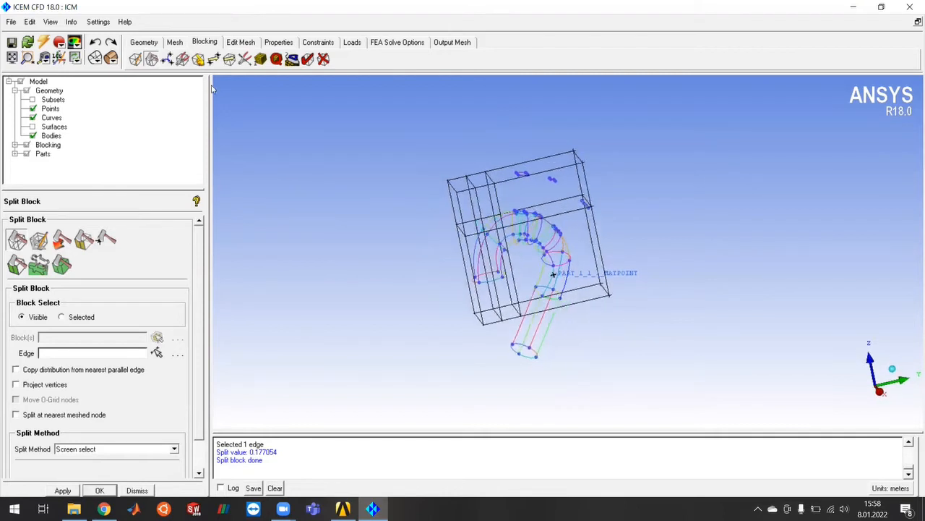
left_click(323, 58)
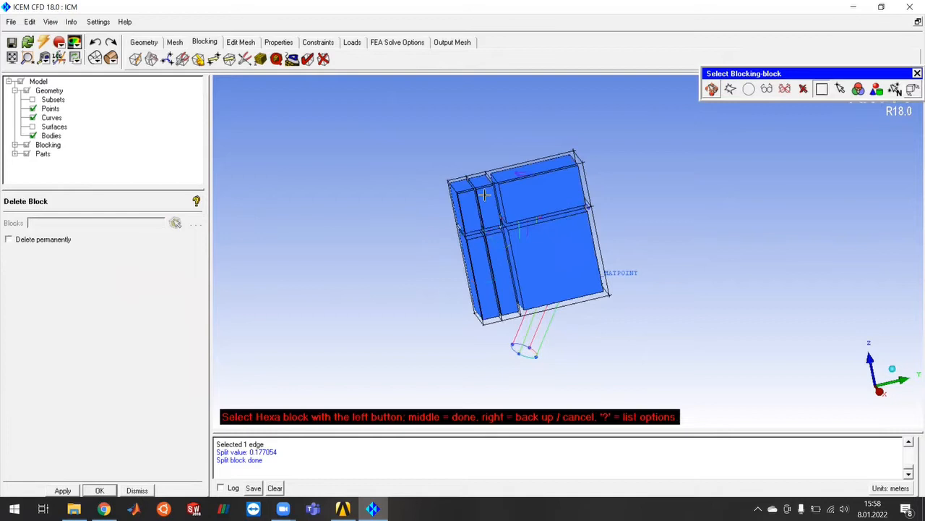
left_click(470, 205)
middle_click(708, 196)
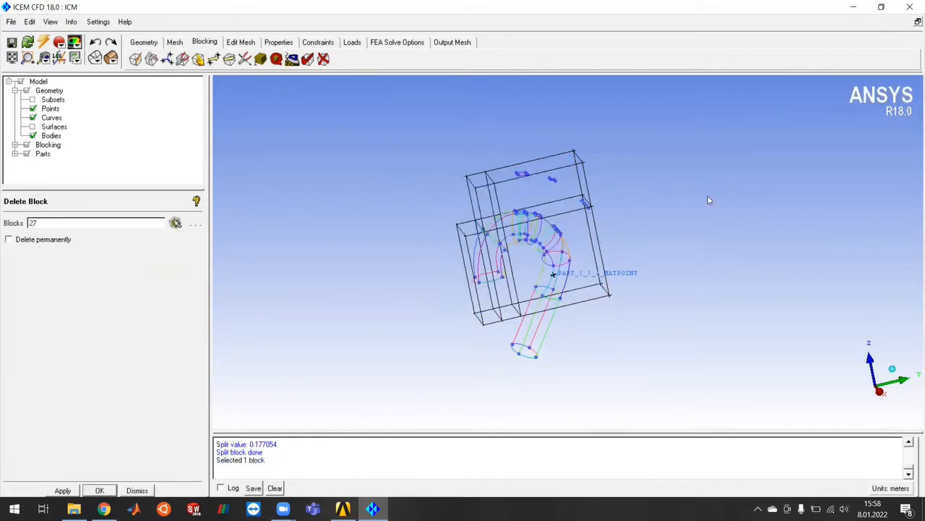
middle_click(707, 209)
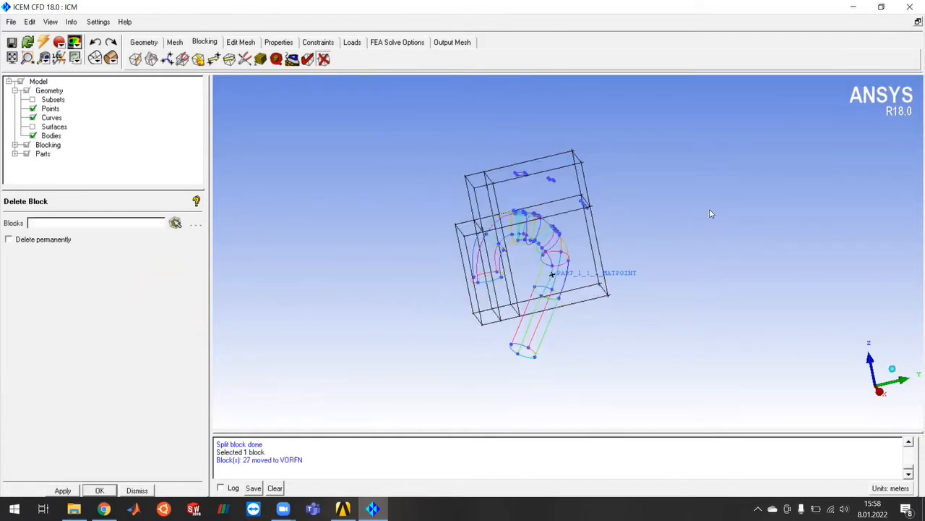
Associate the two upper outer vertices of the short-leg block with the two outer points on that leg's end circle.
left_click_drag(680, 306, 557, 360)
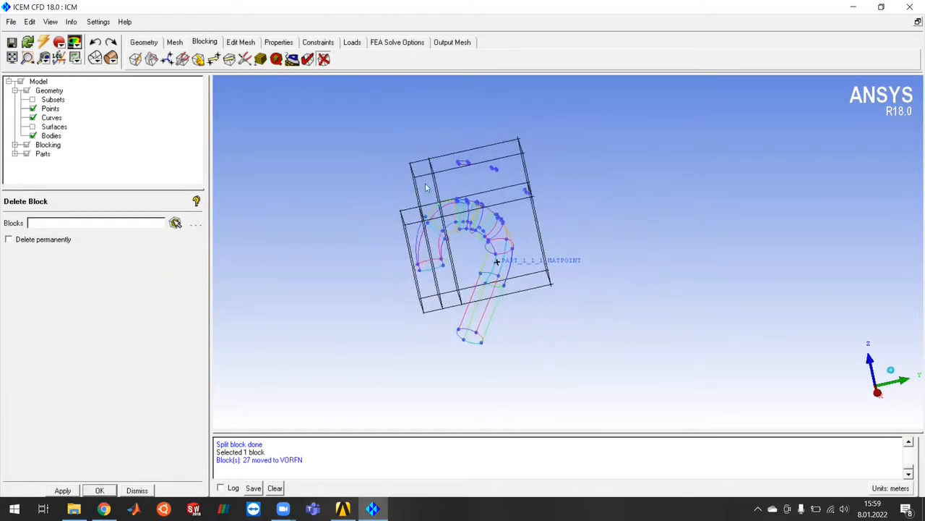
left_click_drag(635, 299, 433, 273)
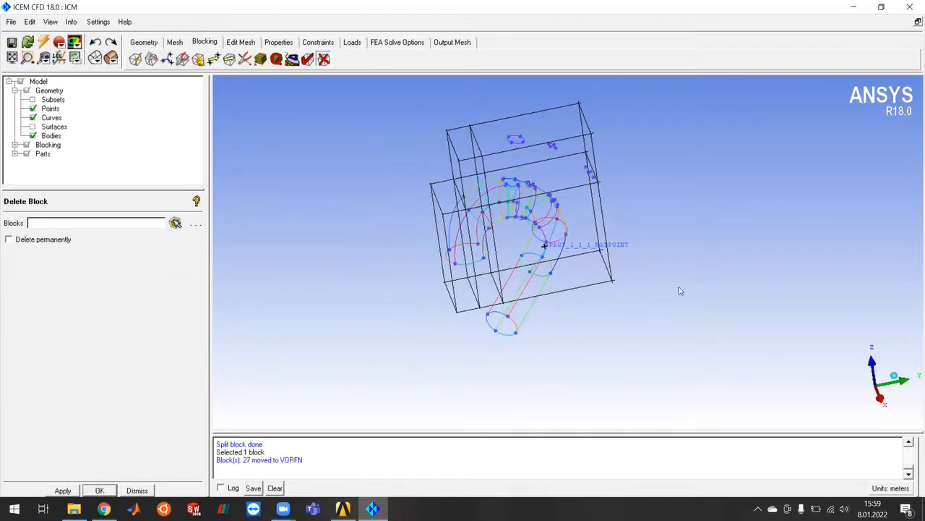
left_click(199, 59)
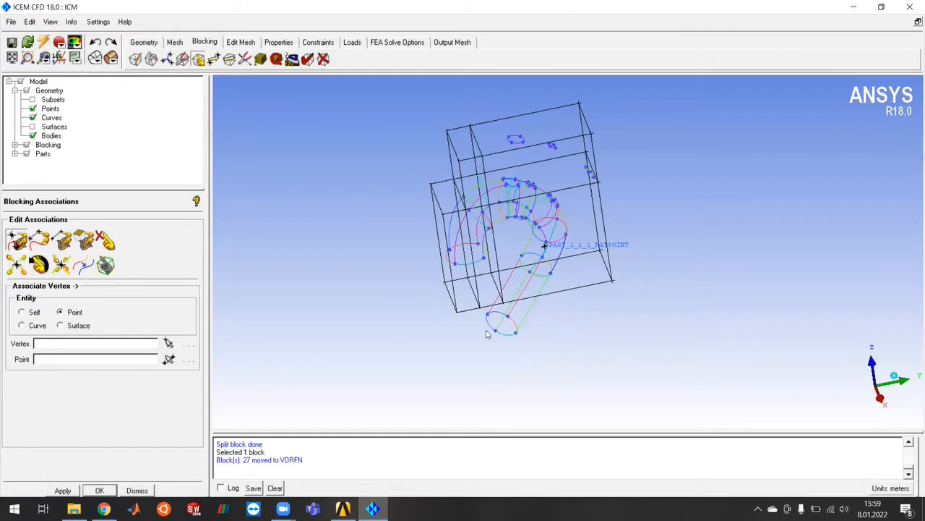
left_click_drag(649, 377, 538, 370)
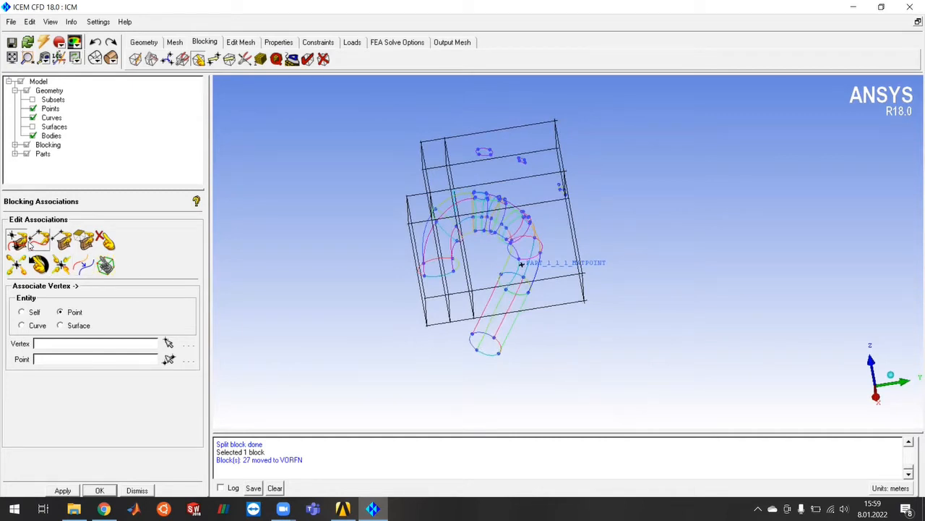
left_click(168, 344)
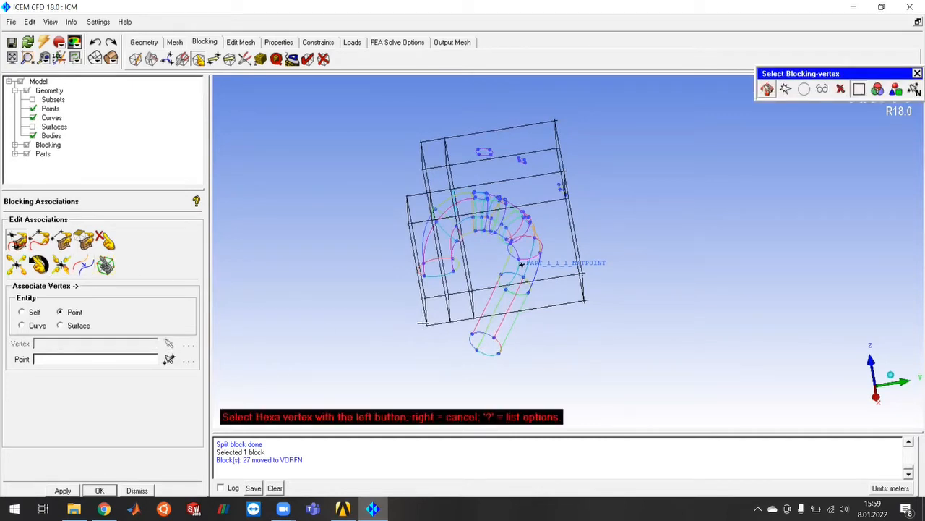
middle_click_drag(393, 322, 374, 313)
left_click_drag(374, 312, 423, 323)
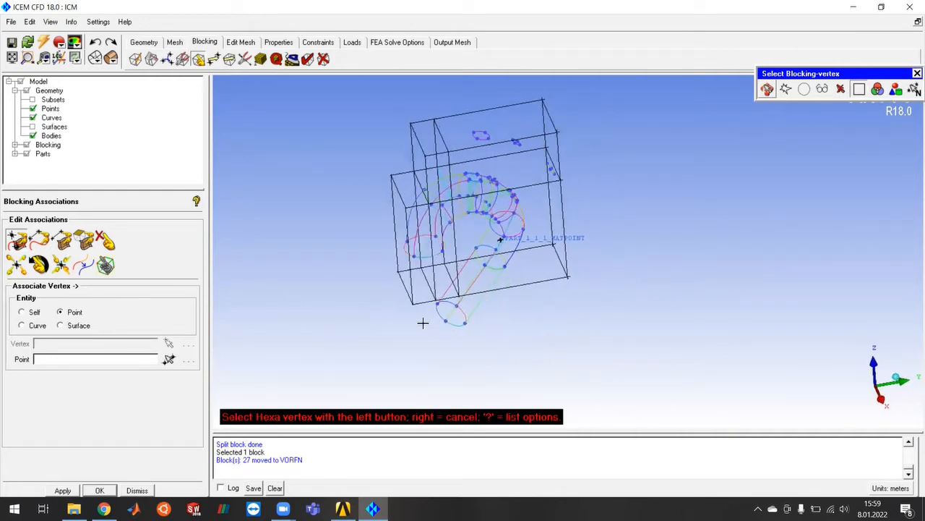
left_click(406, 209)
left_click(414, 256)
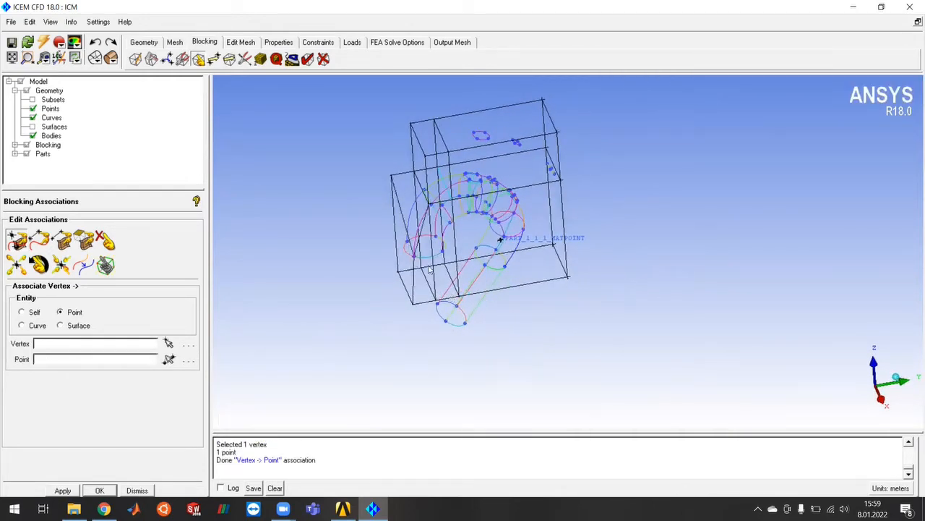
left_click(408, 240)
left_click(409, 240)
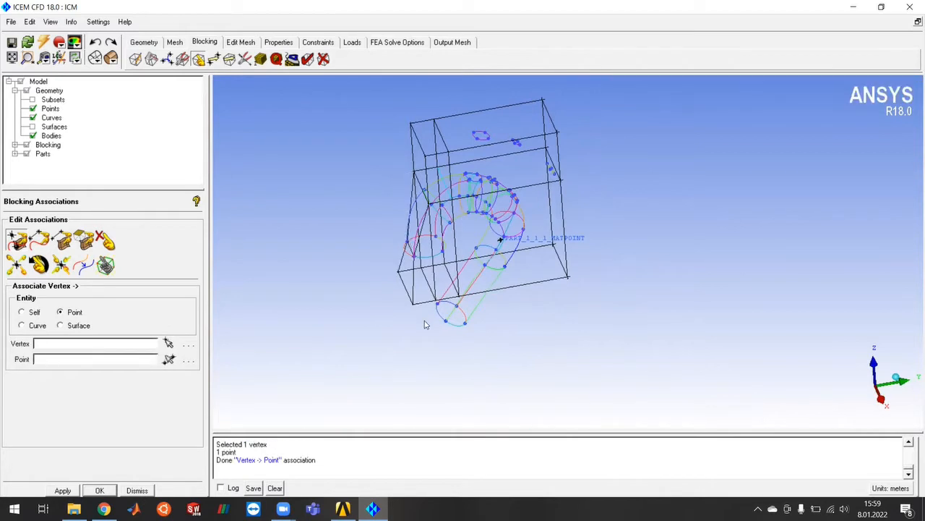
Associate the two lower outer vertices of the short-leg block with the remaining two points on the end circle.
scroll(414, 285, "up", 4)
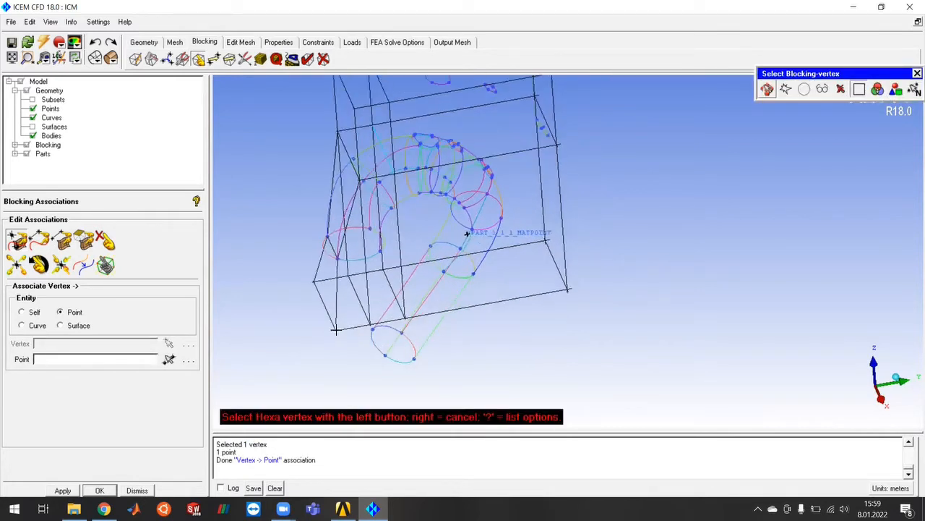
left_click(336, 330)
left_click(382, 253)
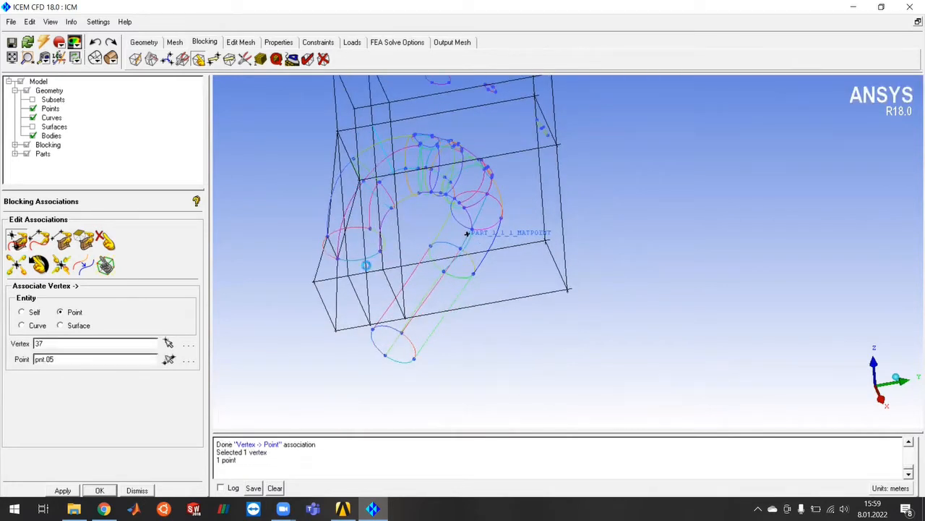
left_click(315, 280)
left_click(368, 230)
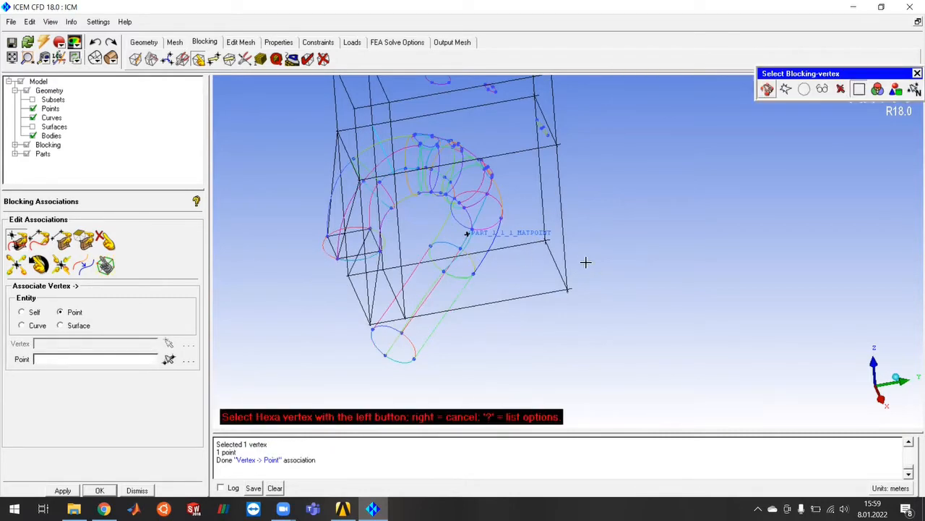
Associate the two bottom vertices of the first split with the inner points of the arch section before the first branch.
left_click_drag(633, 301, 597, 236, "ctrl")
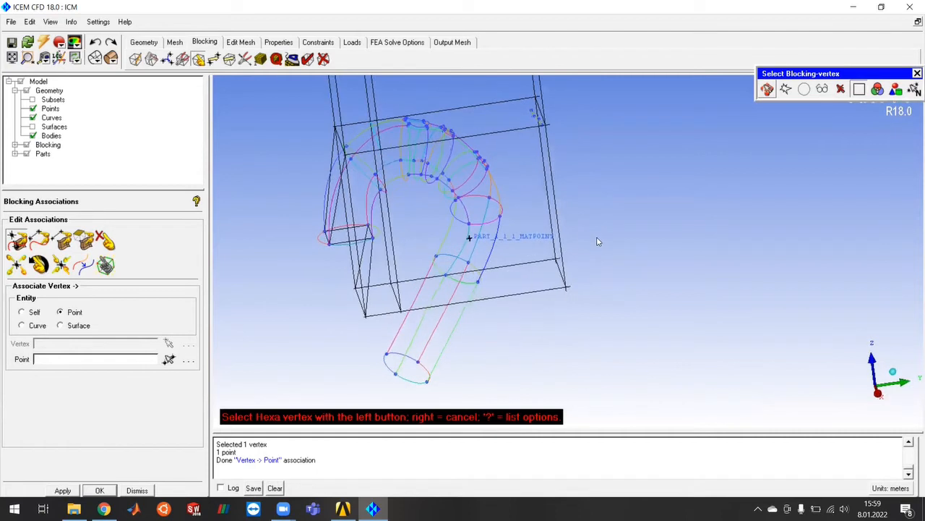
left_click(365, 317)
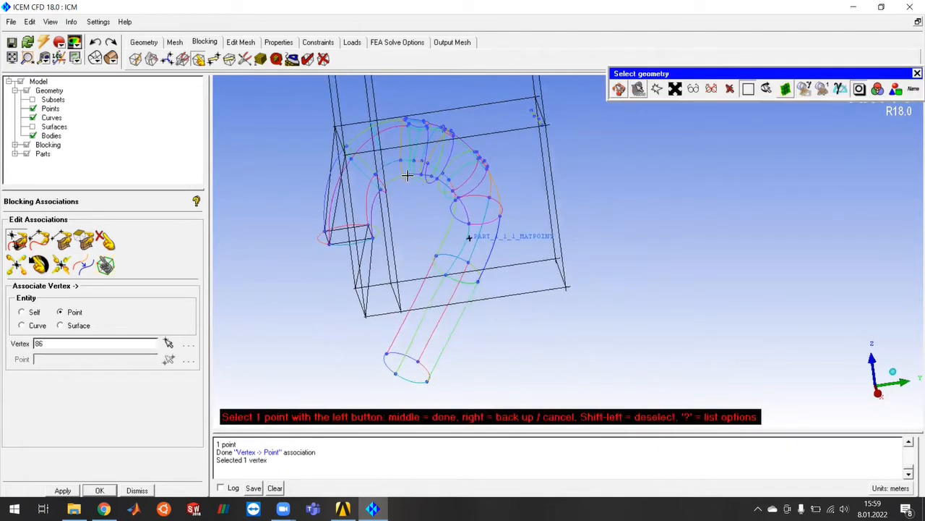
left_click(409, 176)
left_click(354, 287)
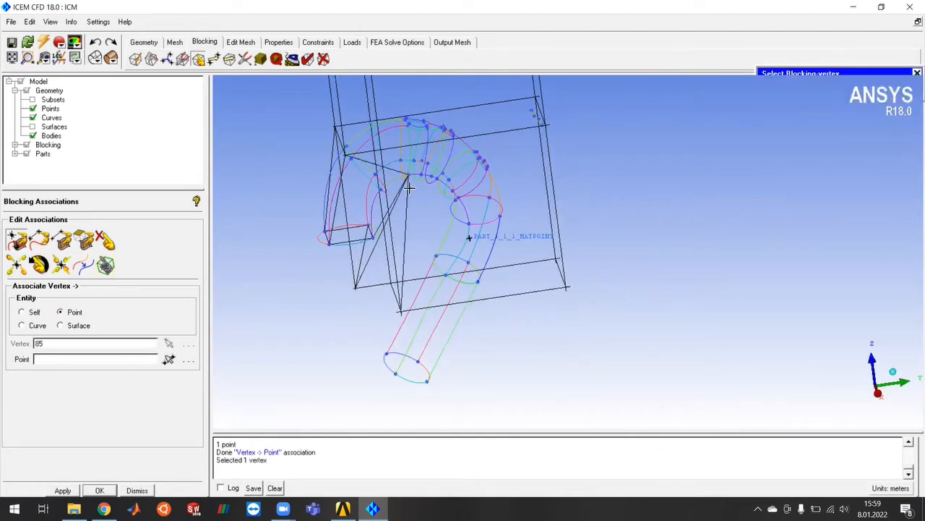
left_click(402, 160)
Associate the short-leg block's two upper vertices at the first split with the outer points of the same arch section.
scroll(567, 176, "down", 2)
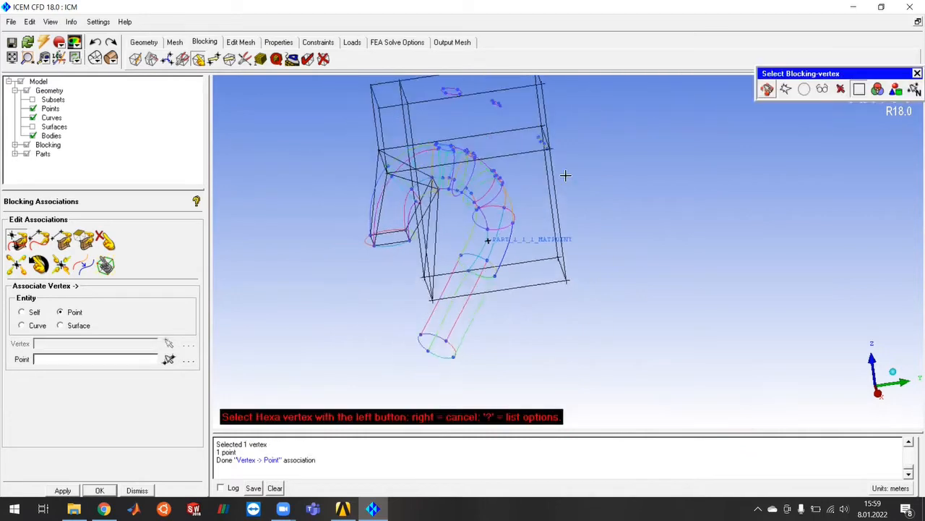
middle_click_drag(599, 203, 647, 256, "ctrl")
left_click_drag(647, 255, 676, 246, "ctrl")
scroll(447, 189, "up", 2)
scroll(447, 188, "up", 3)
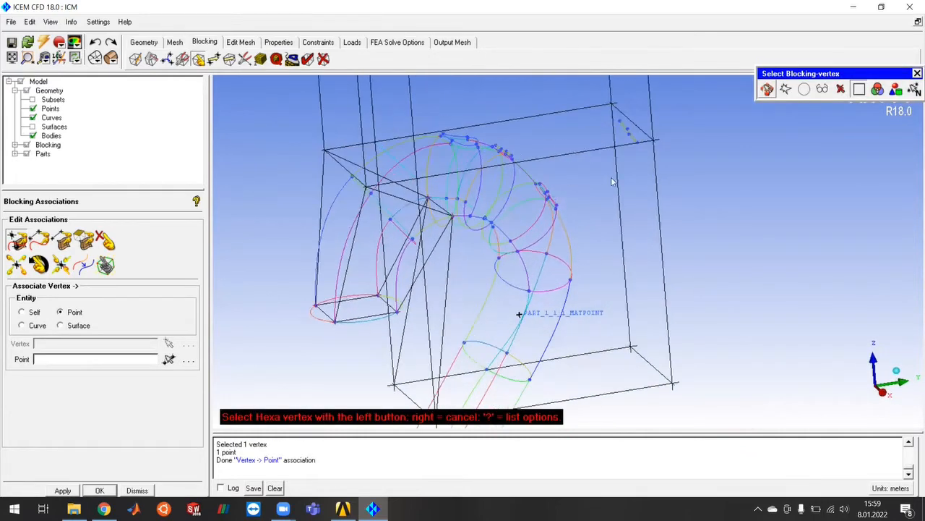
left_click(376, 215)
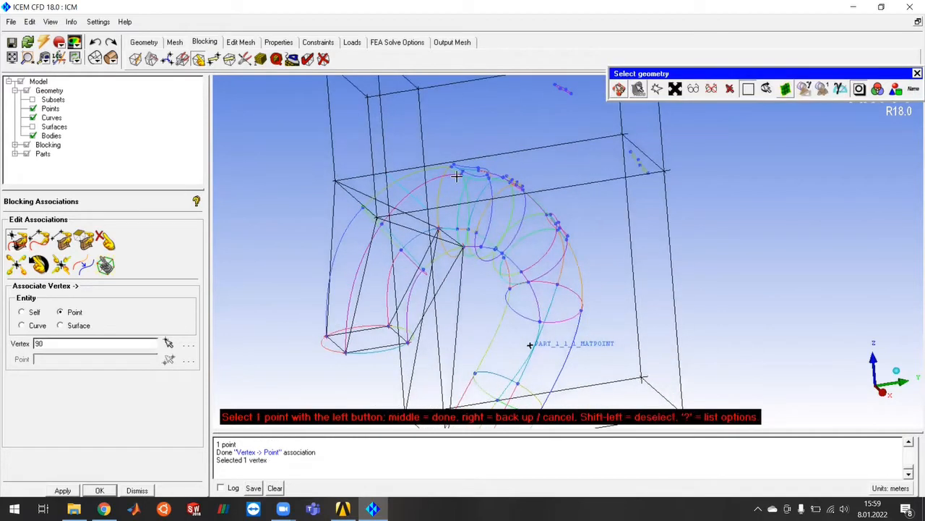
left_click(458, 173)
left_click(337, 181)
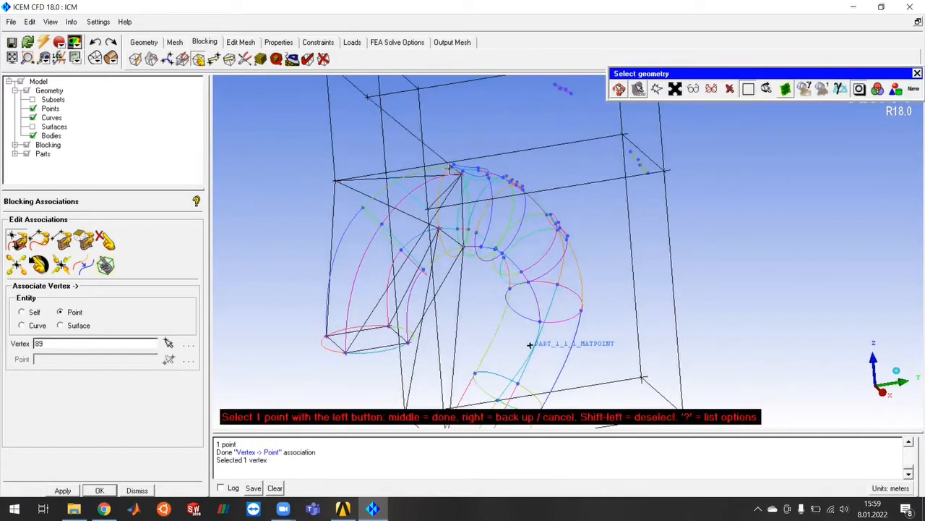
scroll(448, 168, "up", 4)
left_click(349, 96)
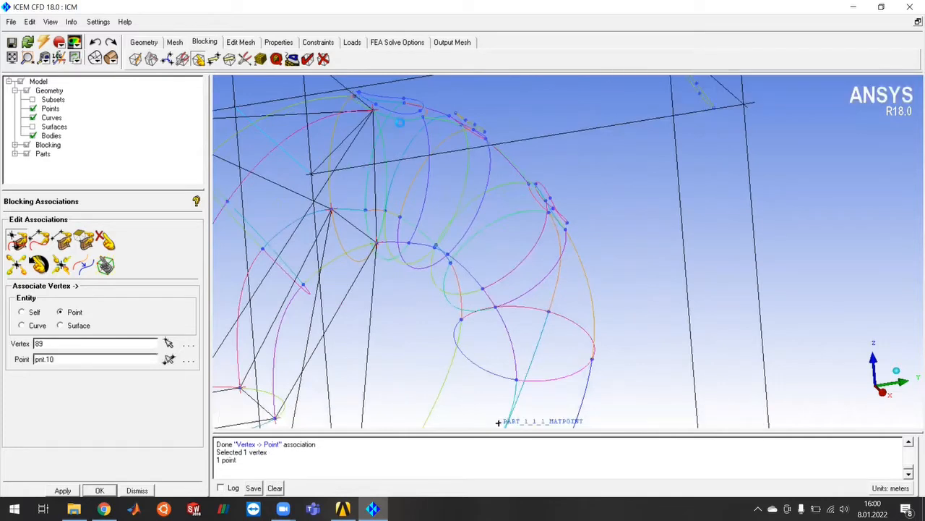
scroll(462, 210, "down", 5)
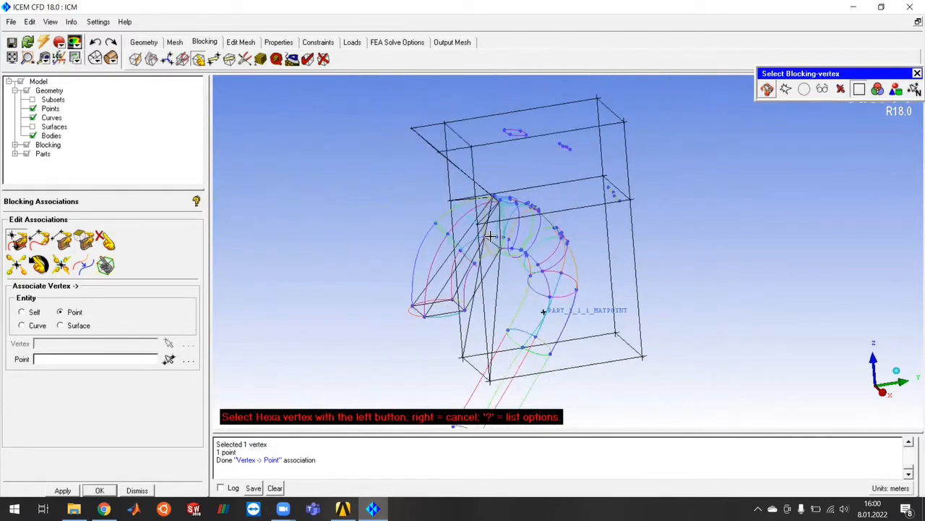
Associate the top block's two vertices on the short-leg side with the two matching points on the first branch's end circle.
right_click(714, 239)
left_click_drag(714, 309, 653, 290)
scroll(499, 116, "up", 2)
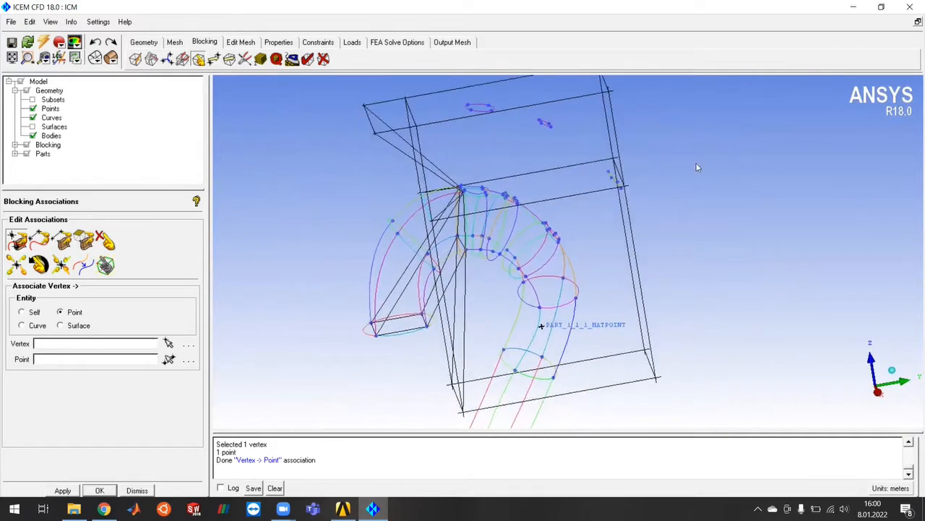
middle_click_drag(698, 145, 677, 202)
left_click(167, 343)
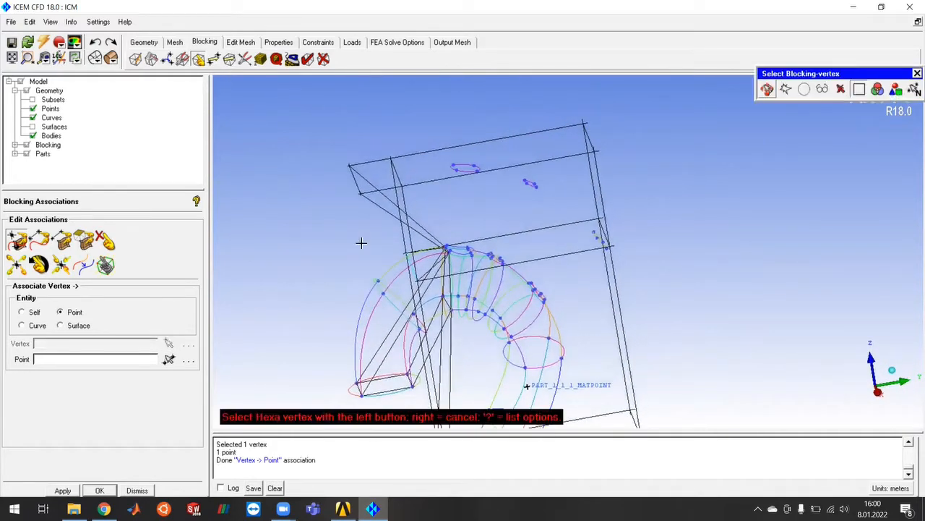
left_click(359, 194)
left_click(456, 170)
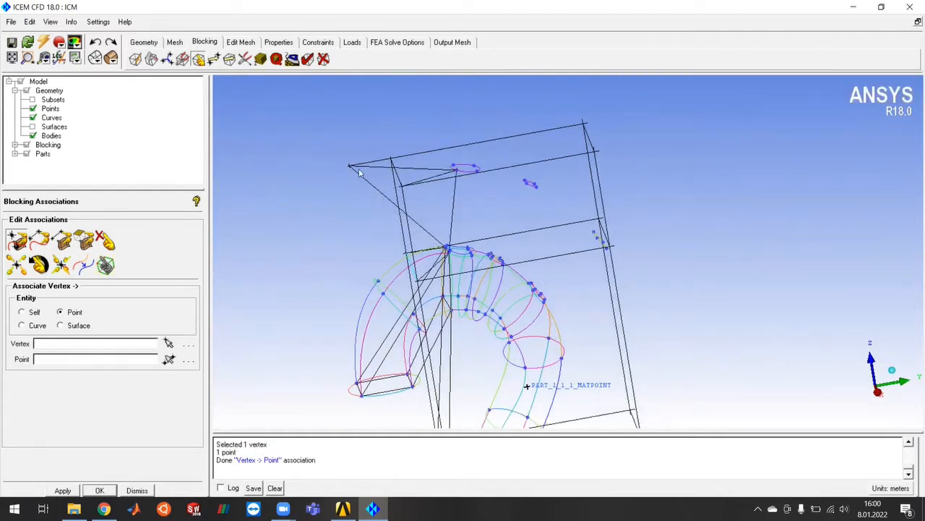
left_click(350, 165)
left_click(452, 166)
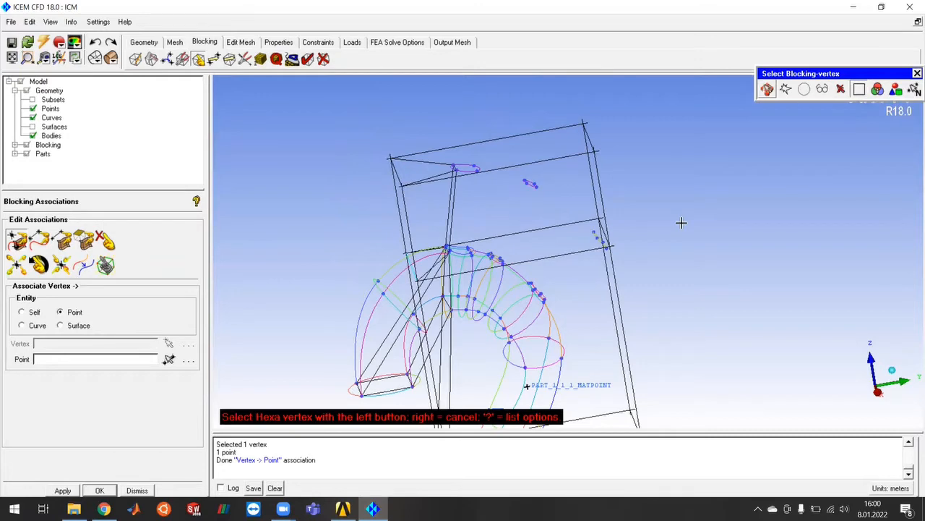
Associate the other two top vertices of the first-branch block with the remaining two points on the branch's end circle.
left_click(400, 185)
left_click(476, 170)
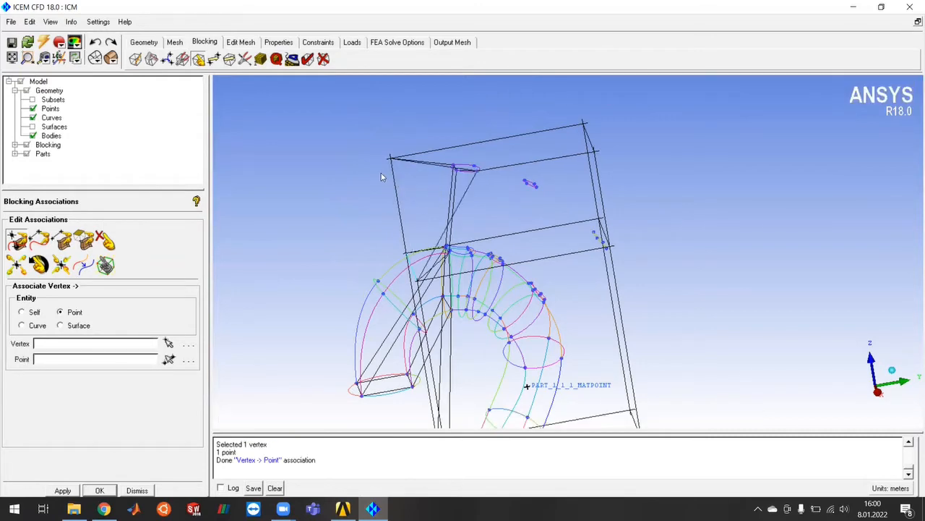
left_click(389, 157)
left_click(470, 168)
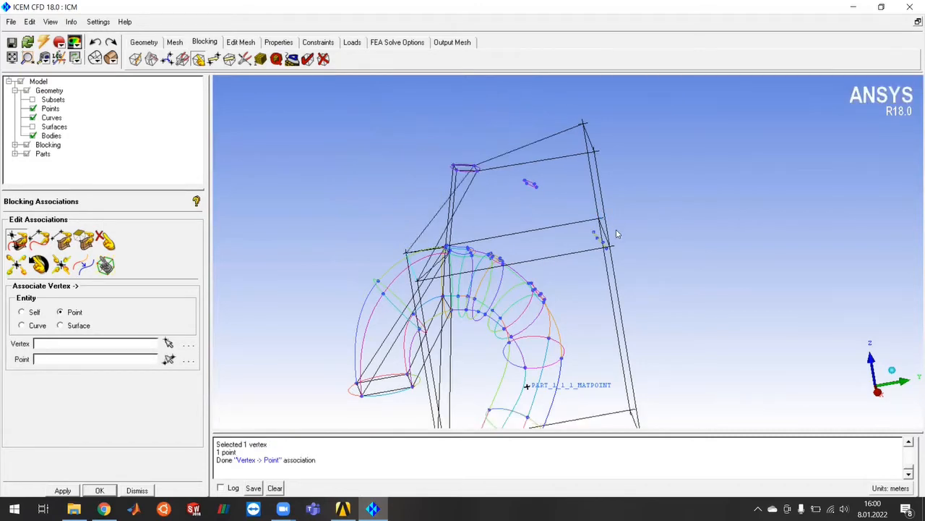
Associate the front vertex at the base of the first-branch block with the front outer point of the arch section just after the branch.
scroll(618, 233, "down", 4)
right_click(690, 296)
left_click_drag(685, 337, 563, 189)
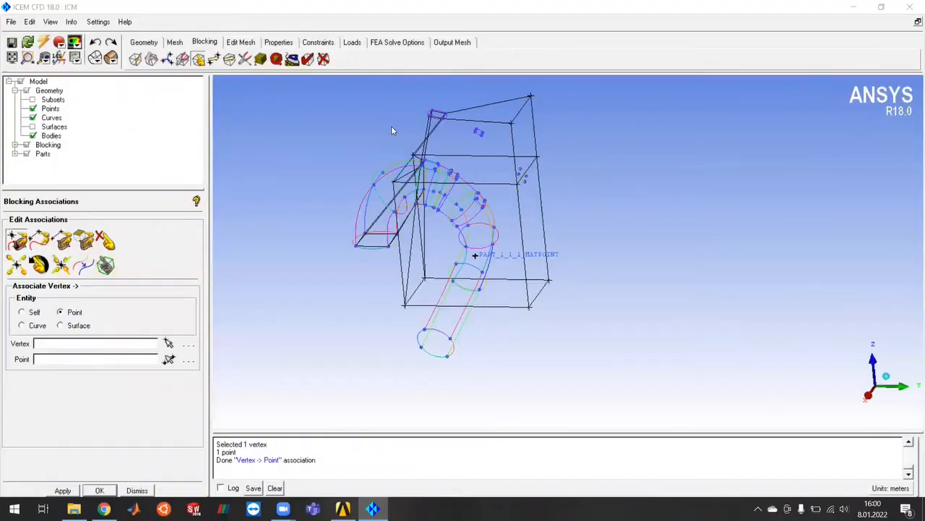
left_click_drag(624, 225, 646, 243)
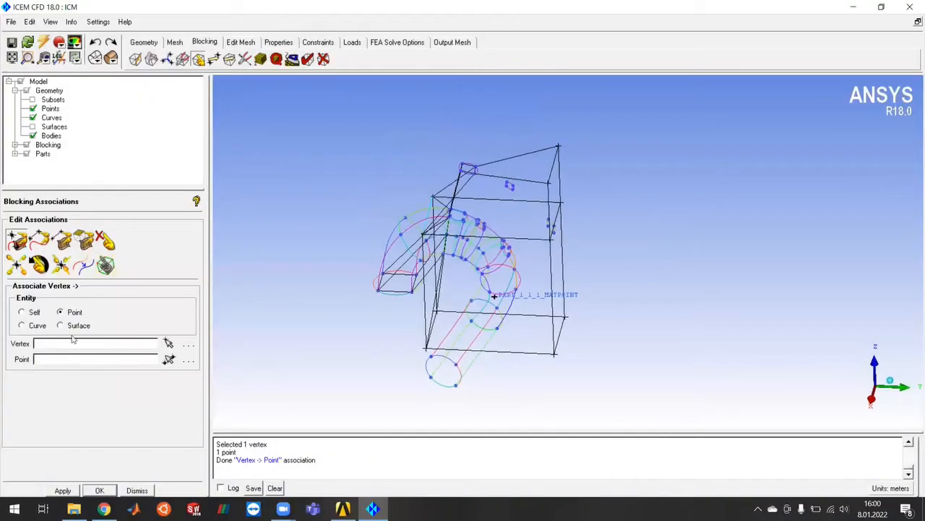
scroll(122, 333, "up", 2)
left_click(169, 343)
scroll(303, 221, "up", 3)
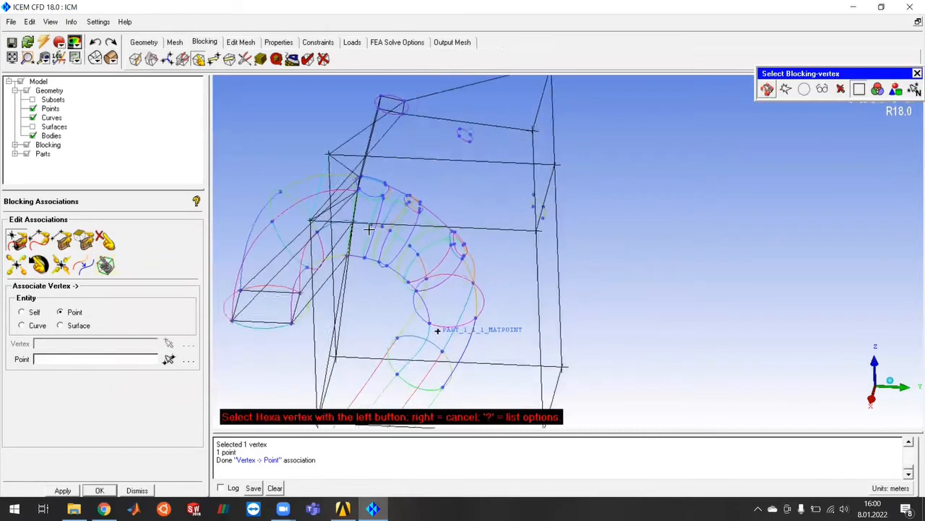
left_click(327, 221)
scroll(304, 181, "up", 3)
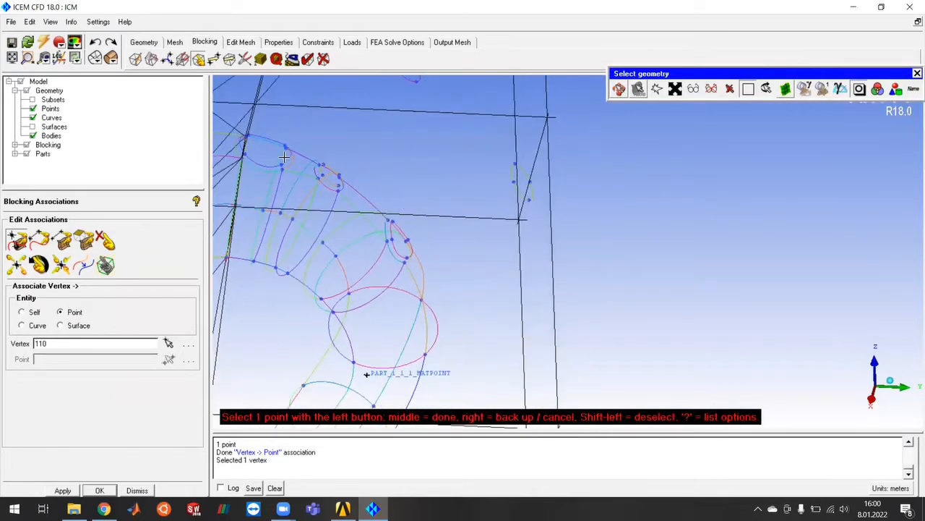
left_click(283, 170)
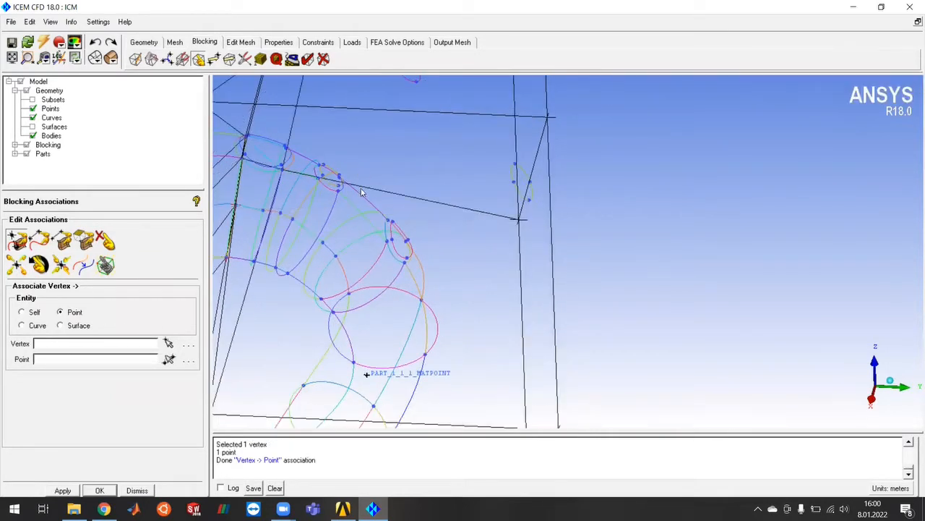
Associate the rear vertex at the base of the first-branch block with pnt.15 on the arch section just after the branch.
scroll(369, 186, "down", 2)
right_click(486, 248)
left_click_drag(558, 261, 465, 131)
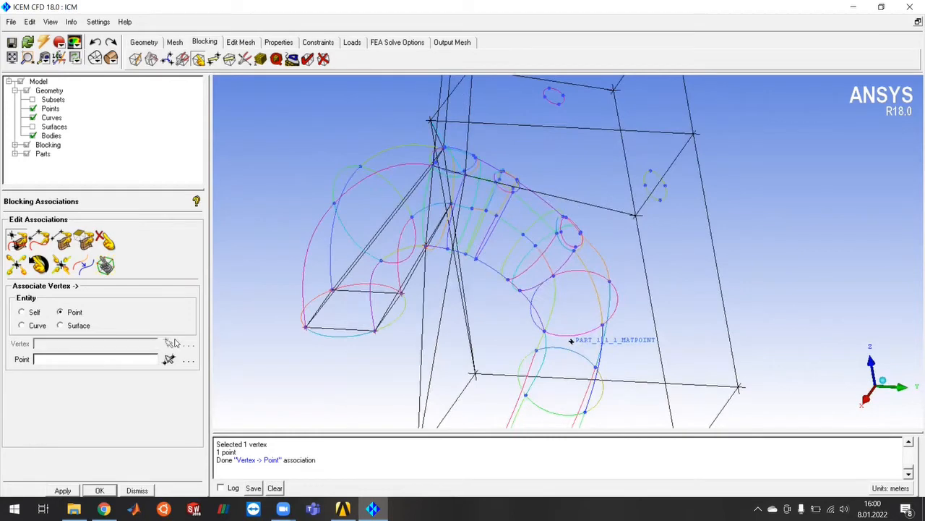
left_click(168, 343)
left_click(434, 123)
scroll(467, 145, "up", 3)
left_click_drag(497, 168, 429, 260, "ctrl")
left_click(376, 178)
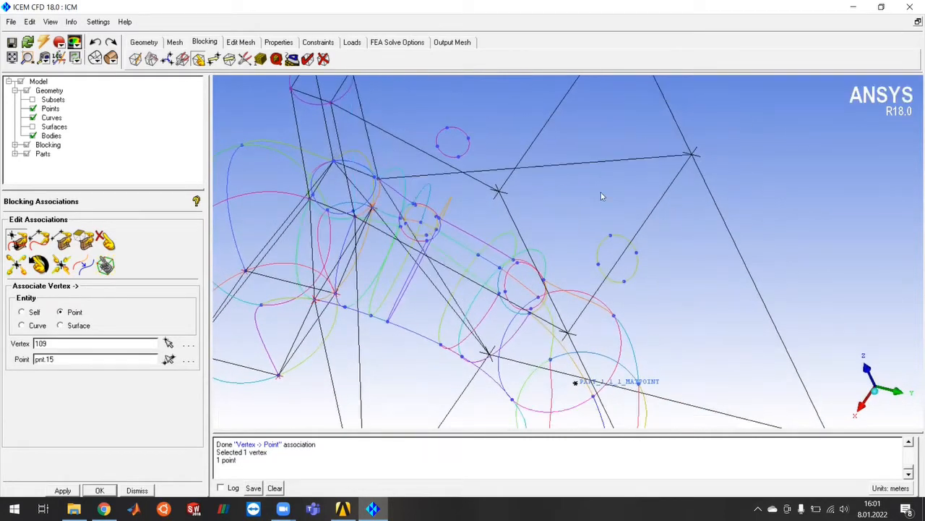
right_click(774, 204)
Associate the two bottom vertices of the second split with the inner points of the arch section just after the first branch.
scroll(547, 312, "down", 4)
left_click_drag(547, 312, 627, 295)
left_click_drag(643, 339, 706, 305)
middle_click_drag(705, 300, 699, 335)
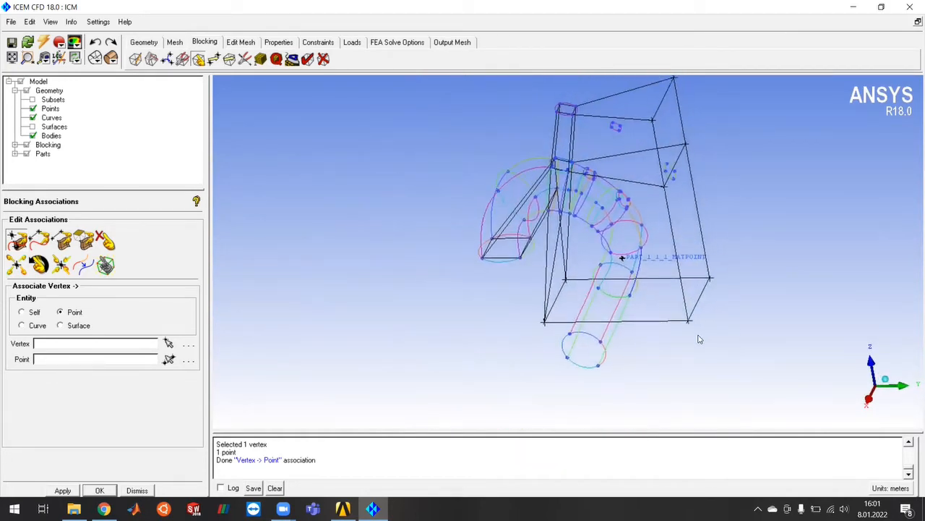
middle_click_drag(688, 356, 590, 340)
left_click_drag(646, 345, 683, 270)
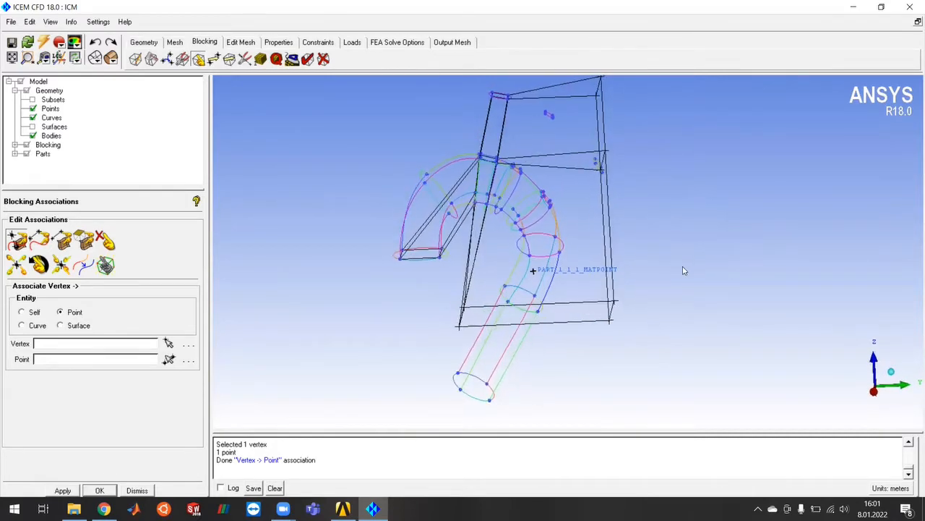
scroll(447, 335, "up", 2)
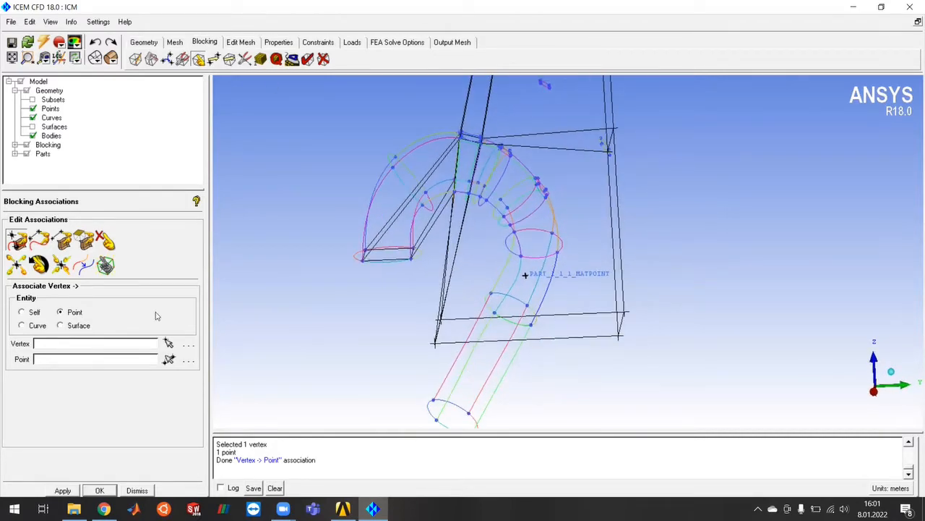
left_click(169, 344)
left_click(434, 345)
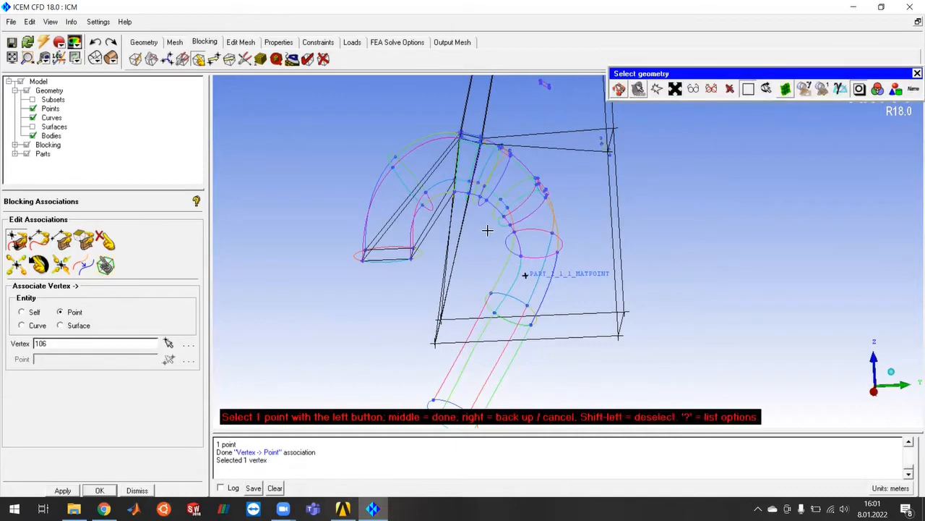
left_click_drag(473, 230, 515, 254, "ctrl")
scroll(438, 191, "up", 4)
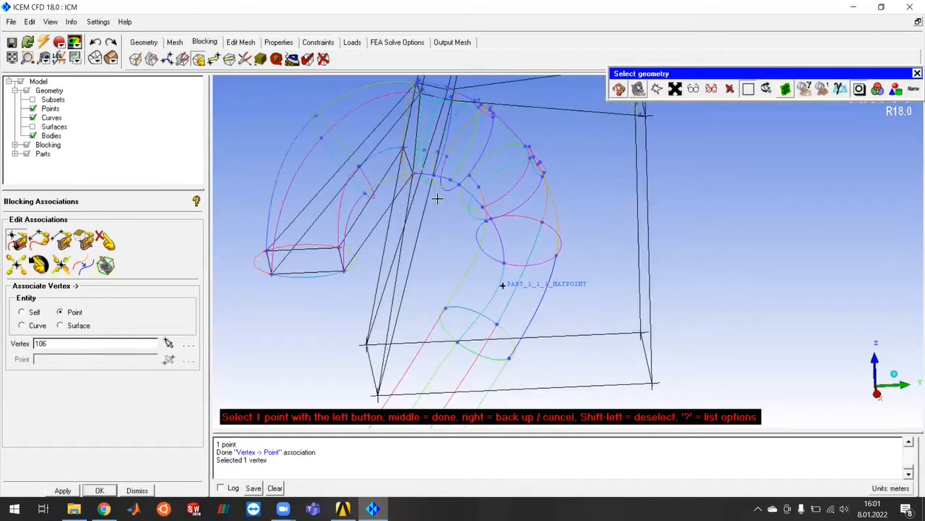
left_click(432, 174)
left_click(365, 344)
left_click(425, 151)
scroll(655, 271, "down", 5)
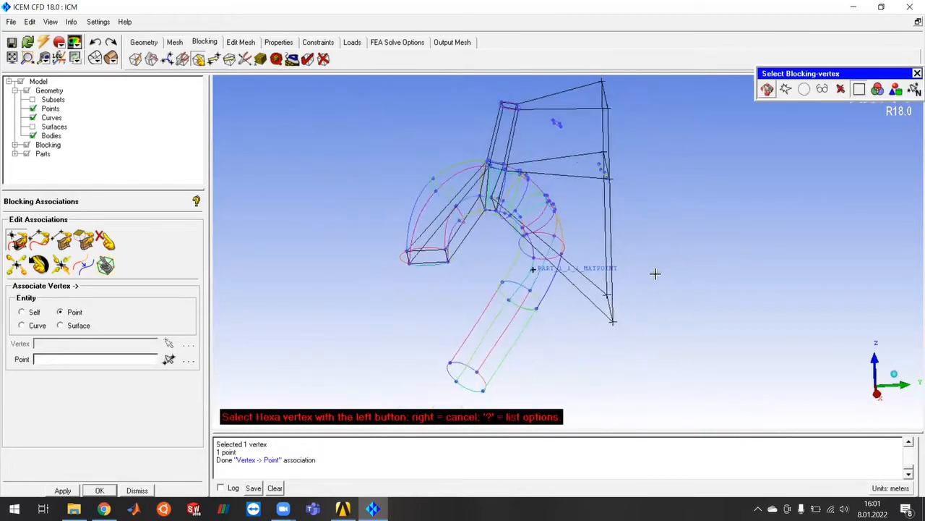
Associate the main block's two lower outer vertices with the two inner points on the long leg's end circle.
scroll(652, 303, "down", 2)
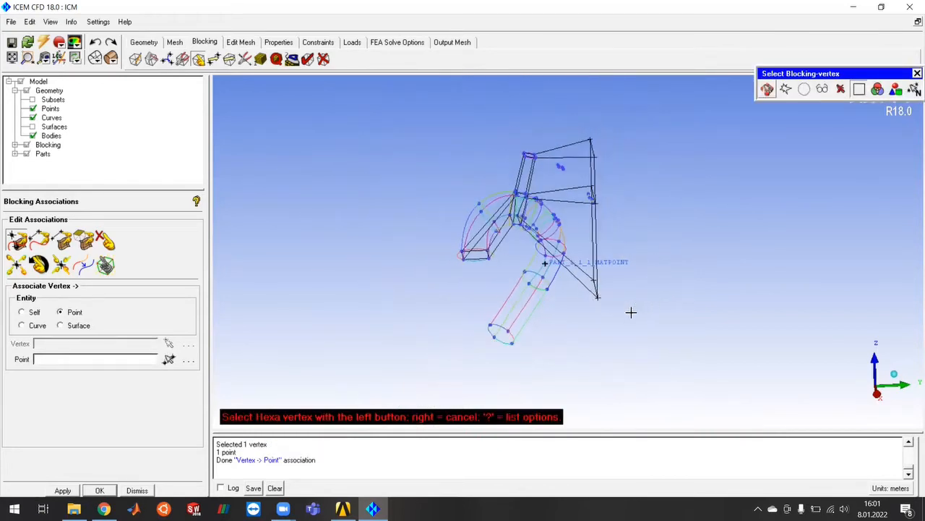
left_click(596, 296)
left_click(496, 337)
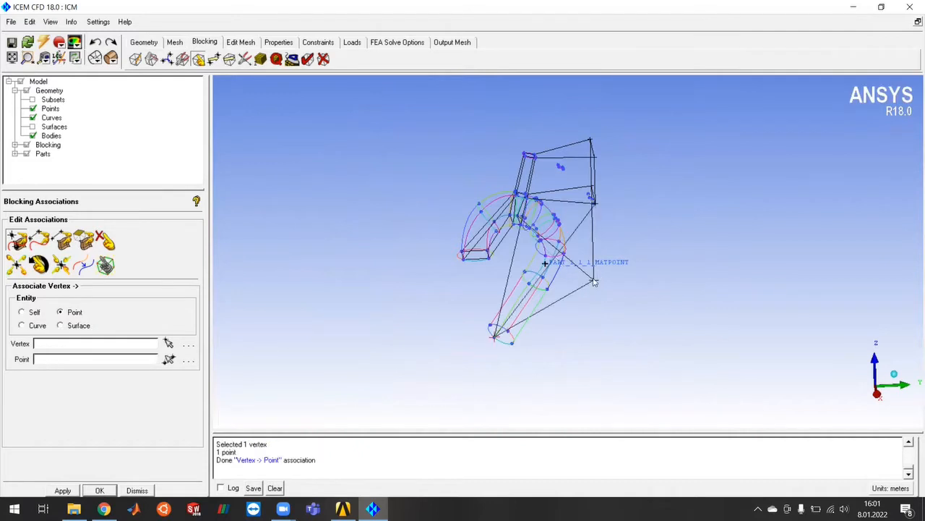
left_click(479, 326)
left_click(492, 329)
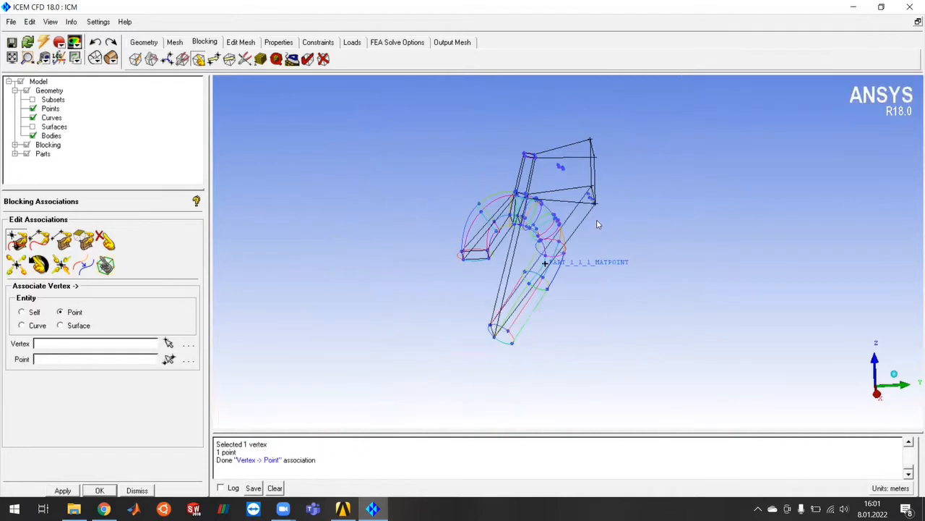
Associate the main block's two upper outer vertices with the remaining two points on the long leg's end circle.
left_click(596, 204)
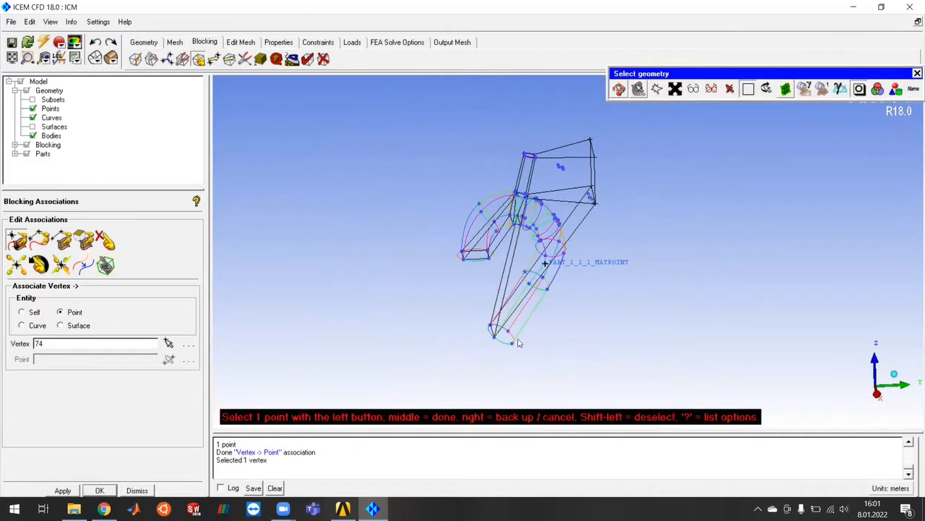
left_click(514, 342)
left_click(592, 187)
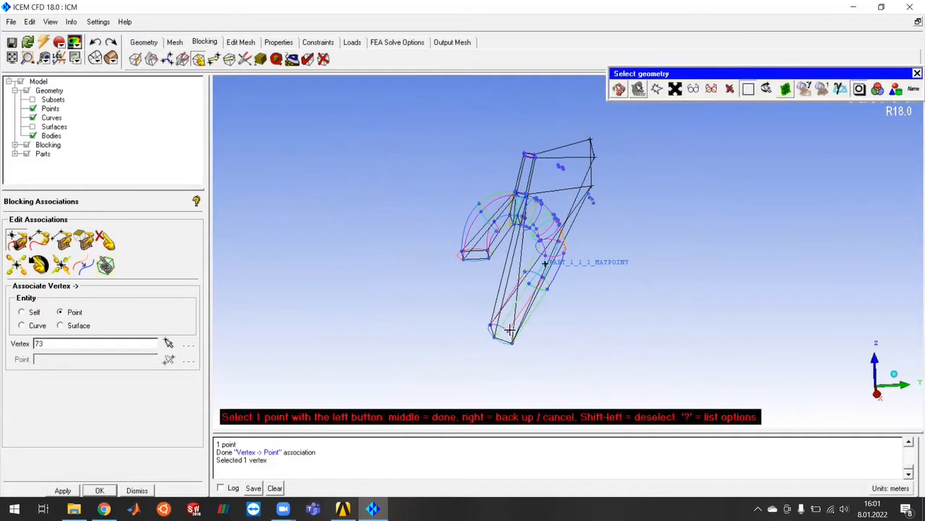
left_click(510, 330)
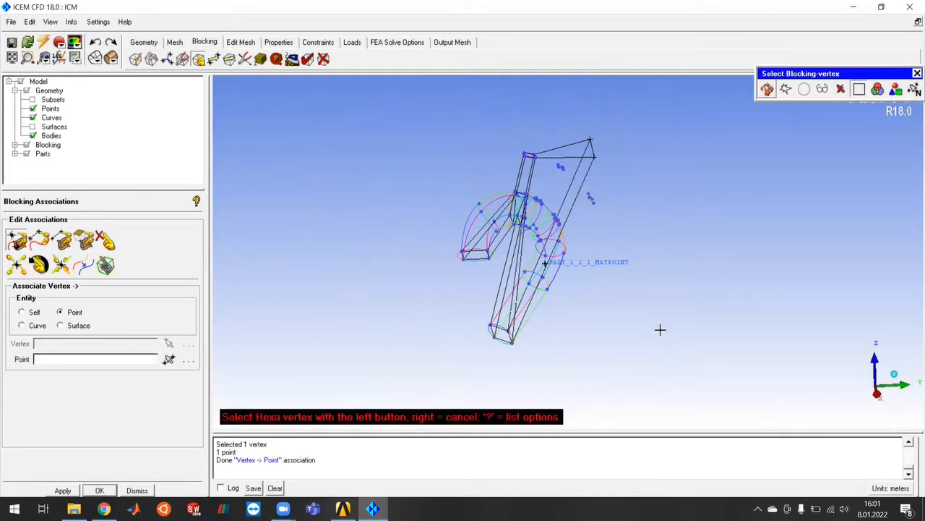
right_click(660, 330)
Split the blocks beyond the first branch twice across the top edge for the second branch, at about 0.24 and 0.33.
left_click_drag(674, 334, 576, 218)
middle_click_drag(676, 200, 689, 235)
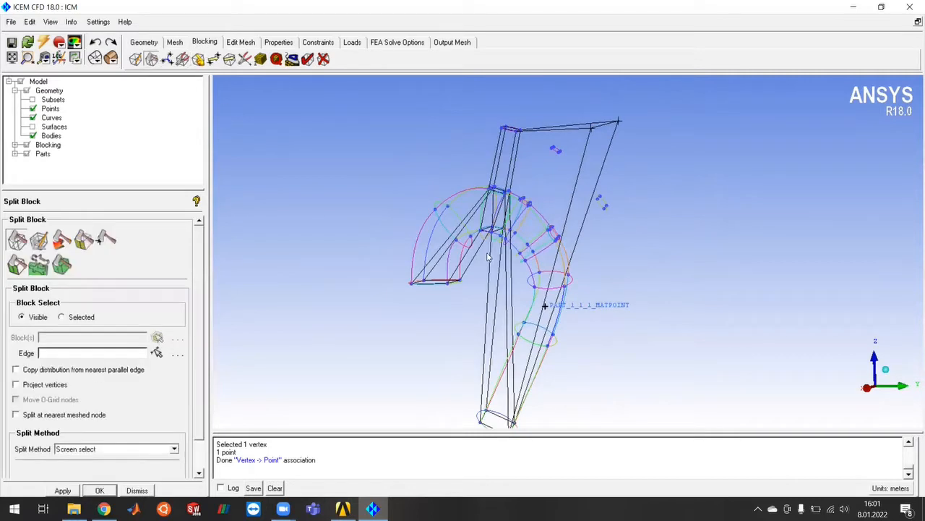
left_click(157, 352)
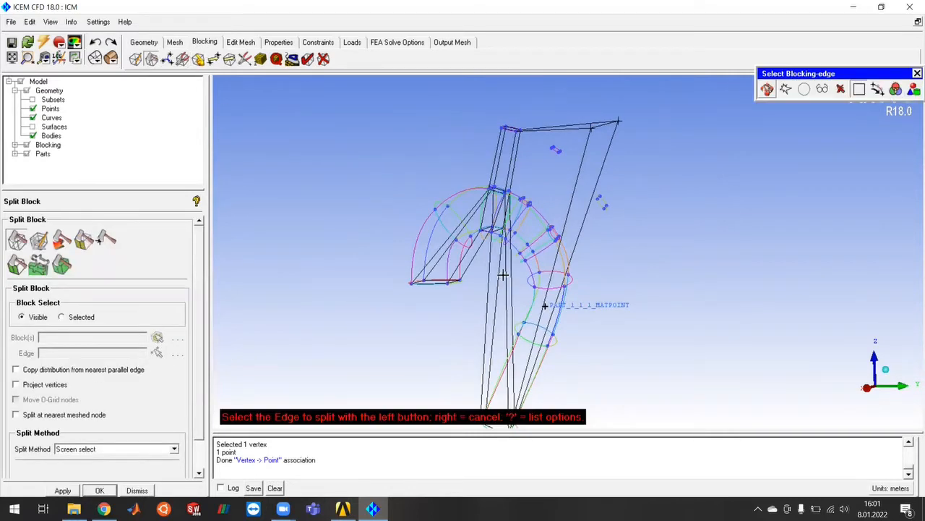
left_click(534, 130)
middle_click(634, 157)
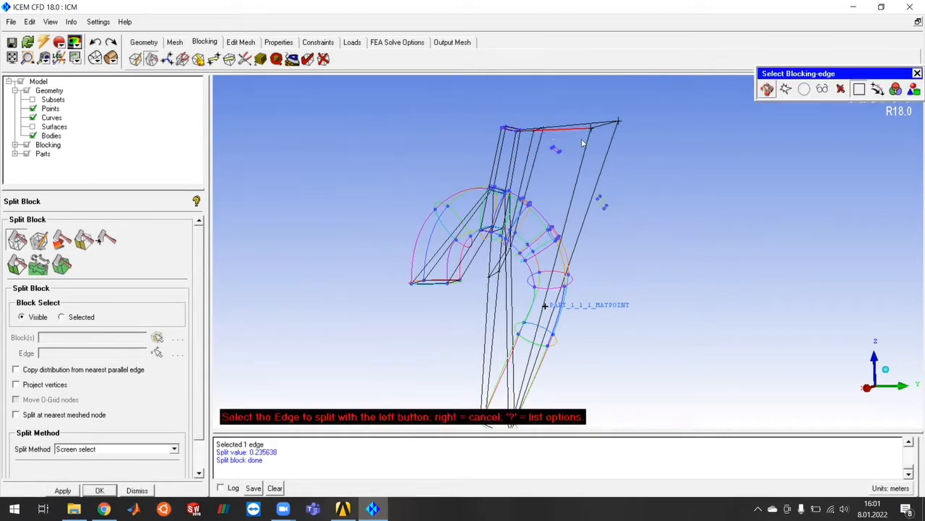
left_click(557, 132)
middle_click(656, 179)
right_click(666, 213)
middle_click_drag(671, 274, 689, 282)
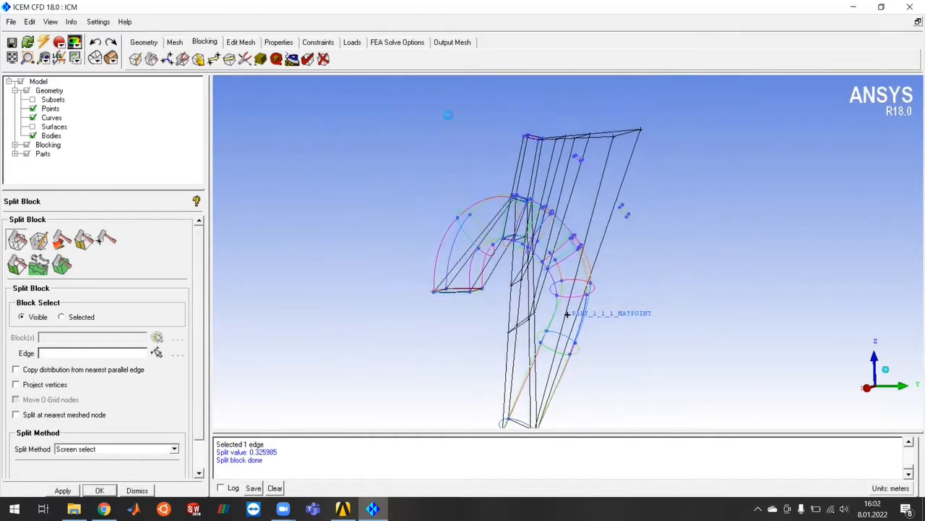
Delete the upper block in the gap between the first branch block and the second branch block.
left_click(326, 60)
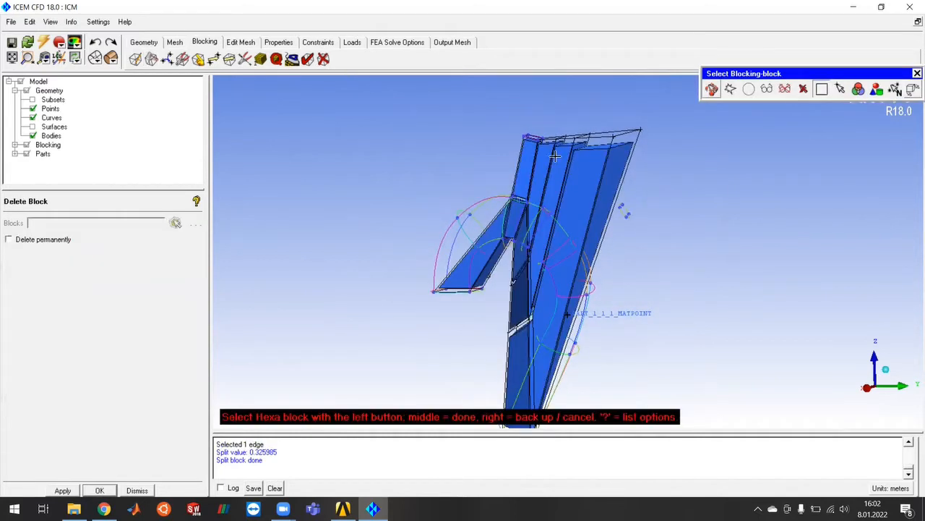
middle_click(768, 219)
scroll(646, 267, "down", 3)
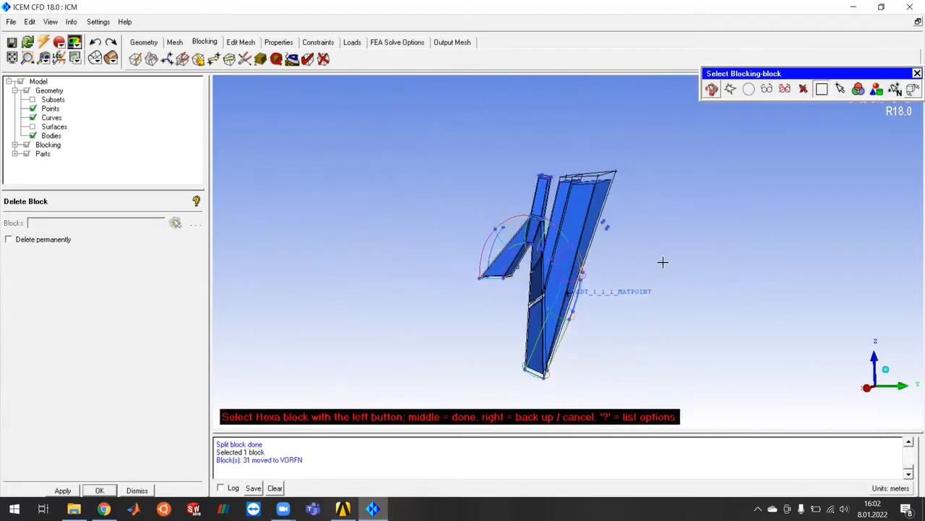
middle_click(692, 245)
Associate the second branch block's two top vertices farther from the first branch with the matching points on the second branch's end circle.
middle_click_drag(644, 263, 663, 209)
left_click_drag(643, 292, 678, 338)
scroll(657, 209, "up", 2)
middle_click_drag(673, 210, 617, 297)
scroll(617, 188, "up", 2)
middle_click_drag(656, 184, 684, 220)
scroll(682, 192, "up", 2)
middle_click_drag(736, 203, 677, 214)
left_click_drag(676, 303, 640, 307)
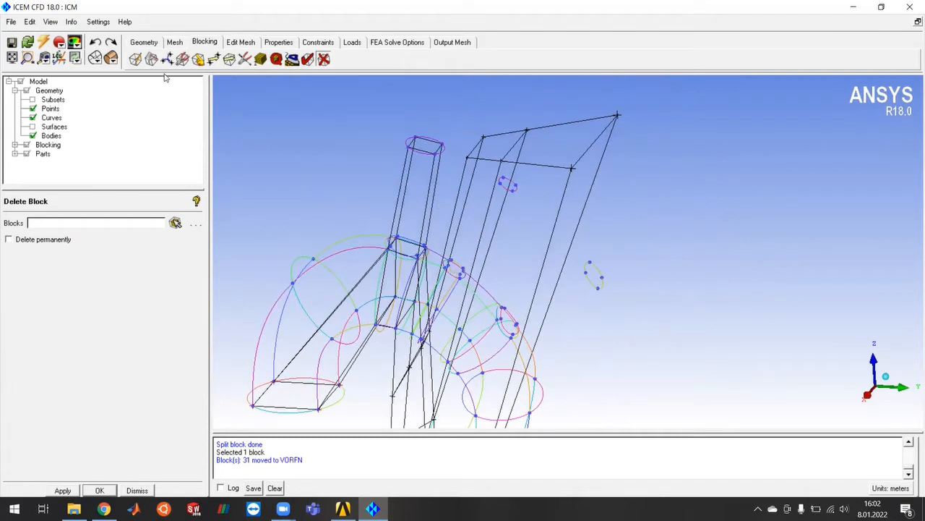
left_click(198, 60)
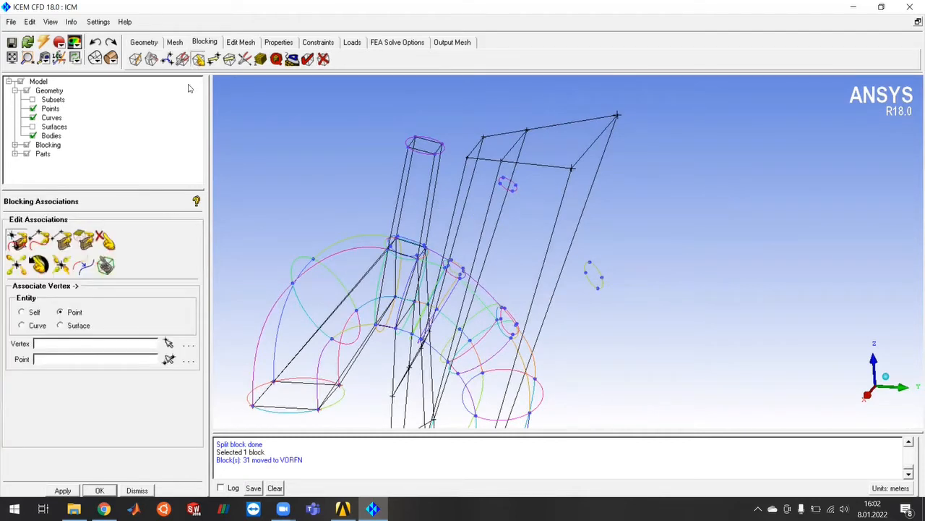
left_click(168, 343)
left_click(505, 160)
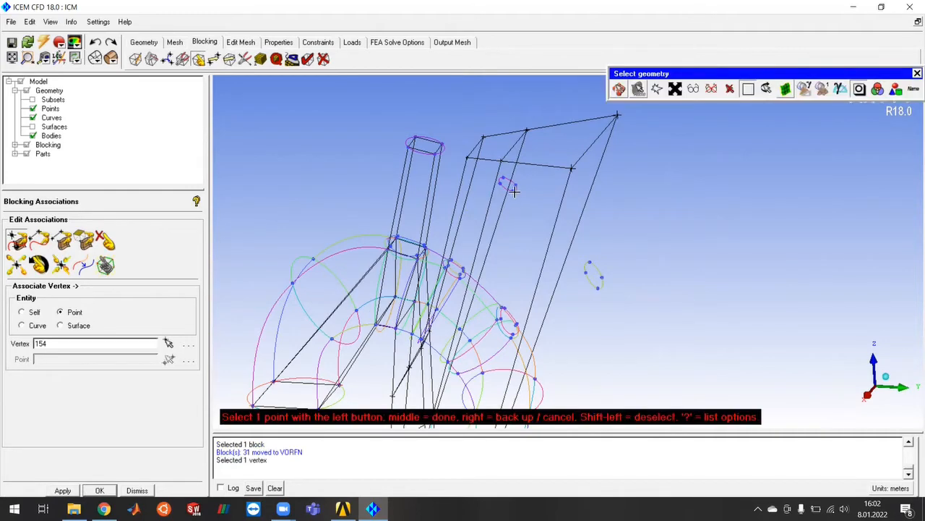
left_click(509, 185)
left_click(527, 128)
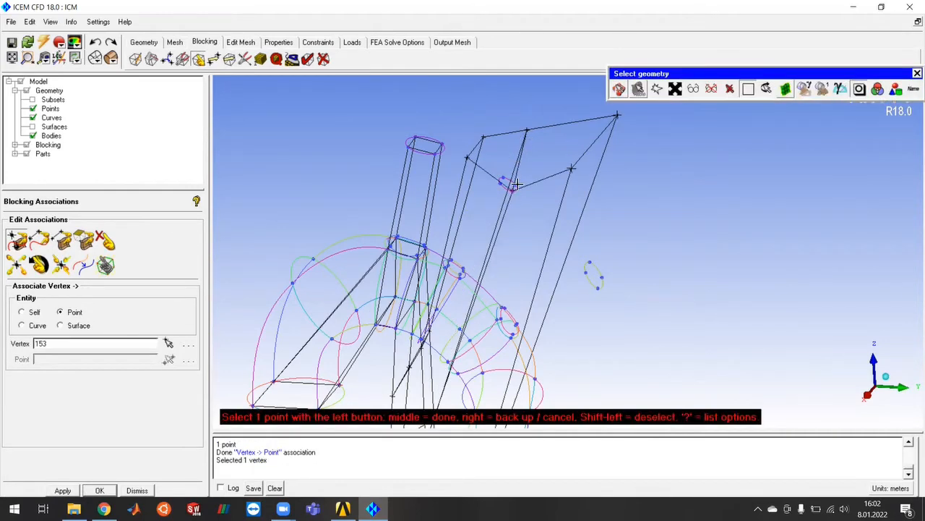
left_click(517, 185)
Associate the second branch block's two top vertices nearer the first branch with the remaining two points on its end circle.
left_click(484, 136)
left_click(504, 178)
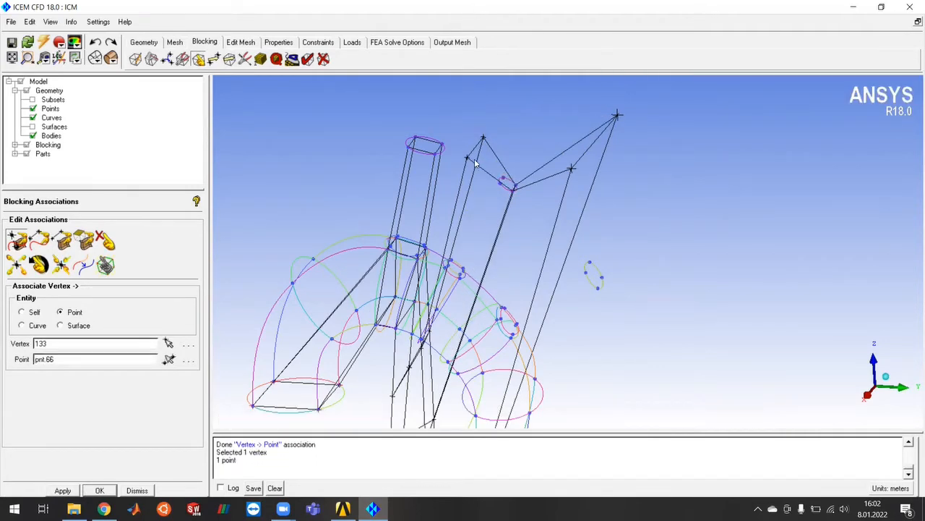
left_click(468, 158)
left_click(500, 183)
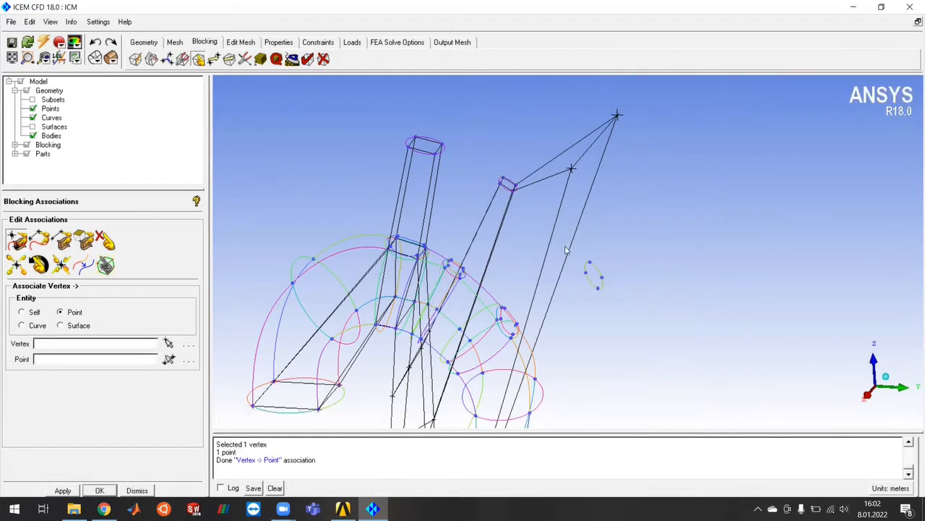
Associate the second branch block's two base vertices nearer the first branch with the two near-side points at the second branch's root.
scroll(567, 246, "down", 3)
left_click_drag(591, 331, 464, 233)
scroll(641, 253, "up", 5)
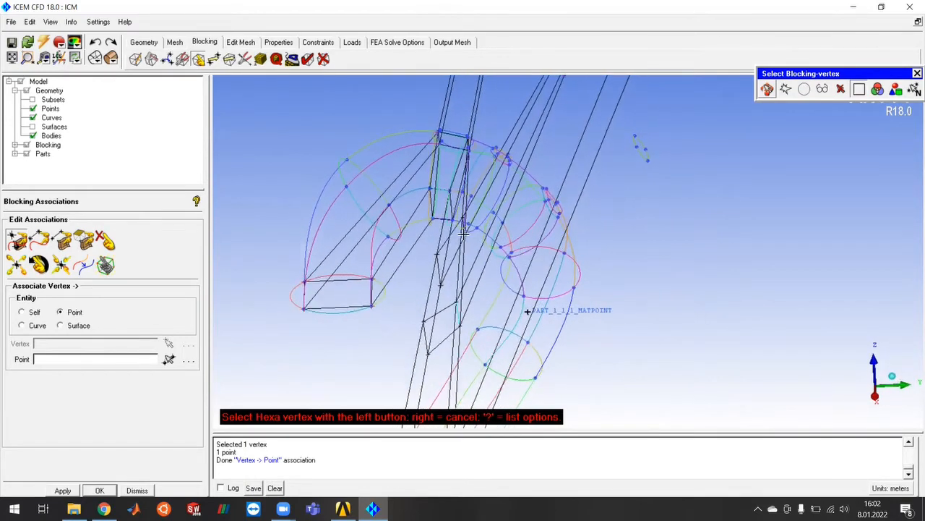
left_click(462, 235)
scroll(538, 88, "up", 4)
middle_click_drag(534, 124, 535, 236)
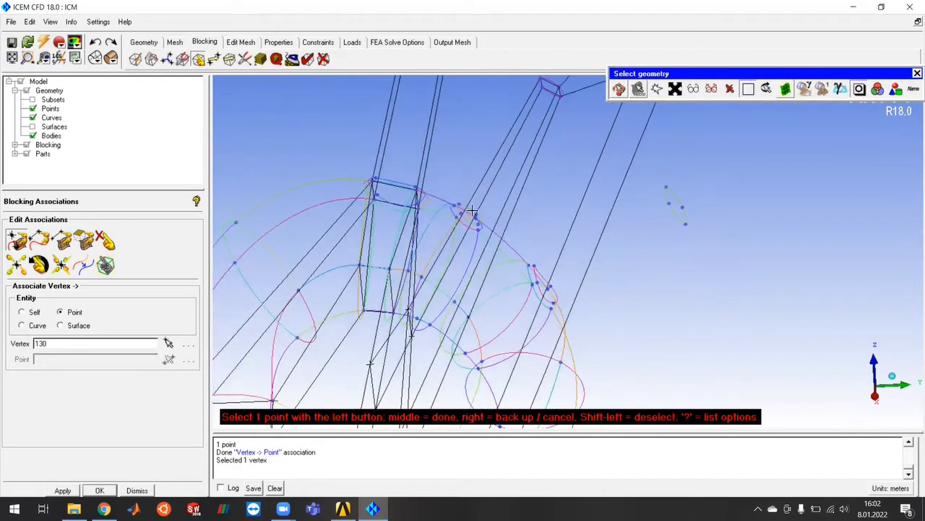
scroll(444, 220, "up", 2)
left_click(430, 209)
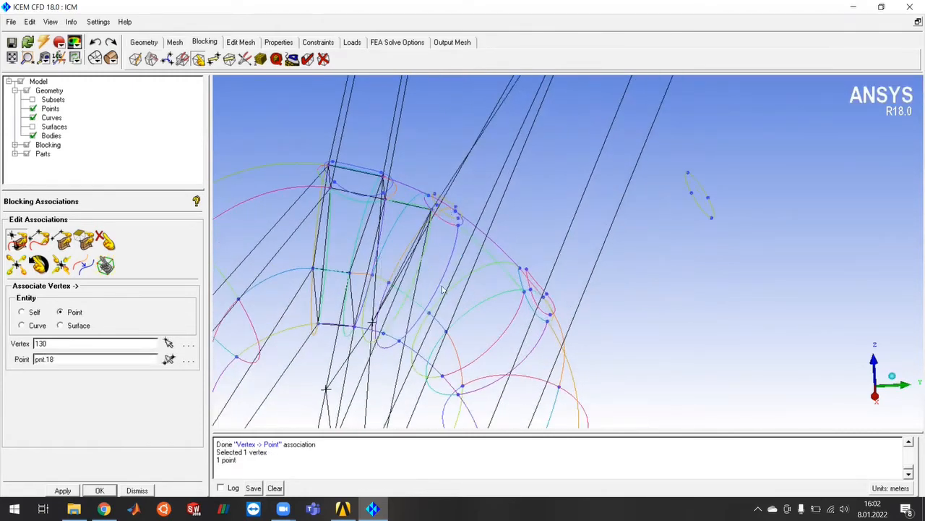
left_click(372, 323)
left_click(430, 194)
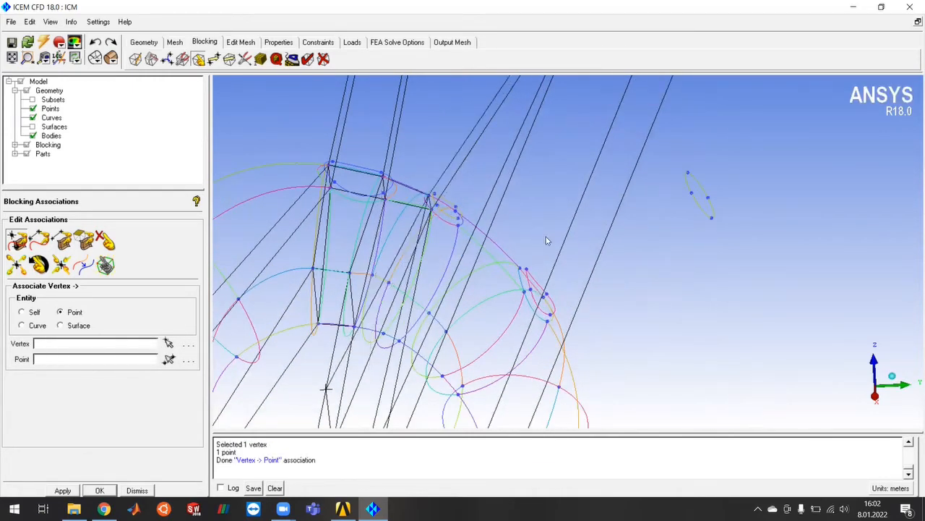
Associate the two lower vertices beneath the second branch block's near side with the section points on the arch's inner curve.
scroll(547, 244, "down", 6)
scroll(577, 273, "up", 5)
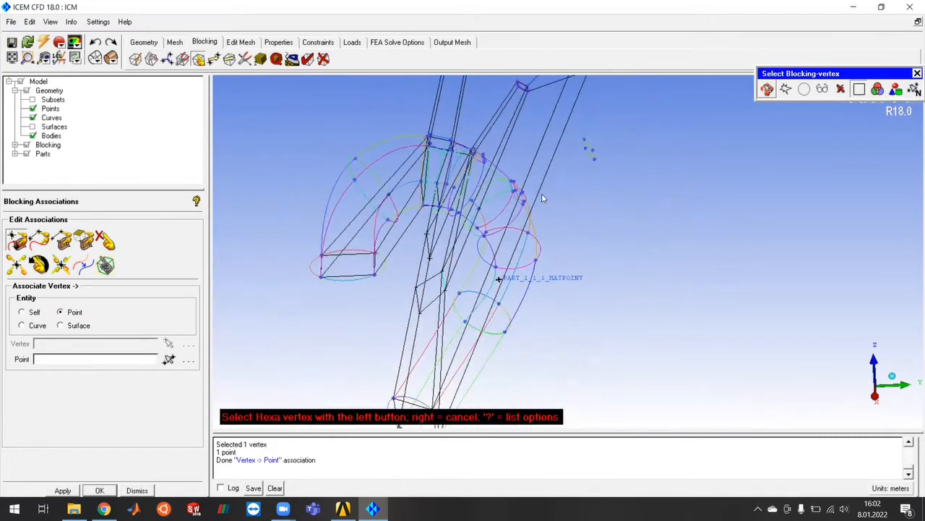
middle_click_drag(402, 235, 448, 239)
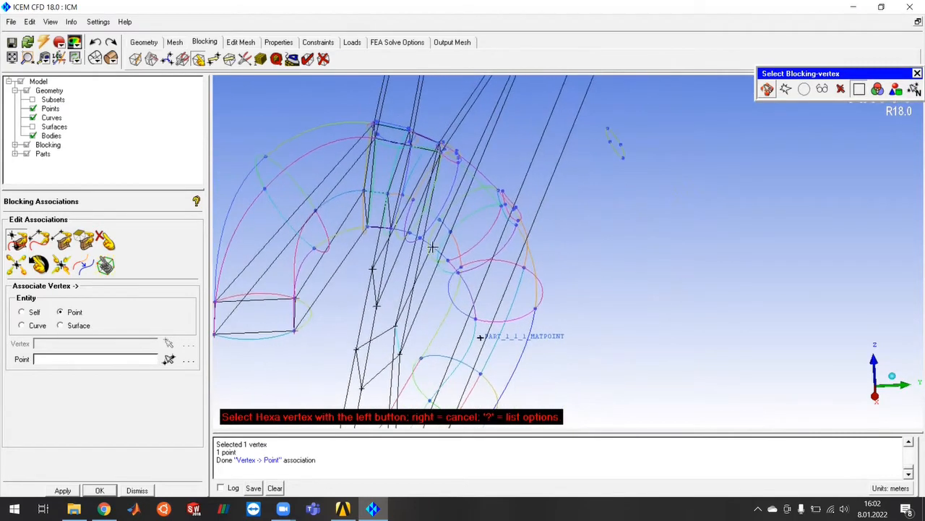
left_click(377, 307)
left_click(392, 230)
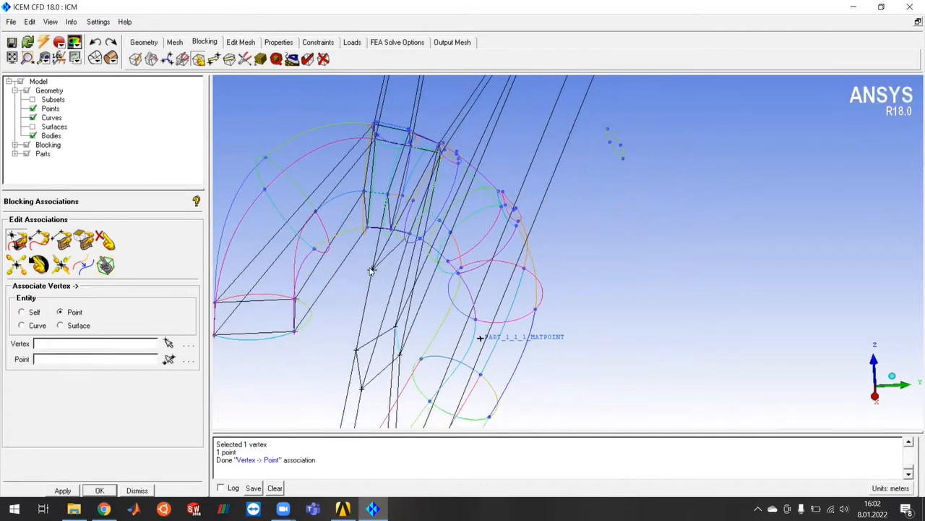
left_click(372, 269)
left_click(412, 200)
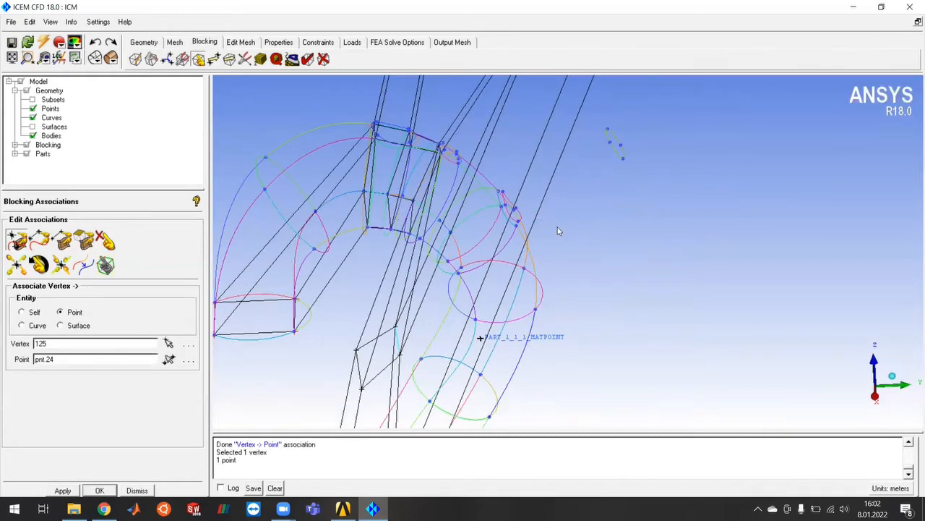
right_click(604, 249)
Associate the rear base vertex on the second branch block's far side with the rear far-side point at the branch's root.
scroll(619, 307, "down", 4)
scroll(620, 306, "down", 5)
left_click_drag(586, 265, 526, 256)
scroll(553, 229, "up", 4)
middle_click_drag(501, 324, 544, 337)
scroll(545, 337, "up", 2)
middle_click_drag(507, 281, 586, 296)
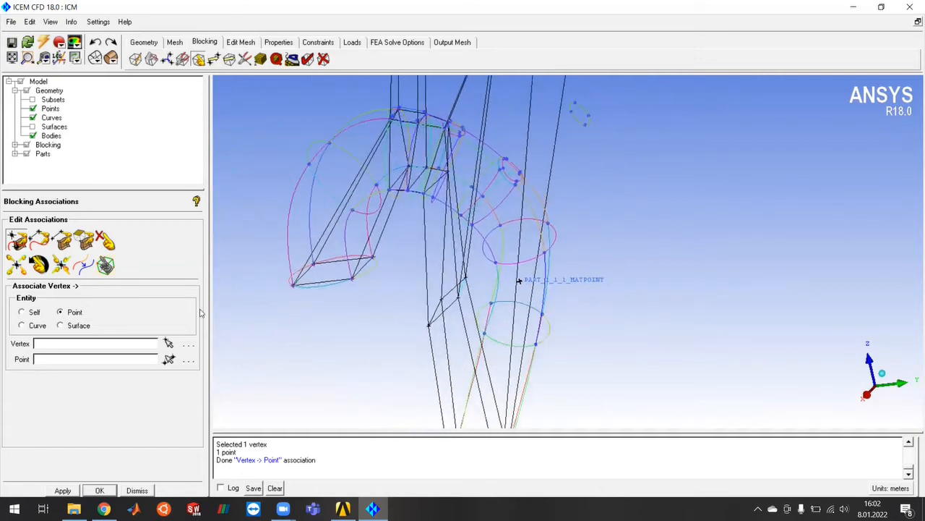
left_click(169, 343)
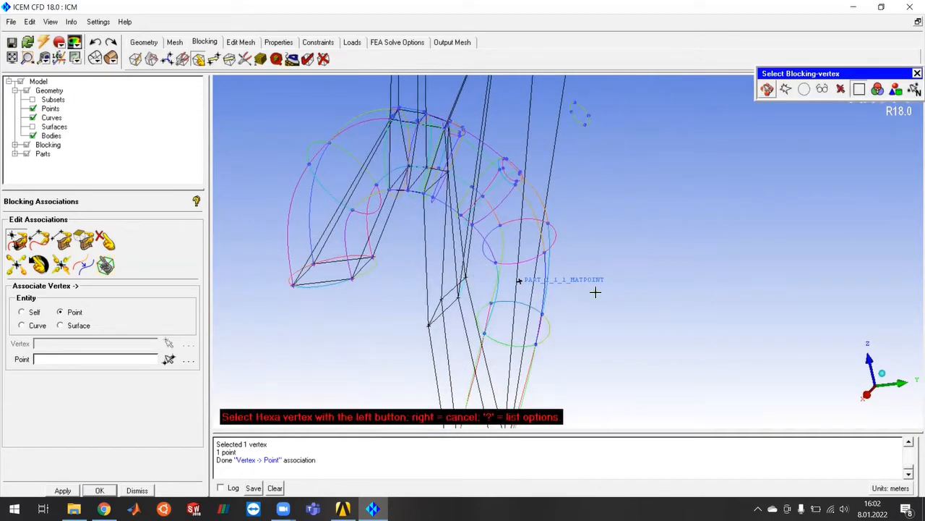
left_click(469, 279)
key("F9")
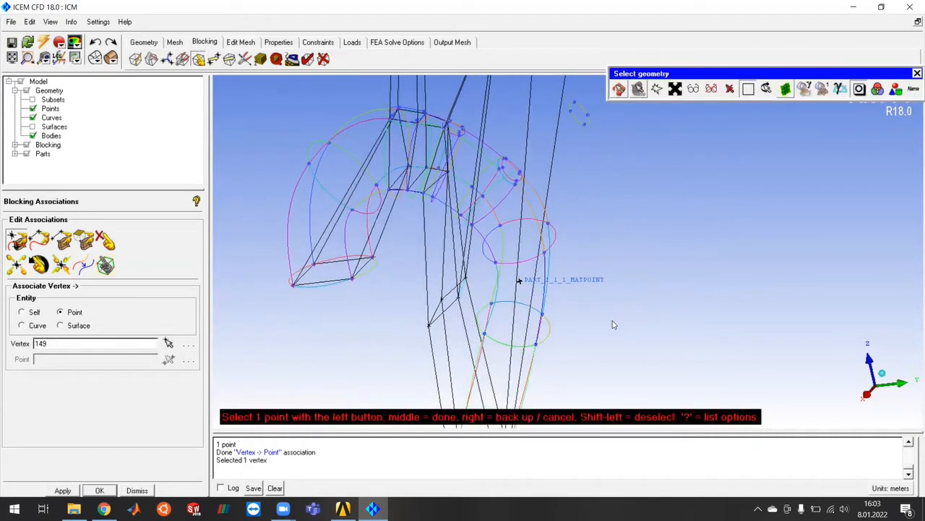
left_click_drag(627, 333, 528, 212)
scroll(422, 125, "up", 4)
middle_click_drag(464, 161, 548, 254)
key("F9")
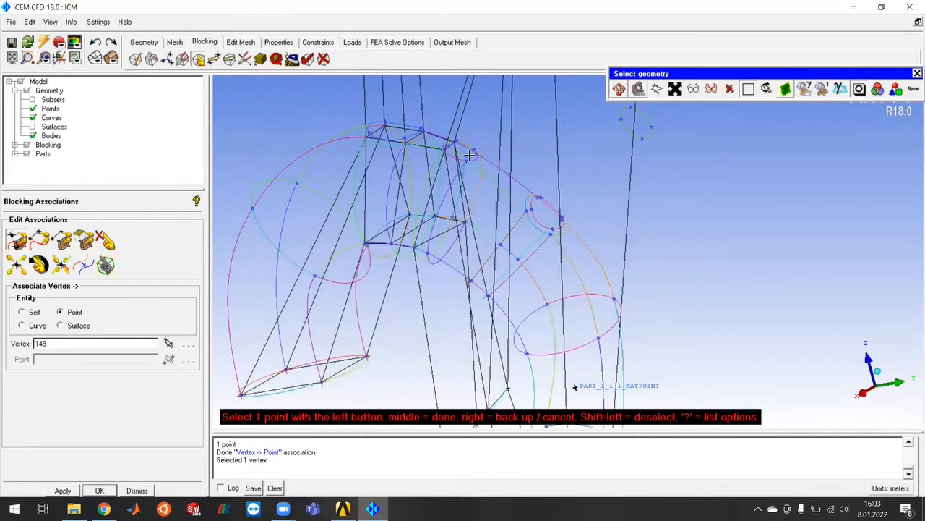
left_click(475, 151)
scroll(538, 311, "down", 4)
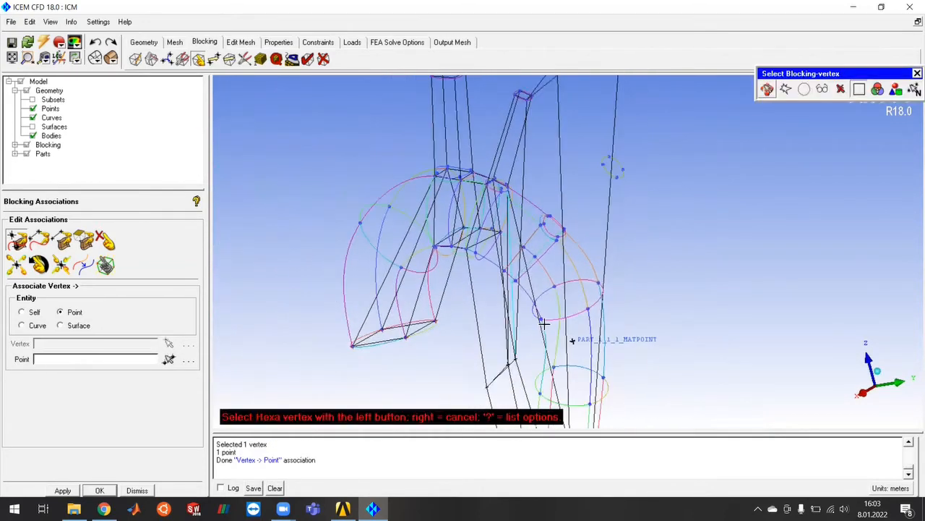
Associate the remaining far-side base vertex of the second branch block with the front far-side point at the branch's root.
key("F9")
left_click_drag(651, 334, 701, 367)
key("F9")
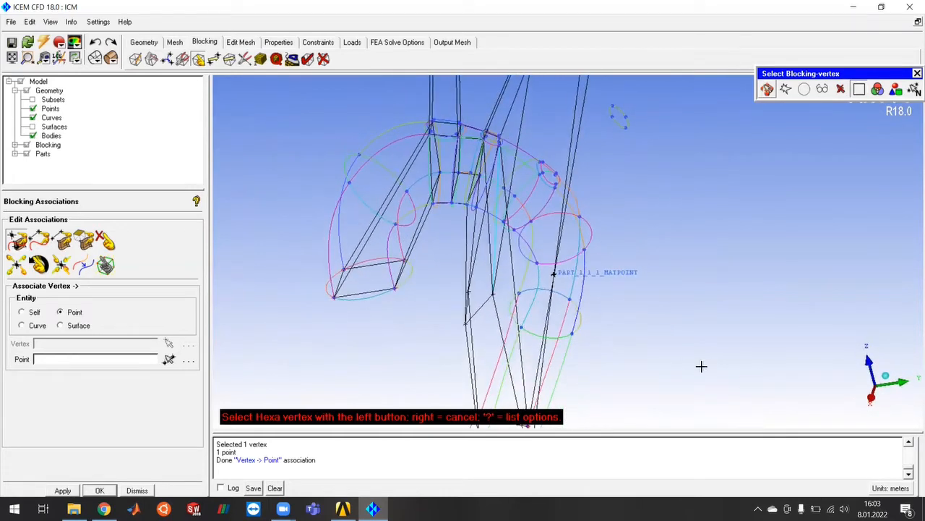
left_click(492, 297)
scroll(472, 174, "up", 5)
scroll(471, 173, "up", 2)
left_click(444, 165)
scroll(586, 303, "down", 5)
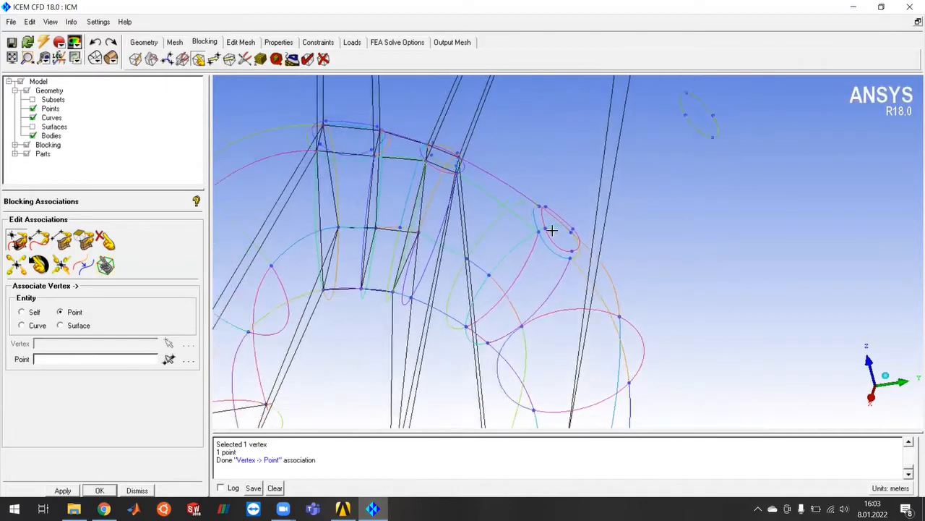
scroll(605, 308, "down", 2)
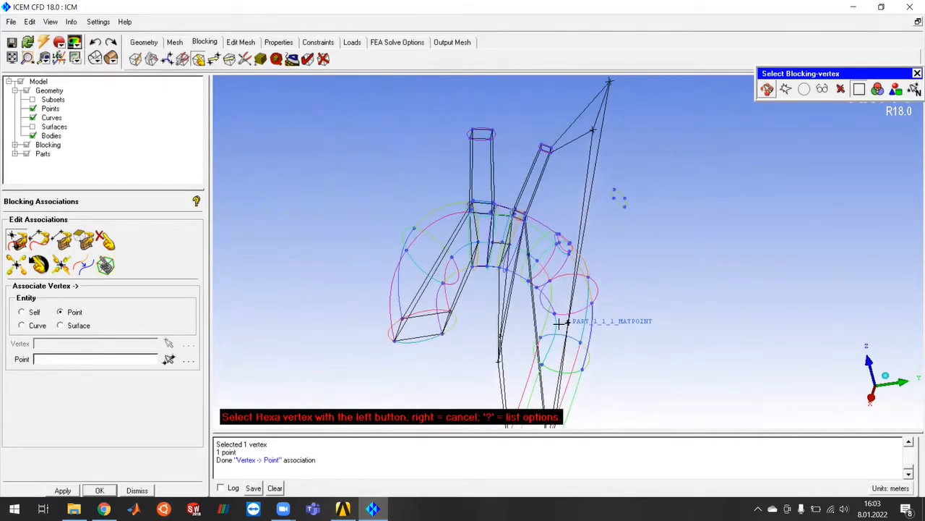
Associate the front lower vertex beneath the second branch block's far side with the front section point on the arch's inner curve.
left_click_drag(572, 345, 633, 308, "ctrl")
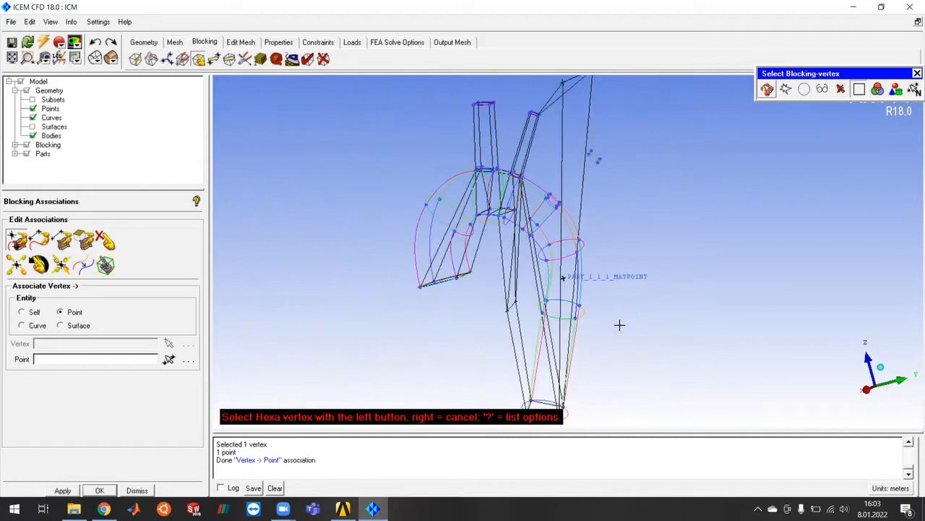
mouse_move(630, 316)
left_mouse_down("ctrl")
mouse_move(589, 187)
mouse_move(737, 306)
mouse_move(667, 209)
mouse_move(475, 316)
mouse_move(615, 298)
mouse_move(627, 309)
left_mouse_up("ctrl")
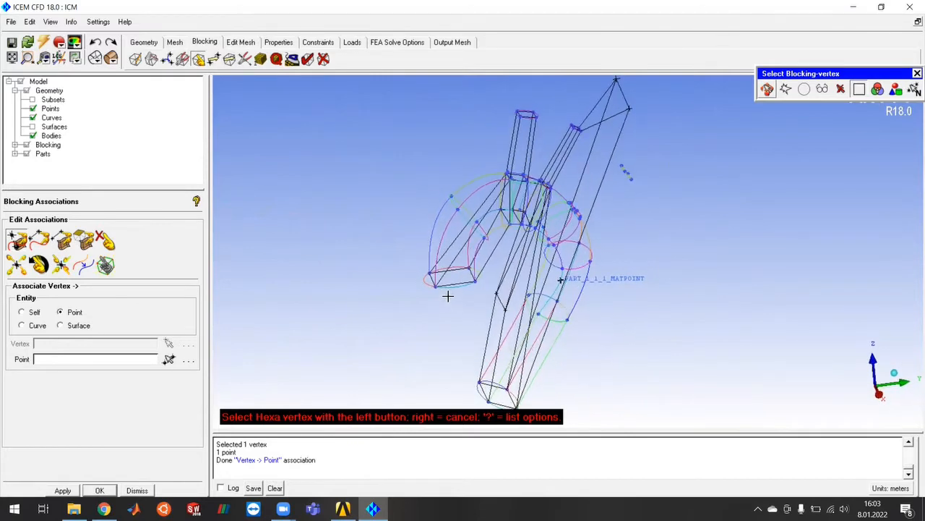
scroll(463, 304, "up", 3)
middle_click_drag(653, 306, 658, 263, "ctrl")
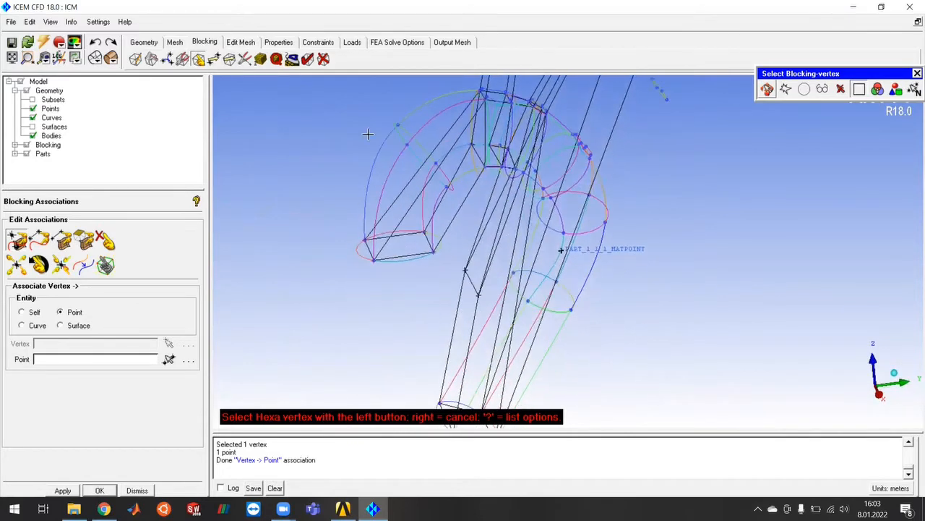
left_click_drag(676, 312, 496, 282, "ctrl")
left_click(470, 297)
left_click(475, 160)
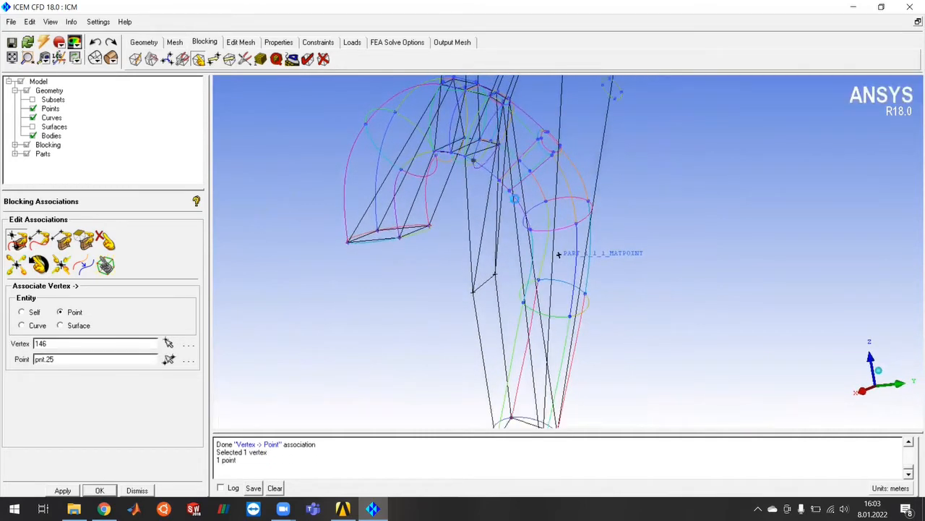
left_click(496, 271)
middle_click_drag(483, 178, 510, 246, "ctrl")
scroll(506, 244, "up", 6)
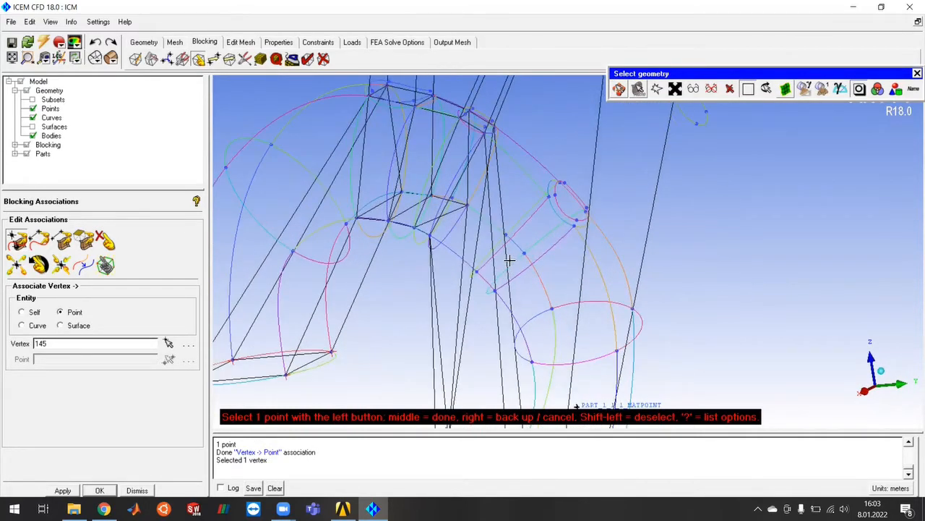
scroll(477, 243, "up", 2)
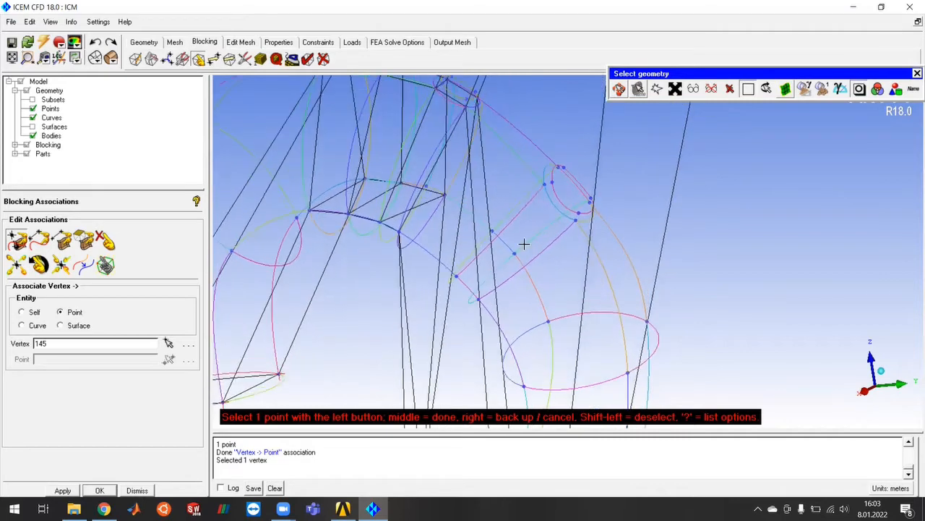
middle_click(715, 249)
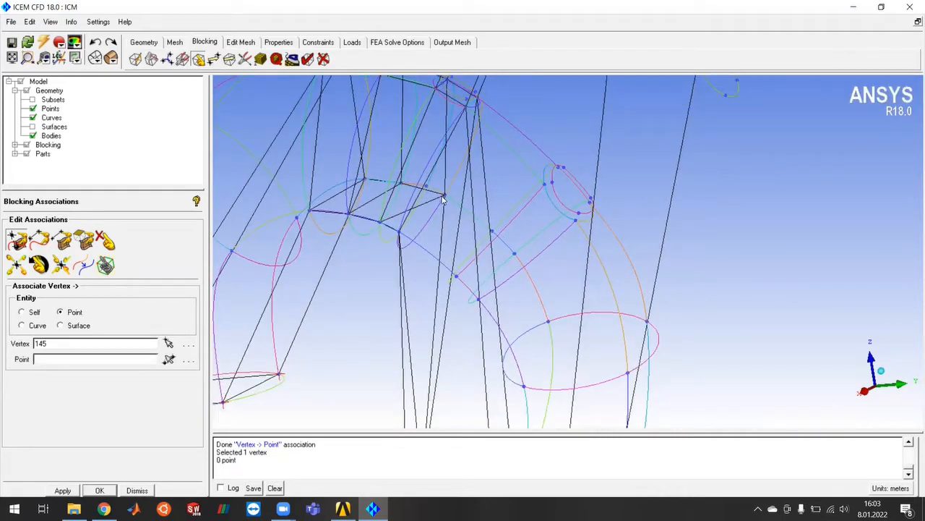
Reassociate the rear lower vertex beneath the second branch's near side with the adjacent inner-curve point closer to the first branch.
left_click(166, 344)
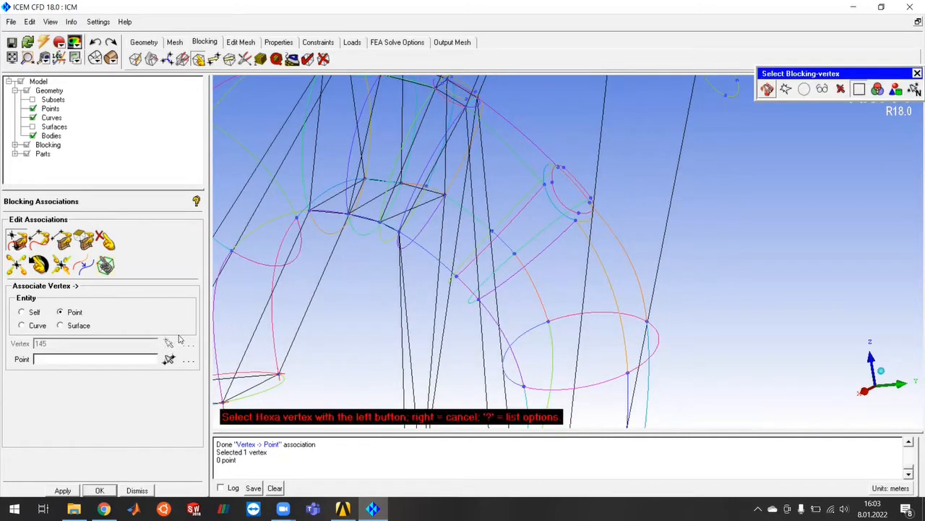
left_click(442, 194)
left_click(427, 186)
Associate the rear lower vertex beneath the second branch's far side with the freed section point on the arch's inner curve.
scroll(493, 284, "down", 4)
middle_click_drag(546, 253, 531, 164)
left_click(457, 316)
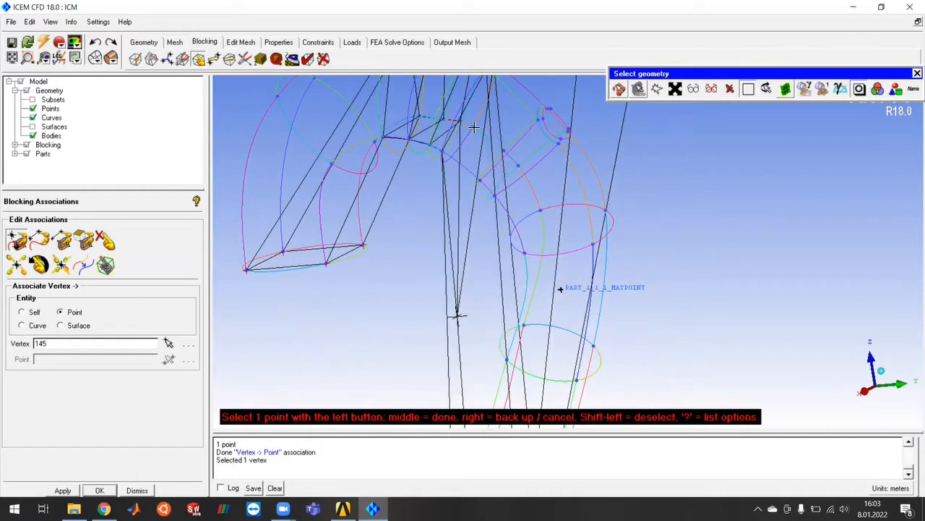
left_click(474, 127)
scroll(682, 246, "down", 4)
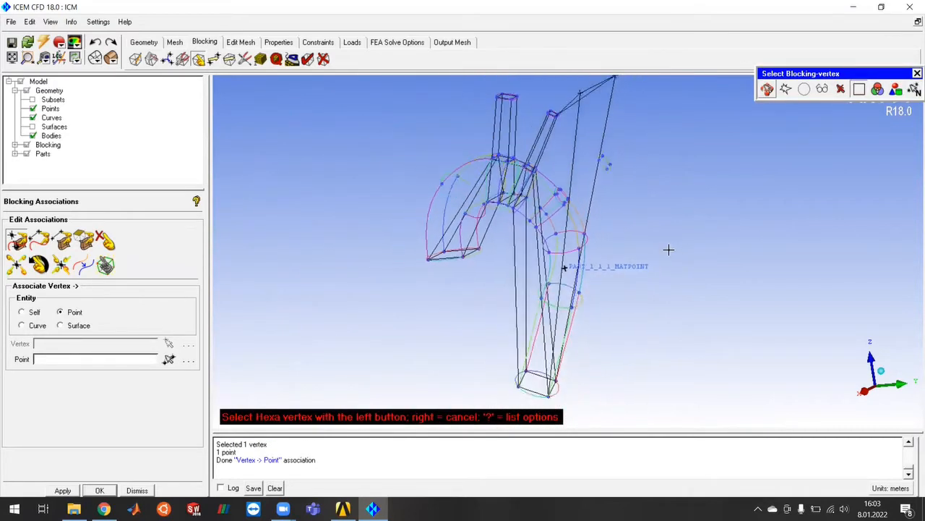
right_click(705, 244)
Split the blocking beyond the second branch twice, at about 0.22 and 0.52 along the successive upper edges.
left_click_drag(705, 244, 732, 242)
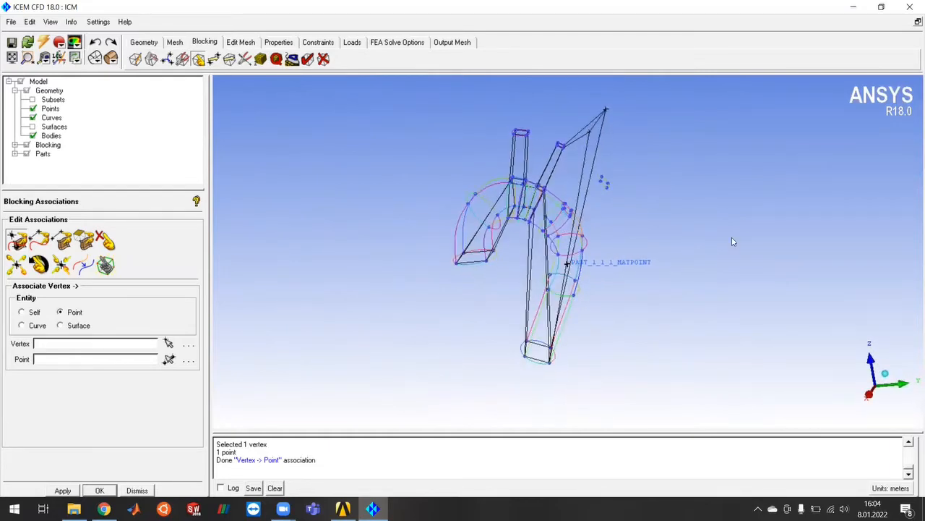
middle_click_drag(732, 241, 645, 229)
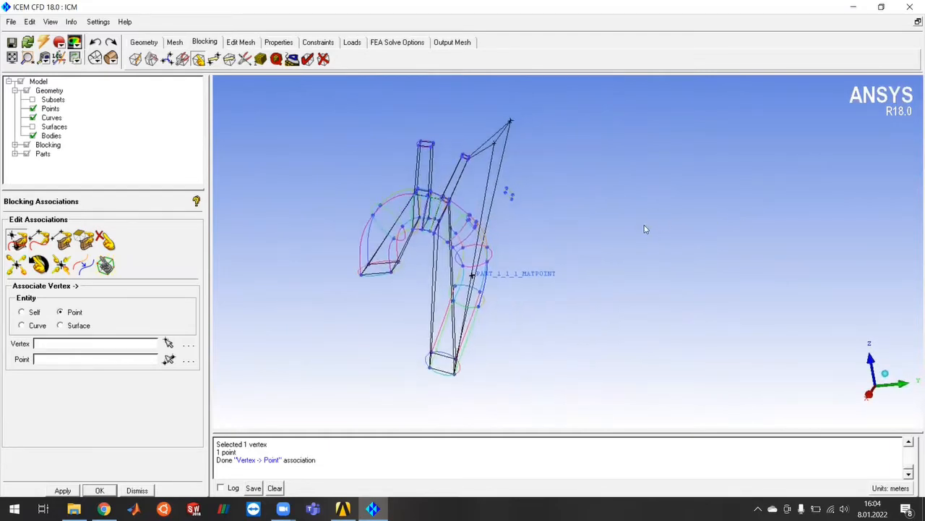
left_click(153, 59)
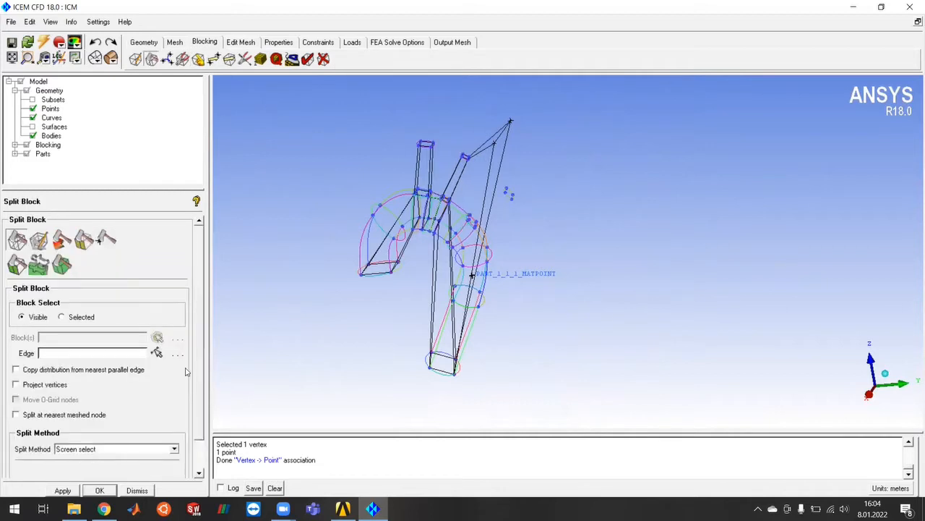
left_click(158, 352)
scroll(435, 114, "up", 4)
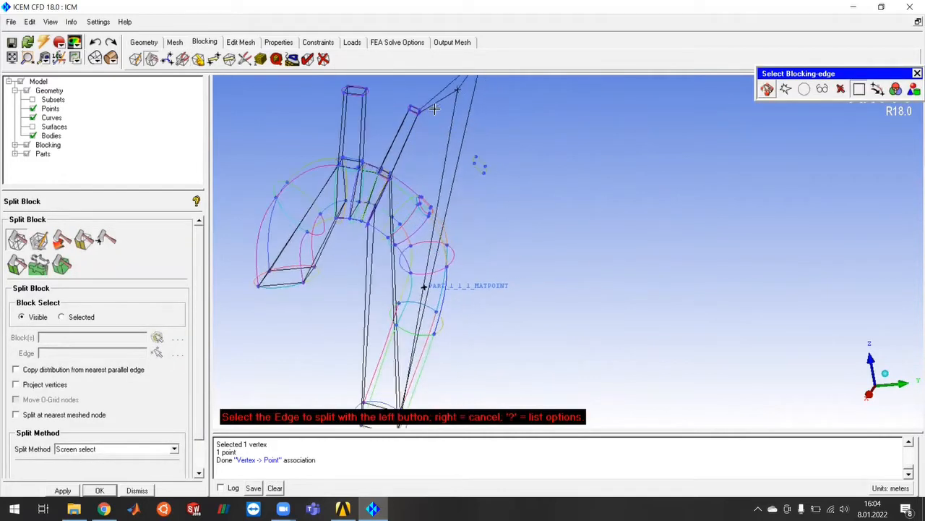
left_click(428, 109)
middle_click(548, 138)
left_click(441, 100)
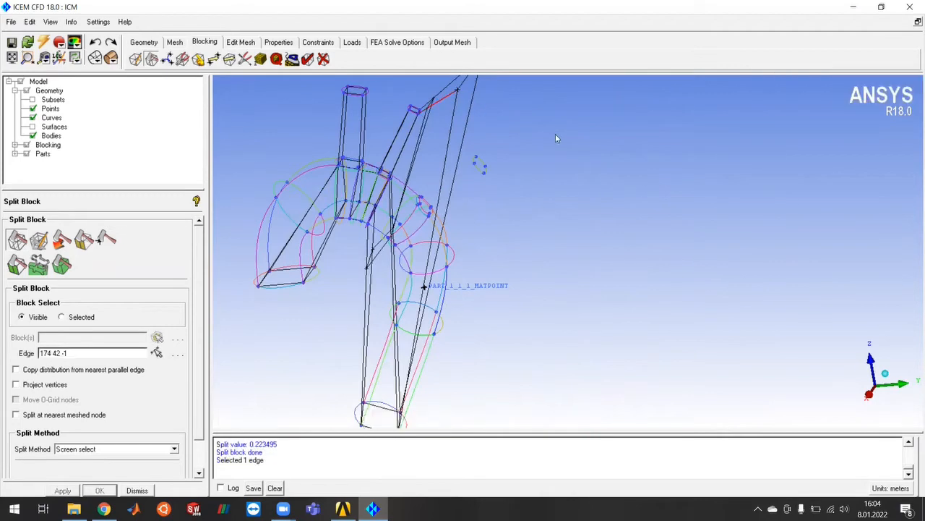
middle_click(557, 136)
middle_click(555, 137)
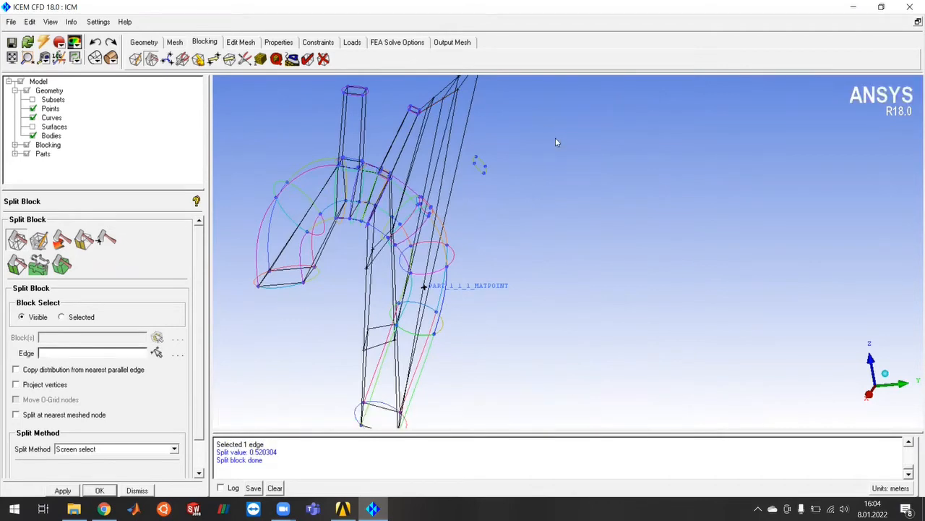
Delete the two upper blocks on either side of the middle block intended for the third branch.
scroll(567, 224, "down", 2)
middle_click_drag(568, 229, 572, 253)
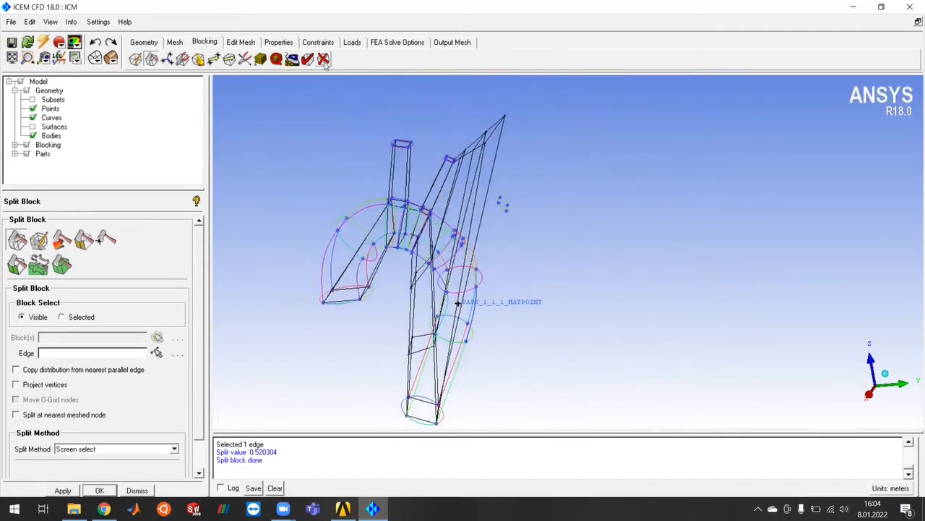
left_click(324, 60)
scroll(426, 198, "up", 2)
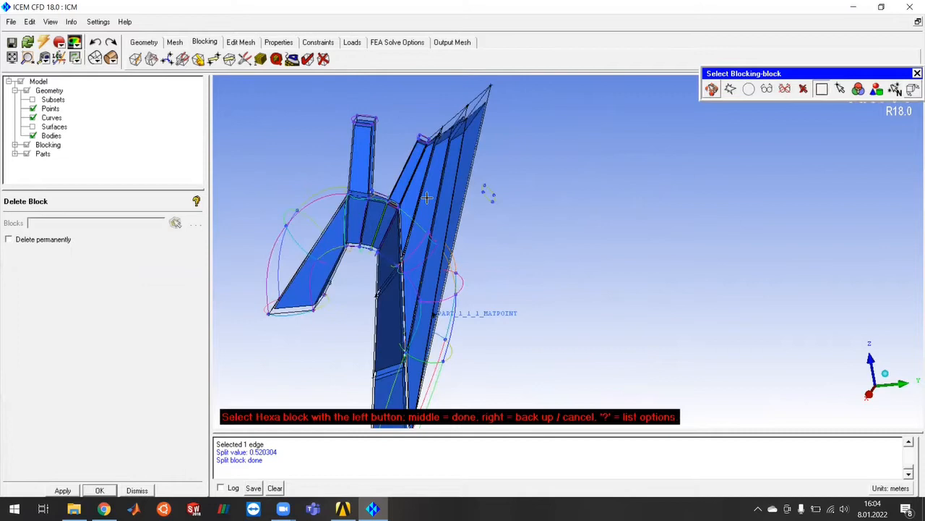
left_click(429, 156)
left_click(451, 156)
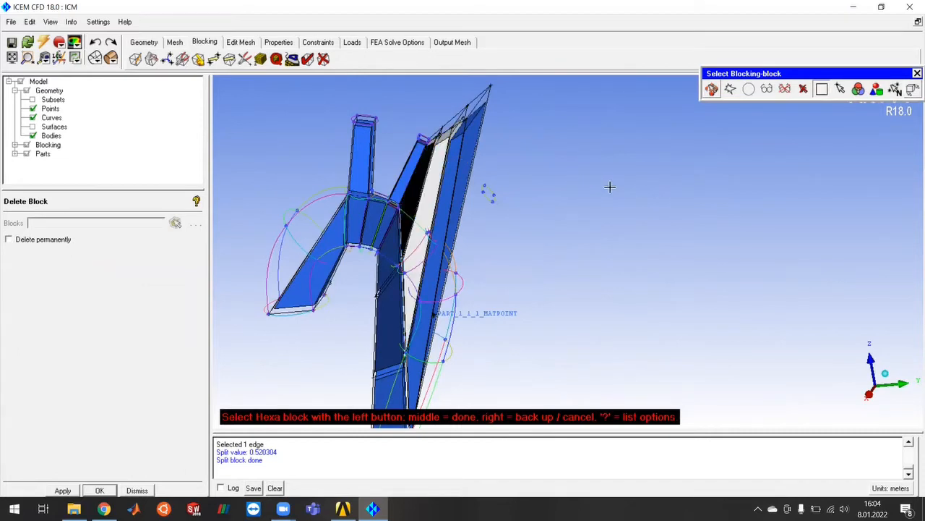
right_click(443, 162)
left_click(456, 166)
middle_click(605, 175)
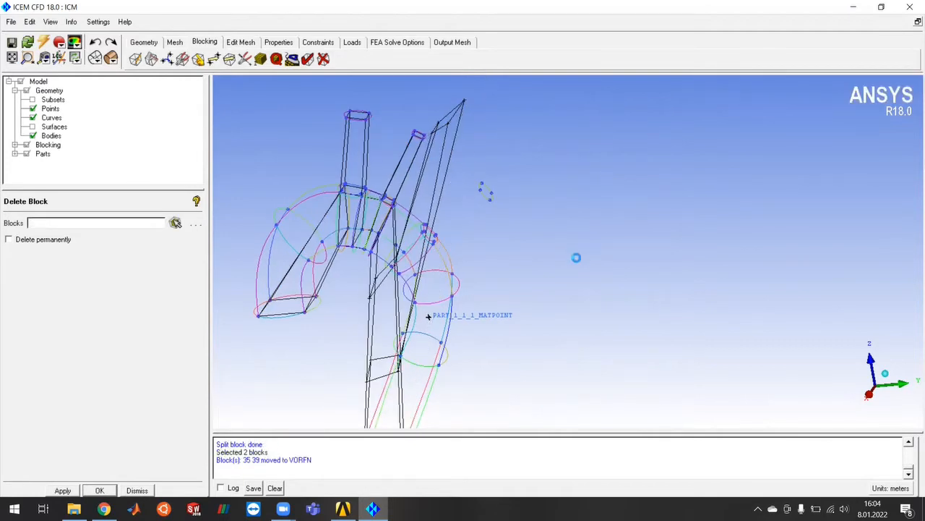
scroll(576, 258, "down", 3)
middle_click(611, 248)
Associate the four top vertices of the third-branch block with the four points at the third branch's free end.
left_click_drag(588, 269, 623, 231)
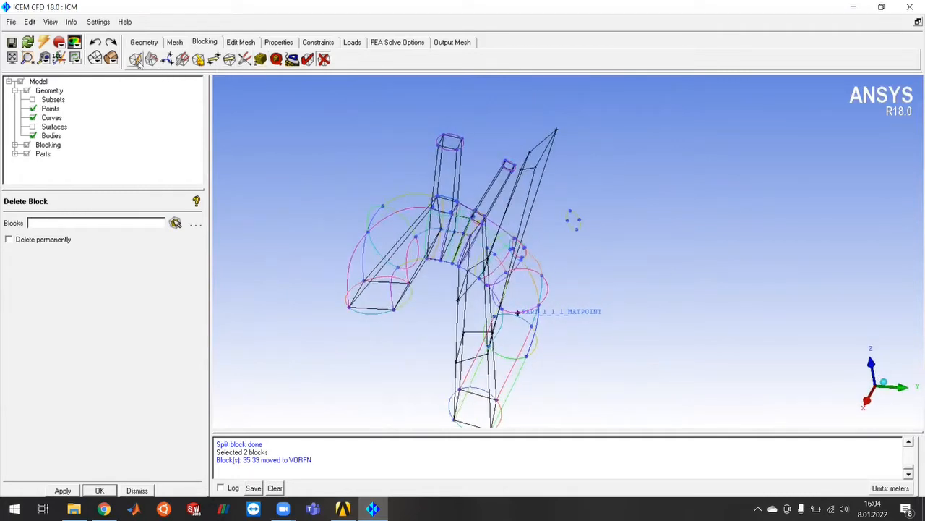
left_click(199, 61)
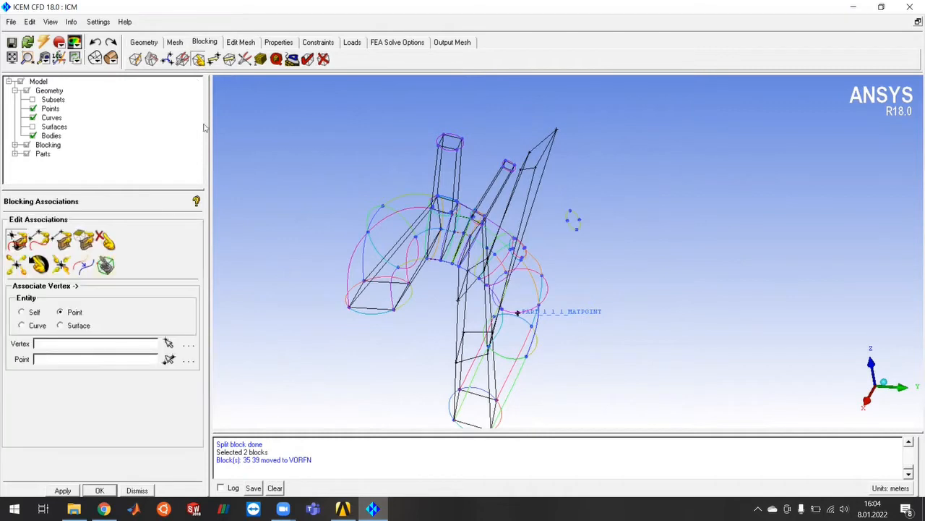
left_click(168, 343)
left_click(537, 167)
left_click(572, 219)
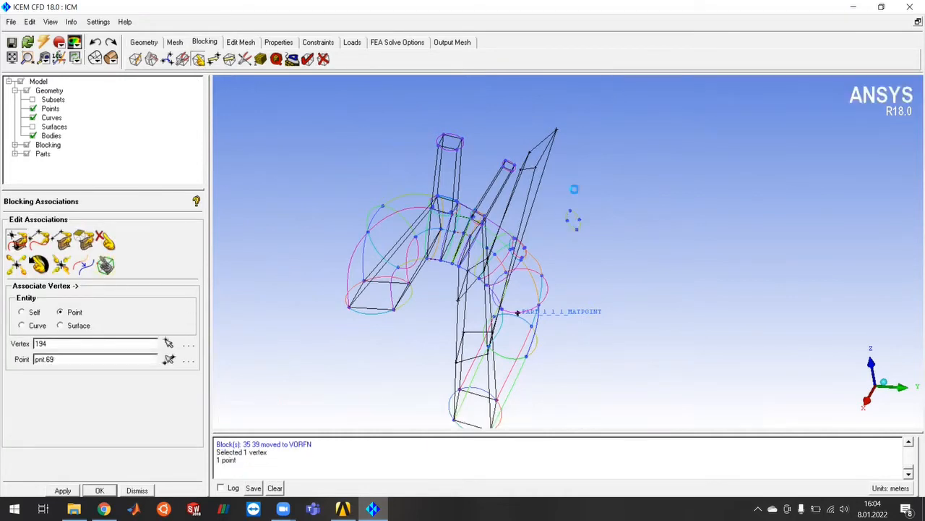
left_click(588, 205)
left_click(583, 220)
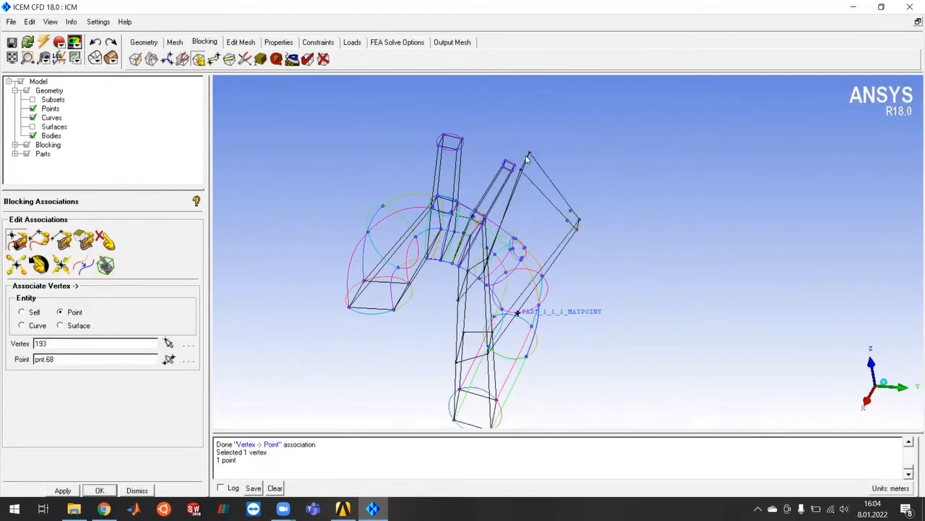
left_click(586, 211)
left_click(572, 212)
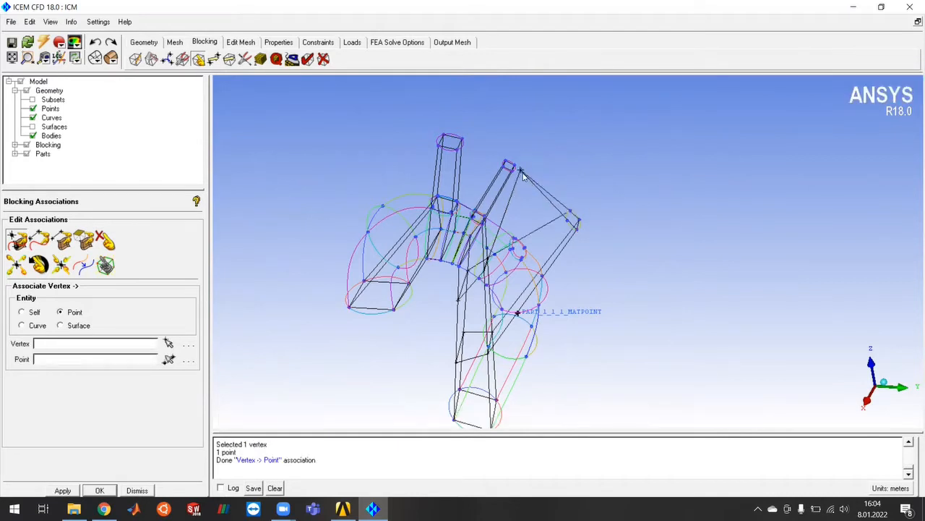
left_click(571, 216)
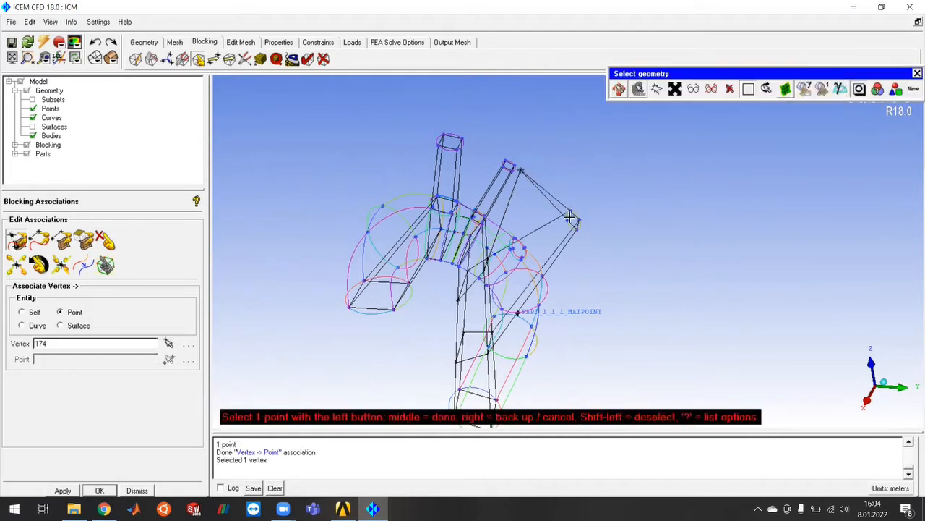
Associate the two near-side base vertices of the third-branch block with the near-side points at the branch's root.
scroll(607, 322, "down", 2)
right_click(603, 323)
scroll(651, 329, "down", 2)
middle_click_drag(639, 327, 592, 268)
left_click_drag(589, 265, 528, 198)
scroll(499, 189, "up", 2)
scroll(466, 185, "up", 5)
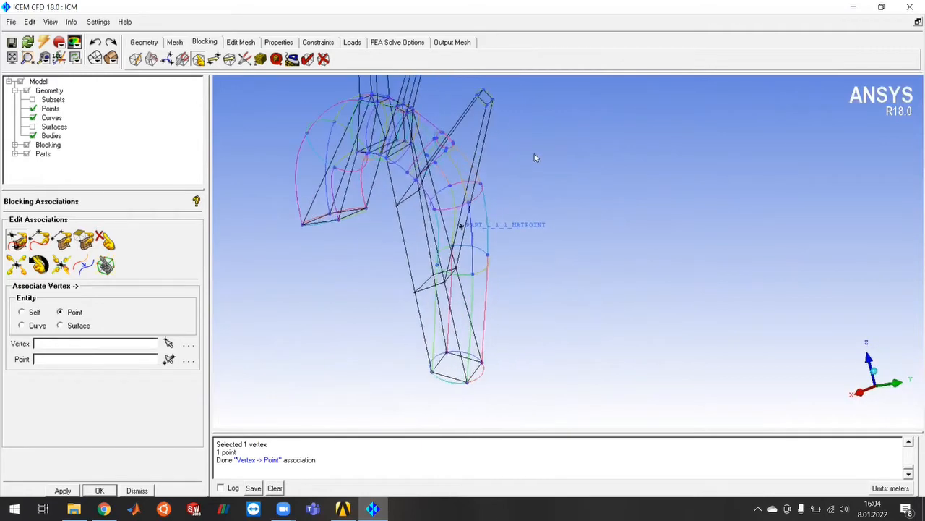
scroll(563, 261, "up", 1)
middle_click_drag(689, 316, 659, 263)
left_click_drag(710, 325, 630, 254)
middle_click_drag(666, 217, 681, 302)
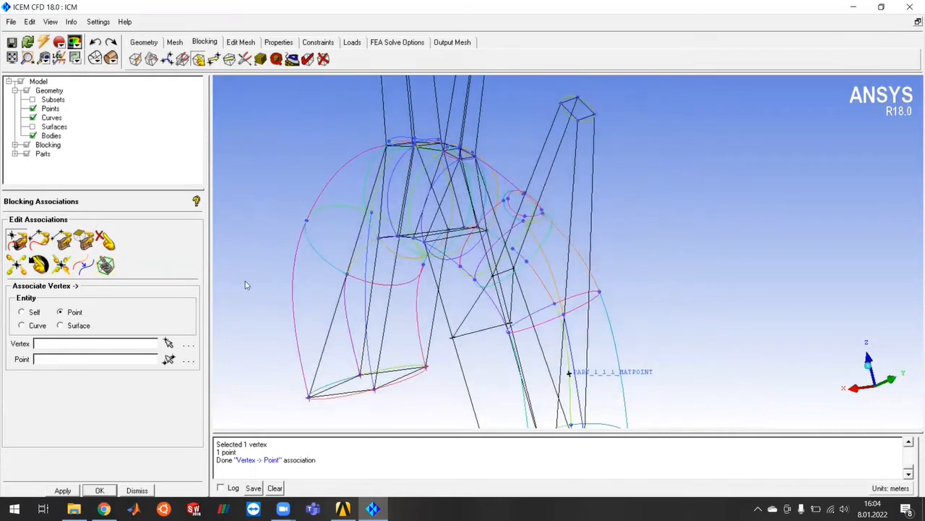
left_click(169, 343)
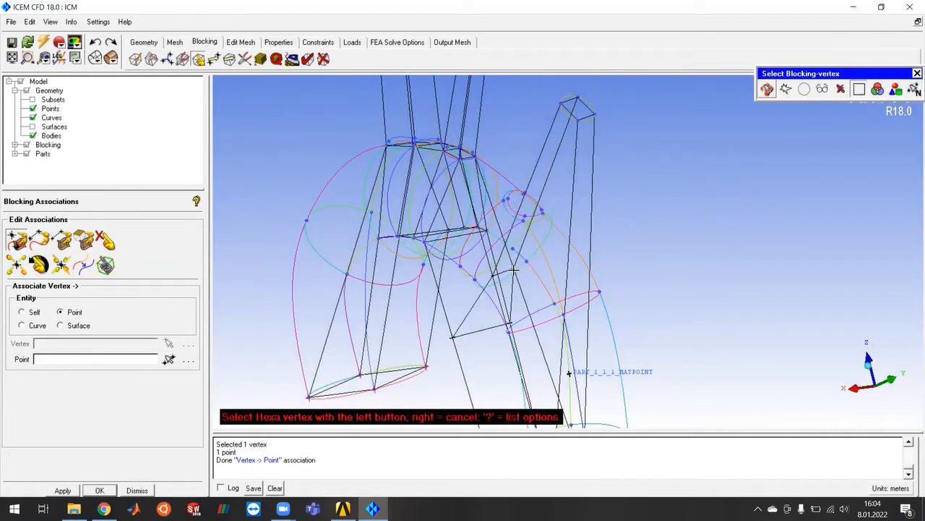
left_click(512, 270)
scroll(501, 174, "up", 2)
left_click(497, 166)
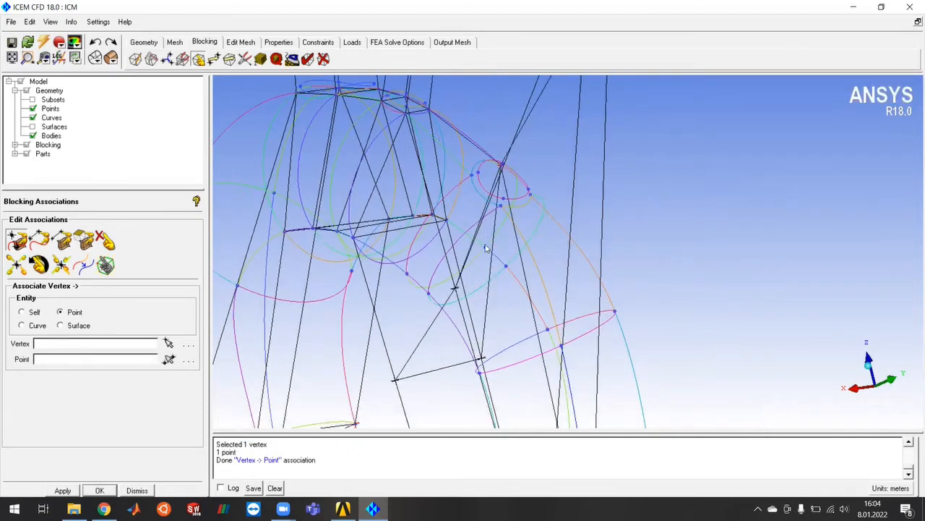
left_click(456, 284)
Associate the two lower vertices beneath the third branch's near side with the matching section points on the arch's inner curve.
left_click(481, 357)
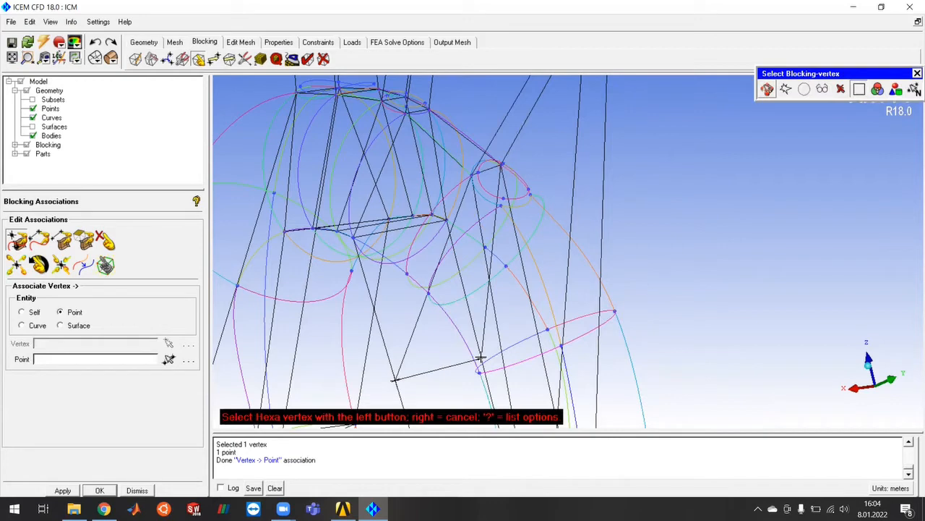
scroll(493, 319, "down", 2)
left_click_drag(472, 318, 545, 330, "ctrl")
left_click(488, 338)
left_click(482, 289)
left_click(470, 268)
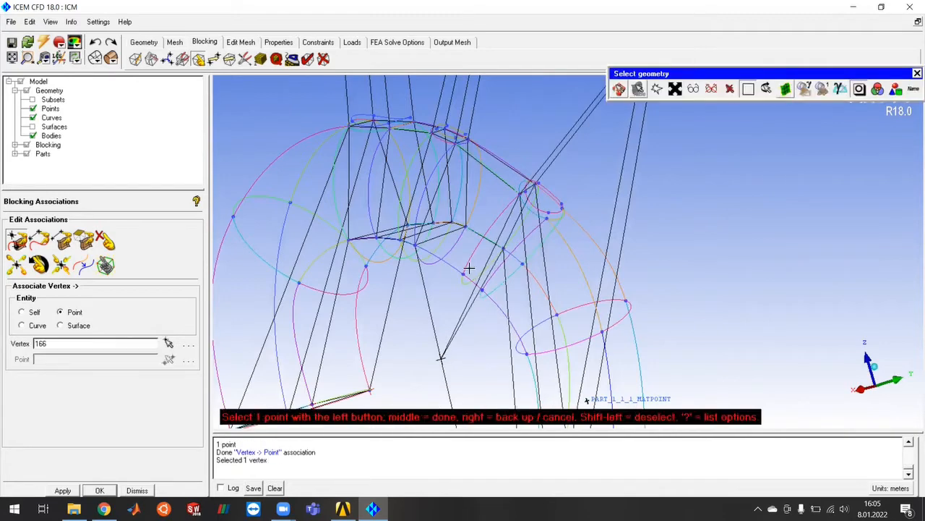
left_click(462, 275)
Try to associate the rear far-side base vertex of the third-branch block with the rear section point on the arch's inner curve.
left_click_drag(666, 300, 656, 222, "ctrl")
left_click_drag(652, 329, 564, 240, "ctrl")
middle_click_drag(606, 251, 631, 332, "ctrl")
mouse_move(631, 335)
left_mouse_down("ctrl")
mouse_move(587, 289)
mouse_move(643, 314)
mouse_move(640, 327)
left_mouse_up("ctrl")
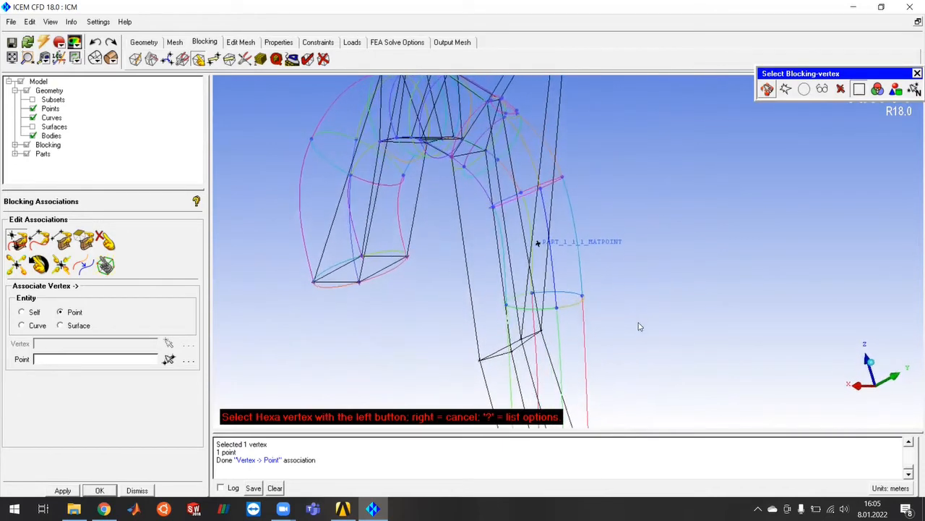
left_click(540, 331)
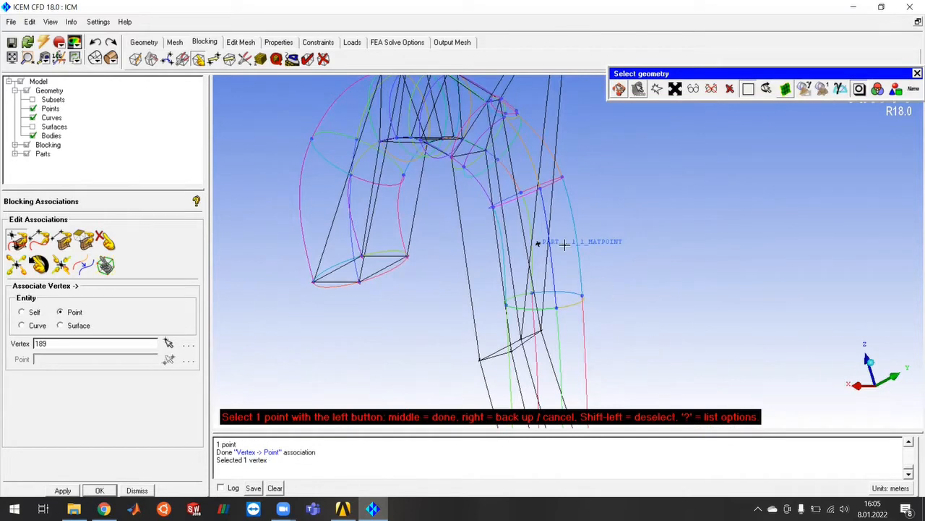
left_click(499, 159)
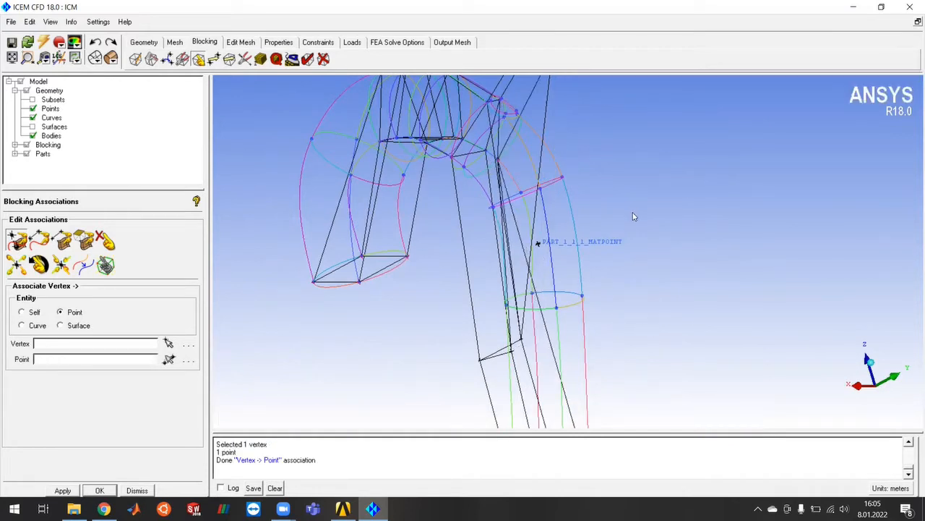
right_click(660, 297)
left_click(95, 44)
Associate the two far-side base vertices of the third-branch block with the two far-side points at the branch's root.
left_click_drag(691, 336, 636, 336)
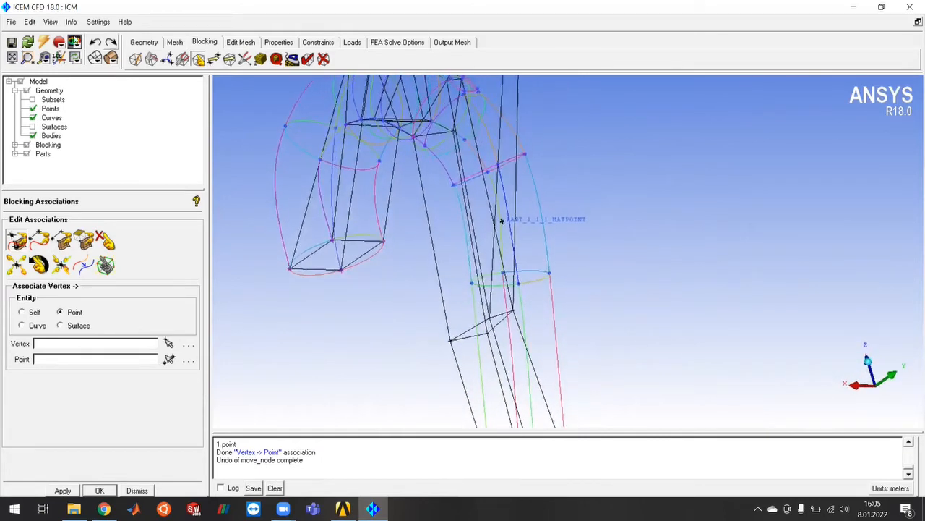
left_click(169, 343)
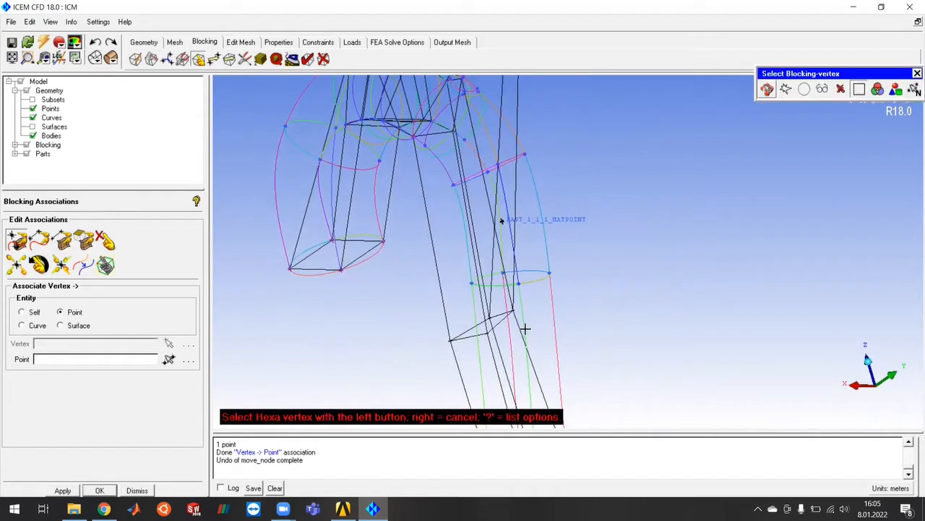
middle_click_drag(628, 192, 646, 264)
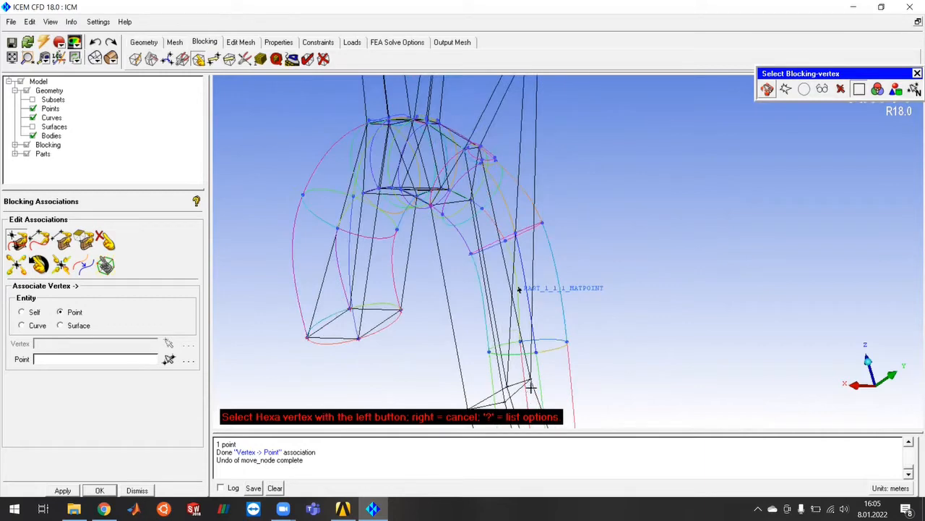
left_click(532, 379)
scroll(497, 162, "up", 4)
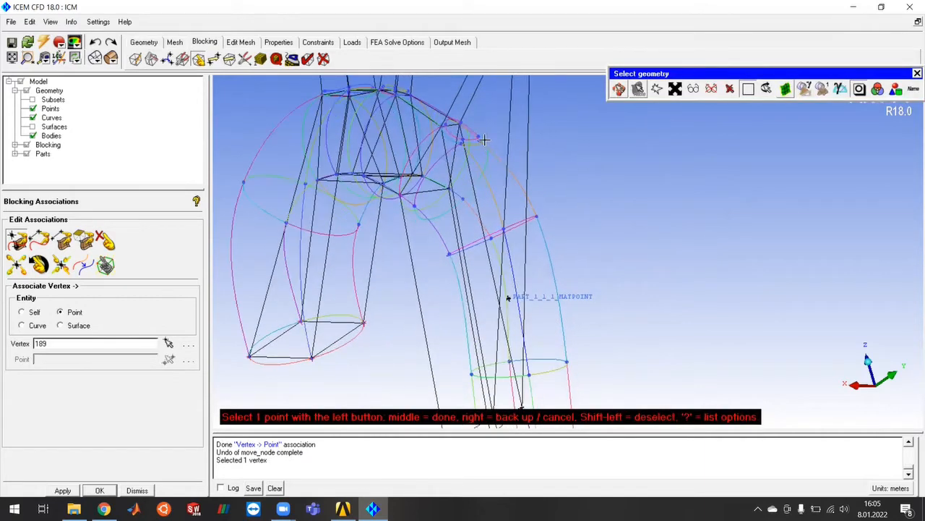
left_click(463, 116)
scroll(575, 235, "down", 3)
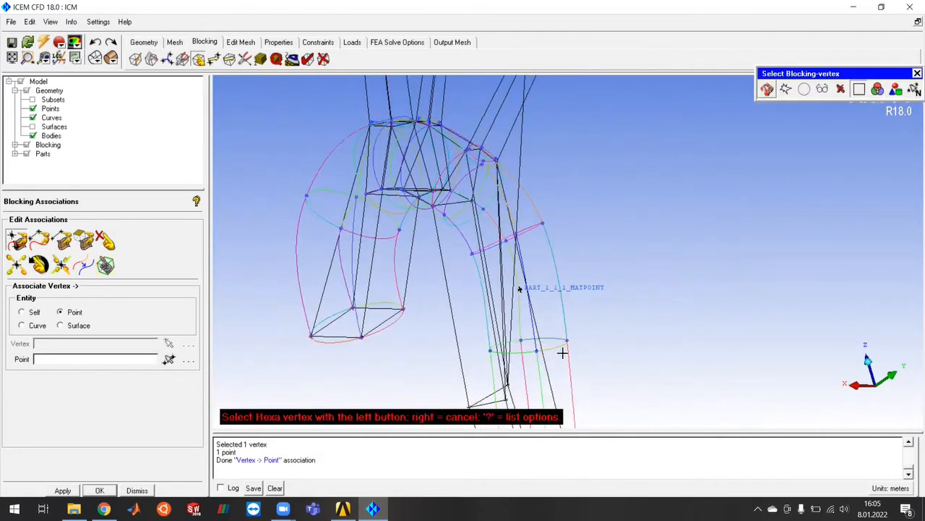
left_click(507, 383)
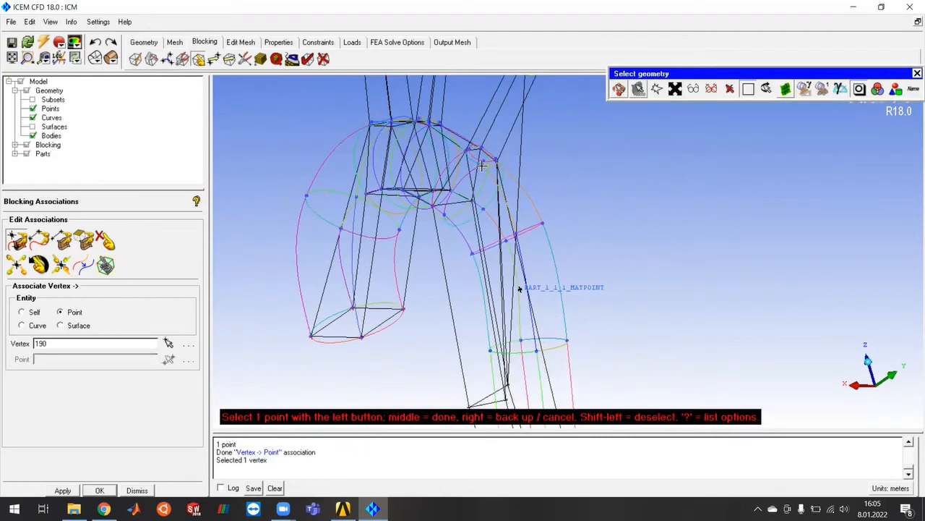
left_click(481, 166)
Associate the rear lower vertex beneath the third branch's far side with the rear section point on the arch's inner curve.
left_click(505, 399)
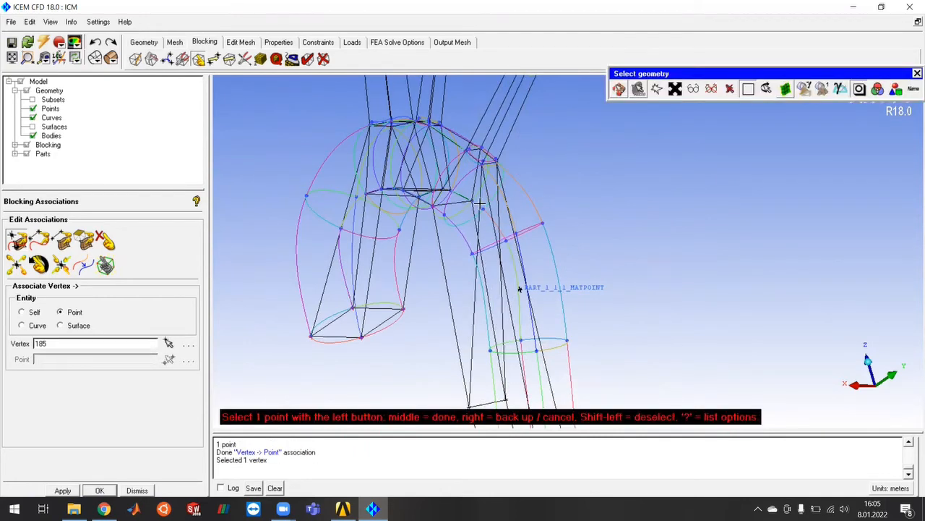
scroll(481, 206, "up", 5)
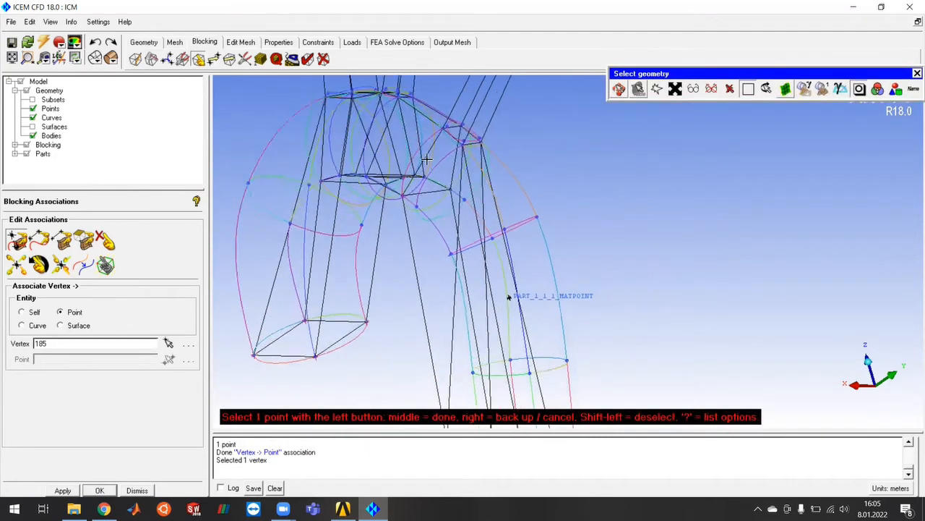
left_click(523, 208)
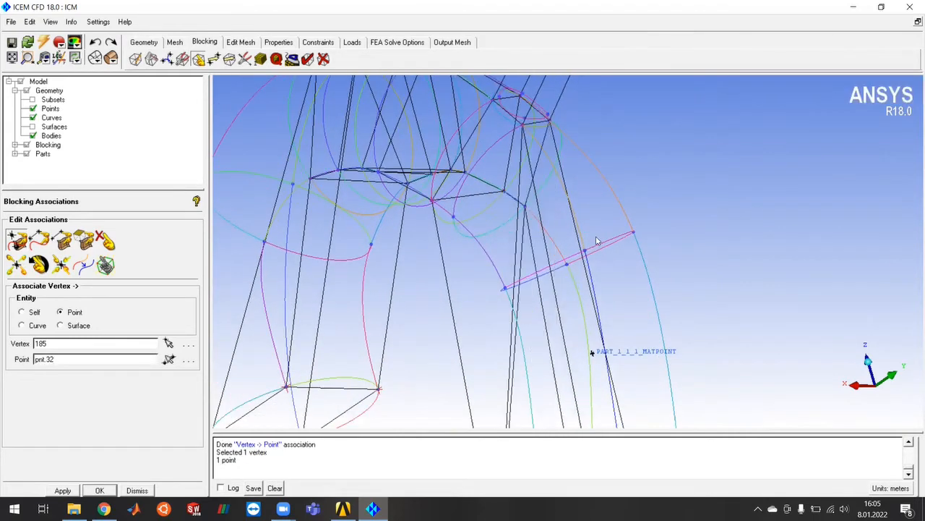
scroll(595, 257, "down", 4)
middle_click_drag(614, 218, 615, 141)
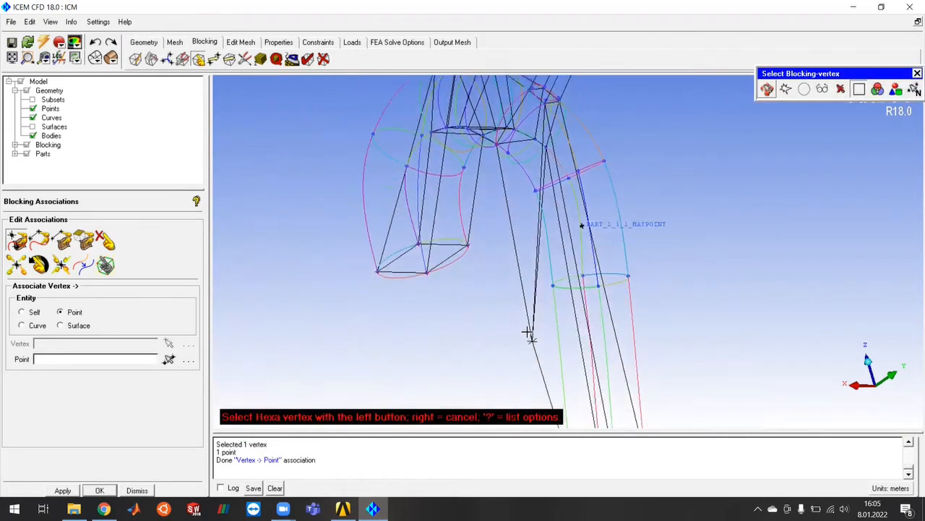
Associate the remaining front lower vertex beneath the third branch's far side with the front section point on the arch's inner curve.
left_click(530, 335)
left_click(509, 154)
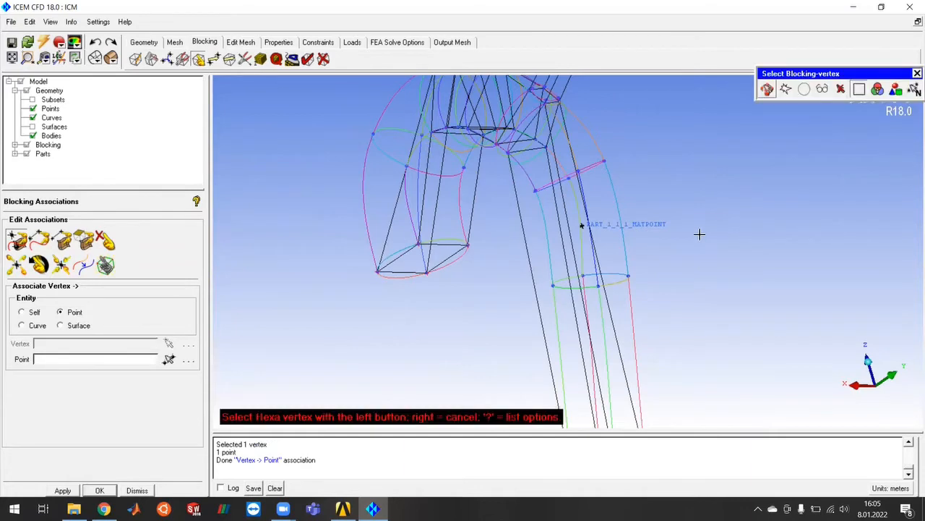
scroll(702, 230, "down", 3)
left_click_drag(702, 251, 548, 178)
scroll(548, 175, "up", 6)
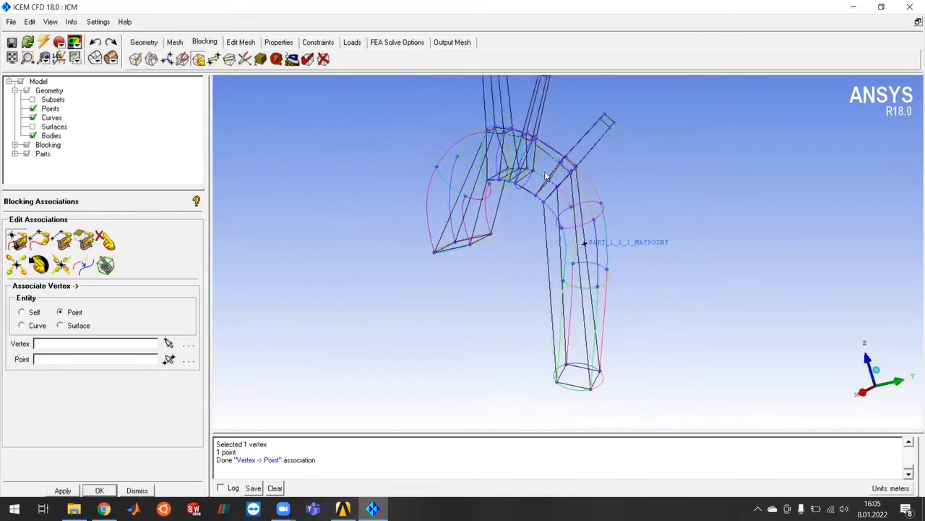
left_click_drag(753, 224, 693, 253)
middle_click_drag(716, 239, 741, 212)
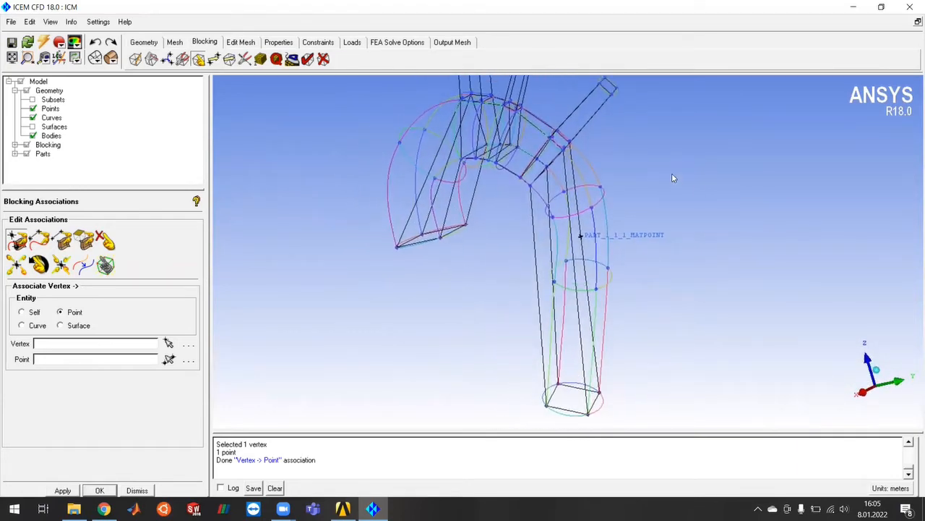
left_click_drag(633, 206, 610, 336)
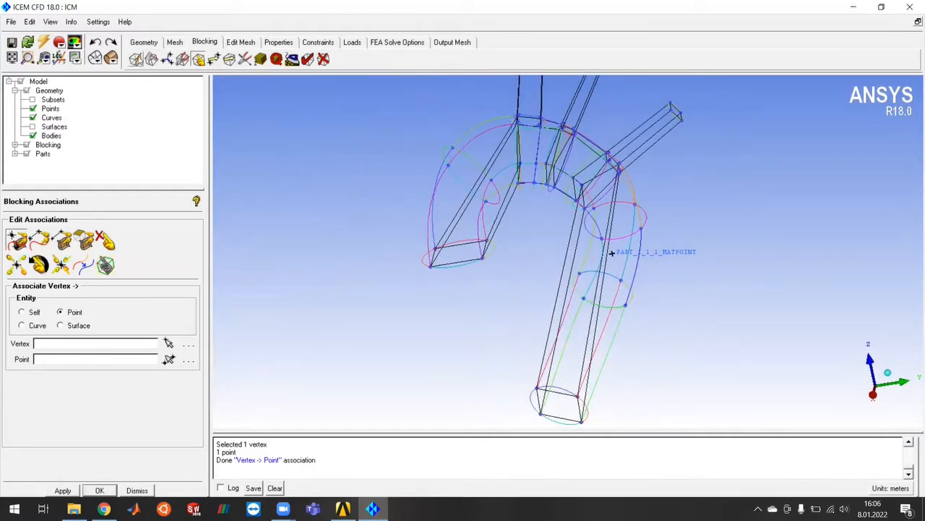
Split the ascending-aorta block crosswise a short distance above its lower end, using the screen-select split method.
left_click(153, 60)
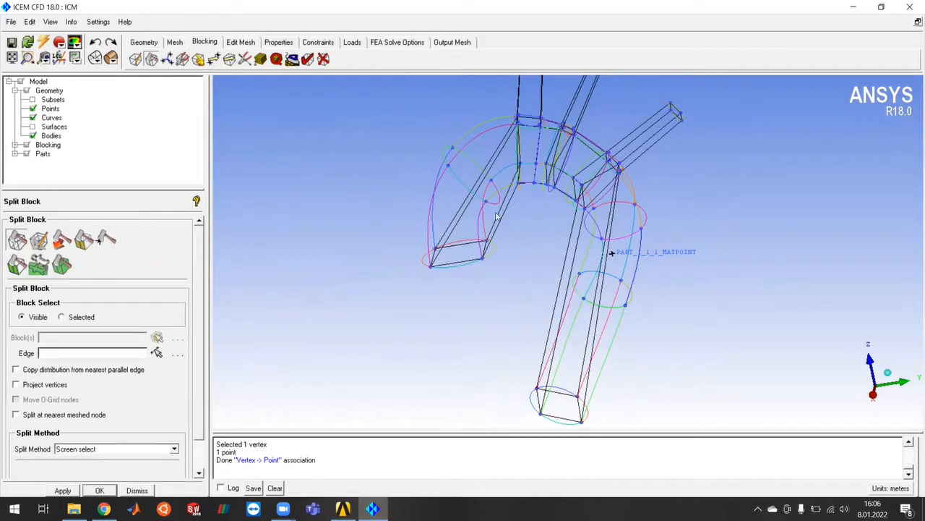
left_click(157, 353)
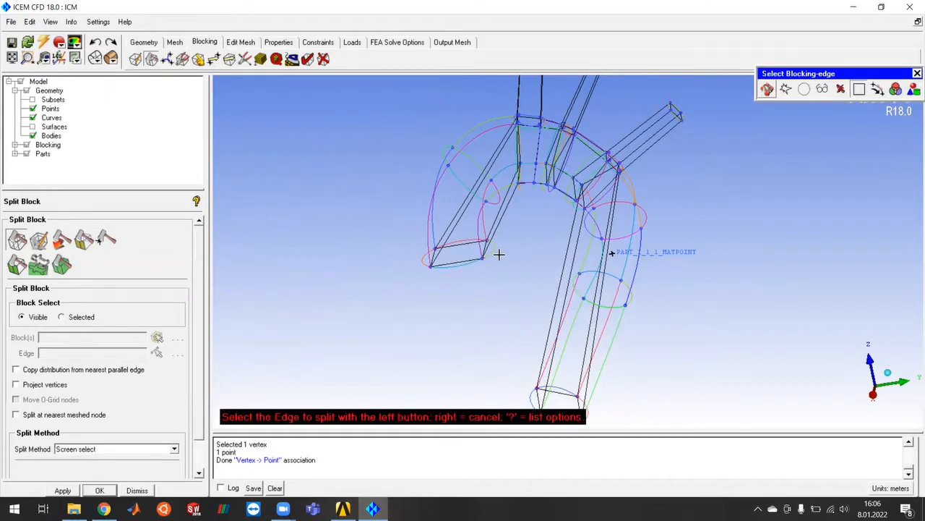
left_click(501, 215)
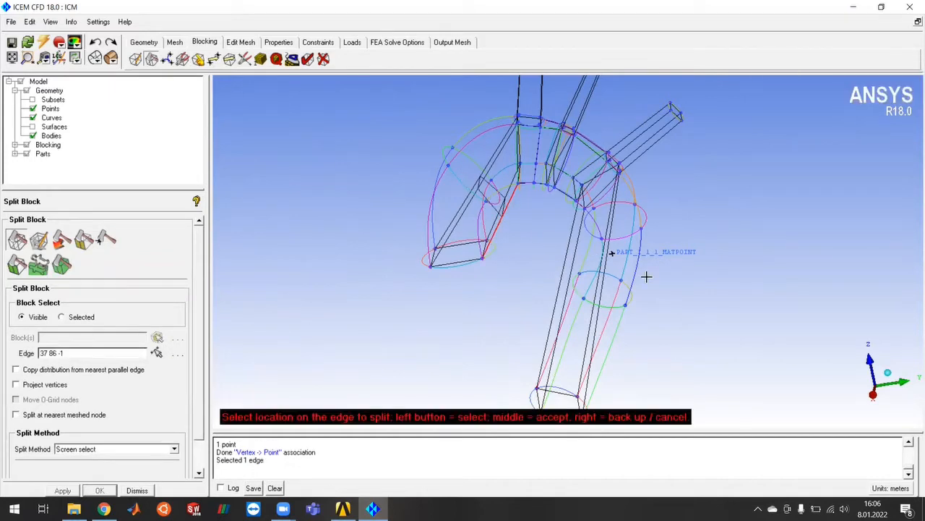
scroll(637, 281, "down", 2)
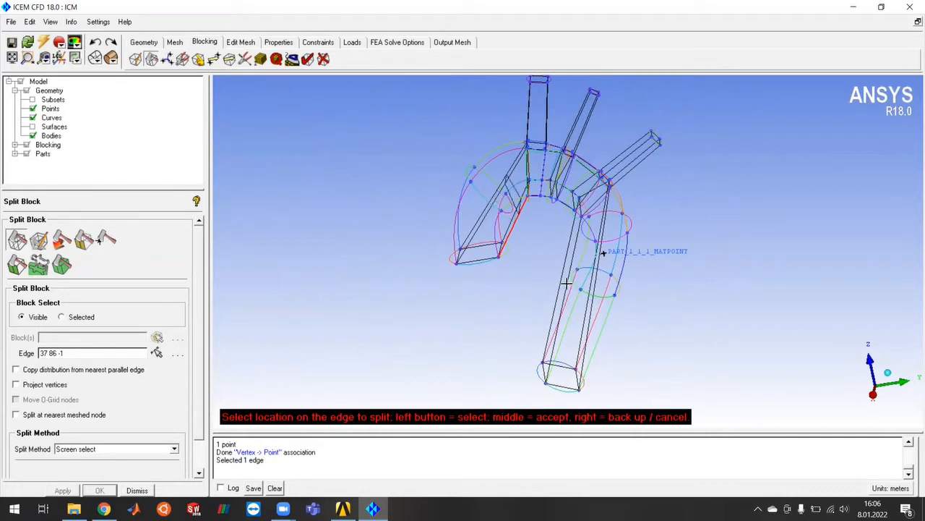
left_click(569, 242)
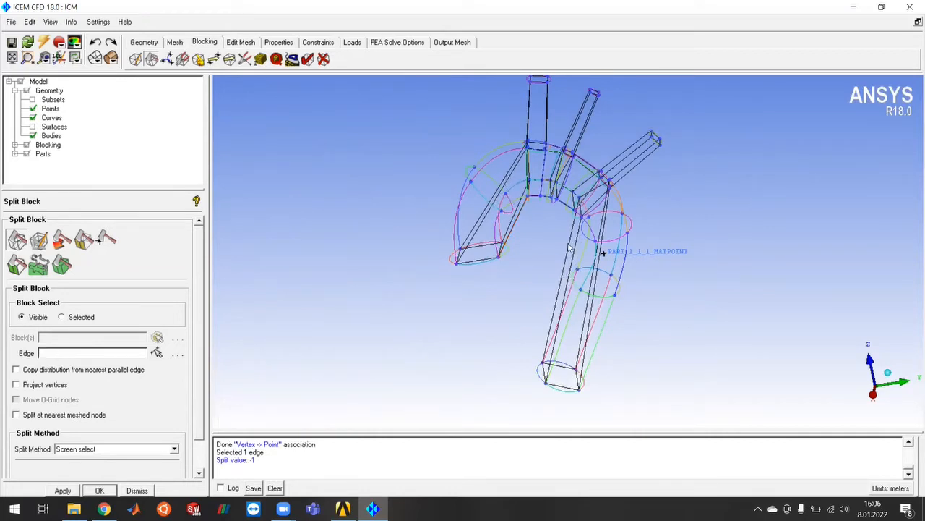
left_click(511, 227)
left_click(530, 229)
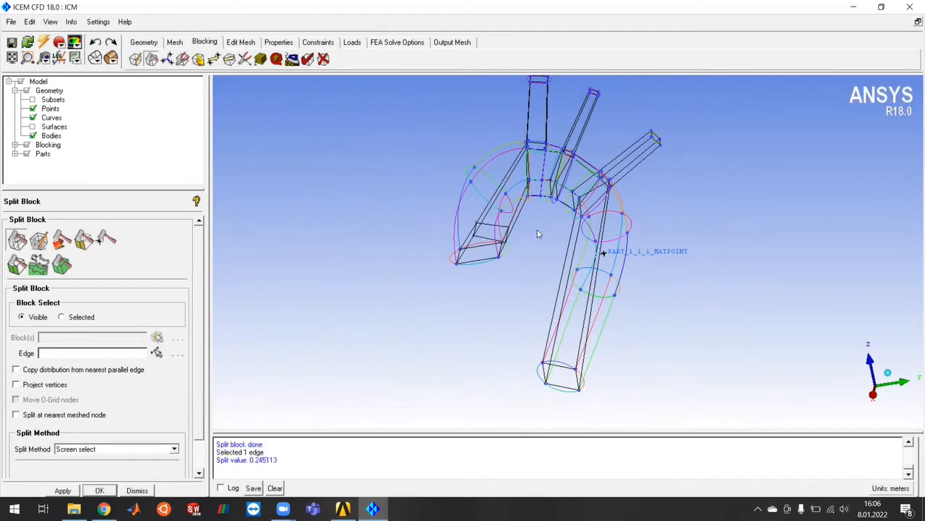
Split the descending-aorta block crosswise twice, just below the third branch and near the next section ring further down.
left_click(574, 244)
left_click(667, 283)
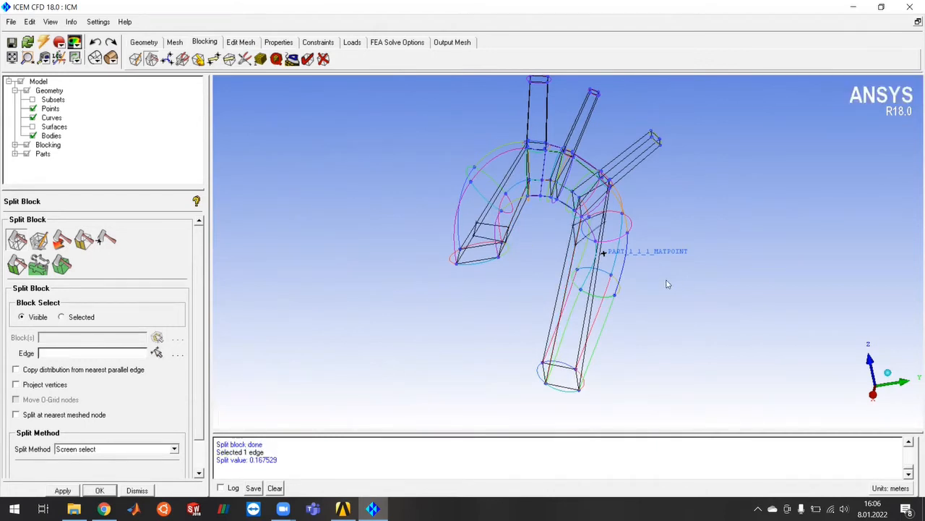
left_click(565, 293)
middle_click(692, 300)
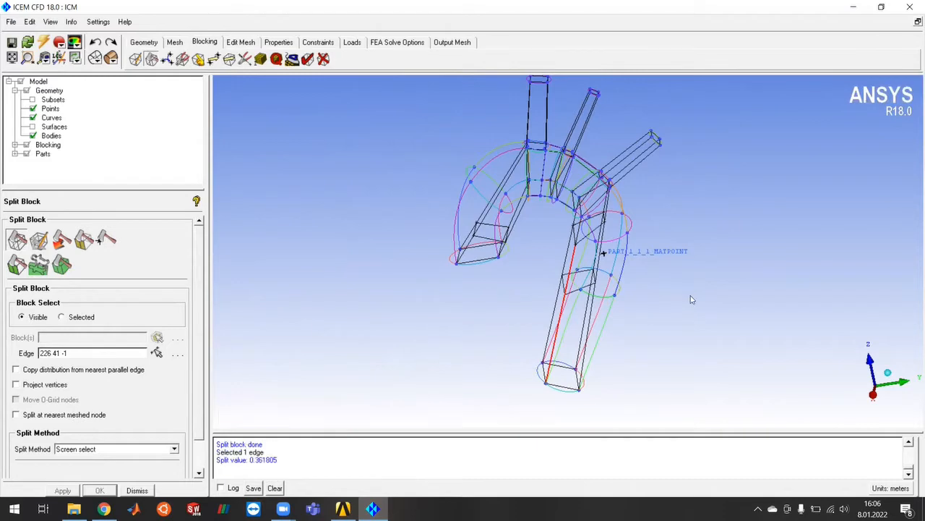
middle_click(692, 299)
Associate the two outer vertices of the ascending-aorta split with the two outer points on the ascending section ring.
scroll(652, 368, "down", 2)
left_click_drag(651, 368, 560, 266)
scroll(502, 215, "up", 1)
scroll(502, 215, "up", 4)
middle_click_drag(506, 220, 544, 282)
scroll(607, 359, "up", 4)
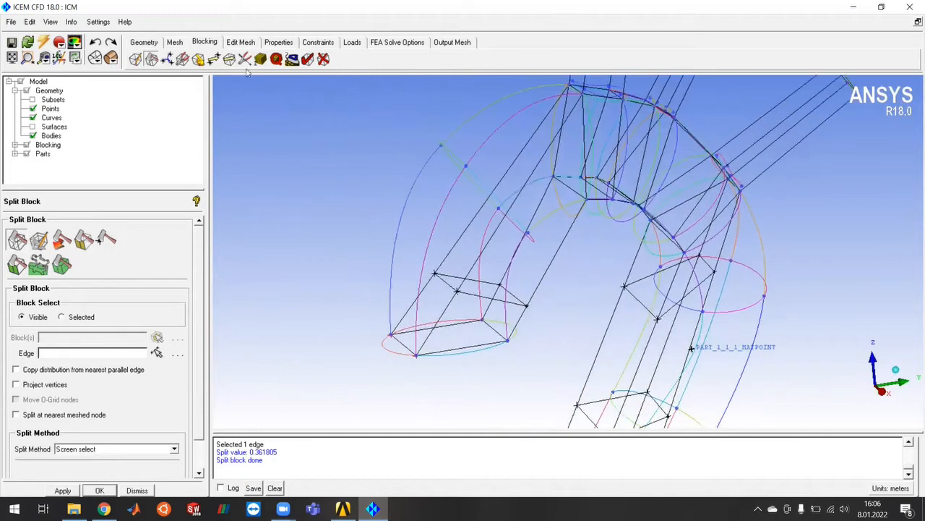
left_click(198, 58)
left_click(168, 343)
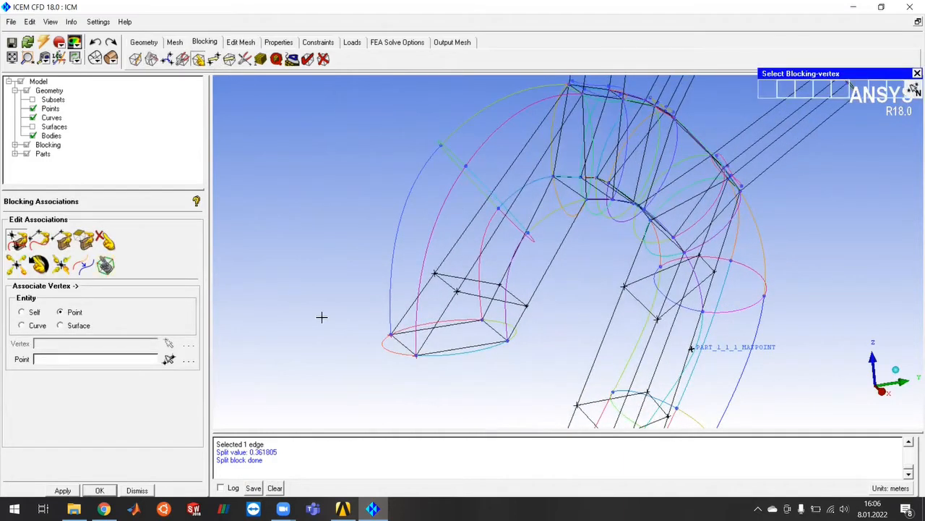
left_click(442, 146)
left_click(440, 143)
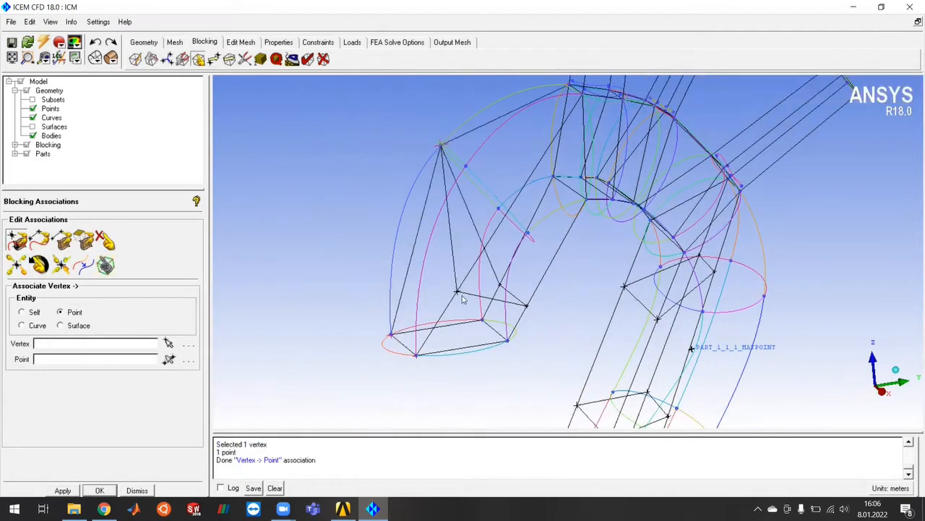
left_click(464, 155)
left_click(467, 172)
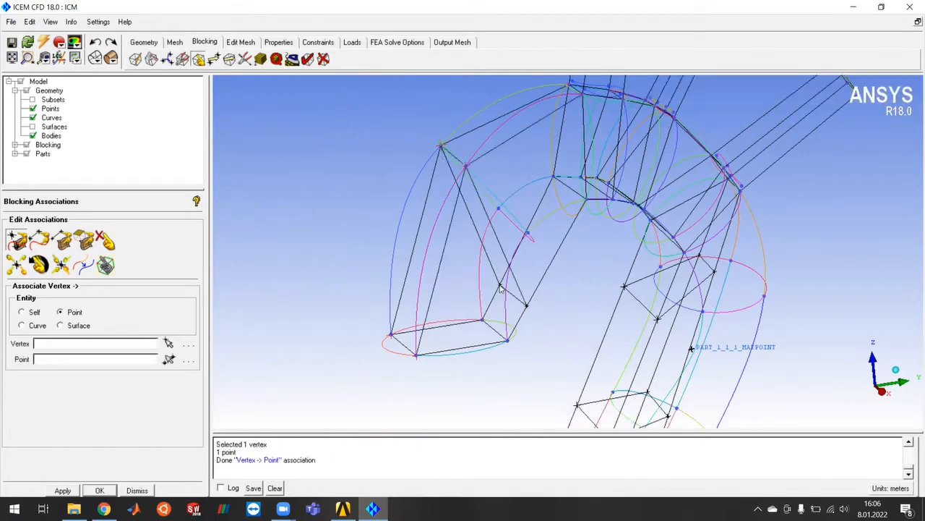
Associate the two inner vertices of the ascending-aorta split with the two inner points on the same section ring.
left_click(500, 285)
left_click(499, 208)
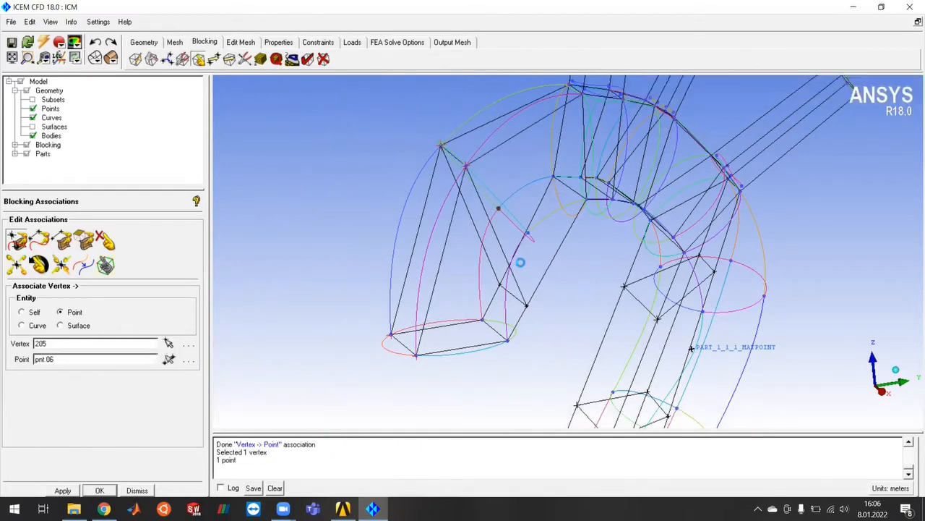
left_click(527, 305)
left_click(528, 232)
Associate the two outer vertices of the upper descending-aorta split with the two outer points on the upper section ring.
scroll(655, 285, "down", 4)
middle_click(728, 337)
middle_click_drag(736, 342, 716, 349)
left_click_drag(601, 323, 774, 323)
middle_click_drag(620, 283, 493, 216)
scroll(522, 221, "up", 4)
middle_click_drag(552, 227, 615, 266)
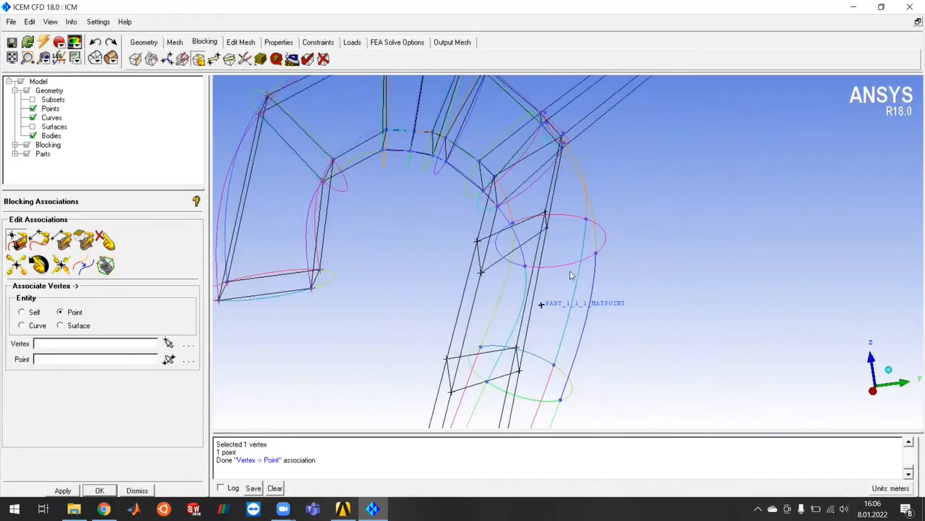
left_click_drag(509, 293, 506, 307)
left_click(167, 344)
left_click(553, 230)
left_click(597, 255)
left_click(581, 218)
left_click(581, 218)
Associate the two inner vertices of the upper descending-aorta split with the two inner points on the upper section ring.
left_click(509, 215)
left_click(511, 217)
left_click(484, 275)
left_click(526, 270)
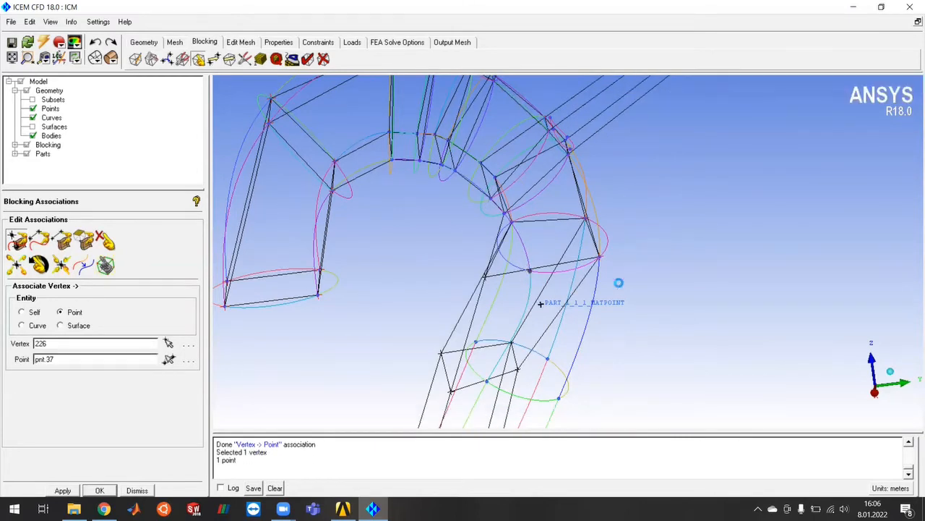
Associate the two outer vertices of the lower descending-aorta split with the two outer points on the lower section ring.
scroll(673, 328, "down", 2)
middle_click_drag(673, 328, 625, 198)
scroll(466, 167, "up", 1)
scroll(466, 167, "up", 3)
left_click(552, 276)
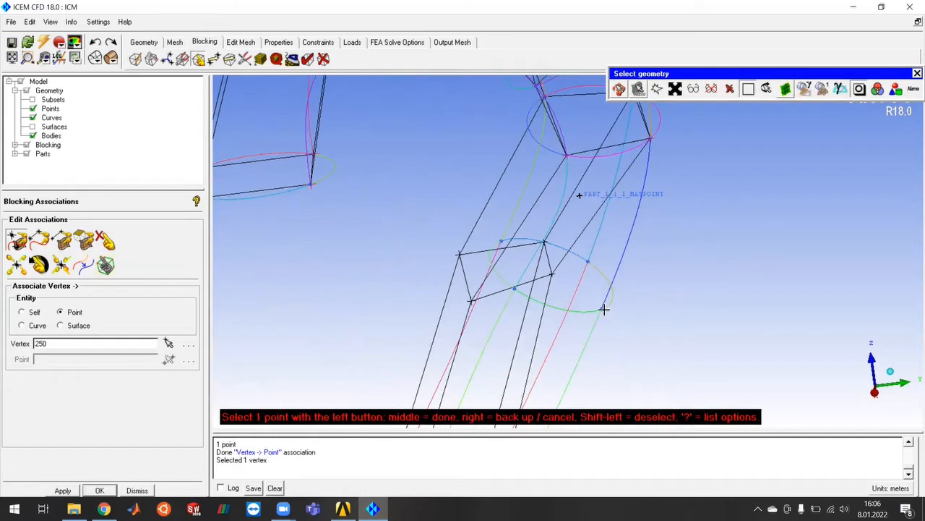
left_click(601, 309)
left_click(543, 243)
left_click(590, 261)
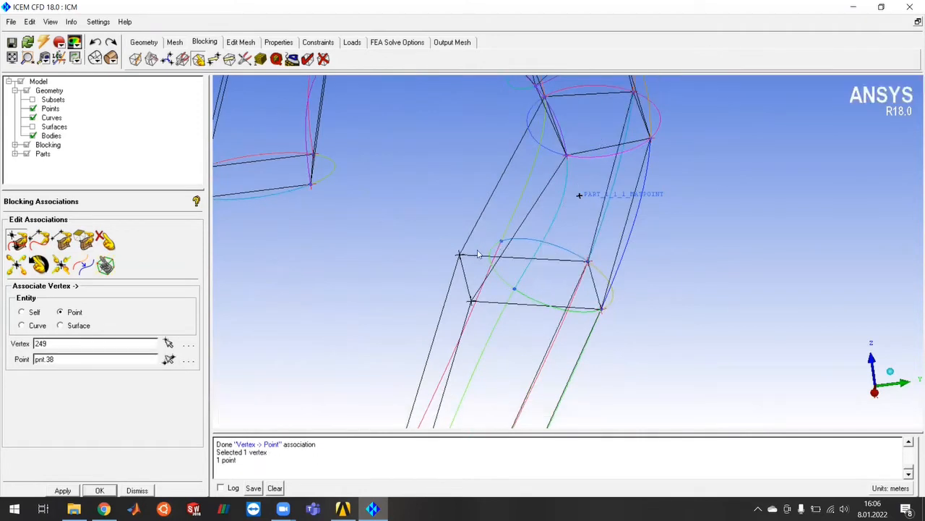
Associate the two inner vertices of the lower descending-aorta split with the two inner points on the lower section ring.
left_click(459, 254)
left_click(498, 250)
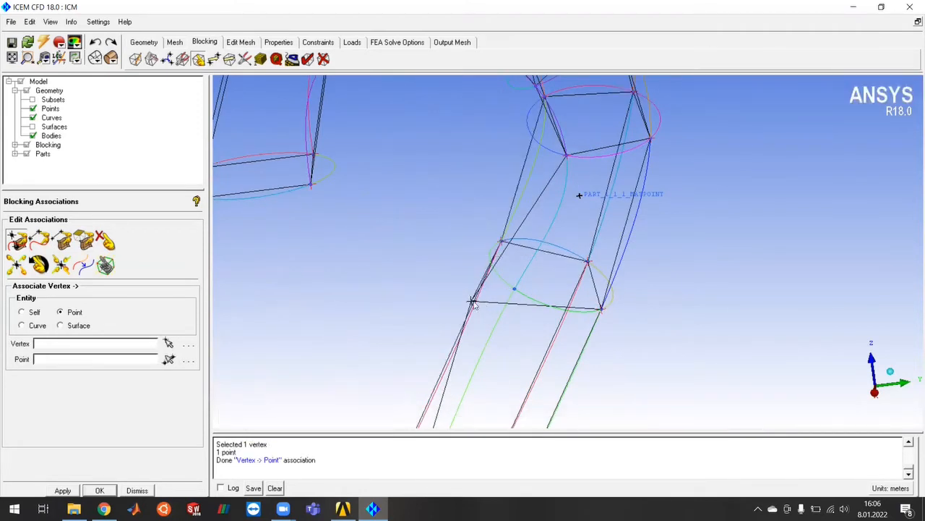
left_click(506, 294)
left_click(514, 290)
Examine the whole aorta block structure with the geometry curves temporarily hidden, and show the curves again.
scroll(712, 293, "down", 5)
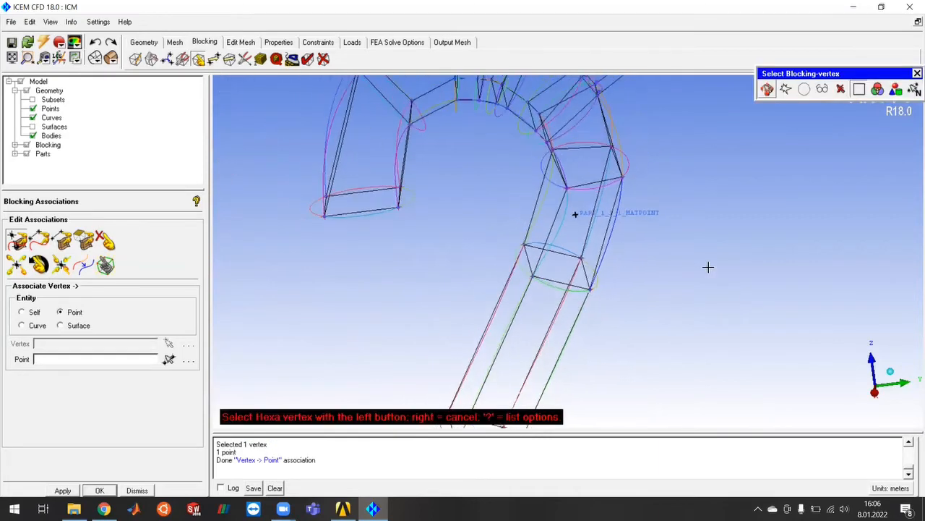
left_click_drag(712, 373, 660, 260)
middle_click_drag(587, 183, 670, 244)
scroll(534, 304, "up", 3)
left_click_drag(705, 307, 569, 246)
scroll(566, 231, "up", 2)
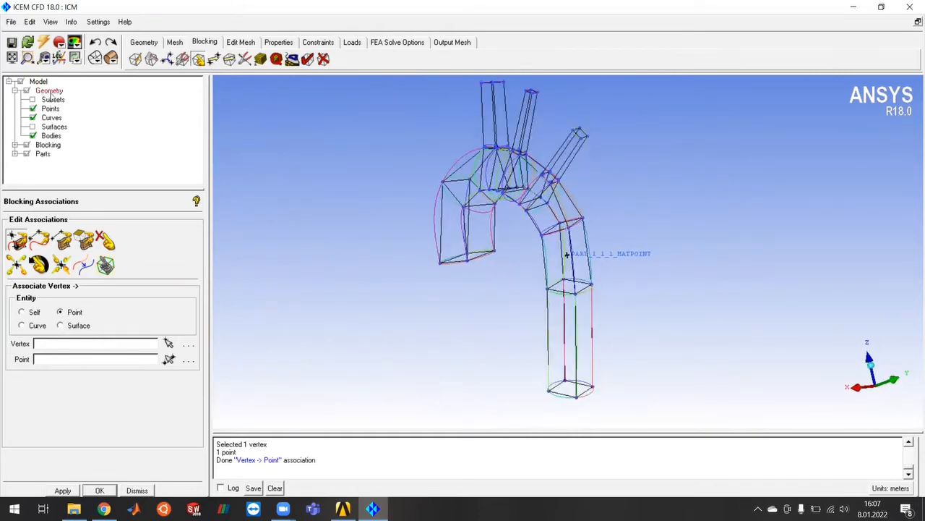
left_click(33, 118)
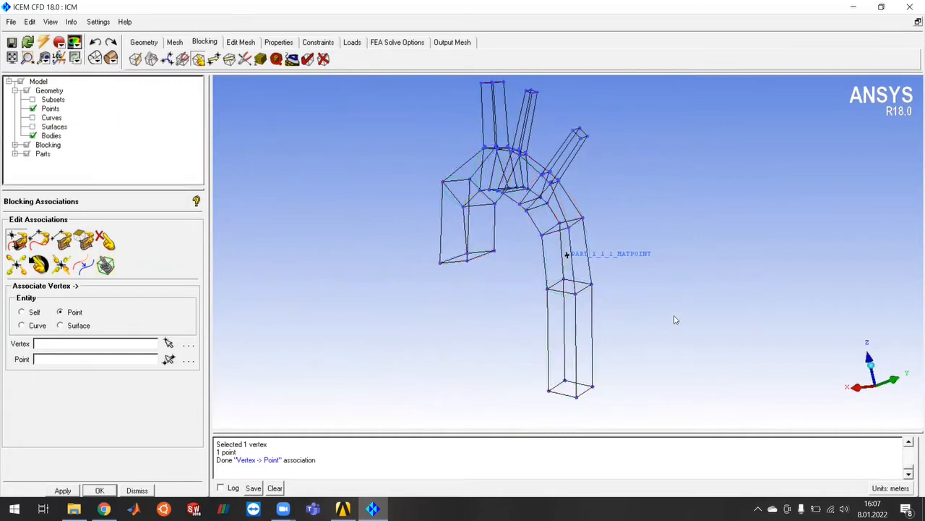
left_click_drag(661, 272, 530, 245)
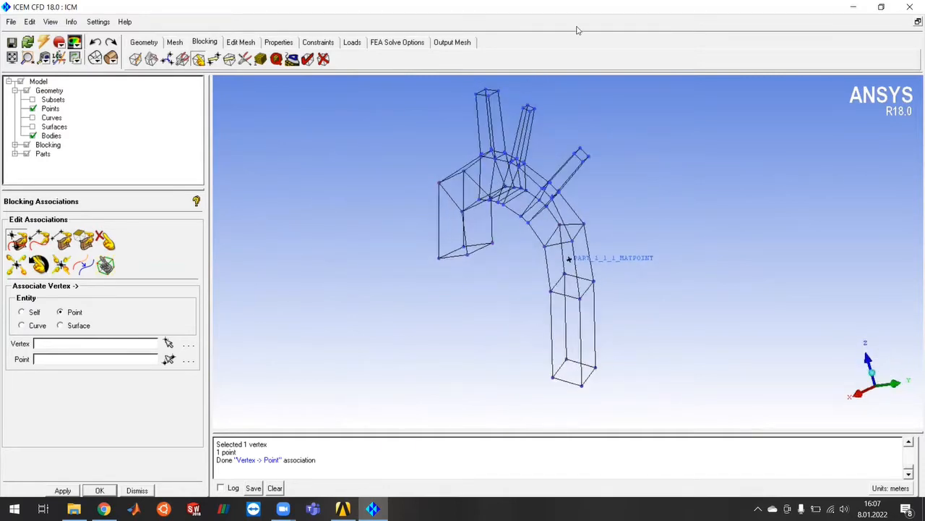
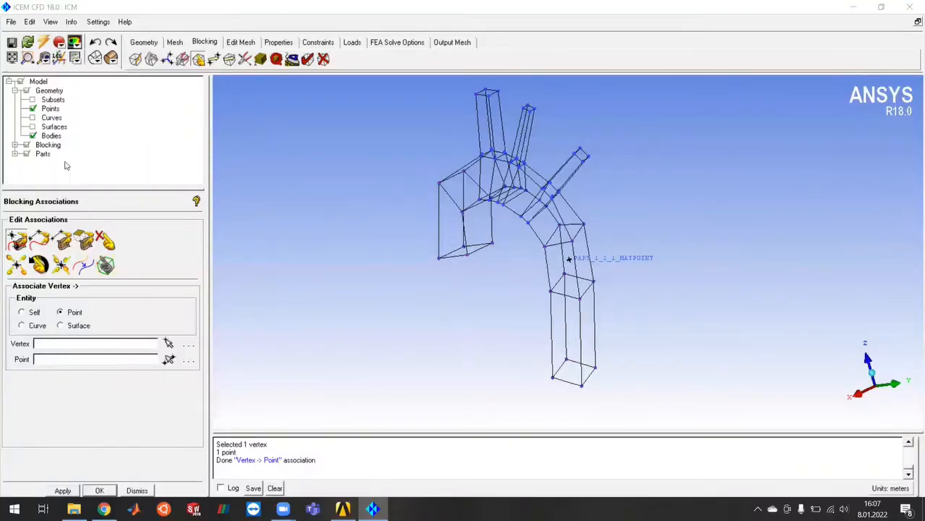
left_click(32, 126)
left_click(33, 126)
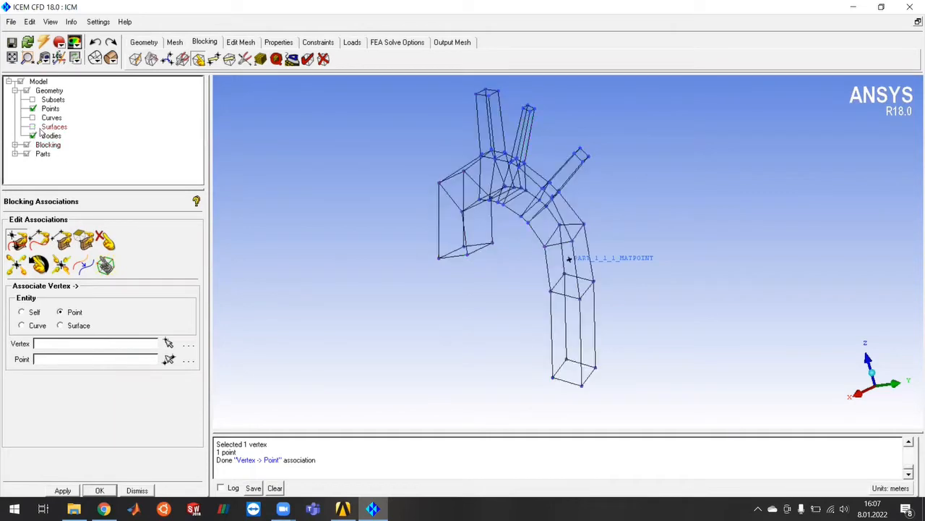
left_click(33, 117)
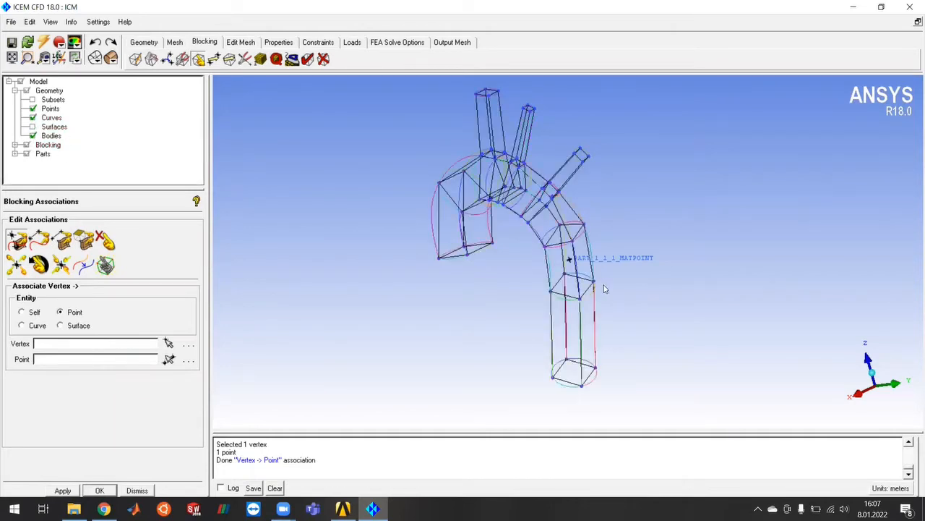
Split the three branch blocks crosswise just above their roots by splitting a vertical edge of the first branch.
left_click_drag(602, 285, 691, 204)
scroll(531, 171, "up", 6)
middle_click_drag(651, 148, 645, 416)
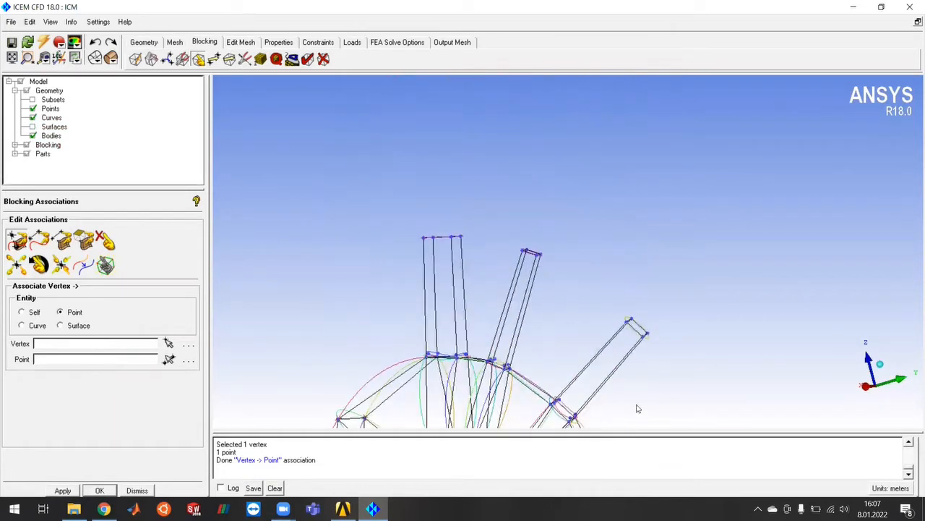
middle_click_drag(548, 399, 570, 282)
scroll(553, 315, "up", 4)
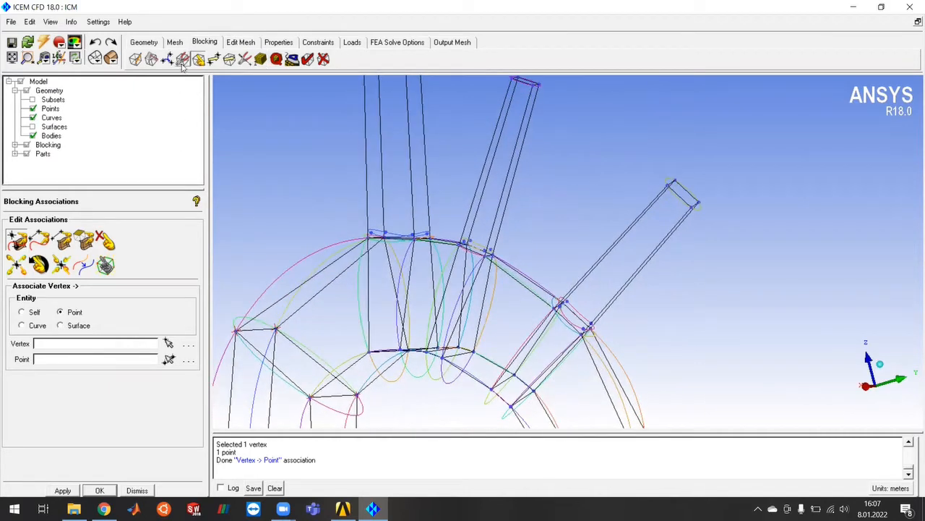
left_click(152, 58)
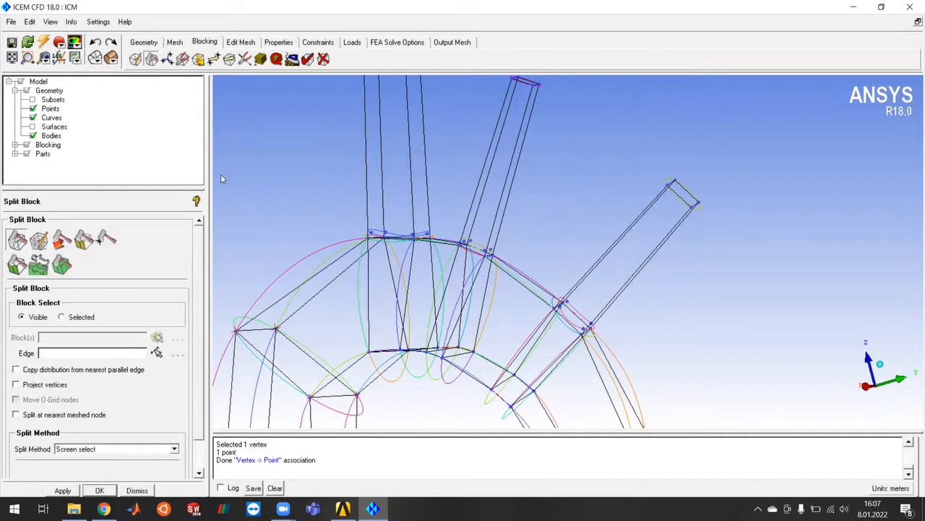
left_click(157, 353)
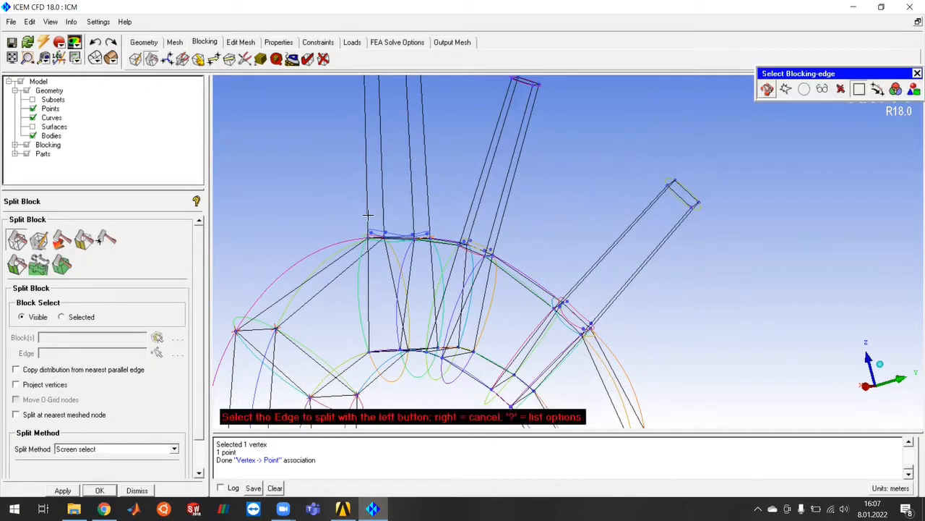
left_click(368, 214)
middle_click(593, 195)
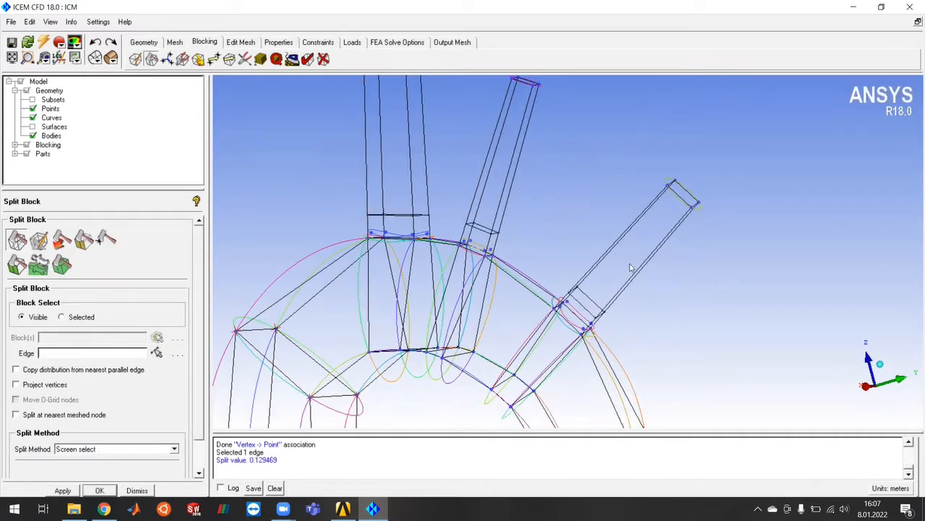
right_click(583, 221)
left_click_drag(567, 215, 499, 250)
scroll(384, 218, "up", 3)
middle_click_drag(377, 226, 483, 247)
scroll(443, 223, "up", 1)
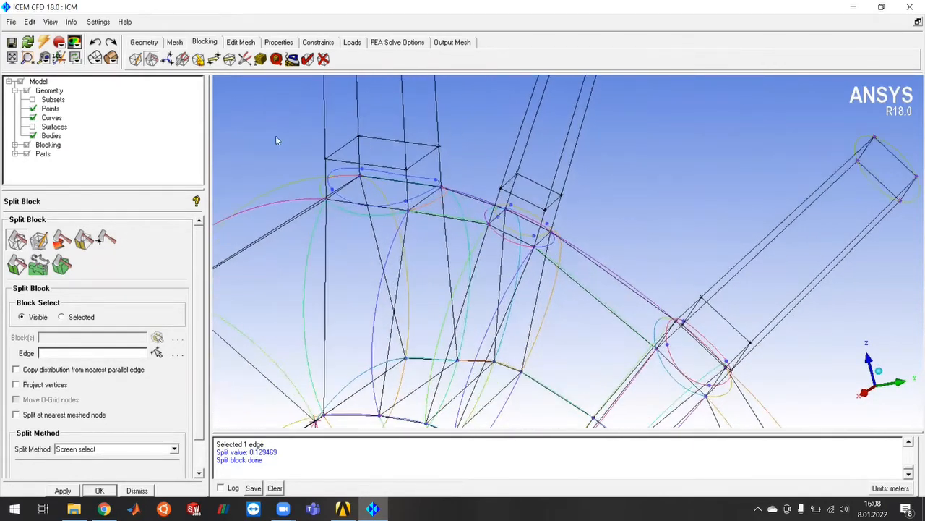
Associate the four vertices of the crosswise split on the first branch with the four points on its root ring.
left_click(196, 60)
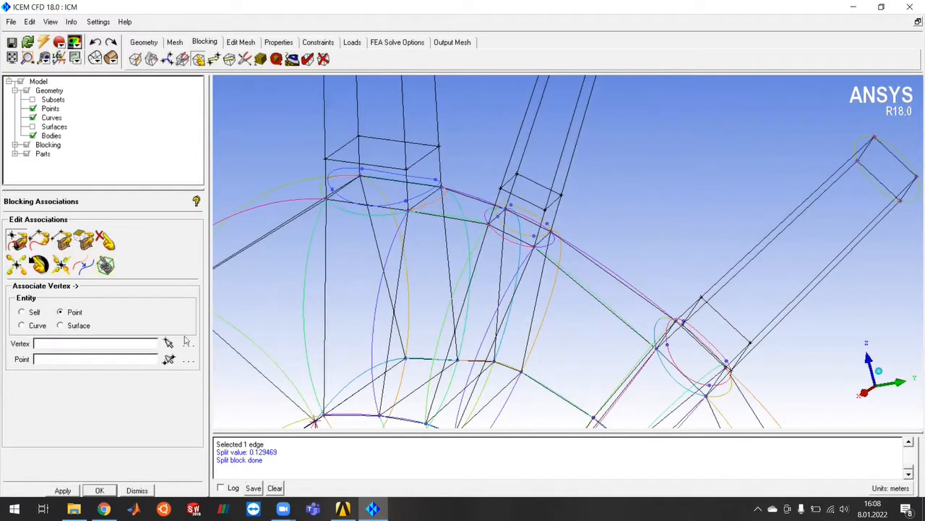
left_click(168, 343)
left_click(408, 202)
left_click(408, 200)
left_click(439, 147)
left_click(435, 179)
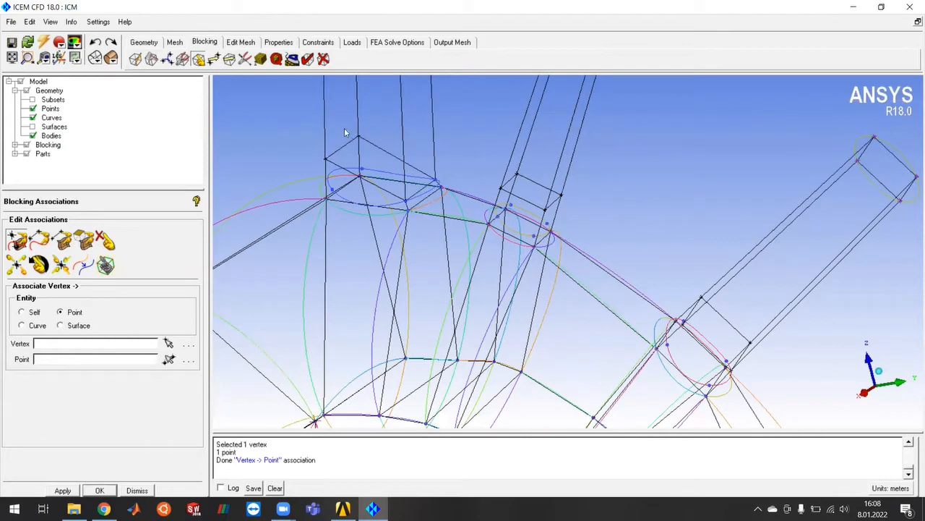
left_click(356, 136)
left_click(326, 158)
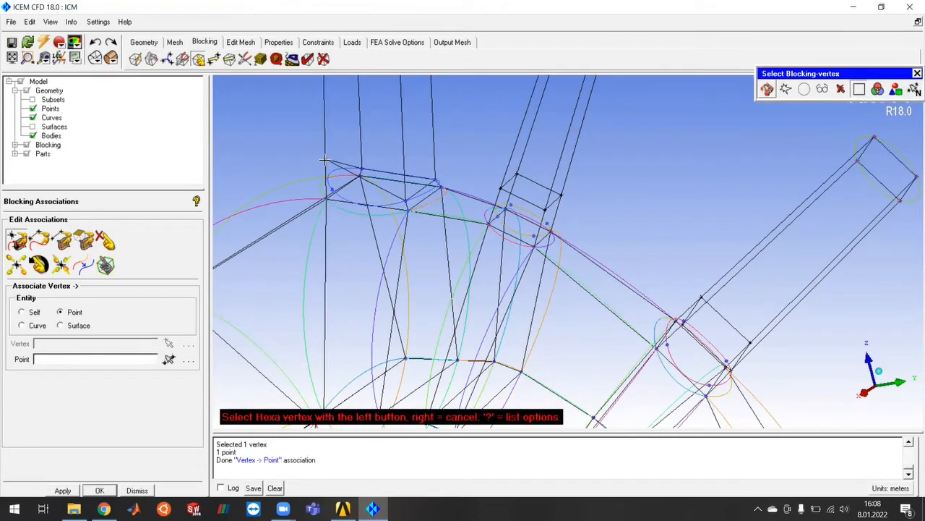
left_click(331, 176)
left_click(333, 190)
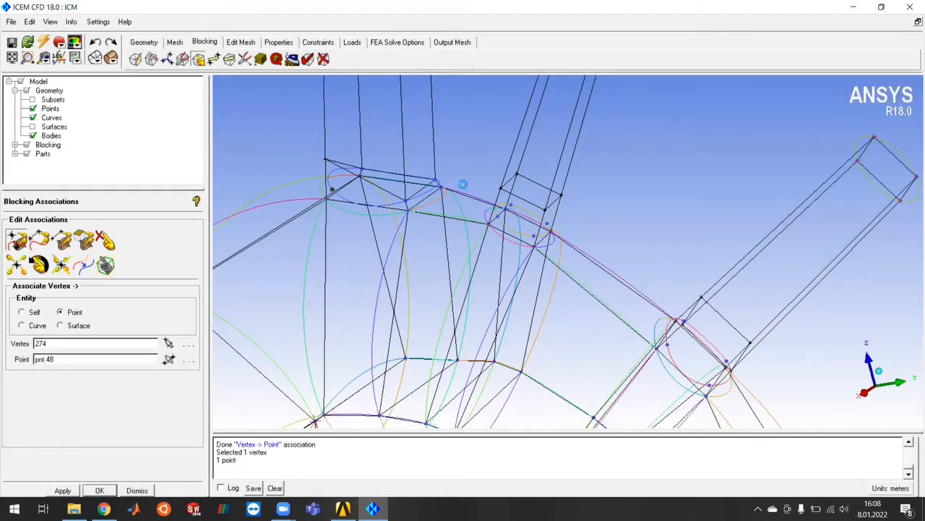
Associate the four vertices of the crosswise split on the second branch with the four points on its root ring.
left_click(561, 194)
left_click(546, 212)
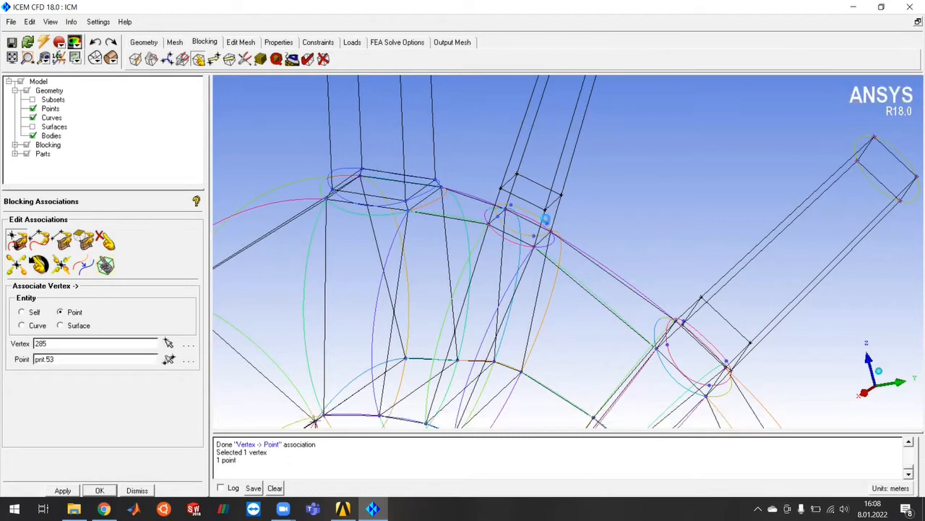
left_click(546, 211)
left_click(533, 236)
left_click(510, 183)
left_click(510, 204)
left_click(500, 188)
left_click(497, 215)
scroll(616, 256, "down", 4)
right_click(578, 208)
Associate the four vertices of the crosswise split on the third branch with the four points on its root ring.
scroll(629, 263, "down", 1)
middle_click_drag(630, 263, 516, 154)
left_click_drag(670, 275, 593, 169)
middle_click_drag(600, 205, 690, 336)
middle_click_drag(633, 342, 630, 315)
scroll(629, 327, "up", 5)
scroll(631, 334, "up", 5)
middle_click_drag(688, 351, 599, 235)
left_click(169, 344)
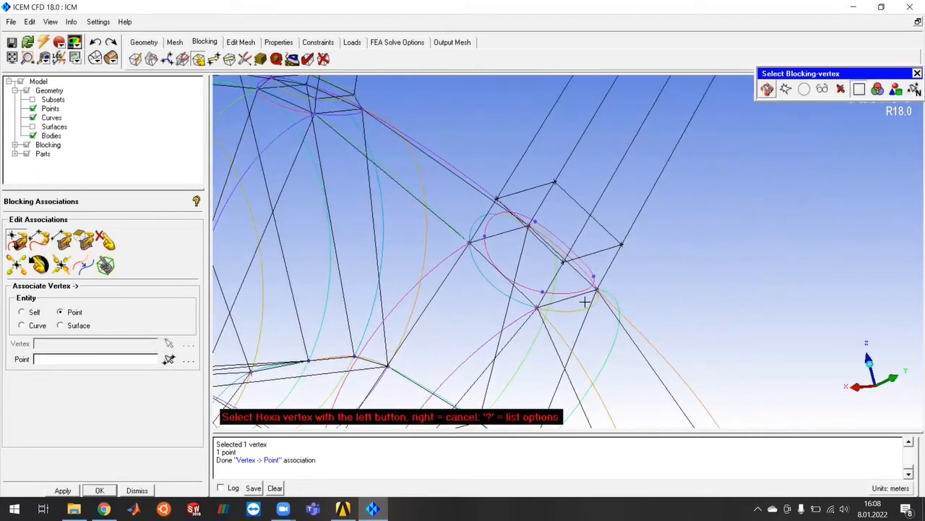
left_click(597, 283)
left_click(591, 273)
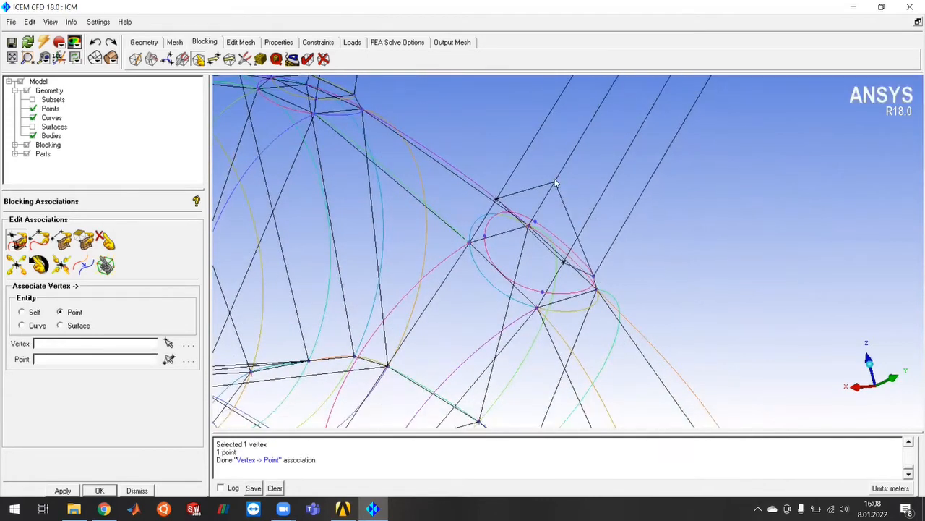
left_click(555, 182)
left_click(519, 210)
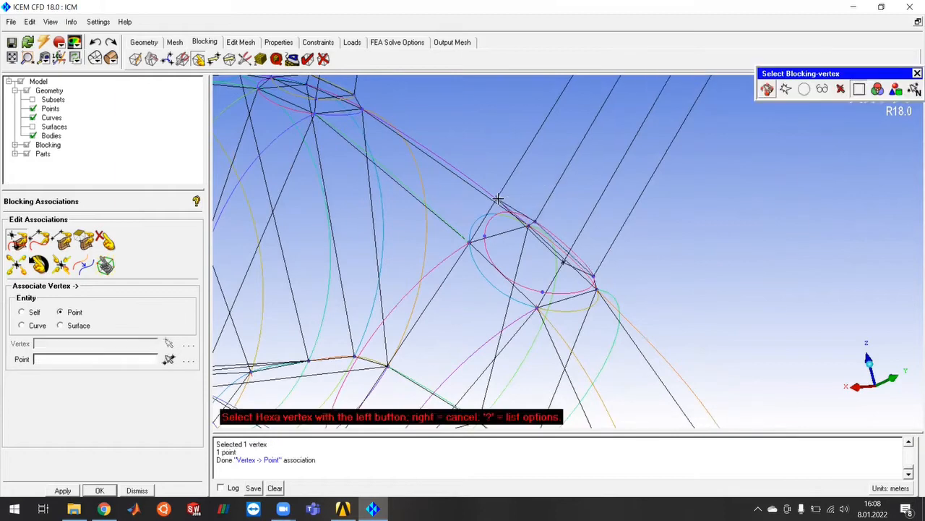
left_click(497, 198)
left_click(484, 235)
left_click(563, 265)
left_click(543, 291)
right_click(717, 279)
Examine the whole block structure of the aorta and its three branches from several sides.
left_click_drag(717, 283, 670, 311)
scroll(670, 307, "down", 8)
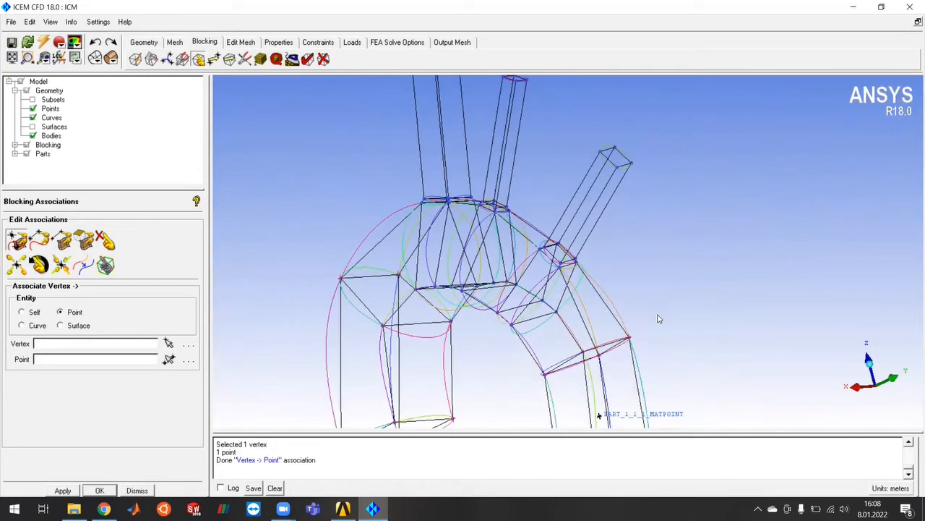
middle_click_drag(633, 301, 611, 244)
scroll(611, 244, "down", 2)
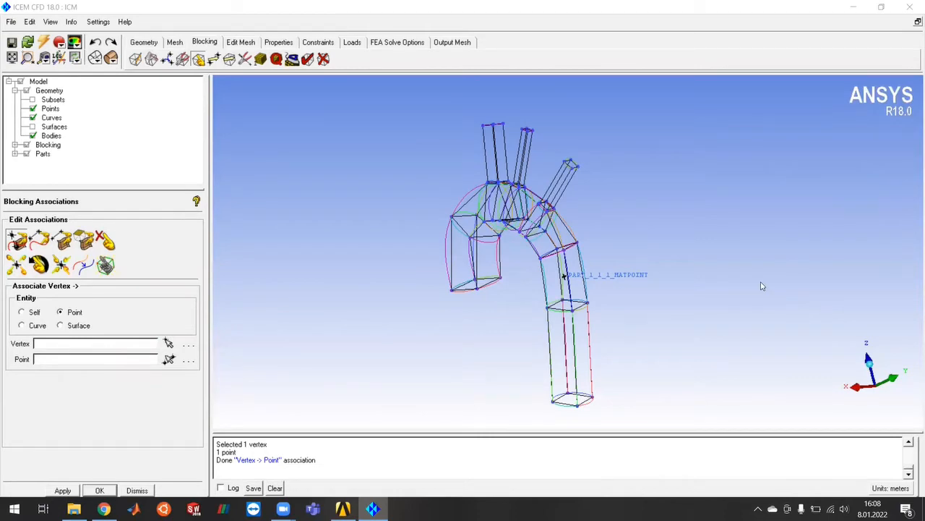
left_click_drag(574, 332, 571, 309)
scroll(570, 309, "up", 6)
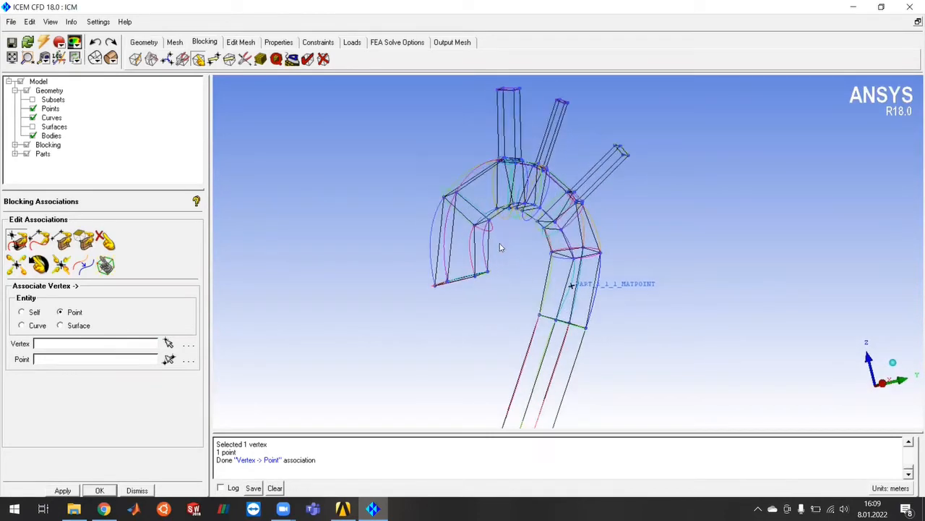
left_click_drag(587, 287, 542, 429)
scroll(545, 350, "up", 3)
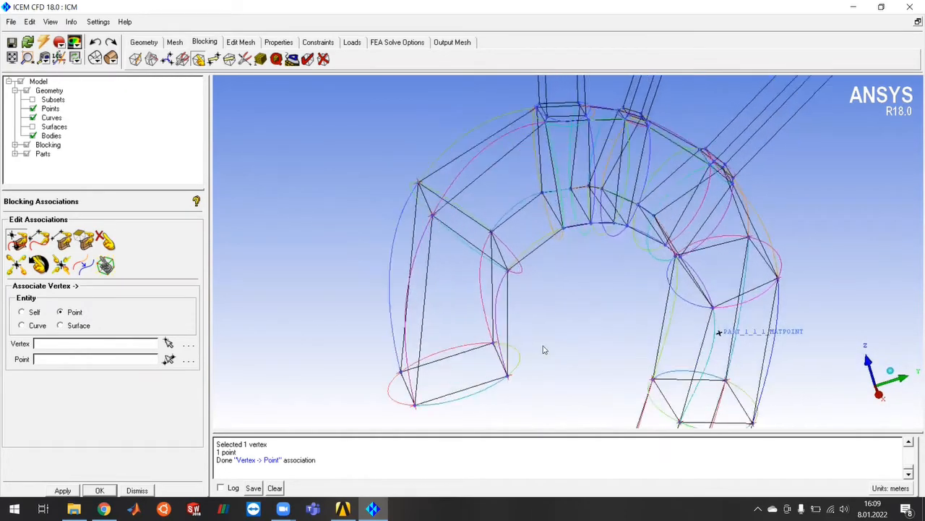
Associate the four block edges at the open end of the ascending aorta with the four curves of its end ring.
left_click(39, 240)
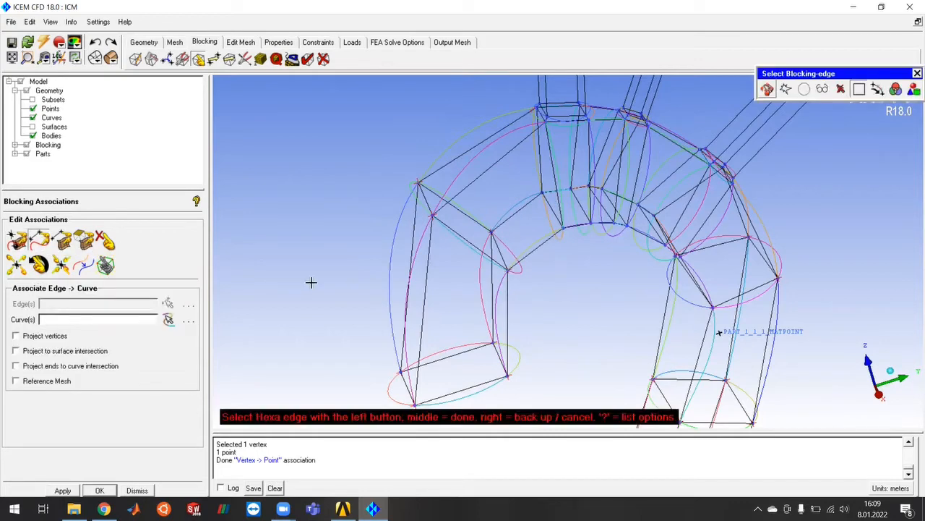
scroll(510, 351, "up", 3)
middle_click_drag(503, 343, 501, 207, "ctrl")
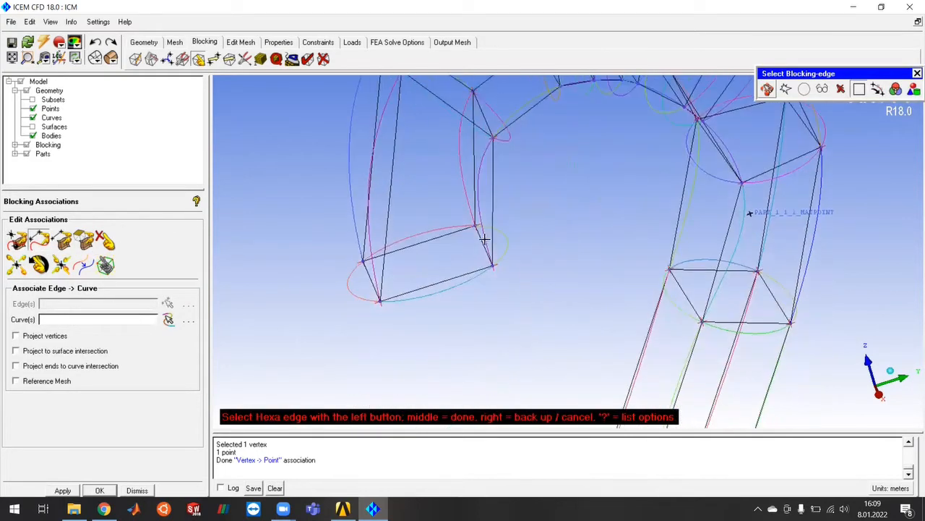
left_click(483, 240)
left_click(445, 238)
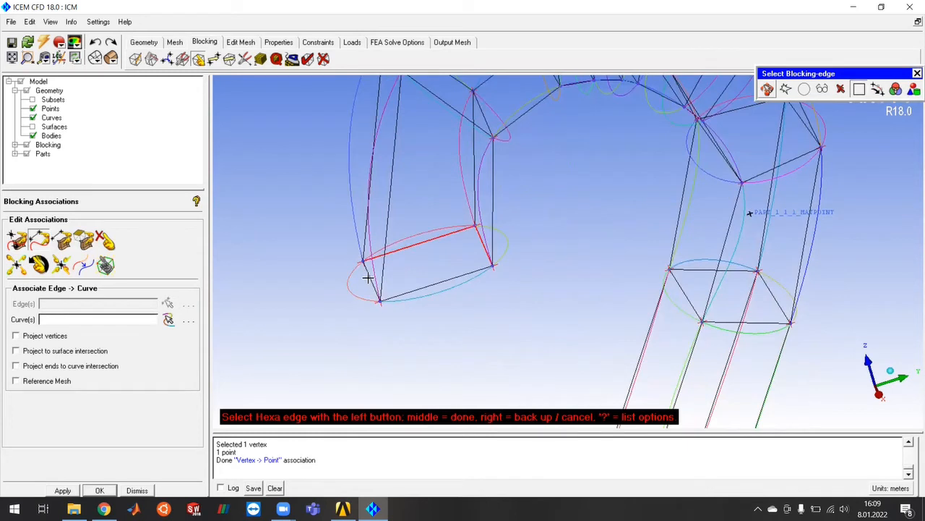
left_click(409, 292)
middle_click(590, 267)
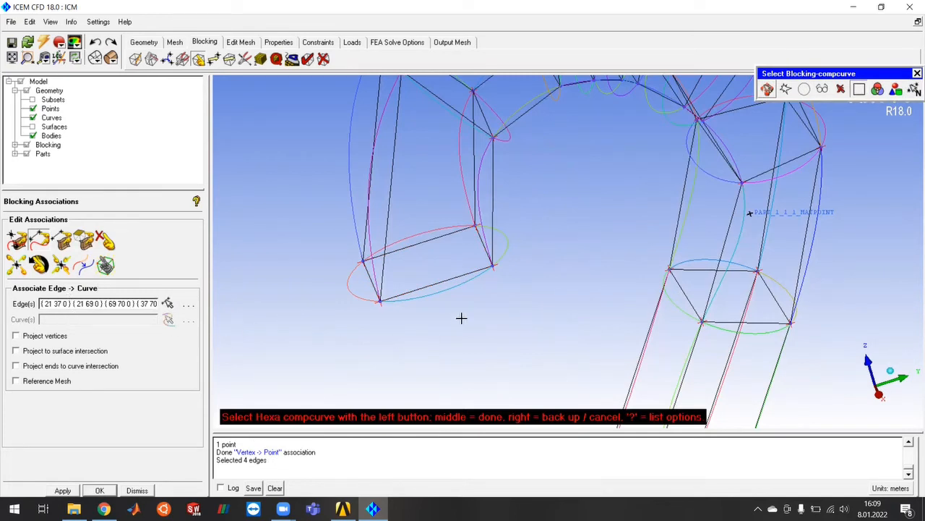
left_click(454, 288)
left_click(501, 247)
left_click(429, 228)
left_click(348, 289)
middle_click(567, 306)
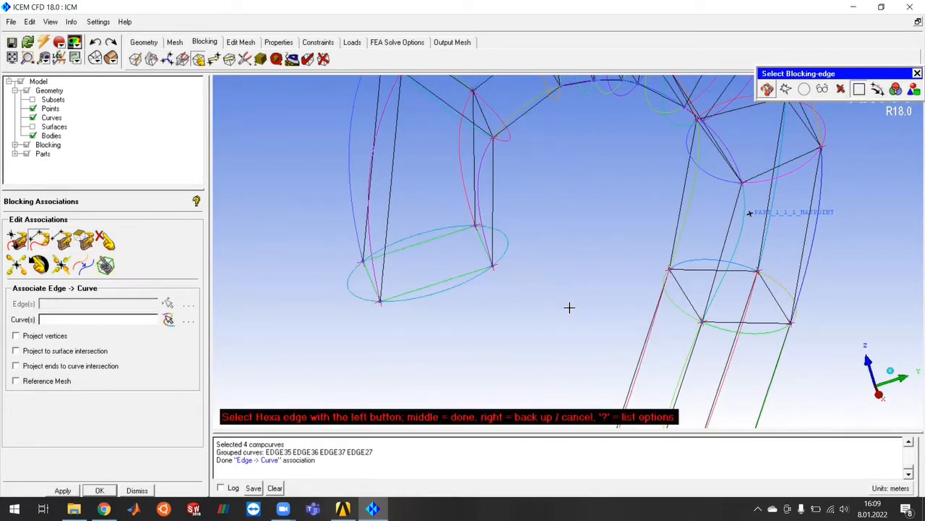
middle_click(570, 307)
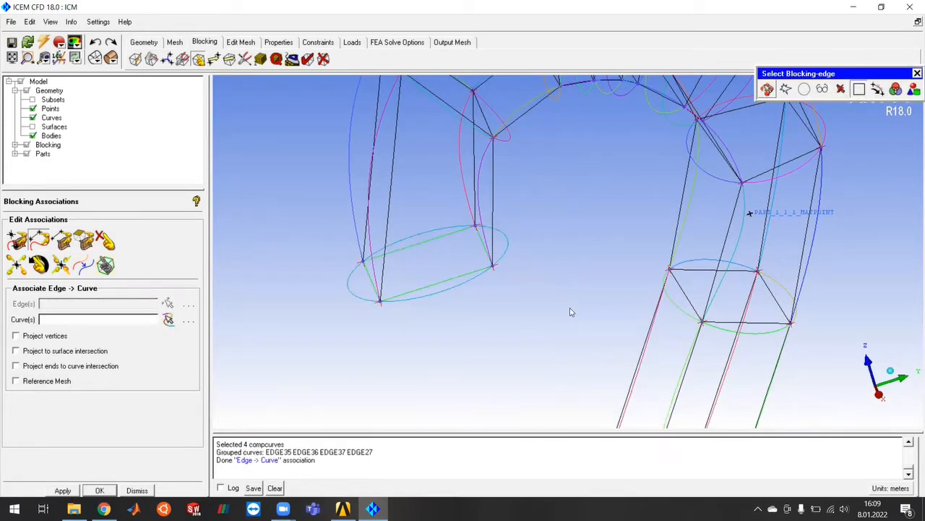
Display the edge association arrows to check the ascending aorta's end ring, and turn them off again.
left_click(16, 145)
right_click(49, 173)
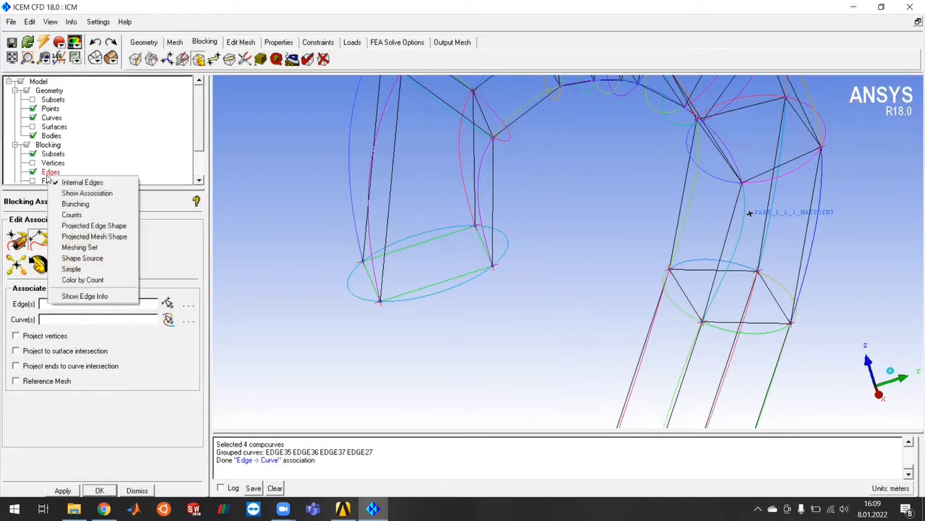
left_click(87, 194)
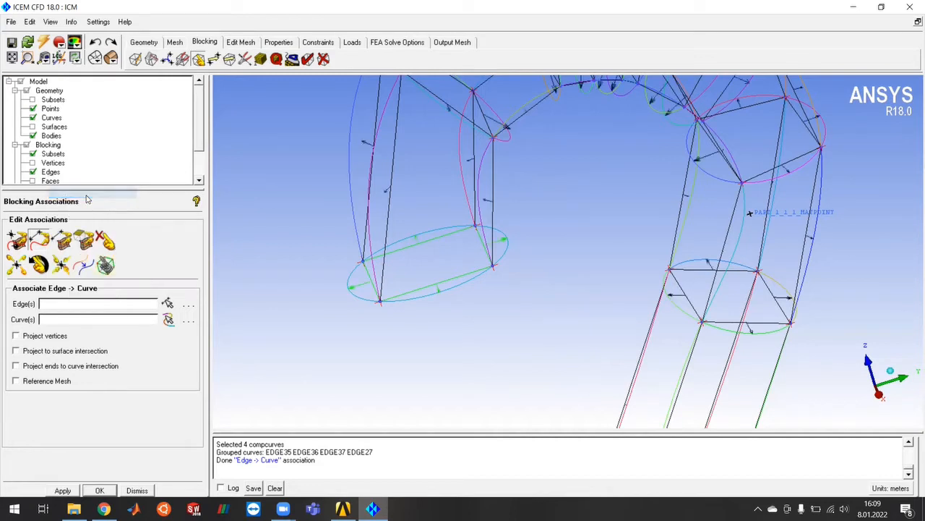
right_click_drag(424, 251, 395, 282)
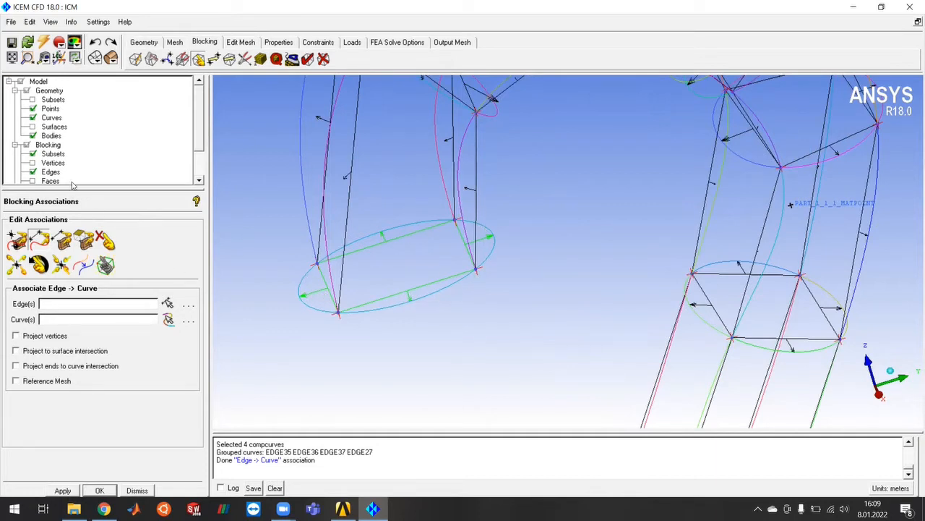
right_click(50, 172)
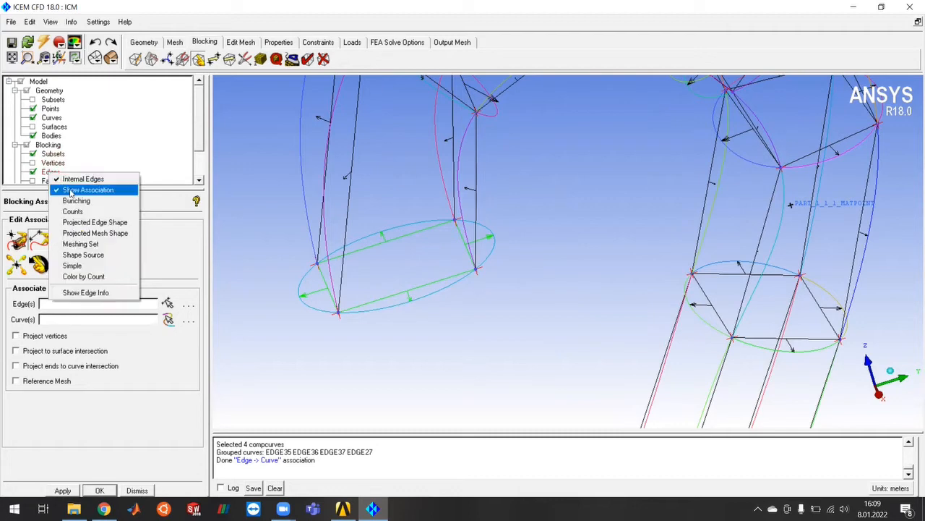
left_click(73, 194)
Associate the two inner lengthwise edges of the ascending-aorta block with their neighbouring lengthwise curves.
scroll(563, 280, "down", 6)
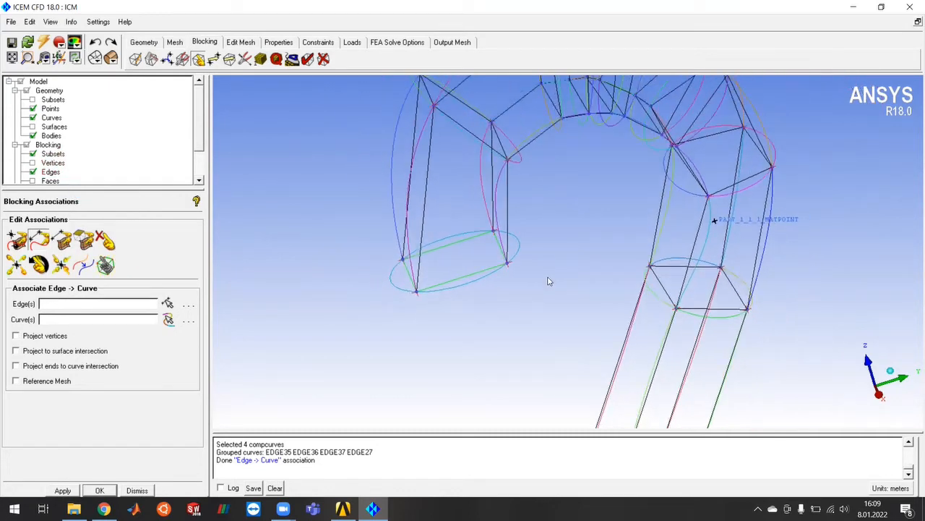
middle_click_drag(578, 267, 525, 303)
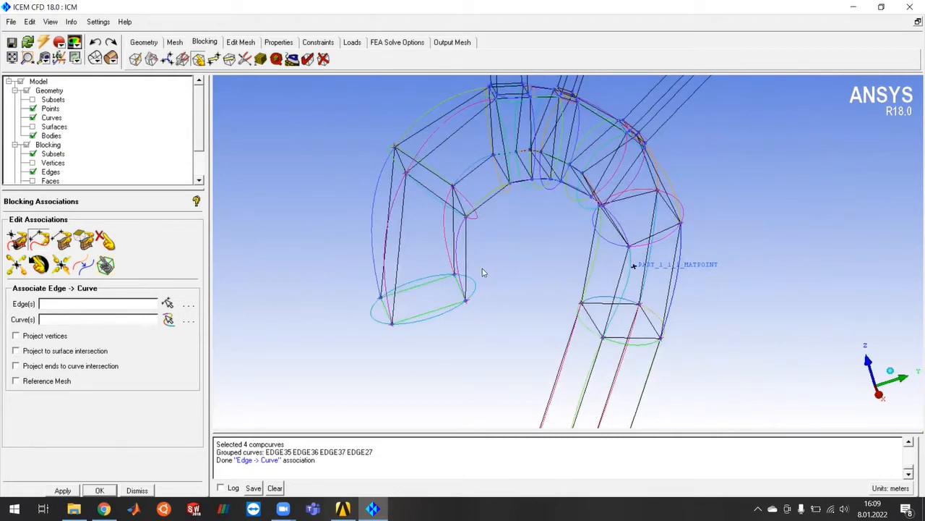
scroll(482, 269, "up", 2)
middle_click_drag(477, 281, 511, 285)
left_click_drag(564, 269, 564, 245)
scroll(456, 241, "up", 4)
middle_click_drag(475, 240, 550, 224)
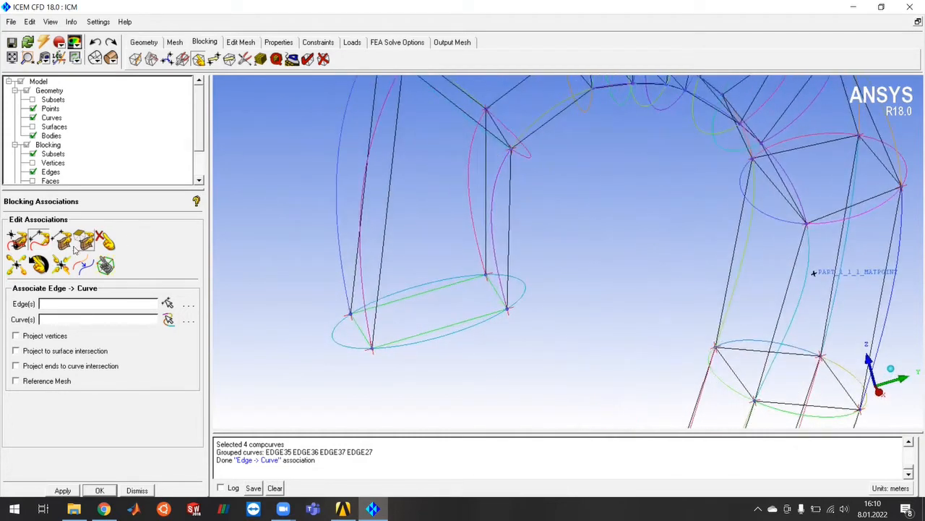
left_click(168, 303)
left_click(509, 231)
middle_click(581, 252)
left_click(496, 182)
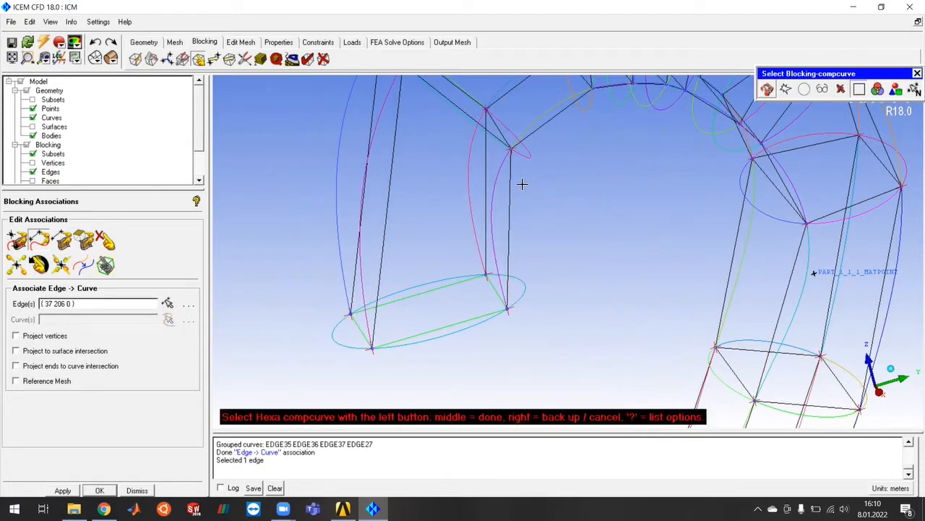
middle_click(607, 205)
left_click(485, 158)
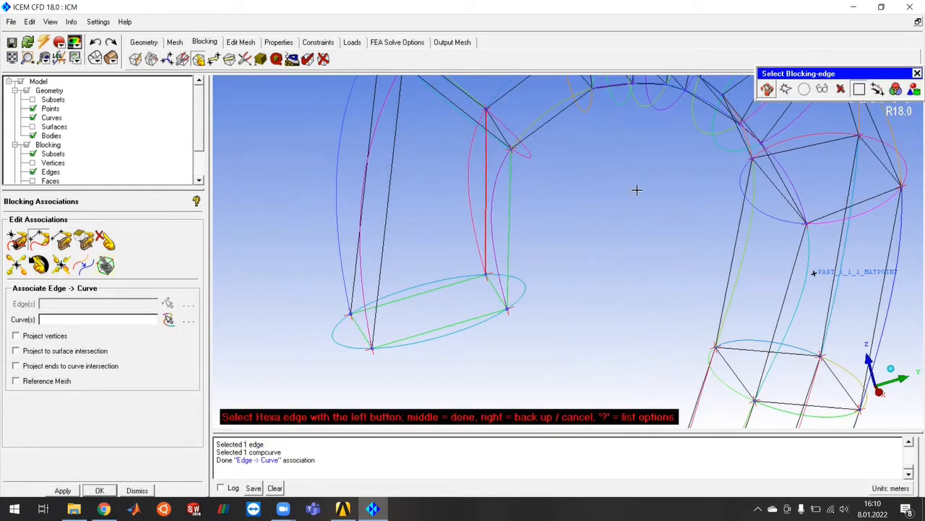
middle_click(636, 190)
left_click(468, 162)
middle_click(571, 188)
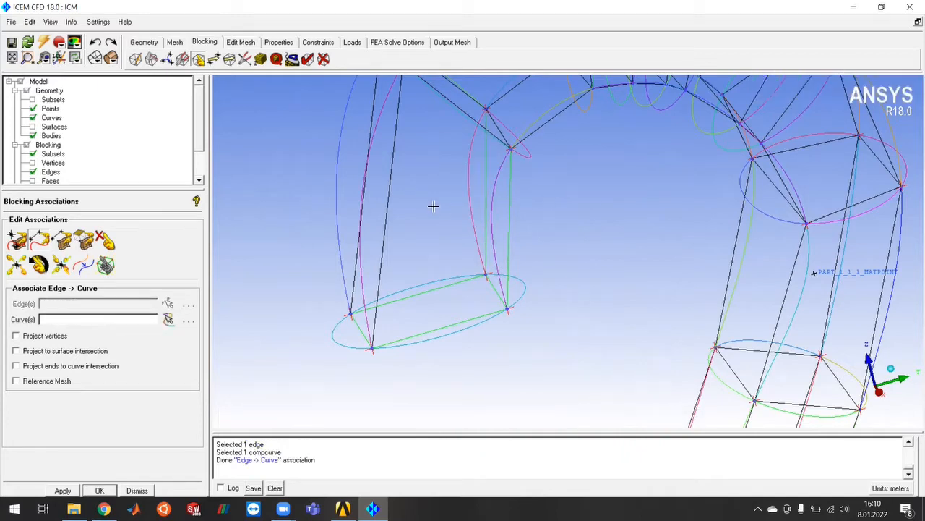
Associate the two outer lengthwise edges of the ascending-aorta block with their neighbouring lengthwise curves.
scroll(595, 290, "down", 3)
left_click_drag(617, 293, 548, 324)
left_click(383, 241)
middle_click(383, 238)
left_click(384, 233)
middle_click(361, 252)
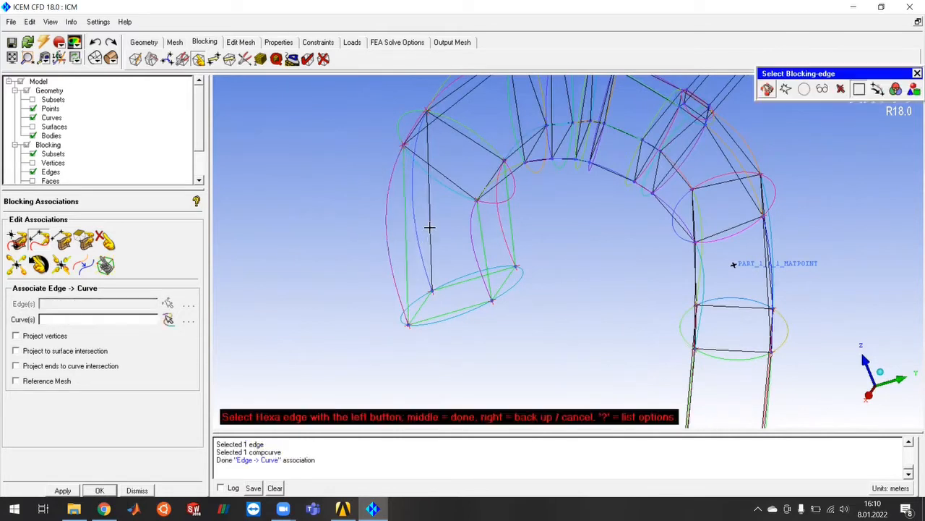
left_click(433, 227)
middle_click(433, 227)
left_click(430, 220)
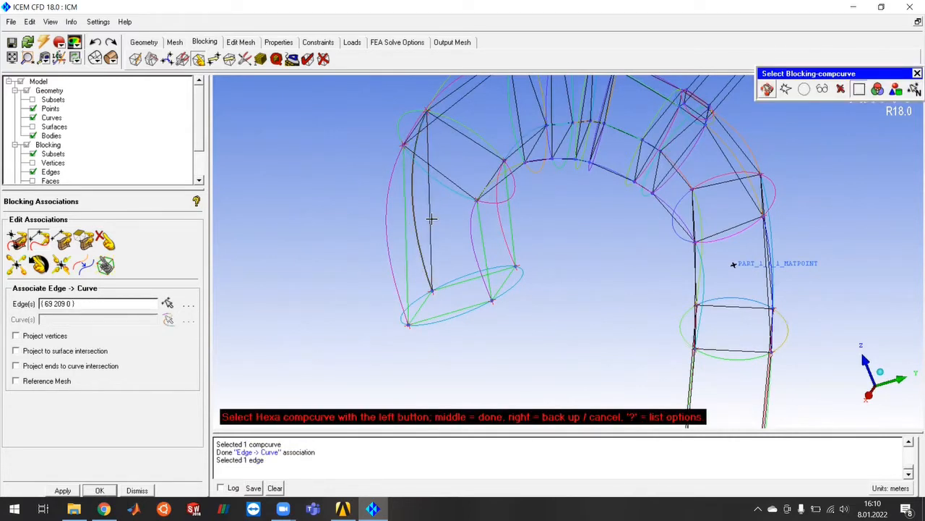
middle_click(444, 218)
Associate the four block edges at the upper end of the ascending aorta with the four curves of that section ring.
left_click_drag(541, 215, 535, 272, "ctrl")
scroll(441, 144, "up", 4)
middle_click_drag(438, 150, 528, 266, "ctrl")
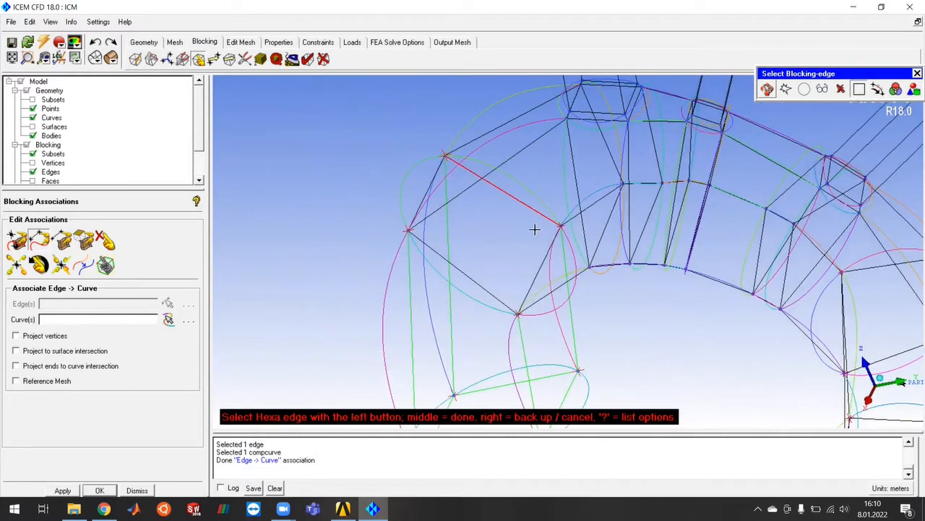
left_click(432, 249)
middle_click(637, 308)
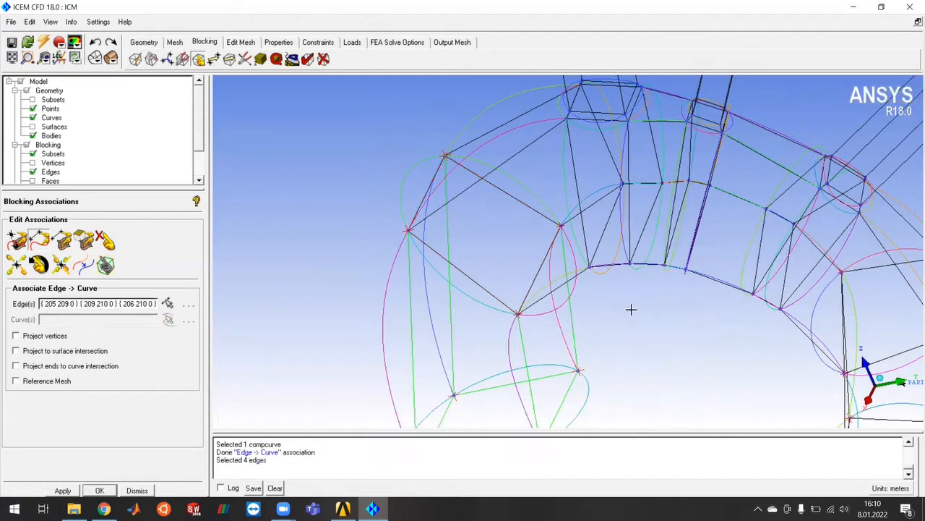
left_click(562, 302)
left_click(498, 188)
left_click(424, 187)
left_click(501, 309)
middle_click(638, 330)
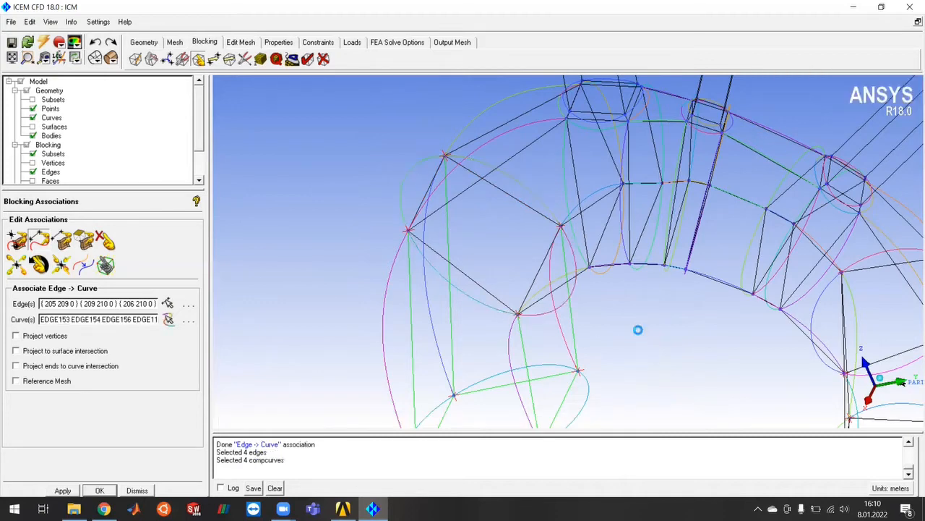
Associate the front inner arch edge between the ascending aorta and the first branch section with its neighbouring curve.
scroll(614, 316, "down", 4)
scroll(608, 319, "up", 5)
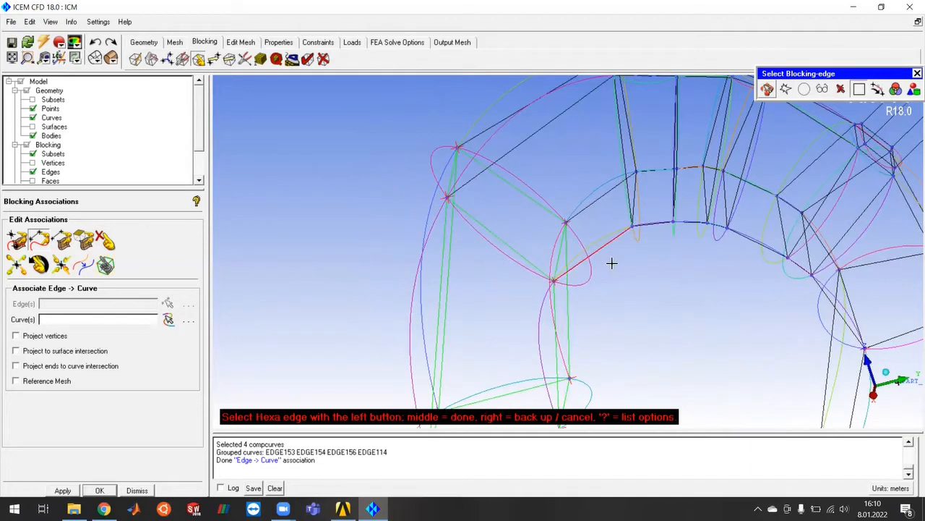
left_click(600, 245)
middle_click(598, 244)
left_click(605, 248)
middle_click(617, 260)
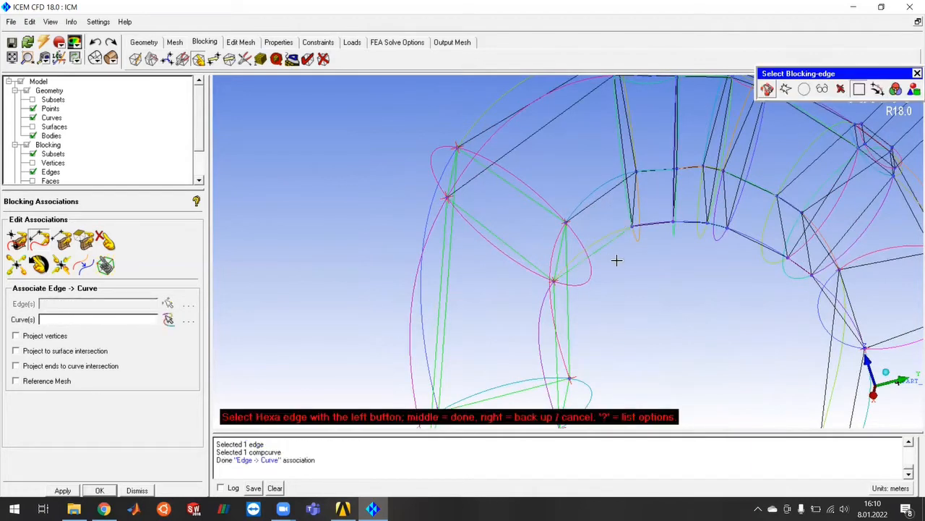
Associate the rear inner arch edge between the ascending aorta and the first branch section with its neighbouring curve.
left_click(613, 231)
middle_click(613, 232)
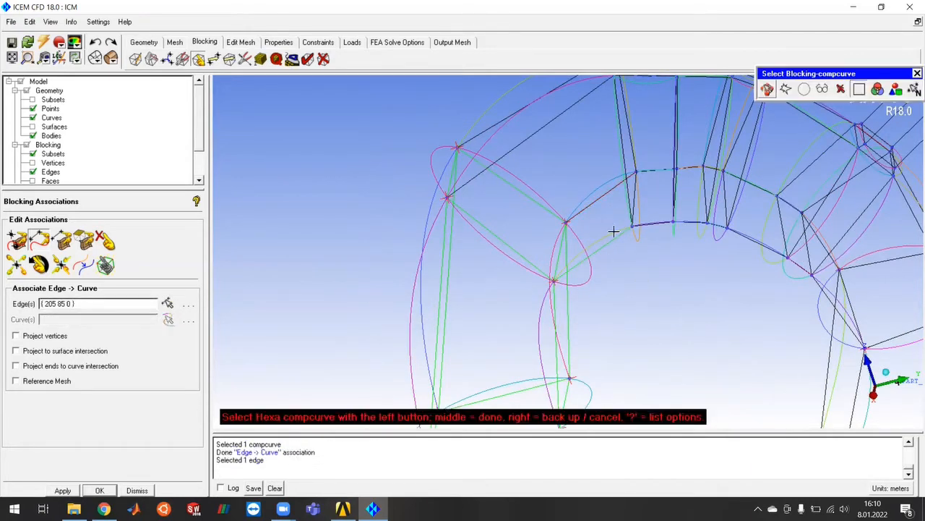
left_click(627, 268)
middle_click(628, 269)
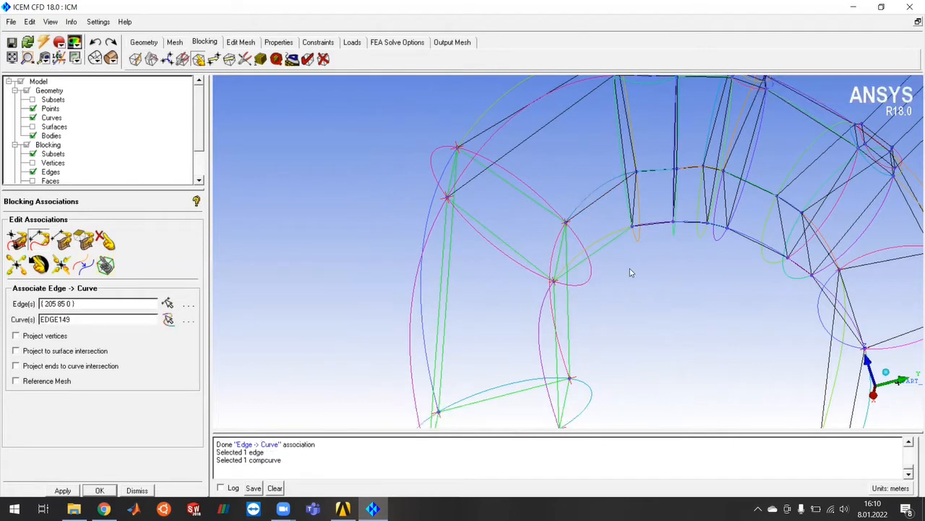
Associate the two outer arch edges between the ascending aorta and the first branch section with their neighbouring lengthwise curves.
left_click(524, 142)
middle_click(524, 143)
left_click(488, 140)
middle_click(531, 165)
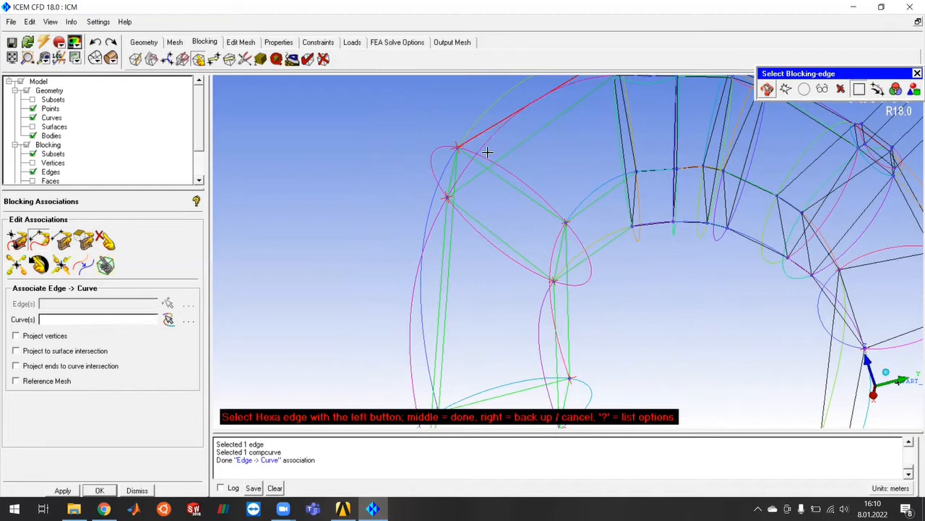
left_click(481, 133)
middle_click(481, 133)
left_click(489, 124)
middle_click(490, 124)
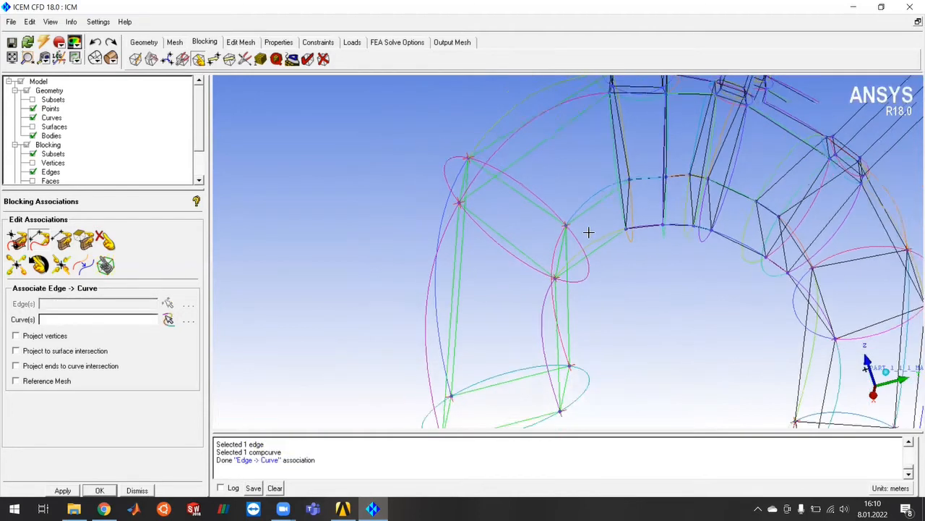
Associate the four block edges of the arch section just before the first branch with the three curves of that section ring.
scroll(589, 234, "down", 4)
scroll(615, 280, "up", 5)
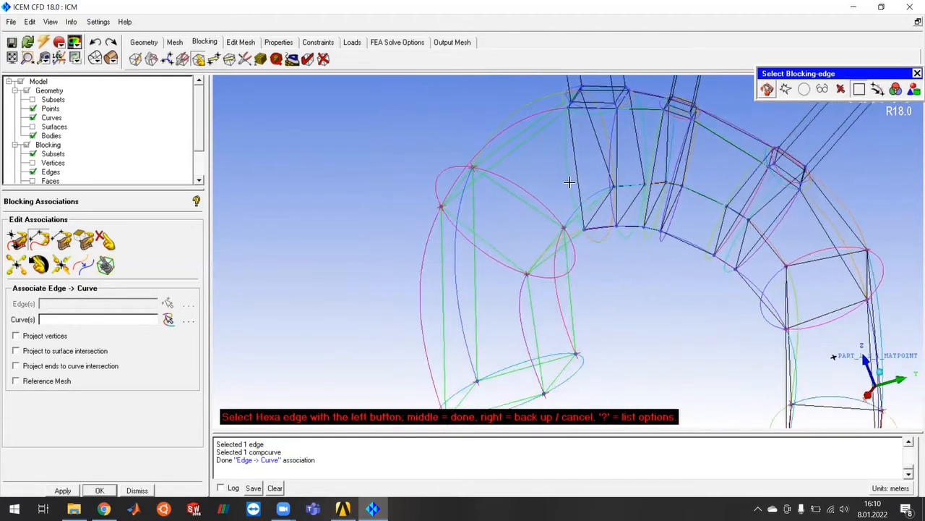
left_click(580, 236)
left_click(591, 158)
middle_click_drag(571, 169, 568, 267)
left_click_drag(530, 165, 522, 156)
scroll(551, 175, "up", 4)
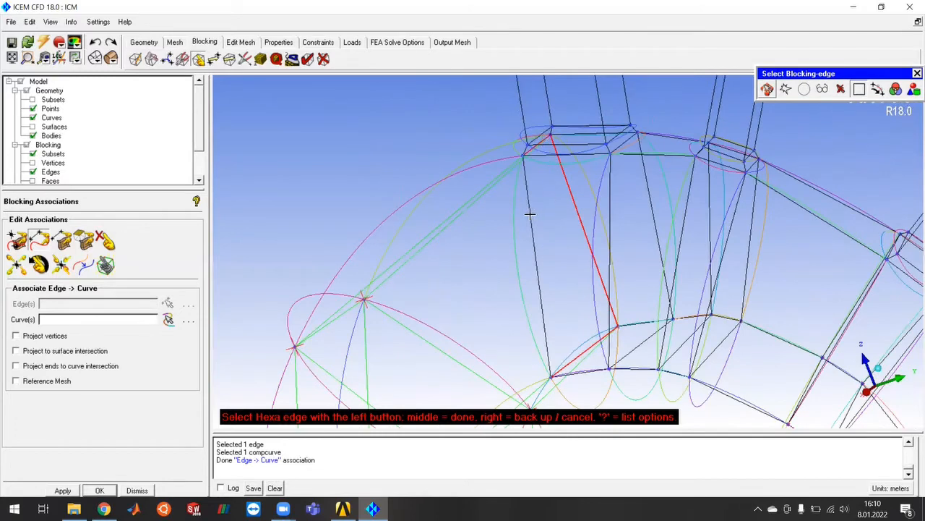
left_click(530, 214)
scroll(570, 256, "down", 2)
middle_click(607, 387)
left_click(592, 377)
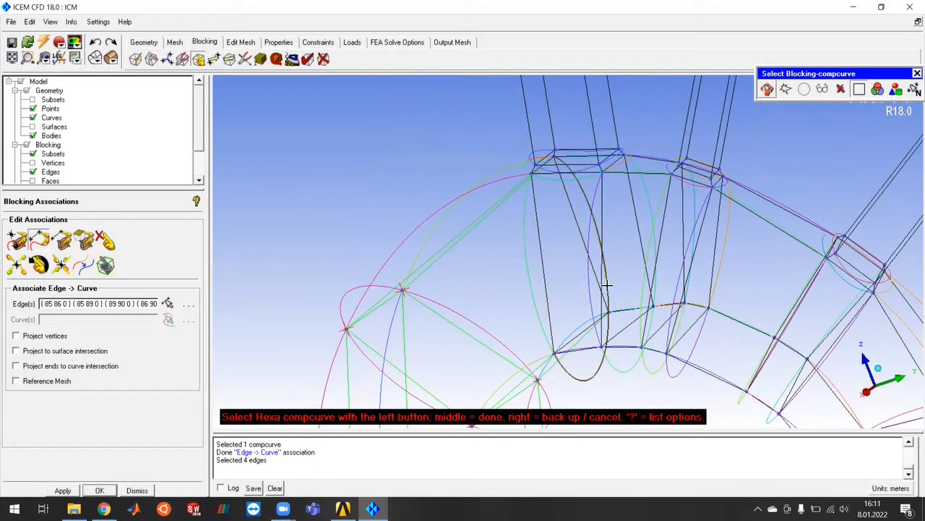
scroll(571, 250, "up", 1)
left_click_drag(563, 244, 706, 243)
left_click(706, 244)
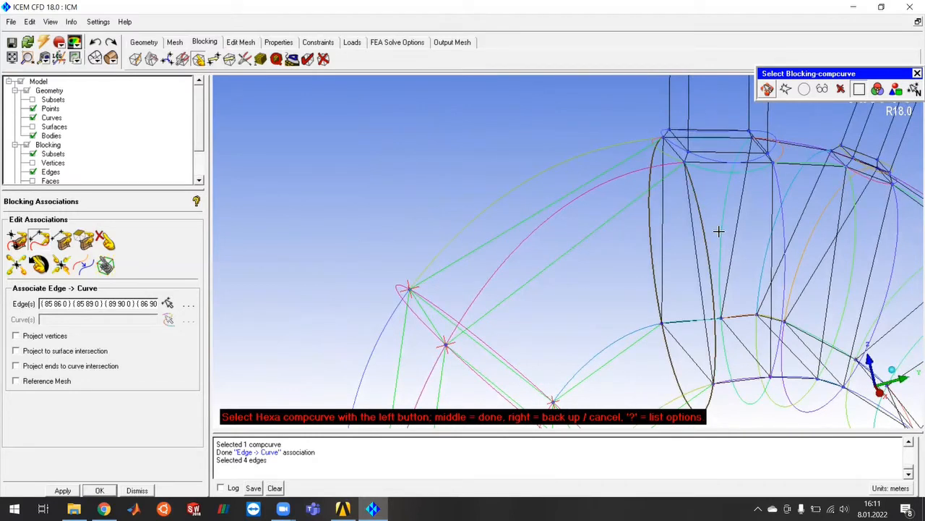
middle_click(719, 232)
Associate the two inner arch edges beneath the first branch with their neighbouring lengthwise curves.
scroll(715, 242, "down", 4)
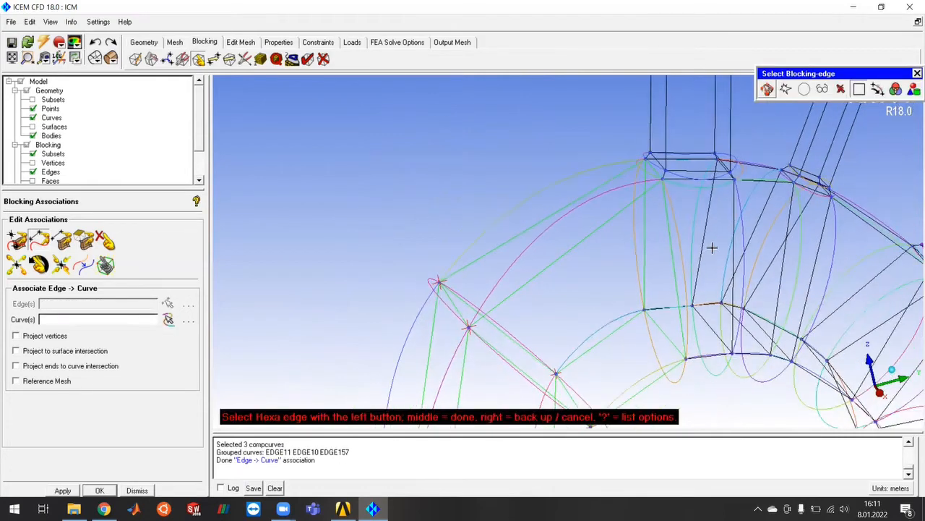
scroll(653, 381, "up", 5)
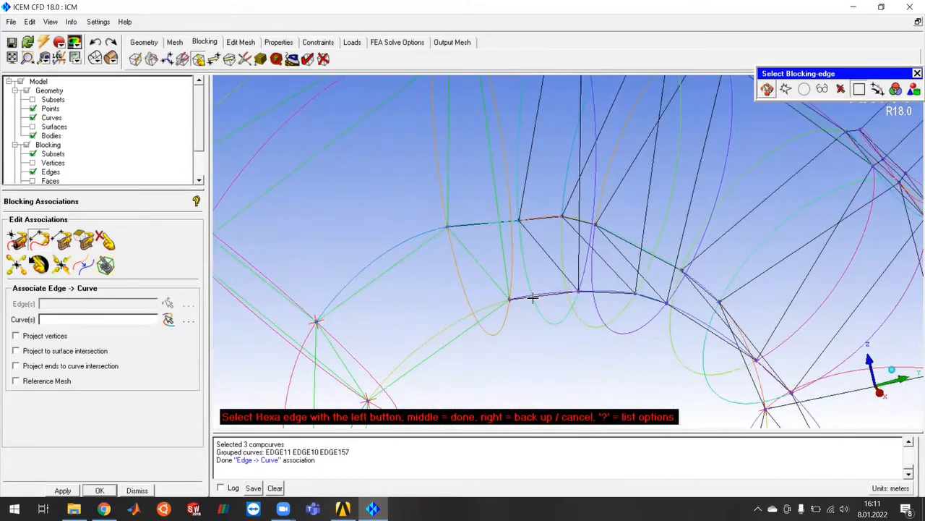
left_click(533, 300)
left_click(534, 293)
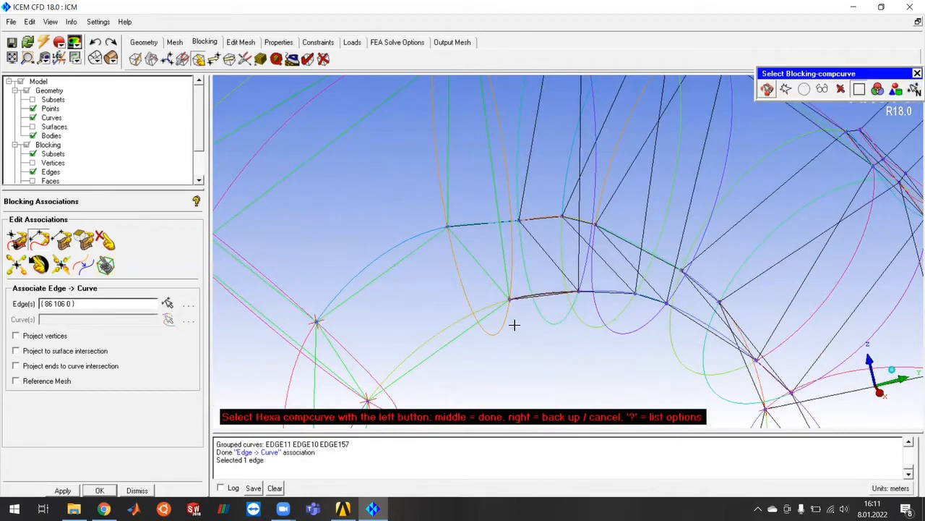
middle_click(506, 289)
scroll(499, 255, "up", 3)
middle_click_drag(467, 253, 560, 336)
scroll(499, 295, "up", 2)
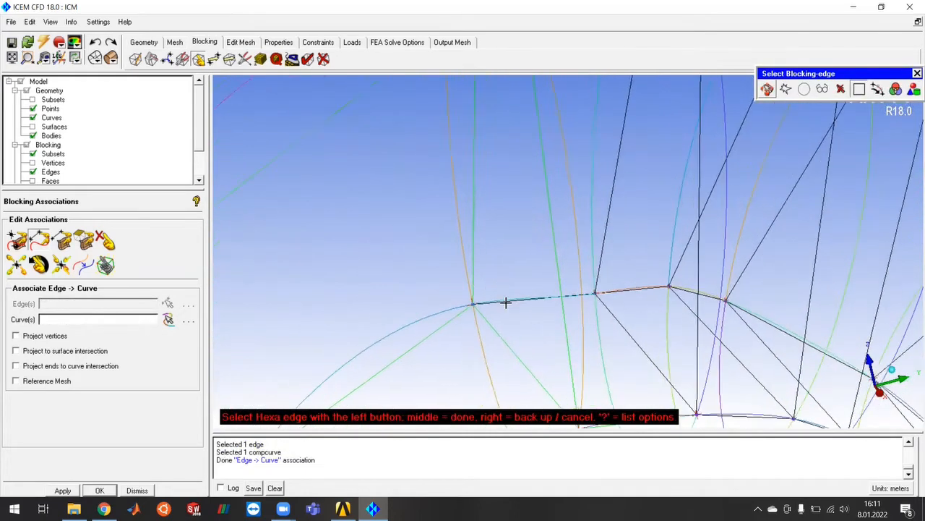
left_click(490, 305)
middle_click(524, 325)
left_click(506, 304)
middle_click(528, 318)
Associate the four block edges where the first branch meets the arch with the five curves of the lower ring there.
scroll(549, 307, "down", 2)
scroll(564, 288, "down", 2)
middle_click_drag(592, 188, 605, 233)
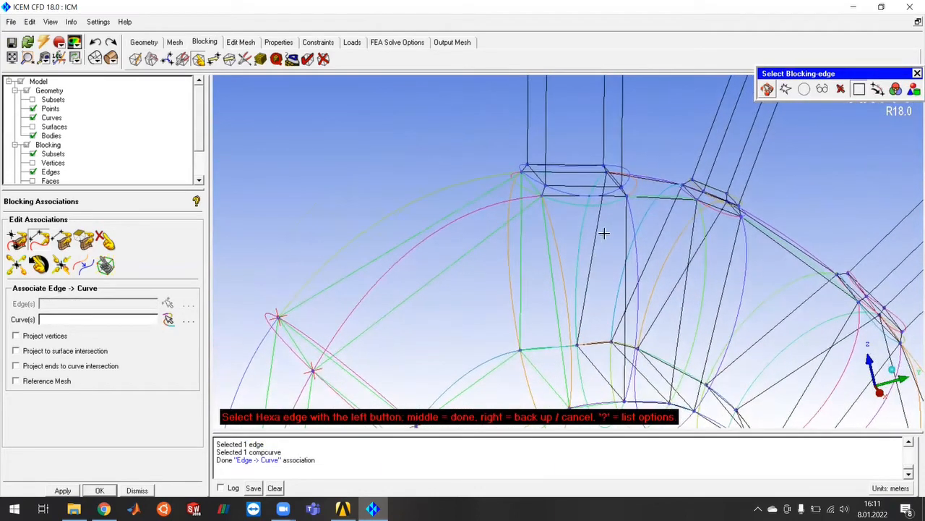
left_click_drag(600, 256, 537, 262, "ctrl")
scroll(532, 258, "up", 3)
left_click(514, 224)
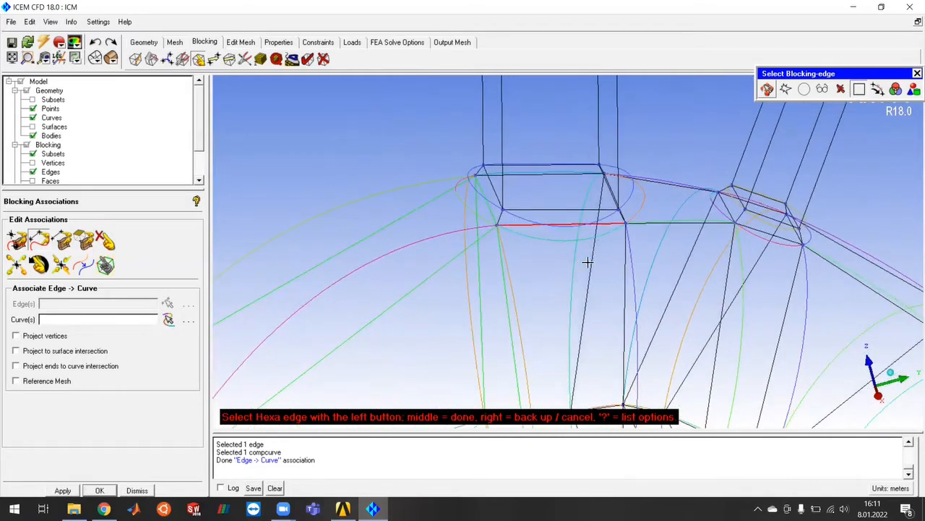
left_click_drag(634, 248, 590, 263, "ctrl")
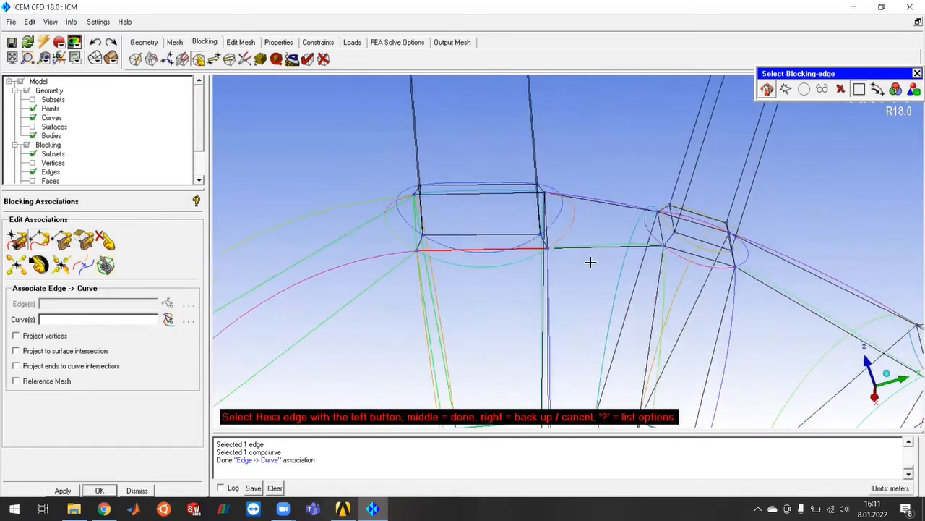
left_click(546, 241)
left_click_drag(544, 300, 531, 199, "ctrl")
left_click(519, 177)
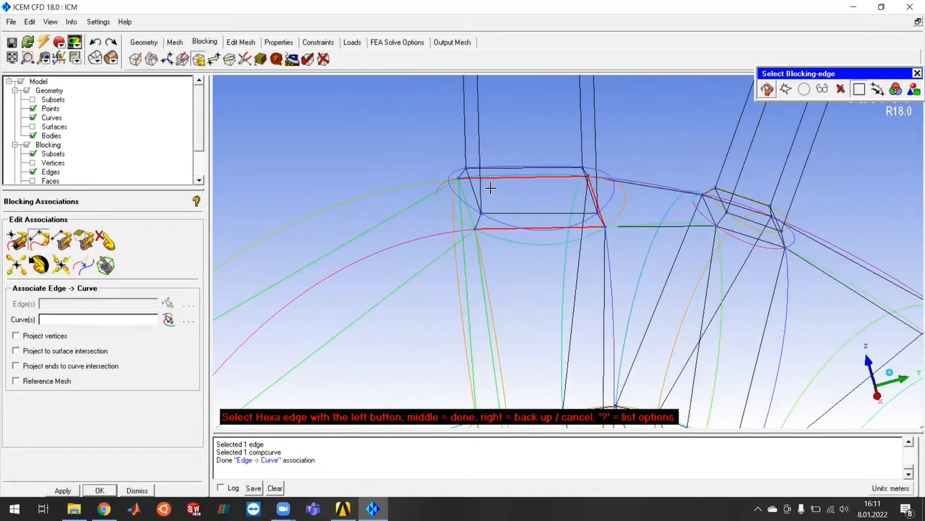
left_click(465, 194)
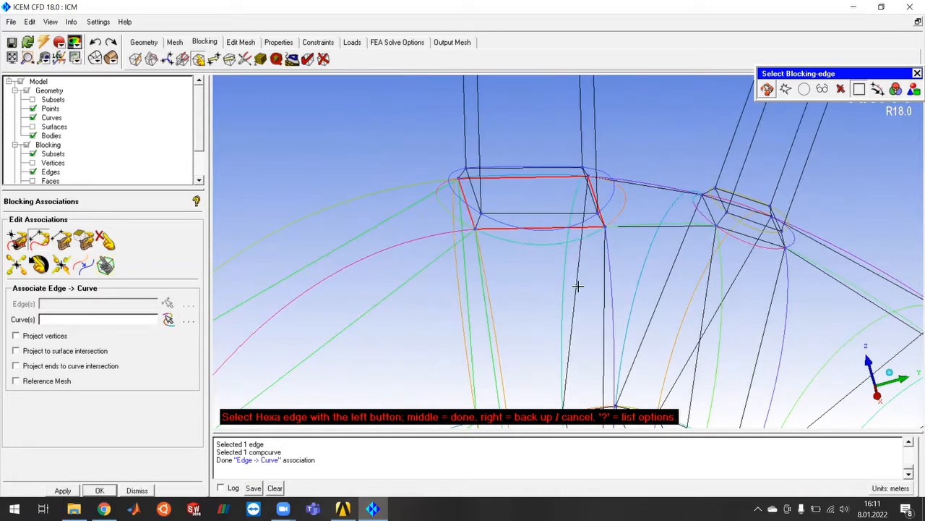
middle_click(542, 270)
left_click(535, 242)
left_click(623, 209)
key("F9")
left_click_drag(529, 188, 573, 216)
left_click(563, 211)
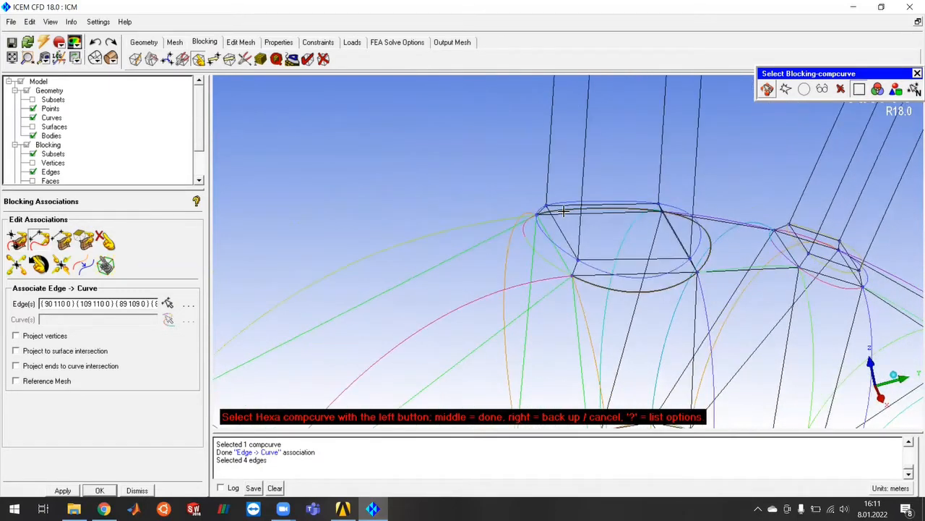
left_click(525, 243)
middle_click(654, 337)
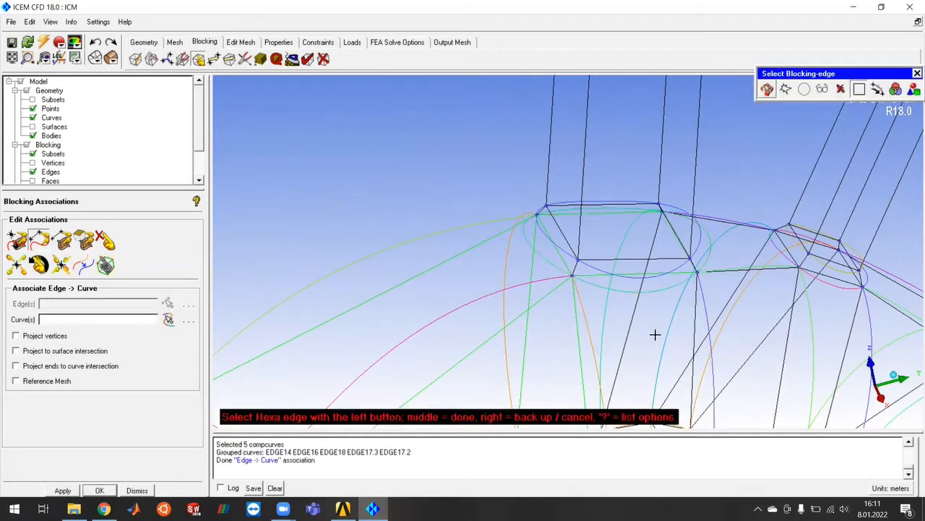
Associate the four block edges just above the base of the first branch with the closed ring curve around them.
left_click(612, 258)
left_click(628, 205)
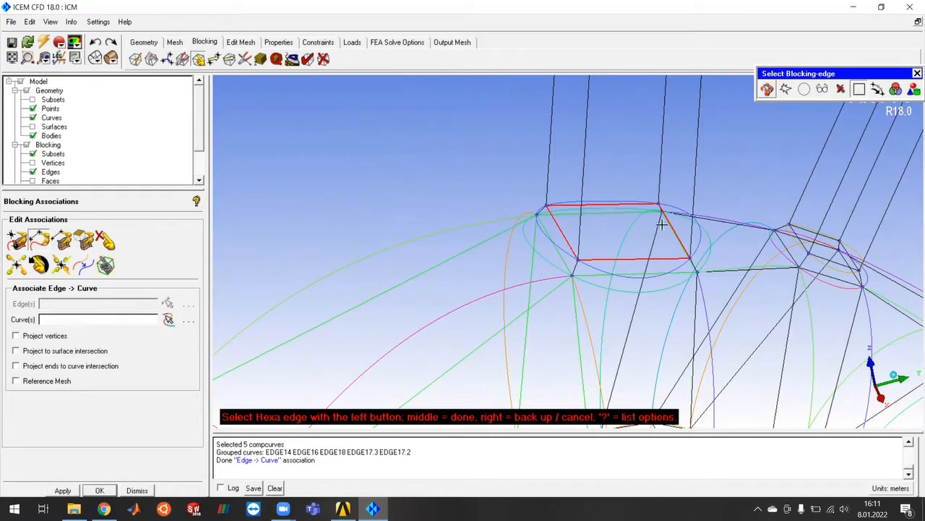
middle_click(742, 182)
left_click(705, 231)
middle_click(734, 174)
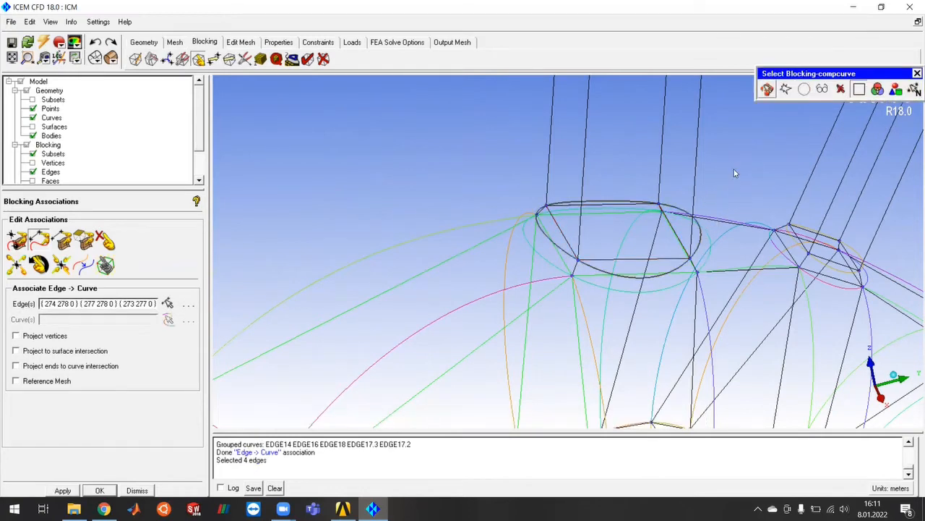
Associate the four block edges at the free upper end of the first branch with its circular end curve.
scroll(730, 315, "down", 3)
middle_click_drag(684, 300, 595, 208)
left_click_drag(606, 291, 563, 307)
middle_click_drag(541, 91, 565, 271)
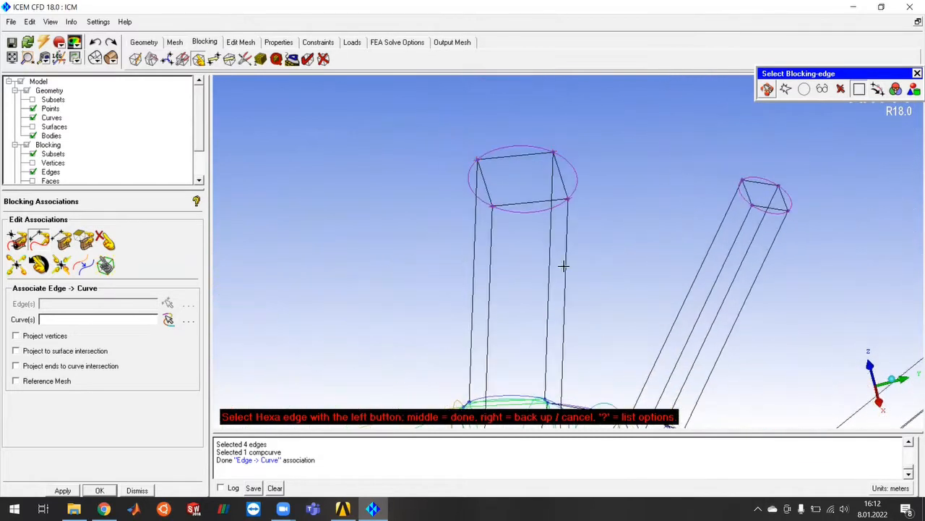
left_click(533, 204)
left_click(529, 155)
middle_click(585, 190)
left_click(578, 186)
middle_click(616, 204)
Associate the three remaining block edges of the arch section just after the first branch with that section's three curves.
right_click_drag(643, 255, 636, 335)
middle_click_drag(580, 245, 510, 134)
right_click_drag(511, 181, 558, 331)
middle_click_drag(557, 331, 602, 288)
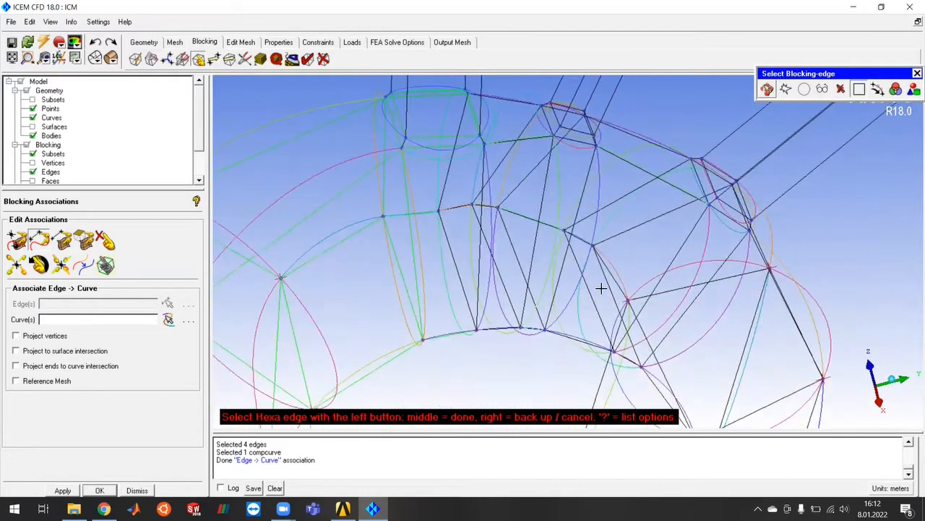
left_click_drag(586, 339, 559, 325)
scroll(459, 316, "up", 3)
scroll(457, 316, "up", 1)
middle_click_drag(463, 314, 581, 312)
scroll(578, 310, "down", 2)
left_click_drag(537, 263, 571, 287)
left_click(579, 177)
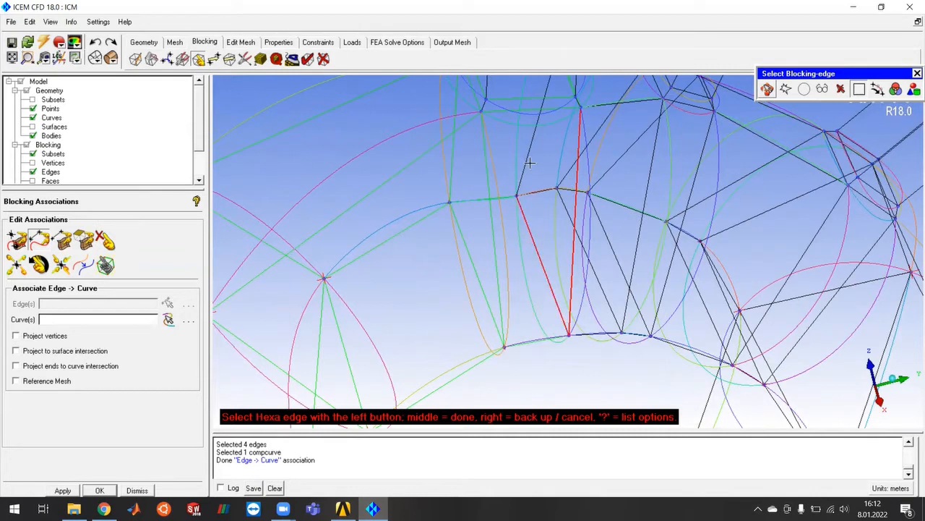
middle_click(629, 151)
left_click(588, 161)
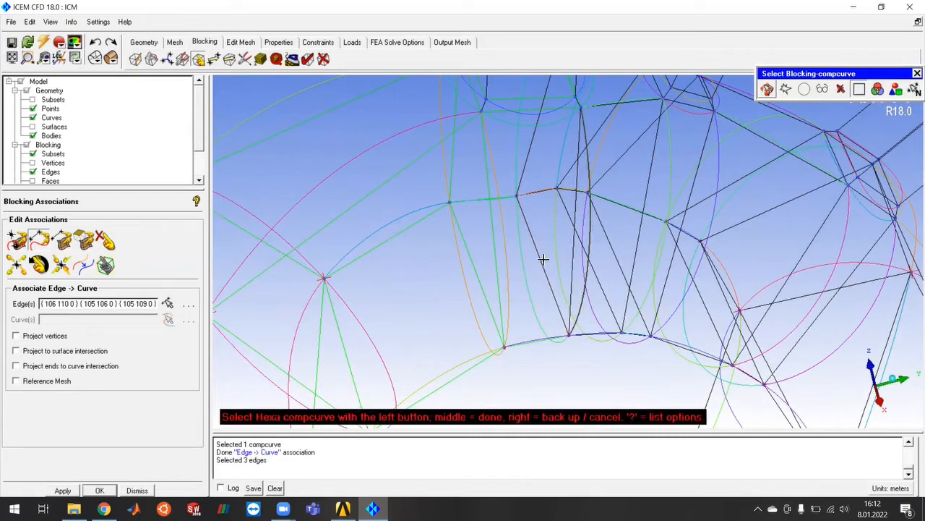
left_click(526, 274)
left_click(524, 145)
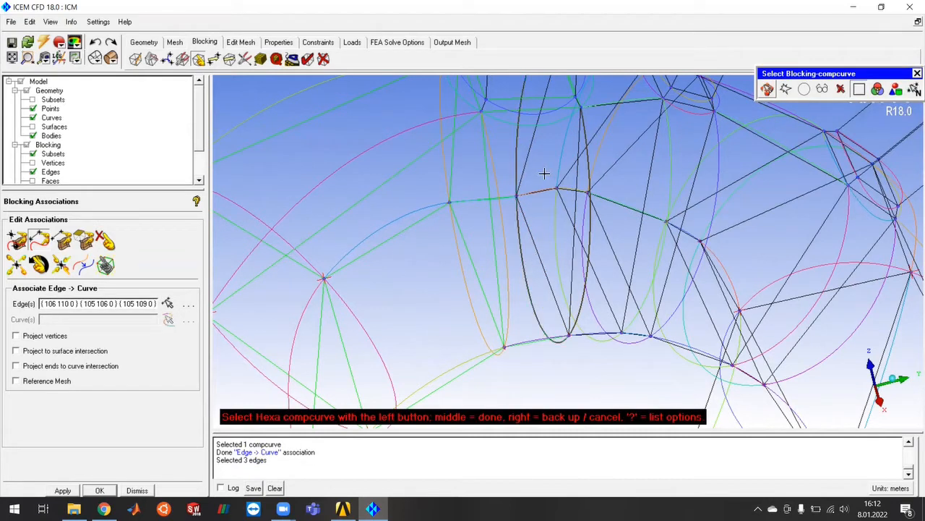
middle_click(548, 174)
Associate the two inner arch edges between the first and second branches with their neighbouring lengthwise curves.
scroll(550, 174, "down", 3)
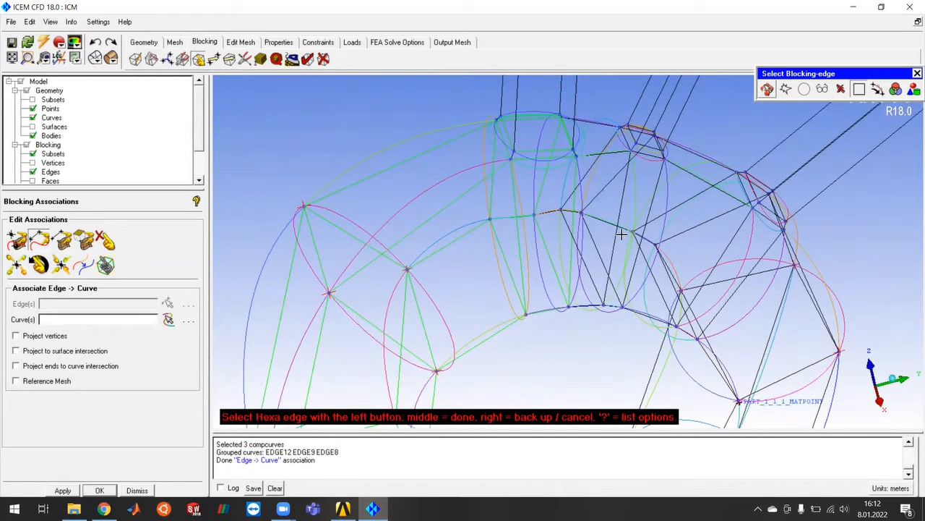
scroll(588, 306, "up", 2)
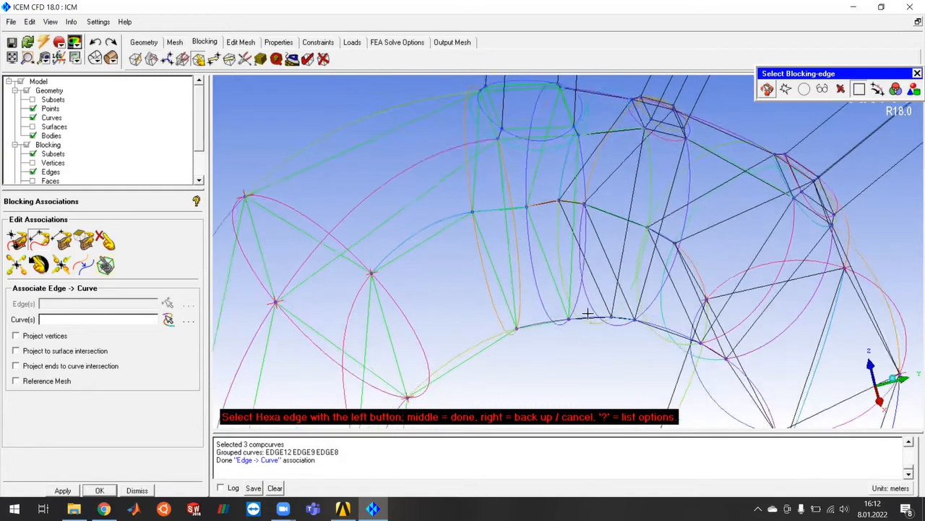
scroll(643, 355, "up", 2)
scroll(598, 325, "up", 3)
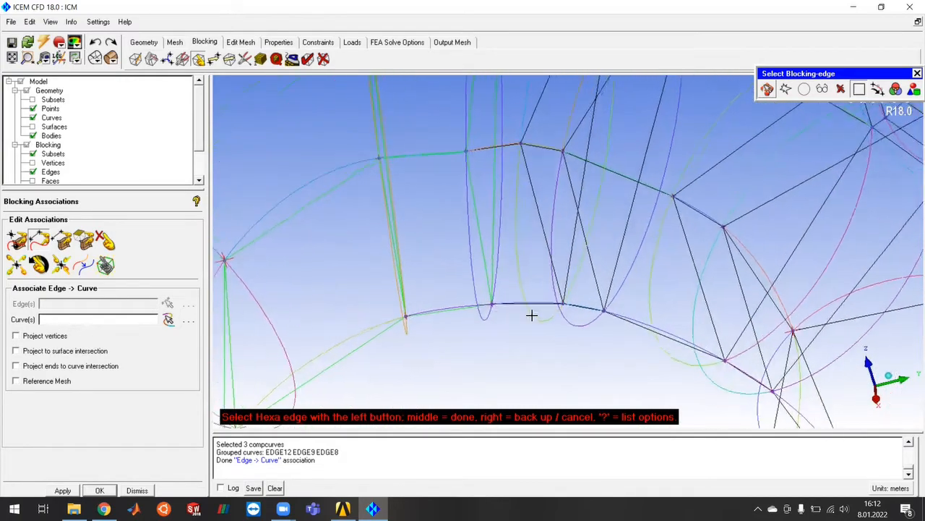
left_click(489, 325)
middle_click(520, 325)
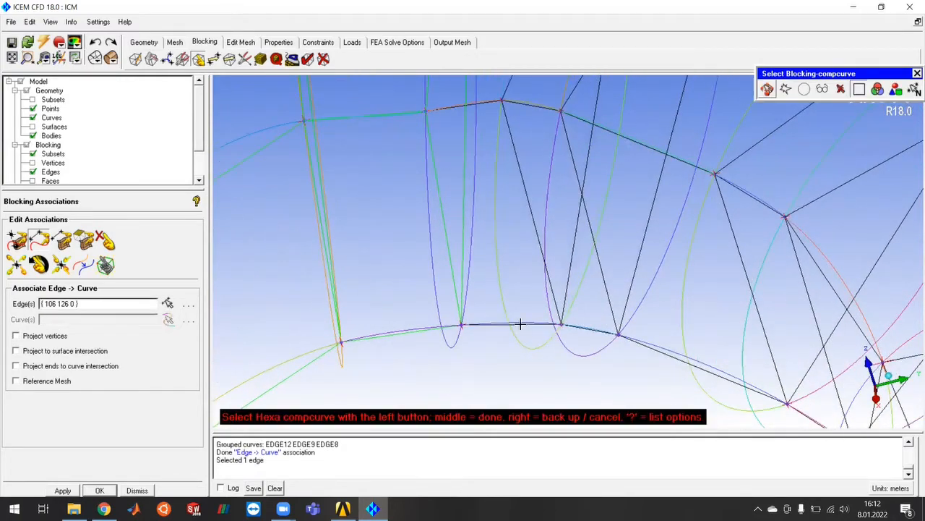
left_click(522, 321)
middle_click(527, 275)
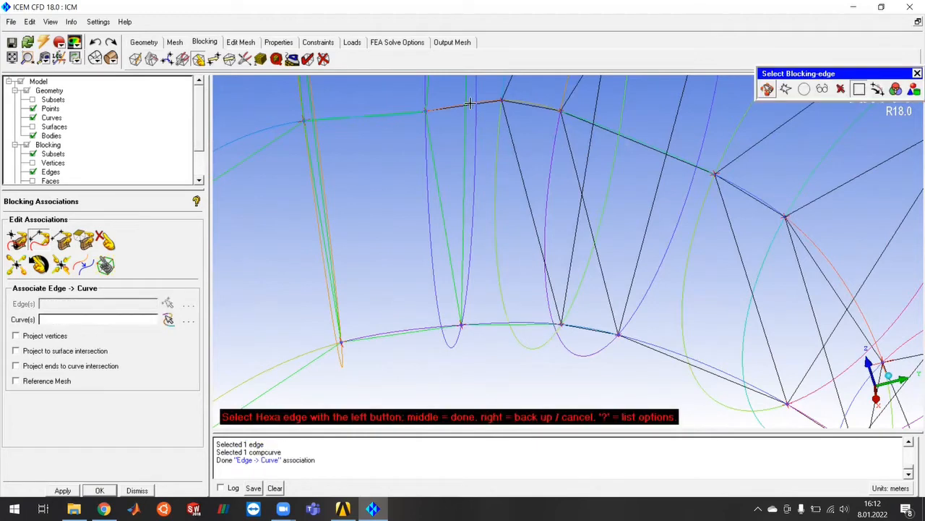
middle_click(519, 143)
left_click(511, 110)
middle_click(512, 134)
scroll(516, 151, "down", 6)
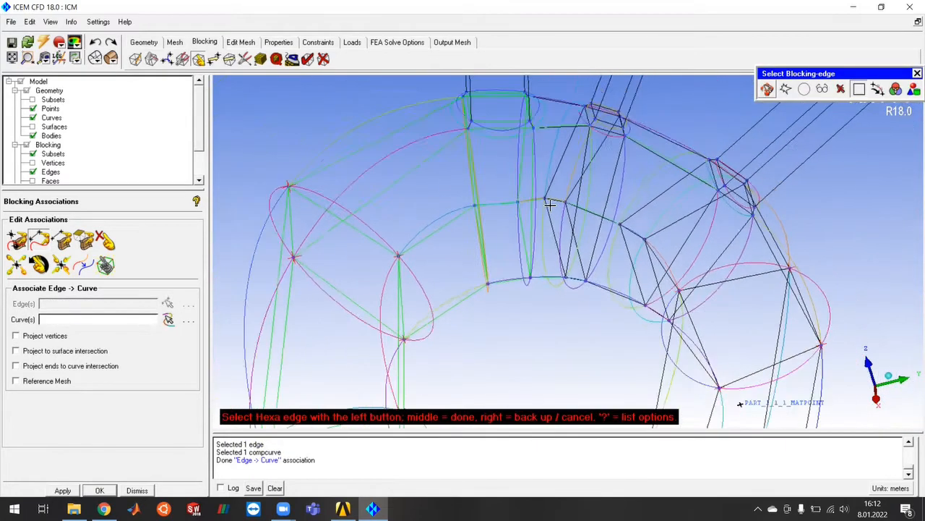
Associate the two outer arch edges between the first and second branches with their neighbouring lengthwise curves.
scroll(553, 129, "up", 6)
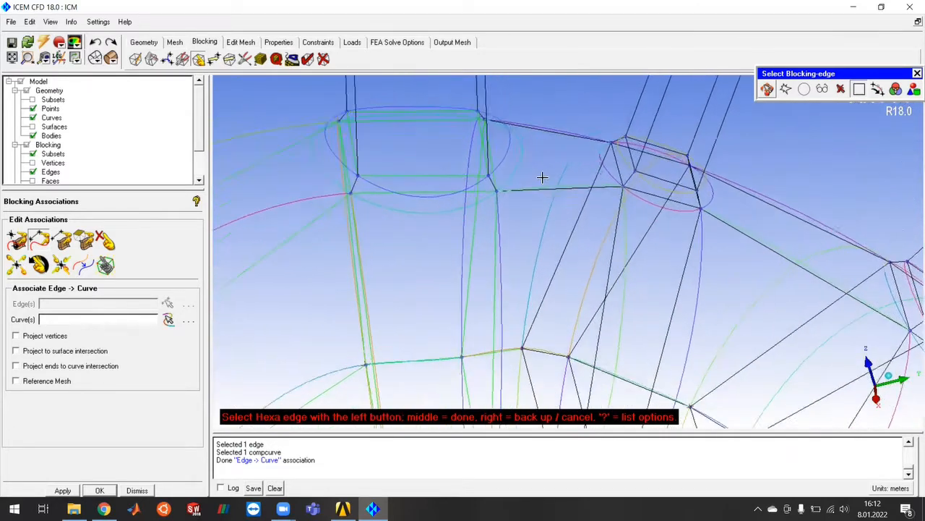
left_click(563, 175)
middle_click(557, 194)
left_click(564, 177)
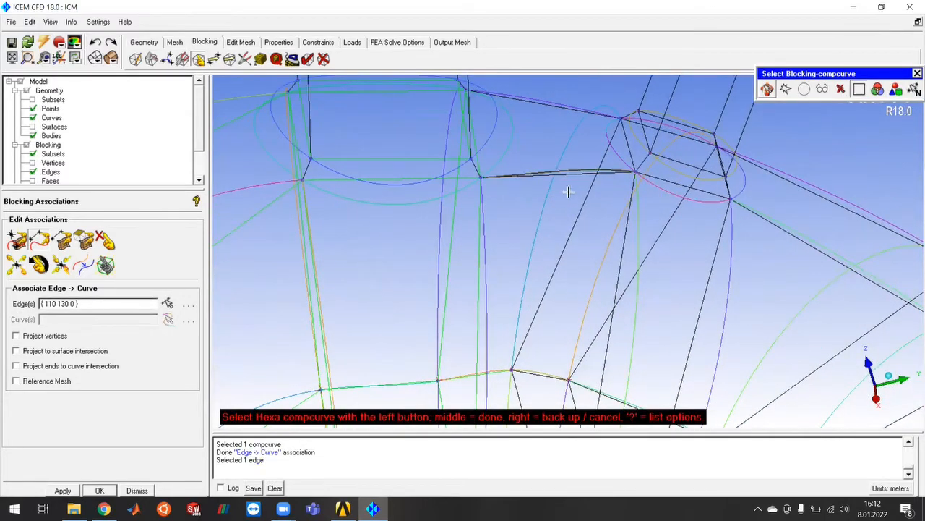
middle_click(569, 192)
left_click(548, 105)
middle_click(543, 135)
left_click(558, 106)
middle_click(589, 91)
scroll(636, 216, "down", 4)
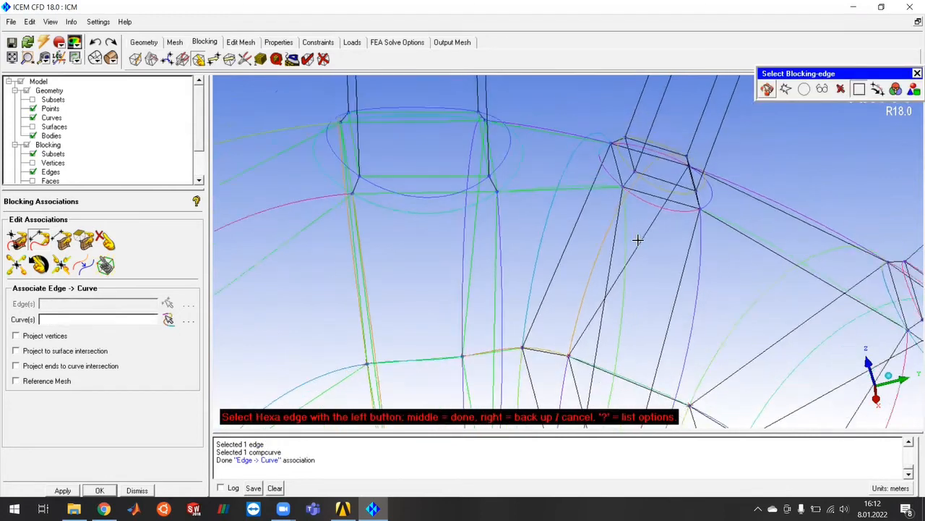
Associate the three block edges of the arch section just before the second branch with that section's three curves.
middle_click_drag(630, 270, 597, 195)
left_click(587, 189)
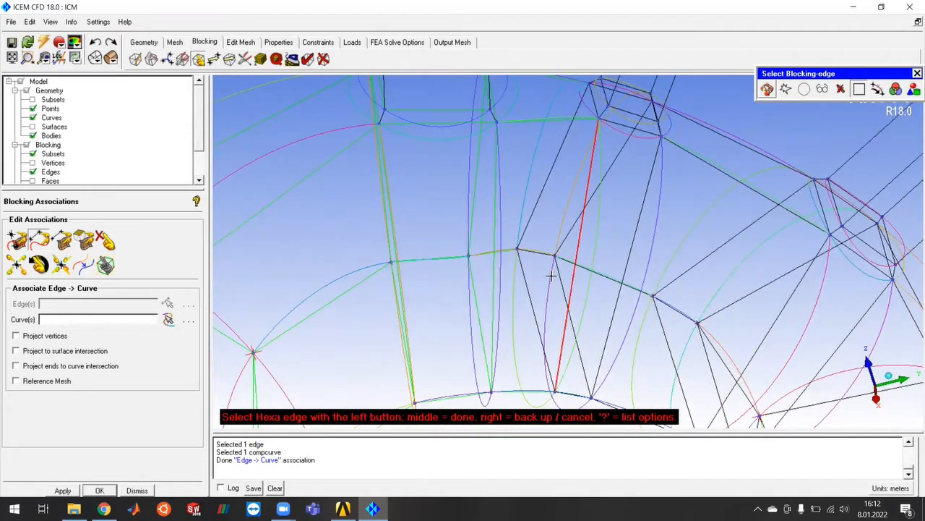
left_click(528, 292)
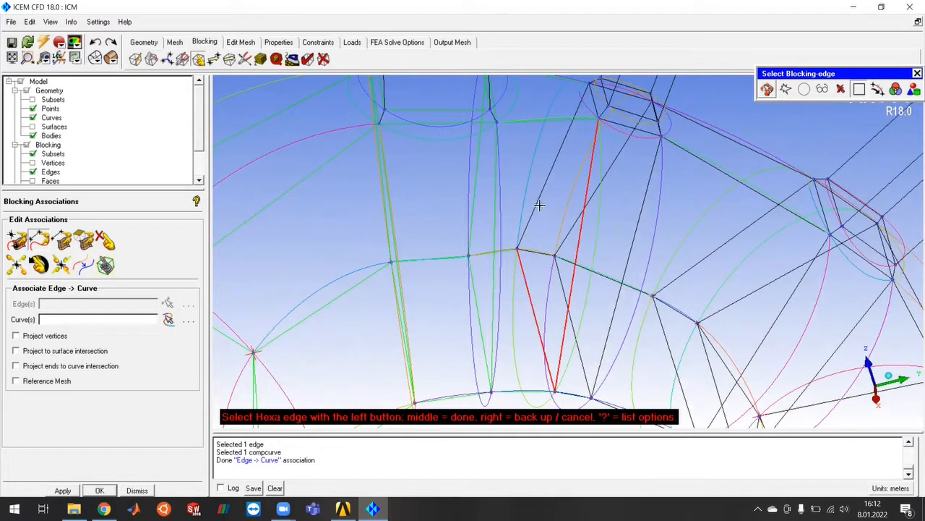
middle_click(616, 215)
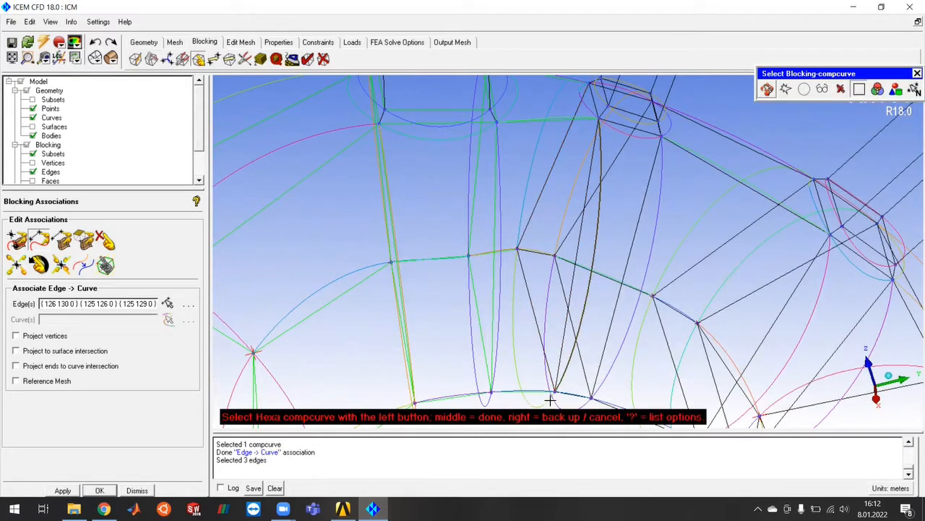
left_click(648, 213)
middle_click(641, 210)
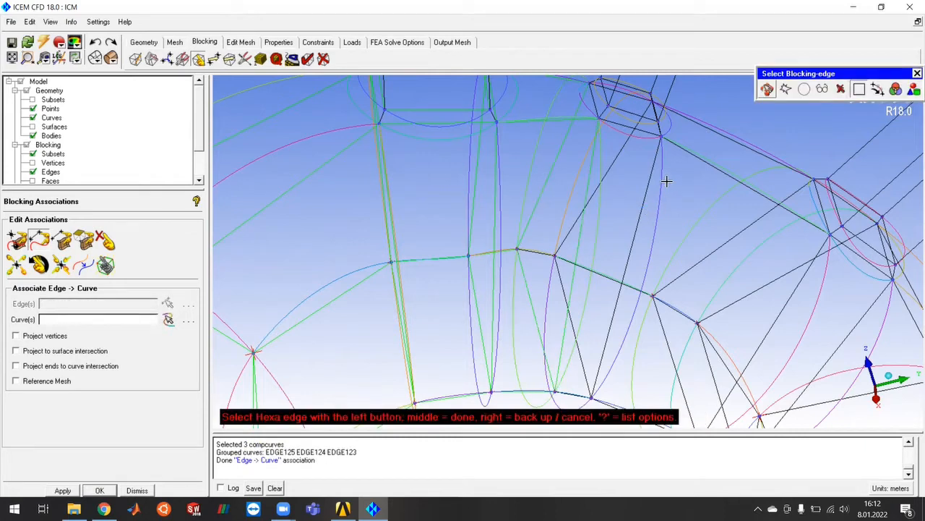
Associate the two lengthwise arch edges directly below the second branch with their neighbouring lengthwise curves.
middle_click_drag(644, 330, 637, 245, "ctrl")
scroll(560, 308, "up", 6)
middle_click_drag(603, 354, 596, 268, "ctrl")
scroll(556, 281, "up", 2)
left_click(546, 277)
middle_click(554, 254)
left_click(555, 261)
middle_click(559, 251)
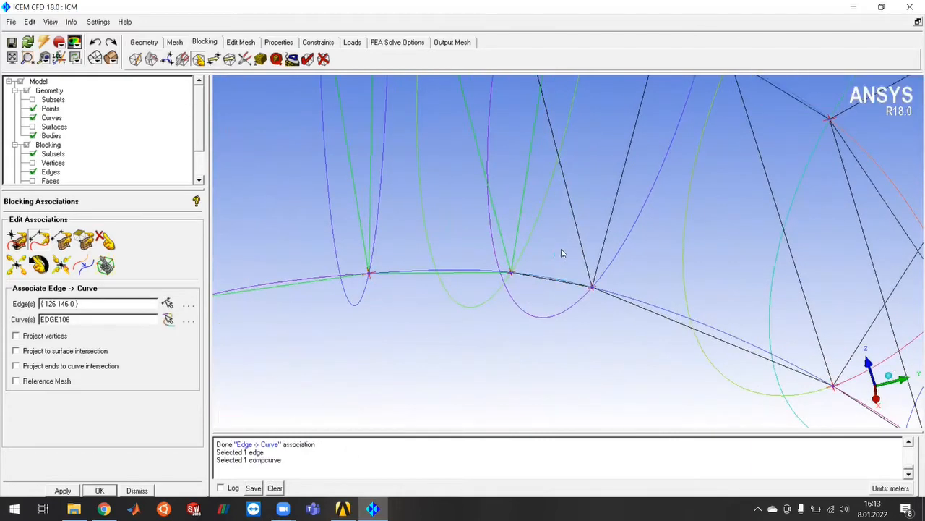
scroll(558, 253, "up", 3)
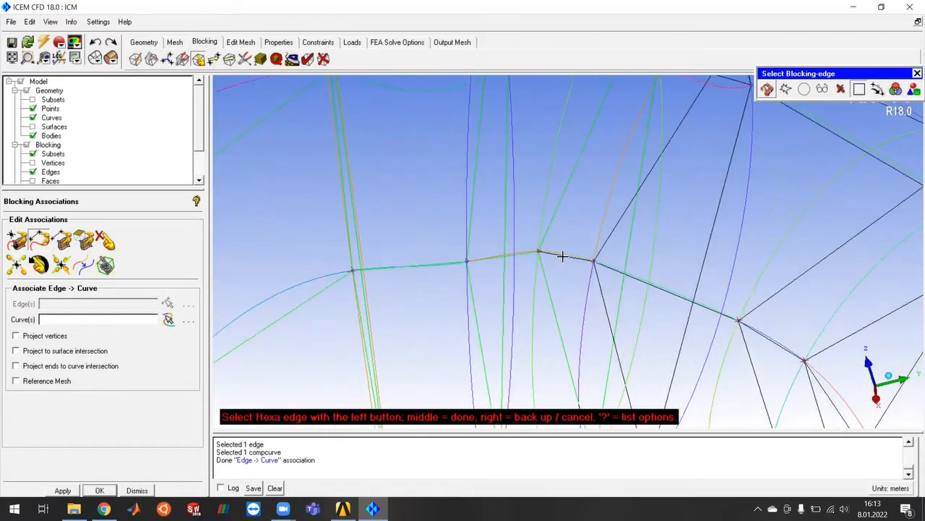
middle_click(562, 275)
left_click(571, 253)
middle_click(611, 224)
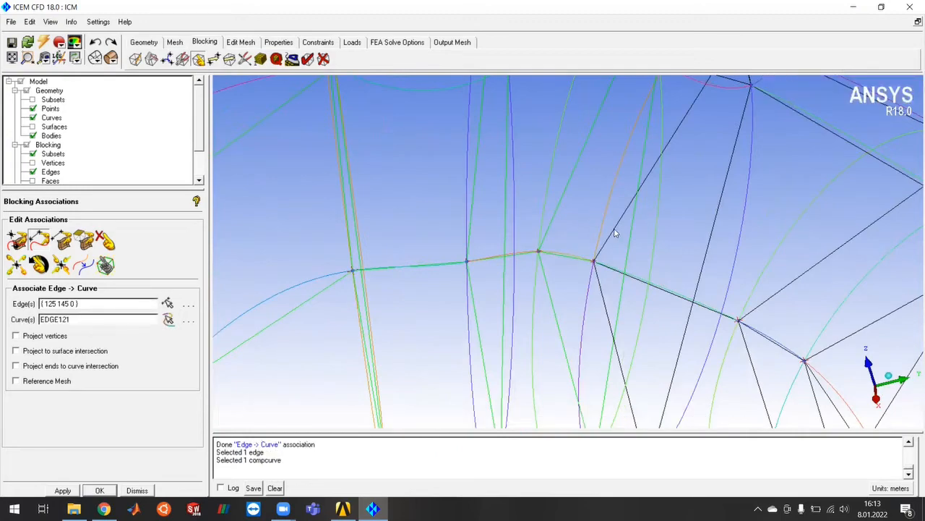
Associate the four outer block edges at the second branch's junction with the arch with the five curves of the surrounding outer ring.
scroll(609, 216, "down", 2)
scroll(613, 215, "down", 2)
scroll(640, 165, "up", 2)
middle_click_drag(654, 123, 535, 215)
scroll(570, 212, "up", 1)
middle_click_drag(650, 246, 432, 219)
left_click(429, 218)
left_click(335, 179)
middle_click(492, 214)
left_click(393, 231)
left_click(442, 223)
left_click(407, 179)
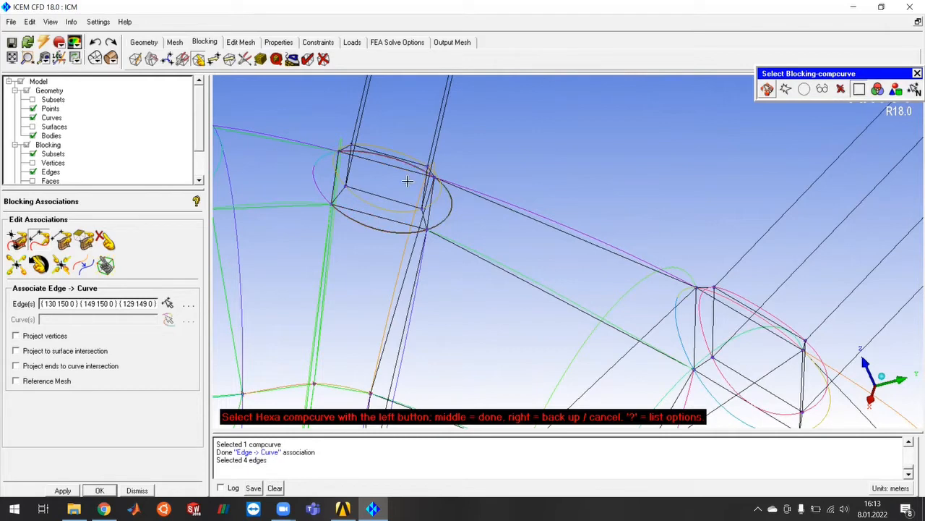
left_click(316, 177)
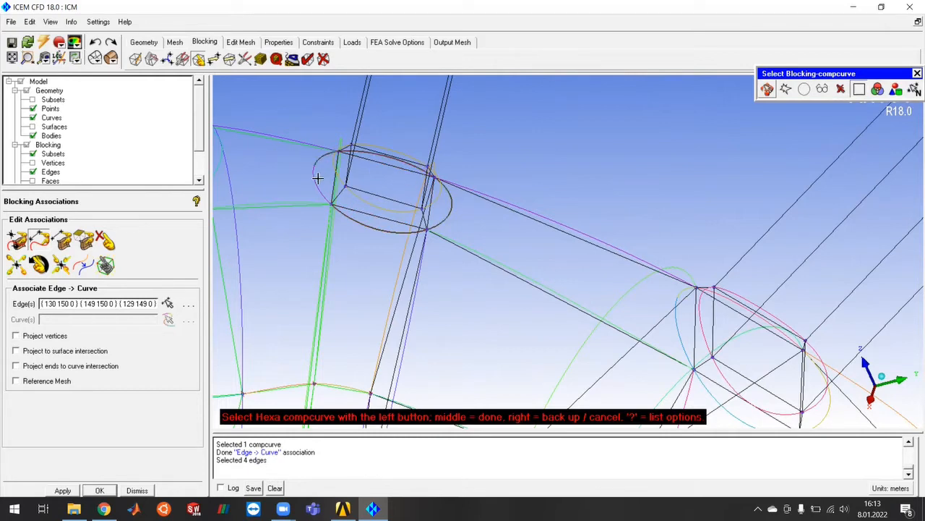
middle_click(528, 165)
Associate the four block edges of the inner section at the base of the second branch with its closed ring curve.
key("F9")
left_click_drag(514, 227, 523, 273)
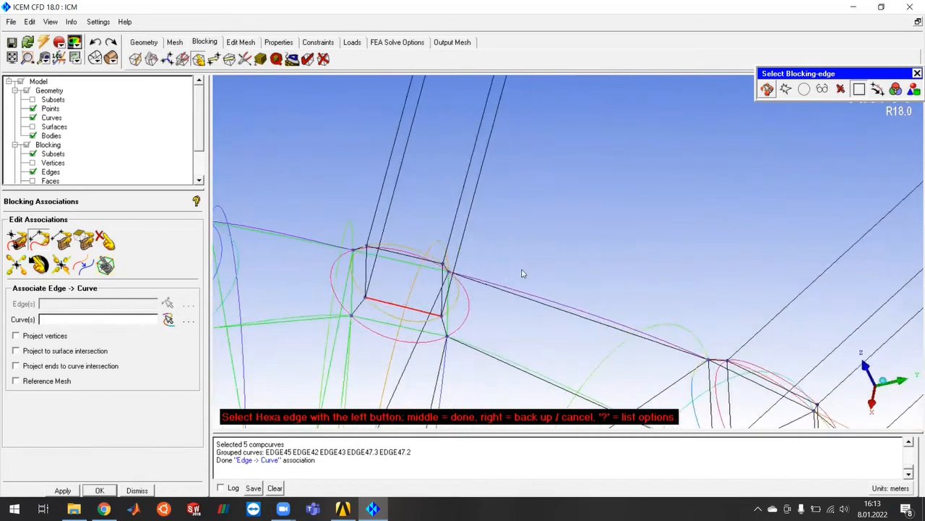
left_click(441, 297)
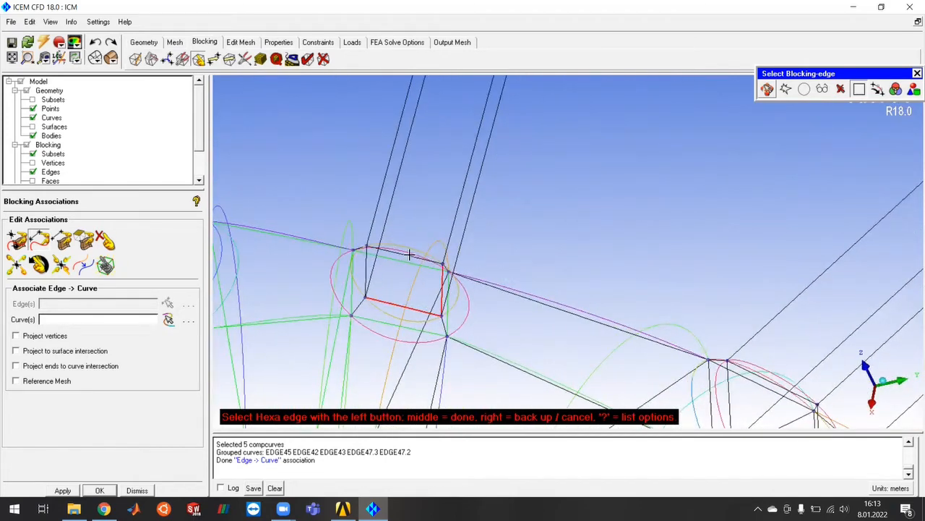
left_click(366, 261)
middle_click(521, 271)
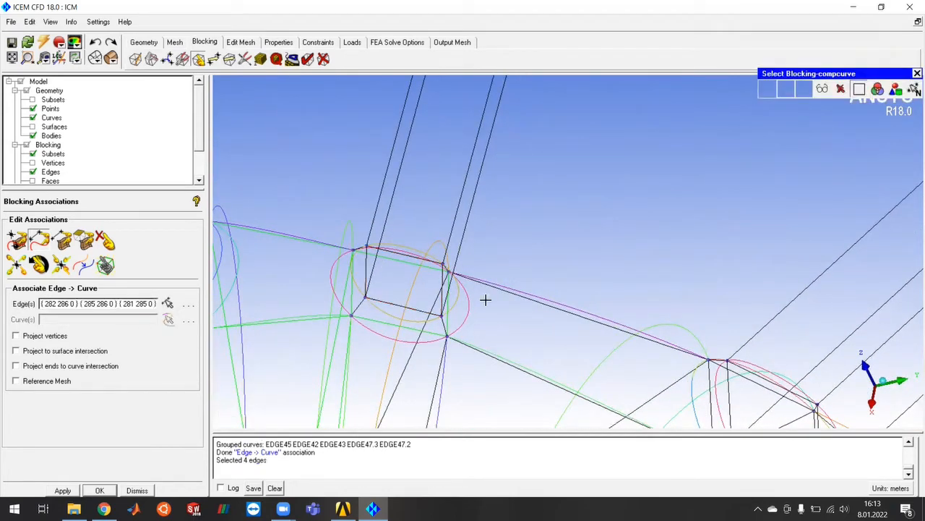
left_click(385, 314)
middle_click(559, 256)
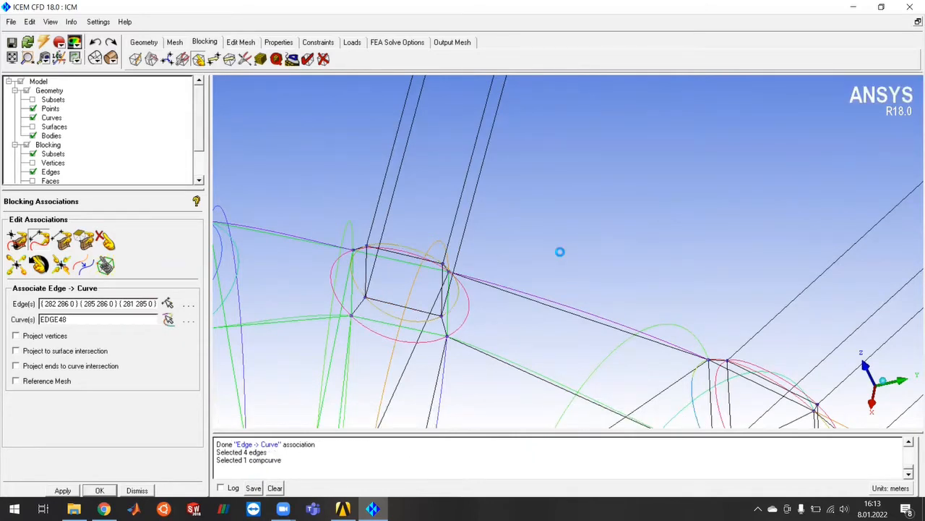
Select the four block edges at the free upper end of the second branch and its circular end curve for association.
scroll(502, 287, "down", 4)
middle_click_drag(575, 221, 581, 380)
scroll(588, 180, "up", 1)
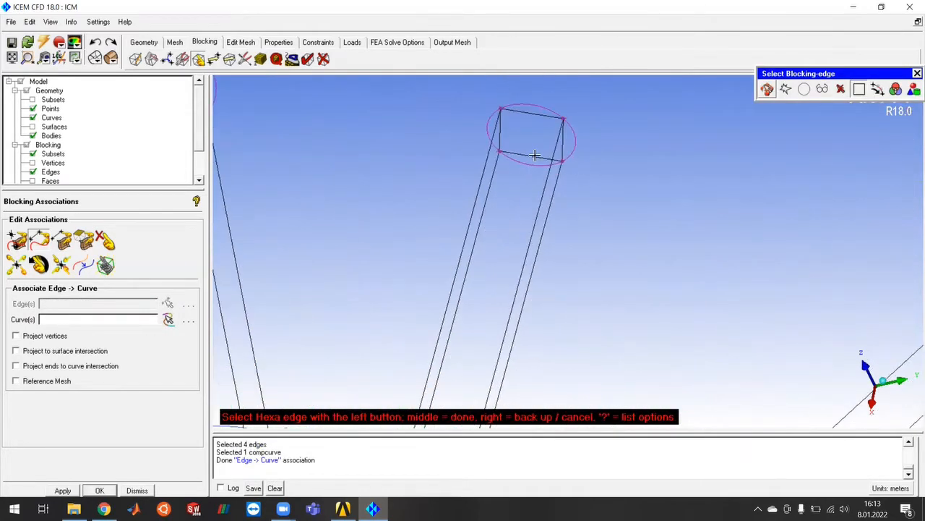
left_click(562, 137)
left_click(550, 116)
left_click(500, 130)
middle_click(642, 174)
scroll(680, 287, "down", 3)
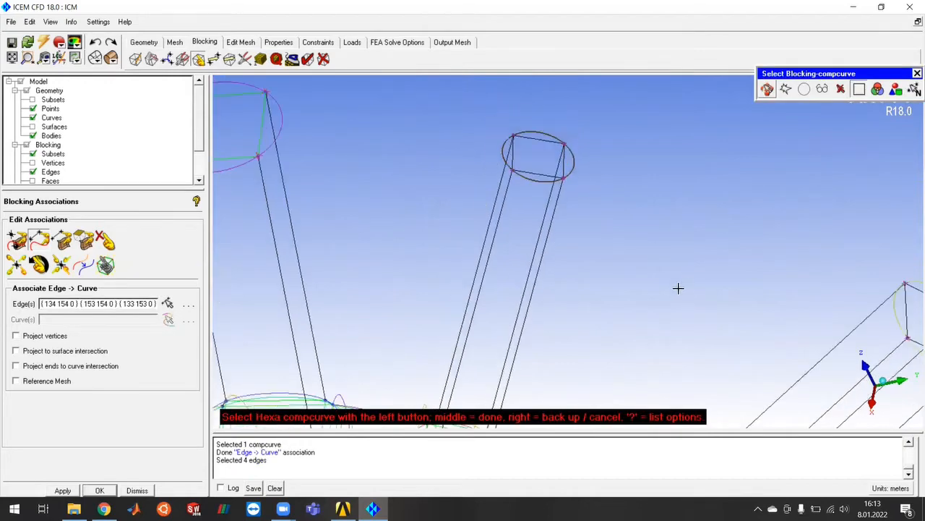
scroll(643, 301, "down", 2)
middle_click_drag(613, 292, 623, 132)
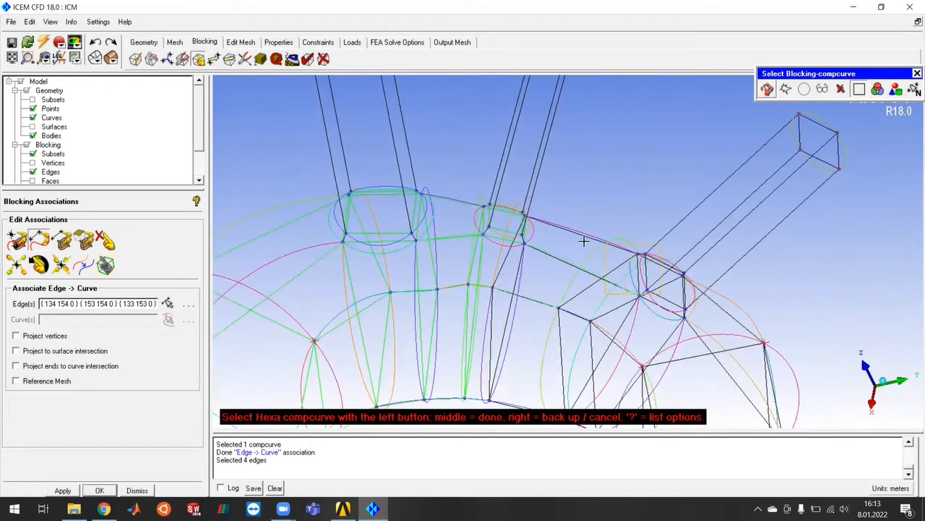
left_click_drag(699, 288, 579, 243)
middle_click_drag(437, 234, 547, 223)
scroll(564, 235, "up", 3)
scroll(522, 201, "up", 2)
scroll(572, 238, "down", 2)
left_click(501, 200)
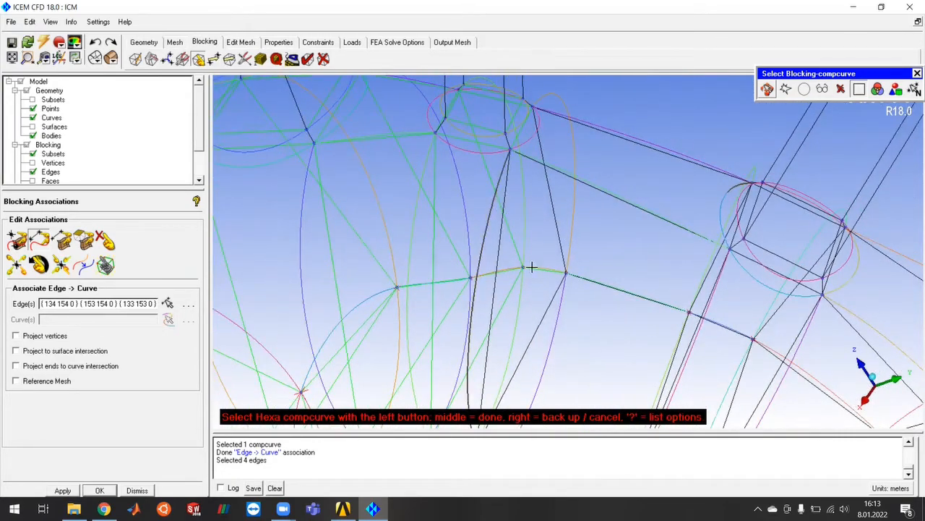
right_click(544, 220)
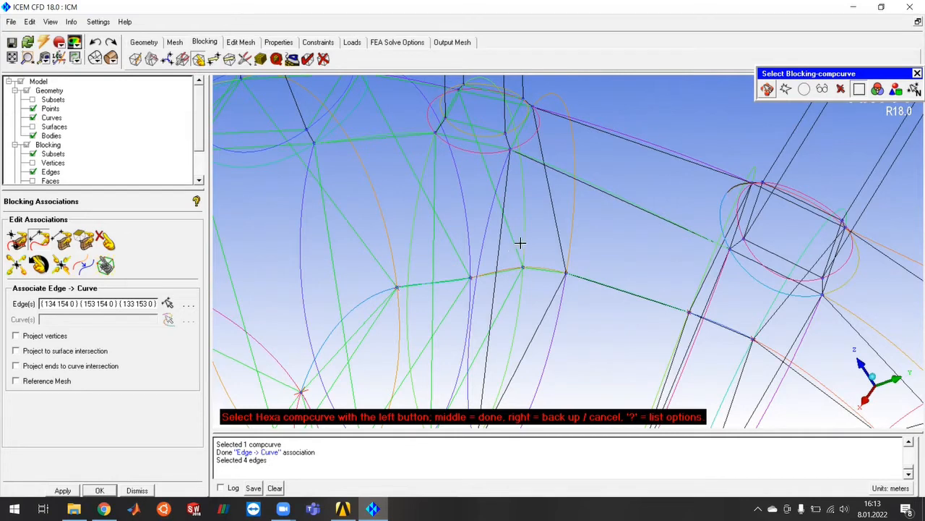
Associate the four selected block edges around the middle branch's base with the curves EDGE46, EDGE238.3 and EDGE183.
scroll(521, 243, "down", 5)
scroll(598, 146, "up", 5)
middle_click(546, 186)
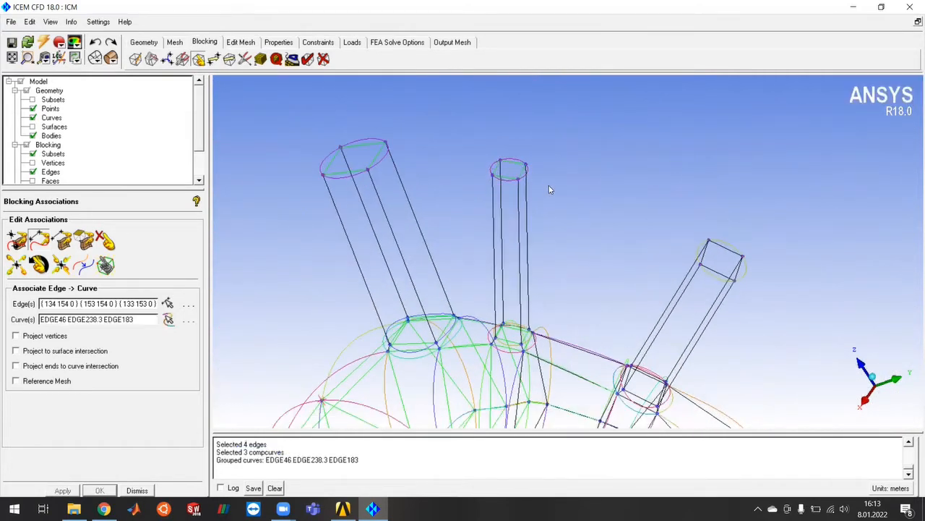
Turn on the association display for the block edges and check the arrows around the branches and the arch.
scroll(549, 271, "up", 5)
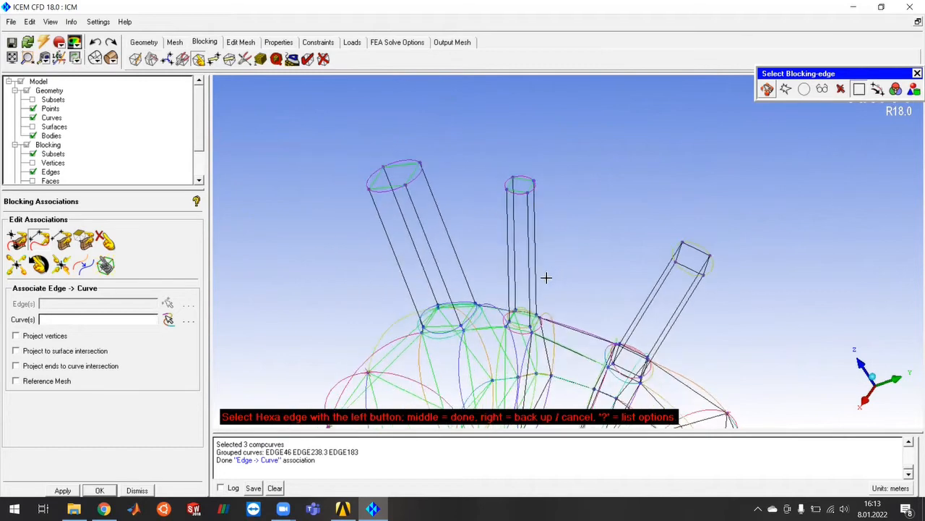
scroll(499, 267, "down", 5)
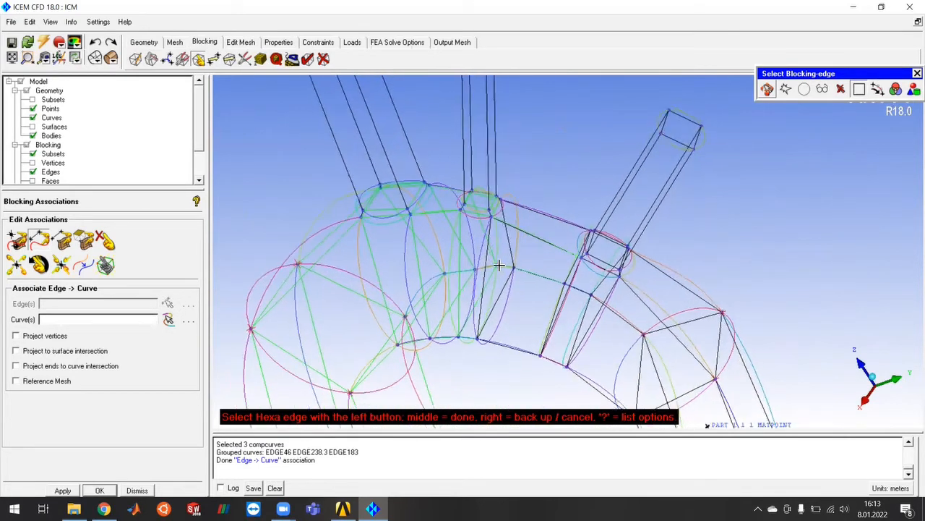
middle_click_drag(574, 188, 570, 186)
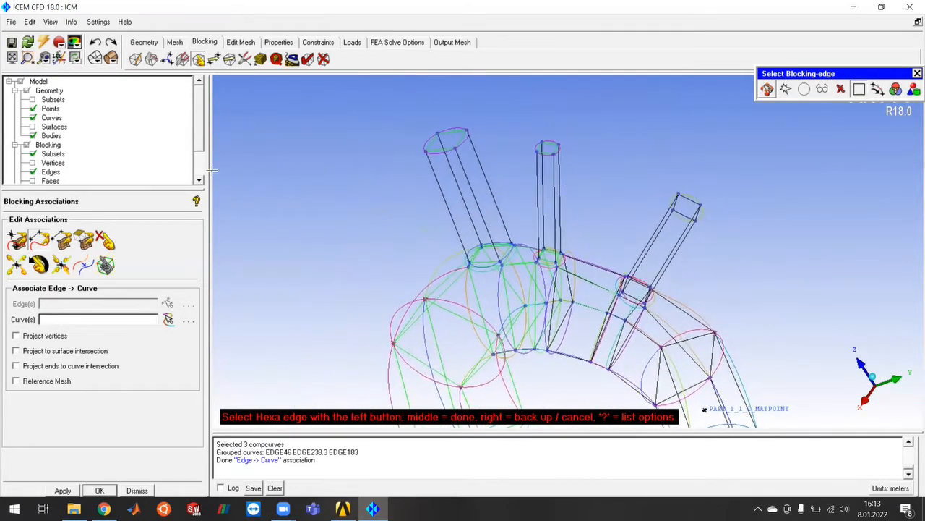
right_click(56, 172)
left_click(83, 188)
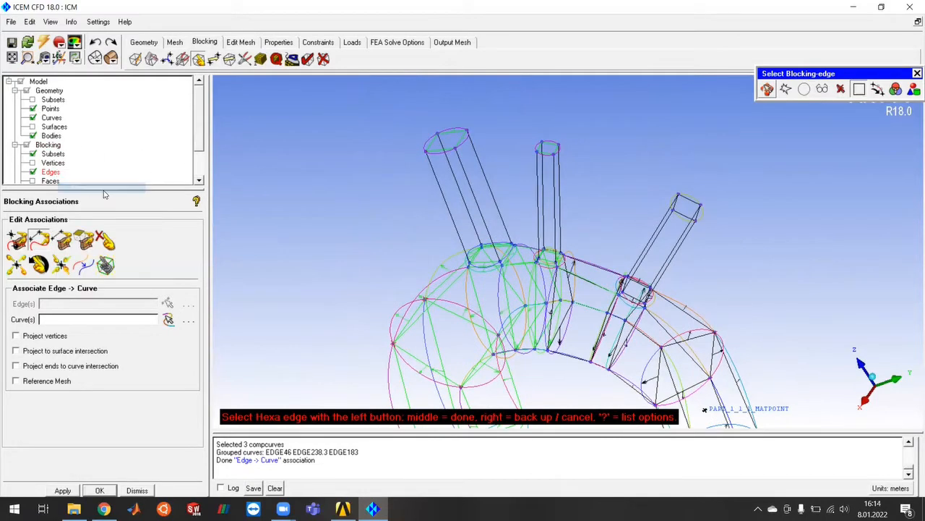
scroll(578, 173, "up", 5)
middle_click_drag(535, 105, 559, 275)
scroll(564, 261, "up", 5)
scroll(593, 258, "down", 2)
scroll(593, 263, "down", 6)
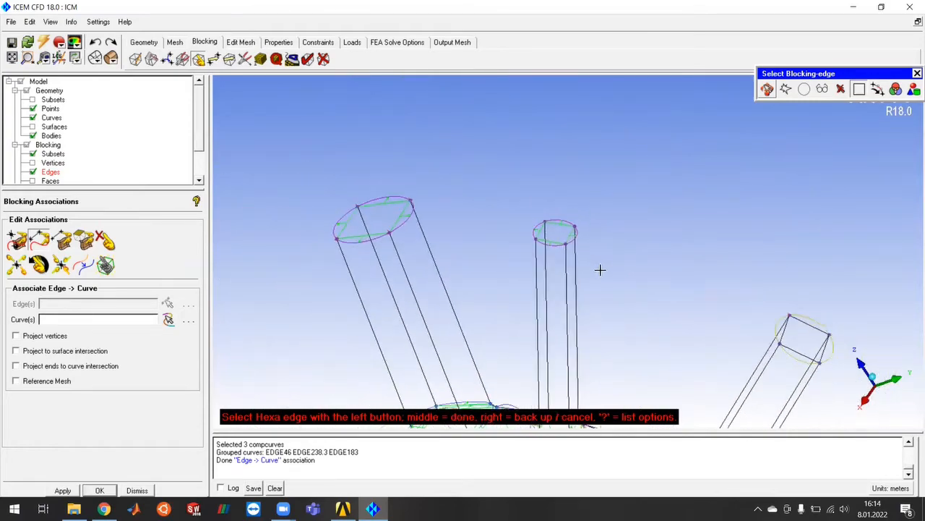
scroll(508, 285, "up", 8)
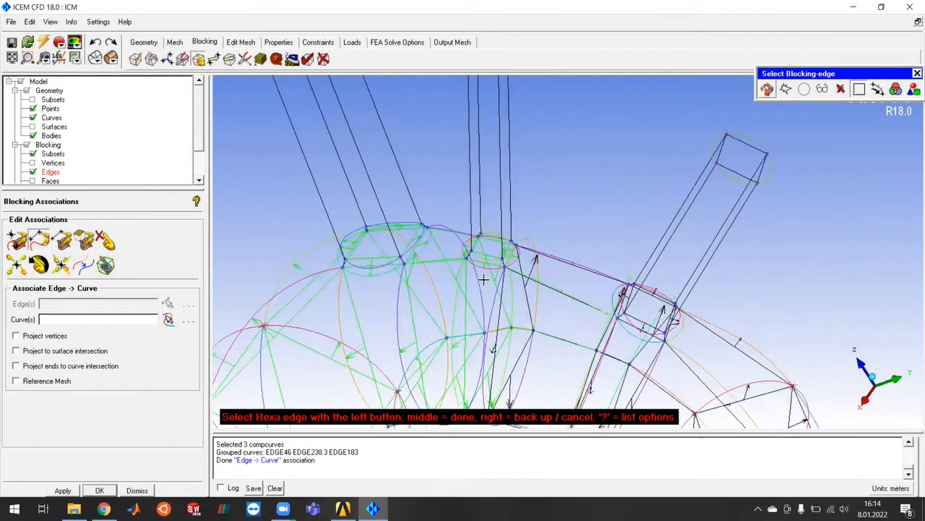
scroll(560, 257, "up", 2)
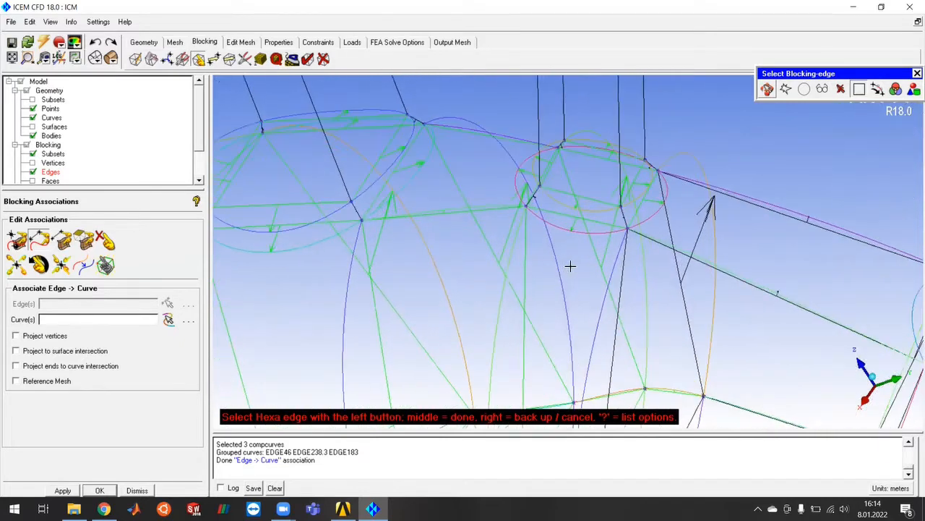
scroll(573, 266, "down", 3)
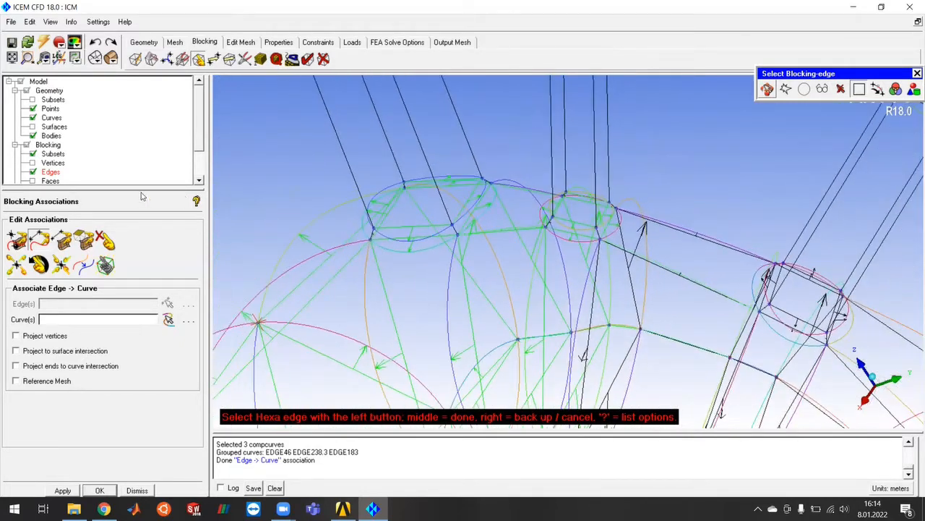
Turn off the association display for the block edges and dismiss the error message.
right_click(49, 173)
left_click(80, 187)
scroll(531, 282, "down", 2)
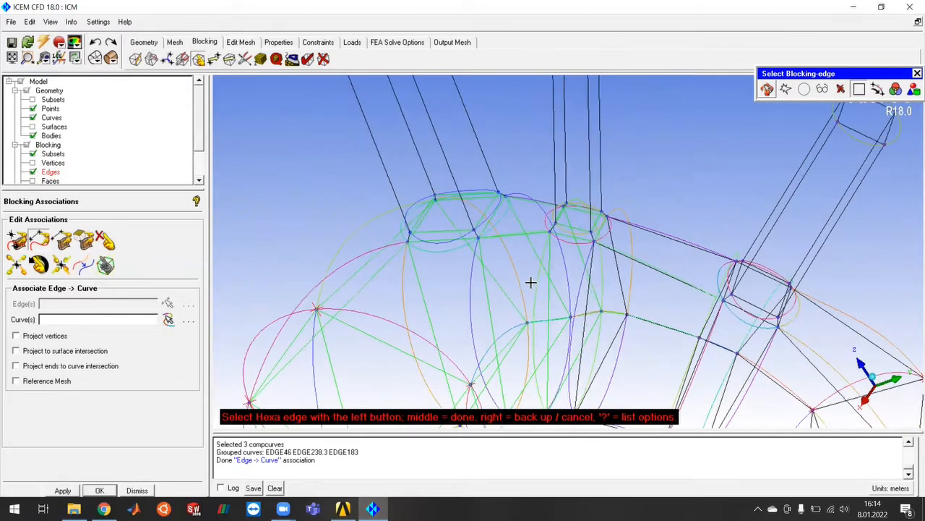
right_click(48, 172)
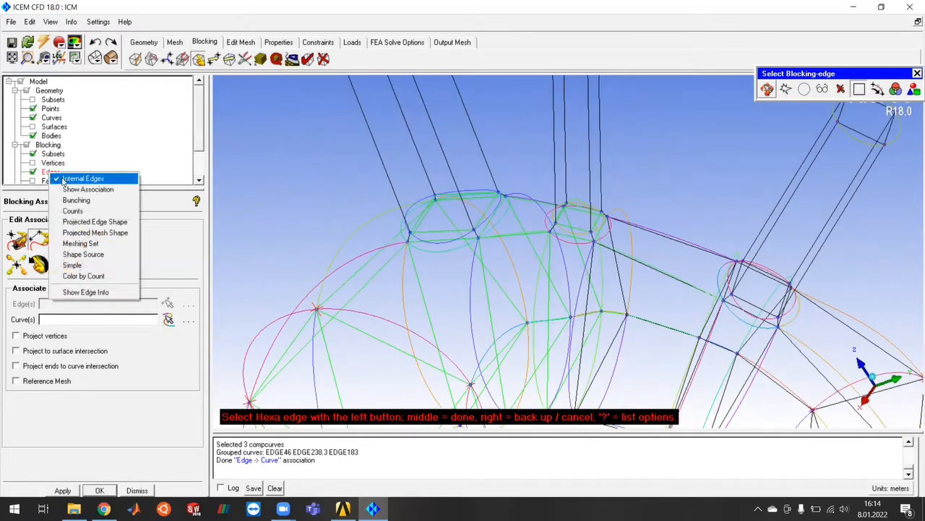
left_click(297, 175)
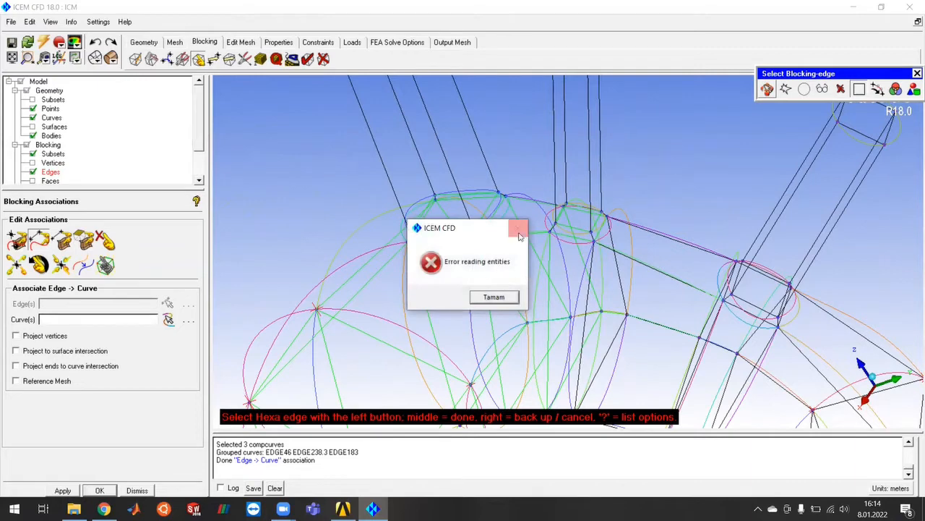
left_click(519, 230)
Try to select the block edges of the arch cross-section beside the middle branch for a curve association.
scroll(646, 274, "down", 2)
middle_click_drag(625, 294, 522, 239)
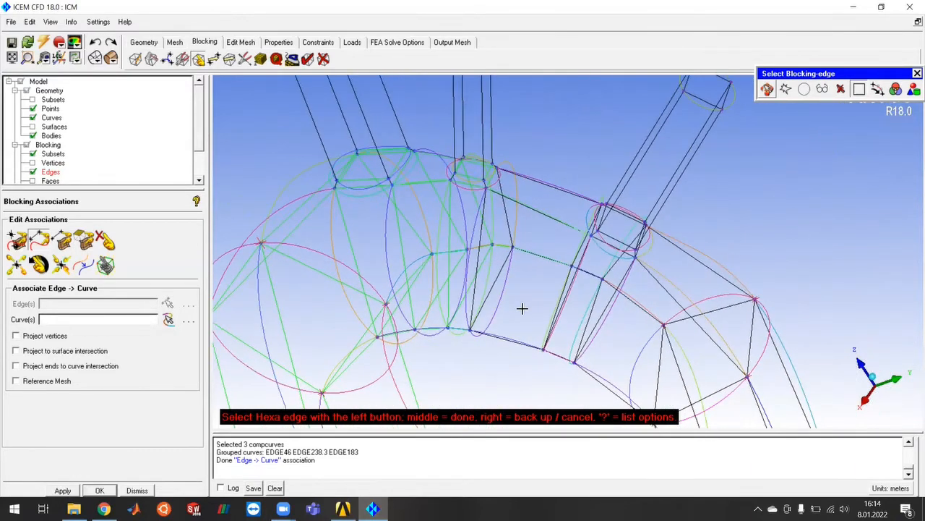
left_click(495, 279)
left_click(502, 297)
middle_click(527, 303)
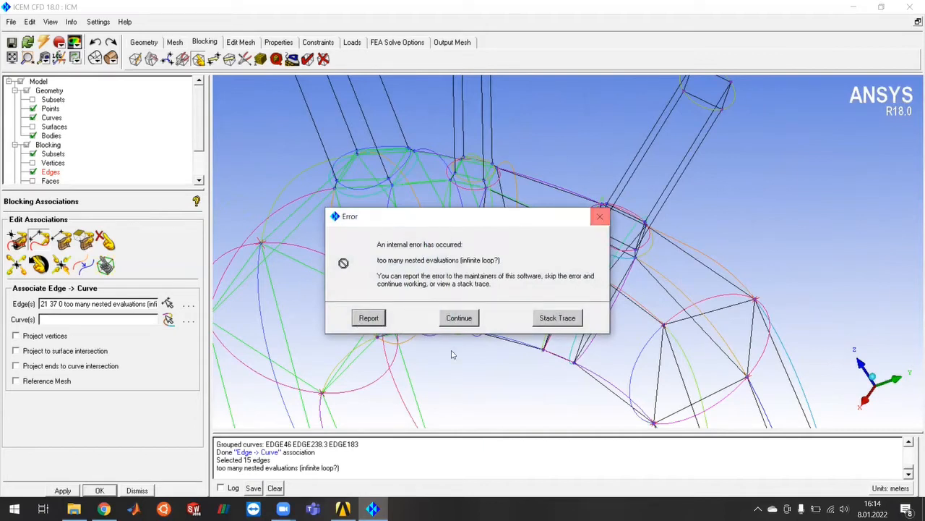
left_click(457, 324)
left_click_drag(496, 220, 558, 222)
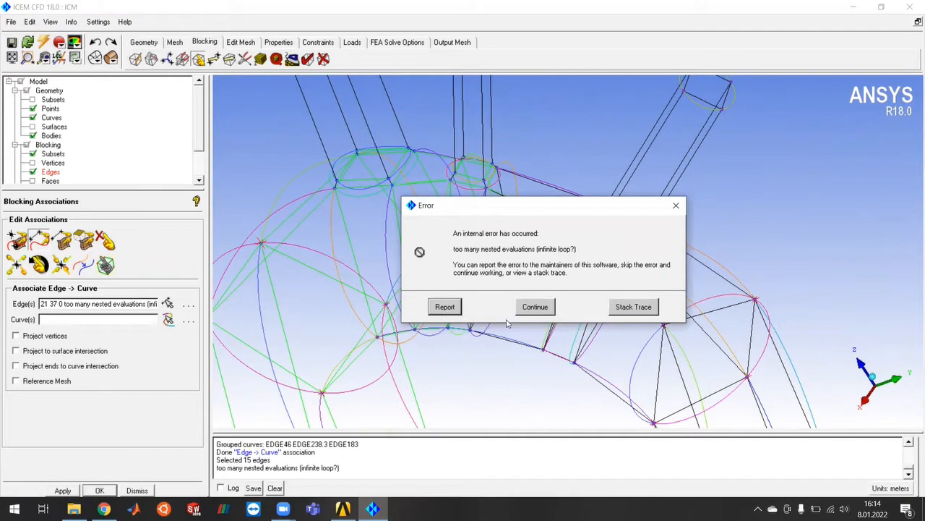
left_click_drag(535, 208, 442, 204)
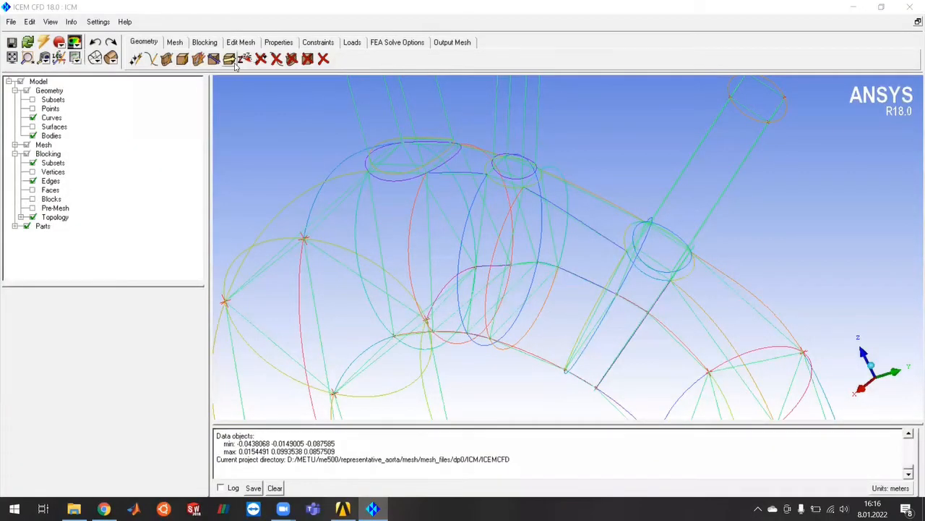
Reopen the edge-to-curve association in the blocking tools and clear the leftover entry from the edge selection.
left_click(204, 42)
left_click(41, 337)
scroll(552, 193, "up", 2)
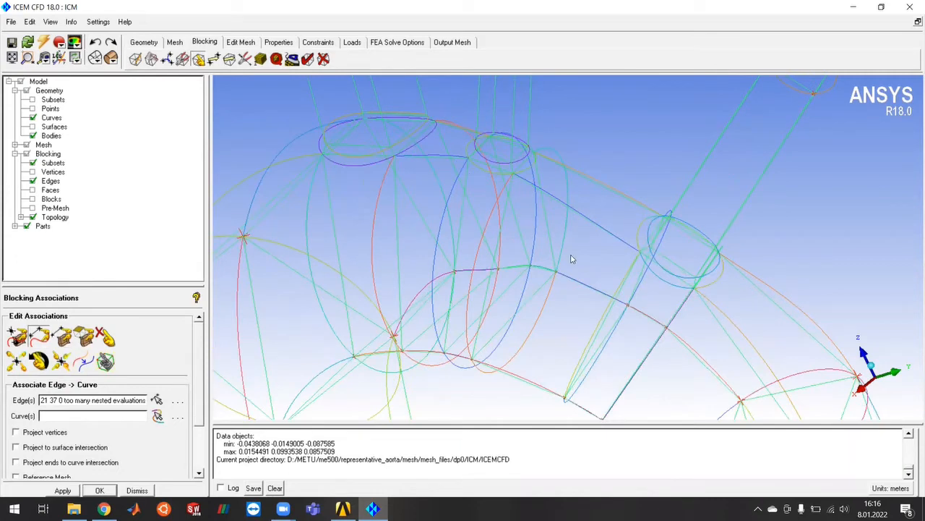
scroll(564, 192, "up", 2)
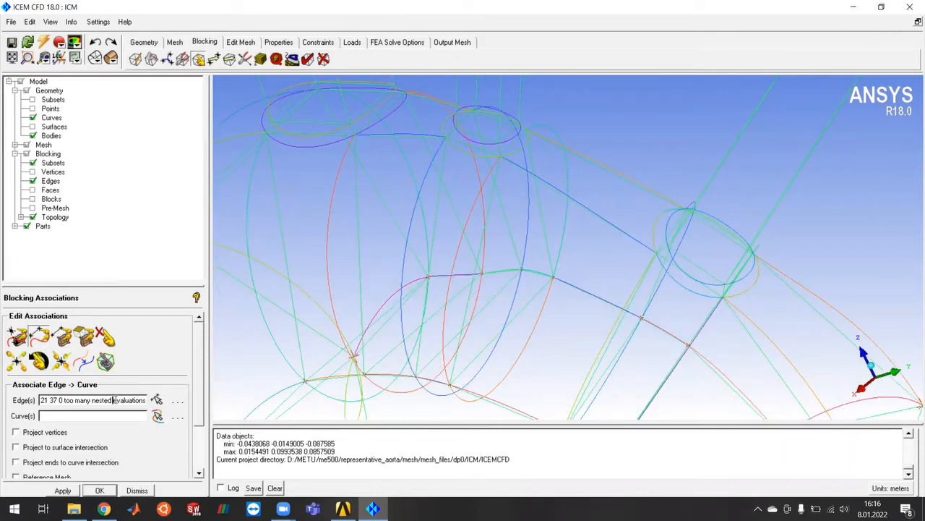
key("Delete")
key("Delete")
key("Delete")
key("Delete")
key("Delete")
key("Delete")
key("Delete")
key("Delete")
key("Delete")
key("Delete")
key("Delete")
key("Delete")
key("Delete")
key("Delete")
key("Delete")
key("Delete")
key("Delete")
key("Delete")
key("Delete")
key("Delete")
key("Delete")
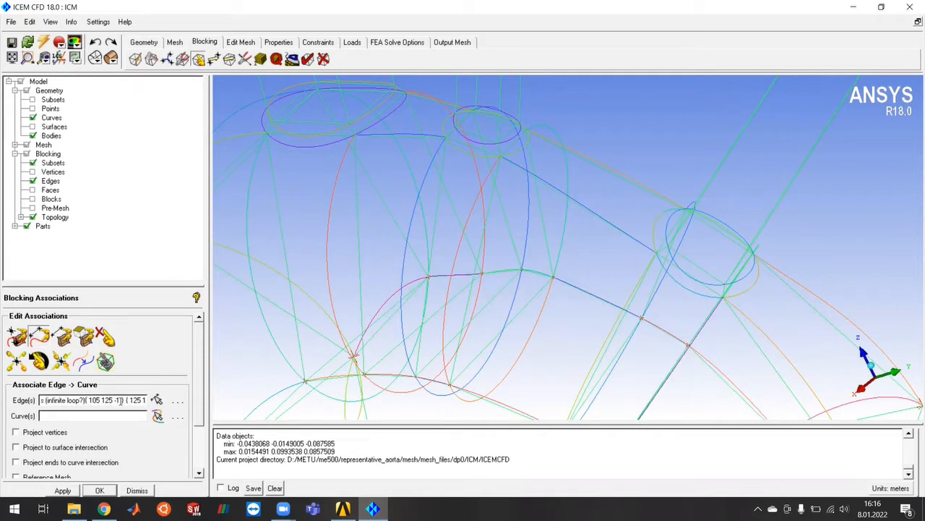
key("Delete")
key("Delete")
key("Delete")
key("Delete")
key("Delete")
key("Delete")
key("Delete")
key("Delete")
key("Delete")
key("Delete")
key("Delete")
key("Delete")
key("Delete")
key("Delete")
key("Delete")
key("Delete")
key("Delete")
key("Delete")
key("Delete")
key("Delete")
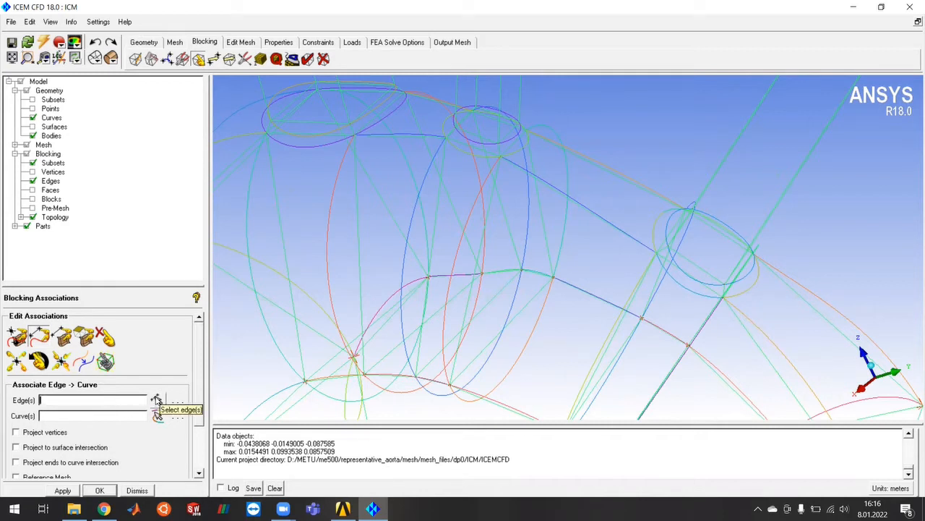
Associate the upper front arch edge between the middle branch and the slanted branch with curve EDGE218.
left_click(157, 400)
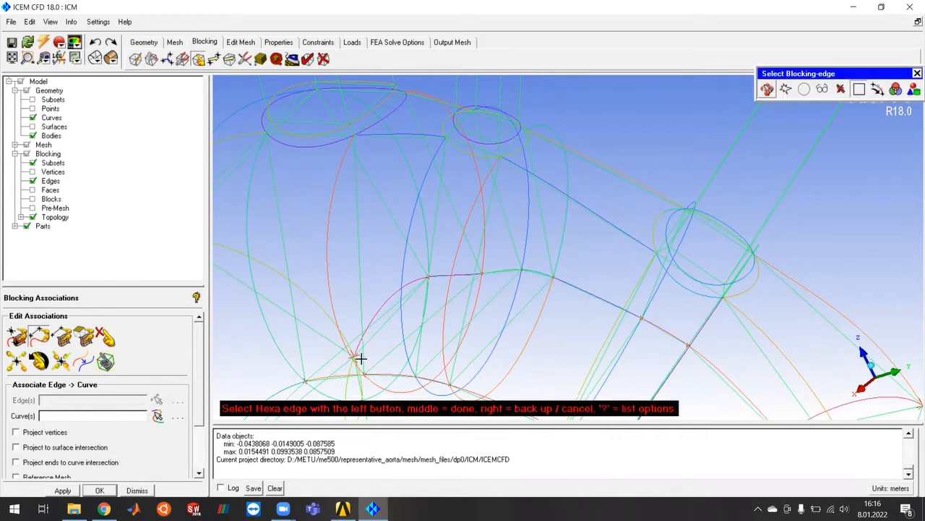
scroll(524, 180, "up", 1)
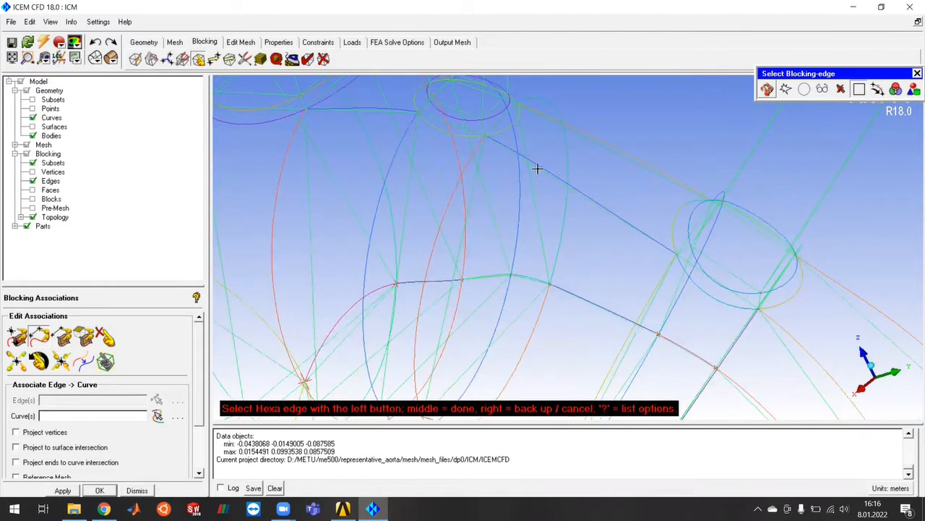
left_click(537, 169)
scroll(607, 172, "up", 1)
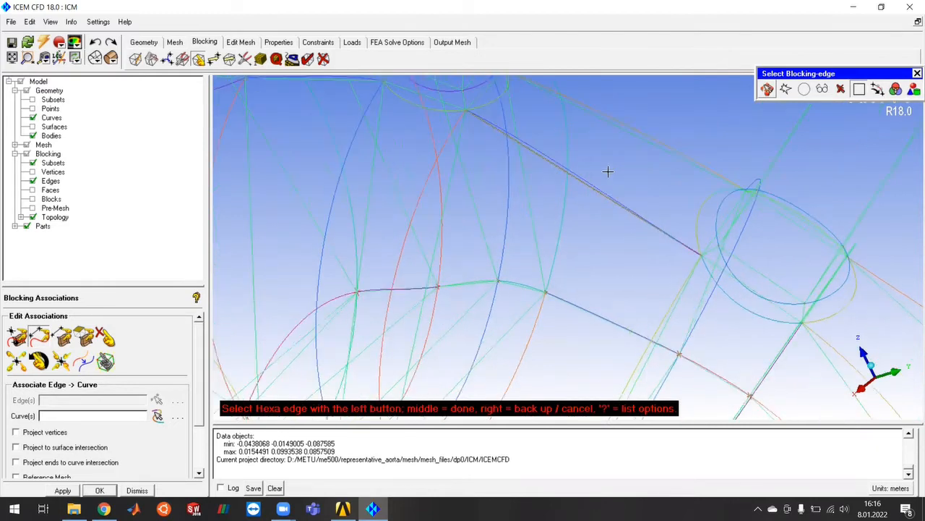
middle_click(607, 172)
left_click(603, 175)
middle_click(604, 173)
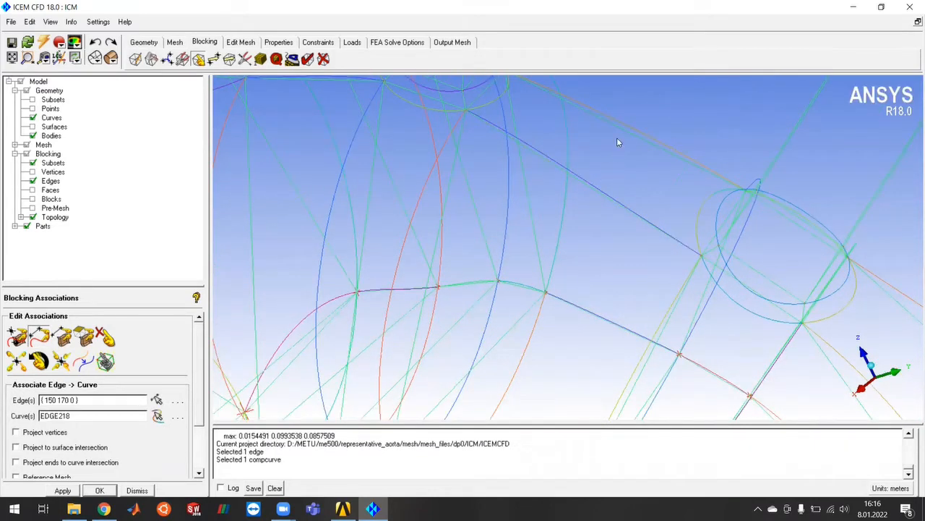
Associate the upper rear arch edge between the middle and slanted branches with the curve running alongside it.
left_click(624, 129)
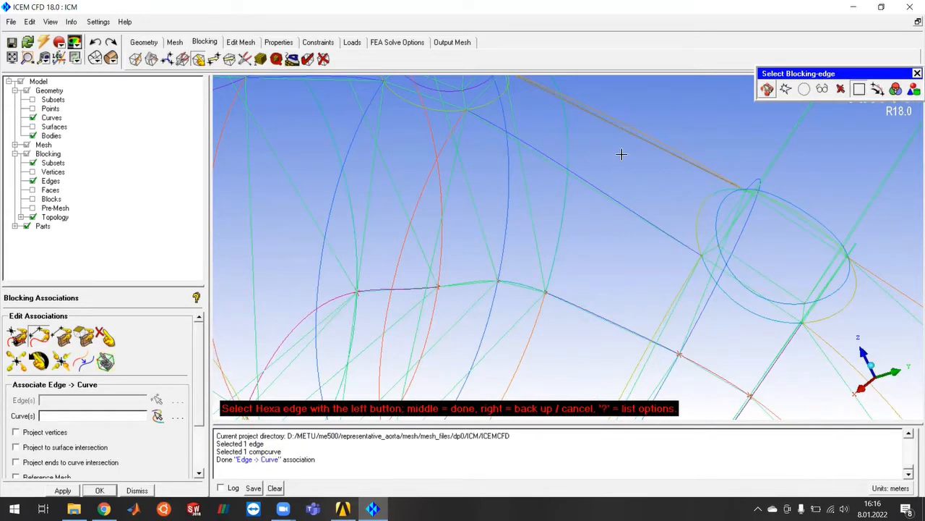
middle_click(622, 152)
left_click(639, 123)
middle_click(648, 133)
Associate the lengthwise edge midway down the arch, between the middle and slanted branch cross-sections, with its neighbouring curve.
scroll(588, 297, "down", 2)
scroll(556, 307, "up", 8)
middle_click_drag(613, 340, 600, 218, "ctrl")
left_click(598, 256)
middle_click(607, 271)
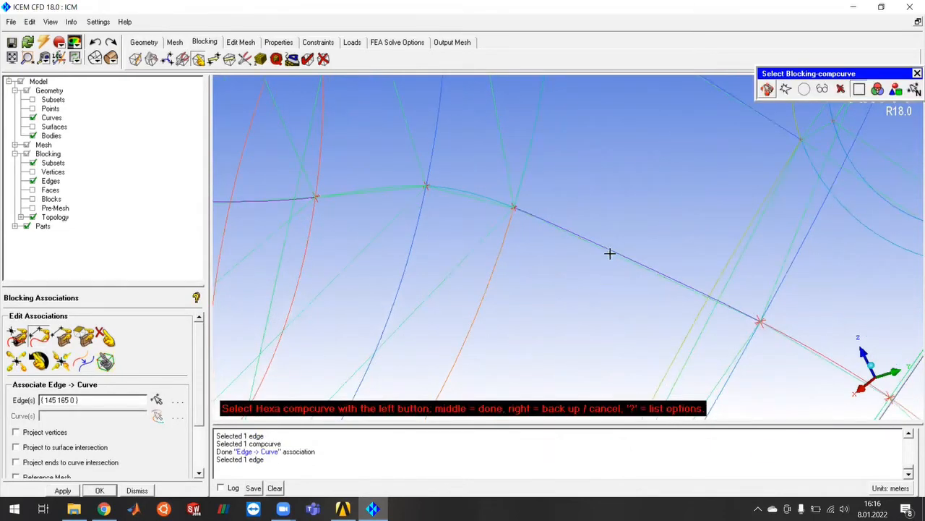
left_click(613, 253)
middle_click(610, 302)
Associate the lengthwise edge on the arch's underside, between the middle and slanted branch cross-sections, with its adjacent curve.
scroll(549, 329, "down", 4)
middle_click_drag(547, 325, 662, 76, "ctrl")
left_click(553, 264)
middle_click(552, 289)
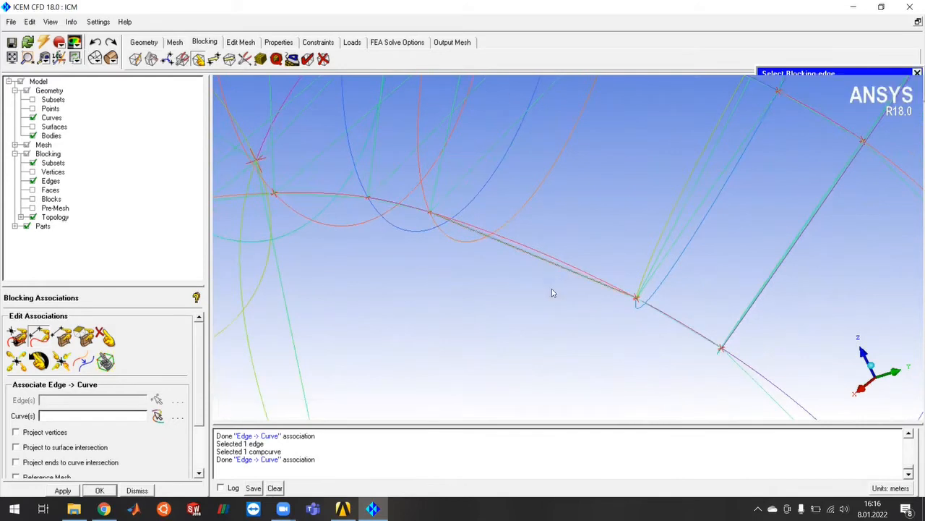
left_click(561, 261)
middle_click(546, 298)
Associate the three edges of the arch cross-section before the slanted branch with the curves EDGE132, EDGE131 and EDGE130.
scroll(548, 278, "down", 12)
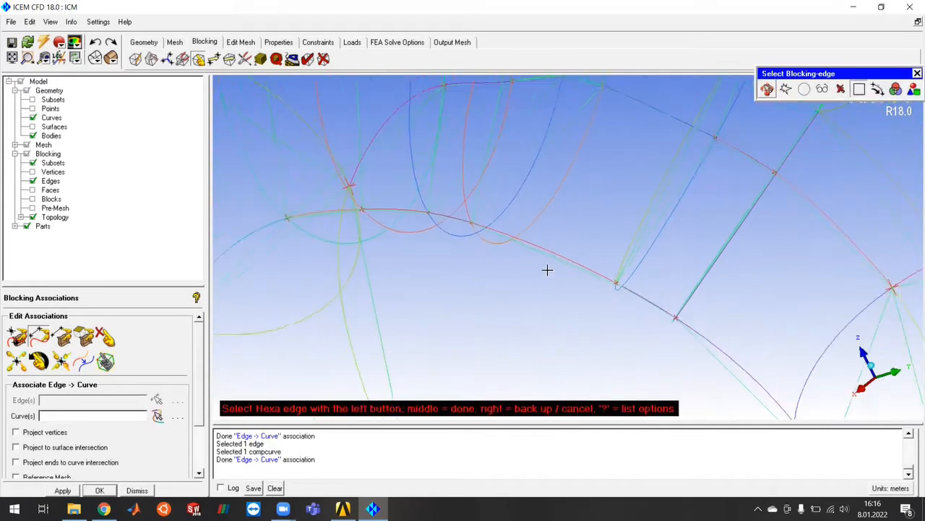
middle_click_drag(564, 193, 436, 194, "ctrl")
scroll(525, 255, "up", 4)
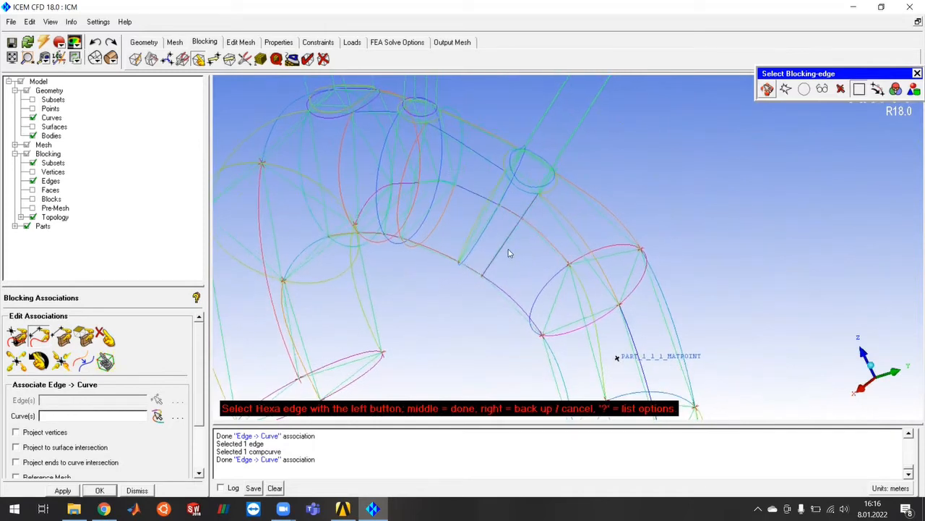
middle_click_drag(443, 203, 495, 233, "ctrl")
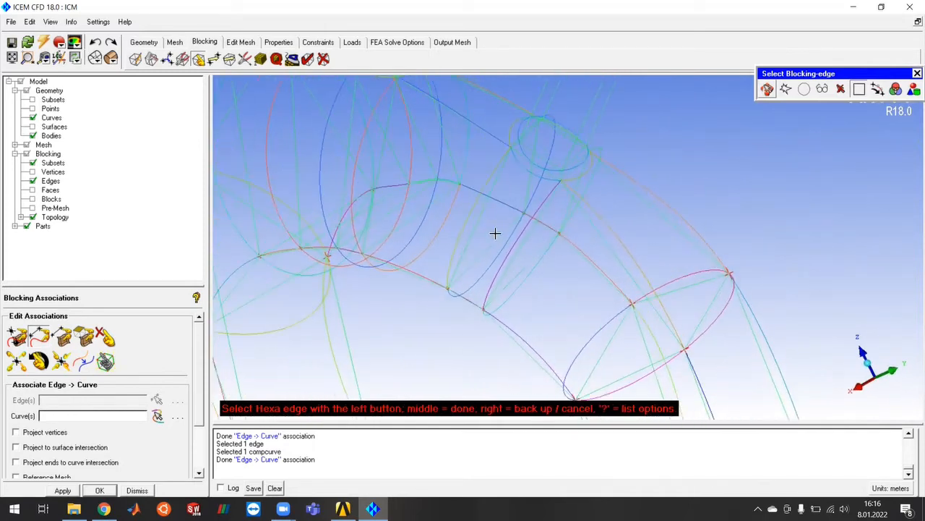
left_click(481, 229)
middle_click(681, 138)
left_click(438, 287)
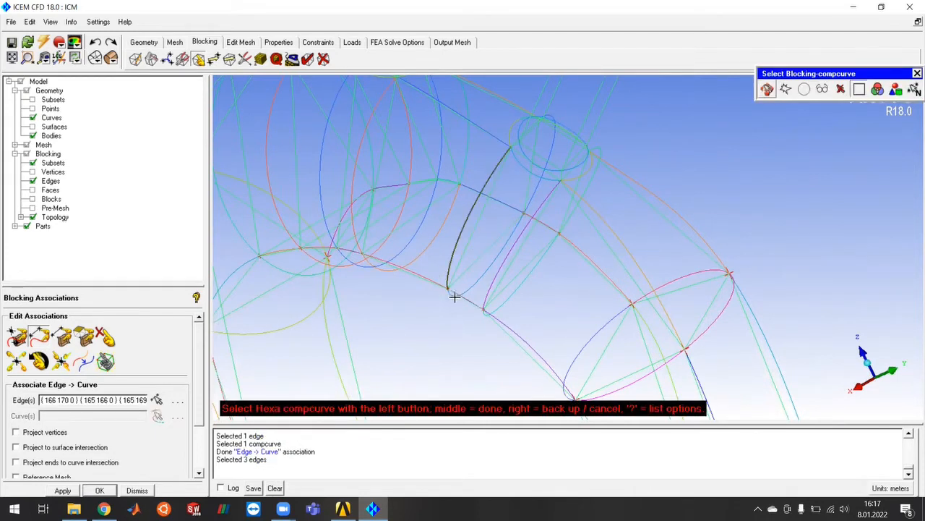
middle_click(710, 189)
Associate the four outer edges at the slanted branch's base with the curves EDGE238.2, EDGE33, EDGE237, EDGE182 and EDGE46.
left_click_drag(650, 181, 609, 310)
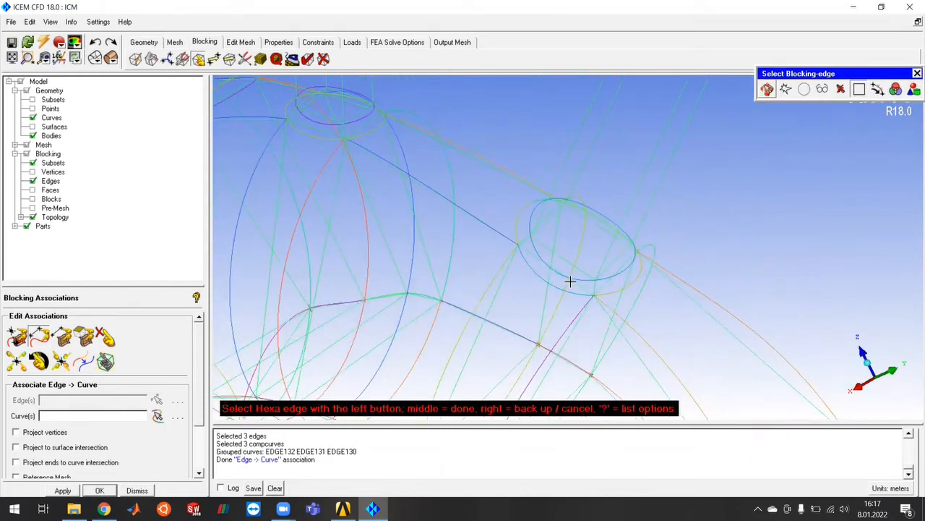
left_click(582, 290)
left_click(627, 247)
left_click(629, 249)
left_click(554, 209)
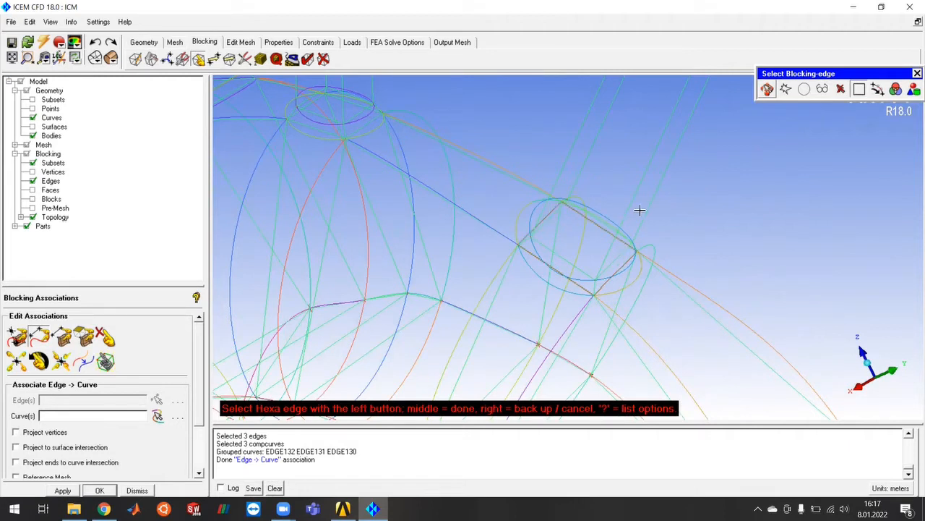
middle_click(683, 210)
left_click(518, 230)
left_click(594, 293)
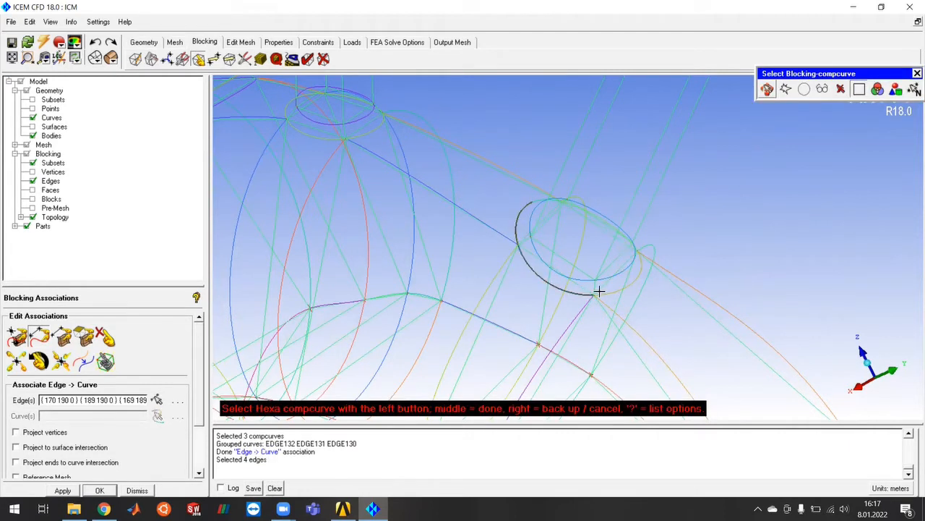
left_click(606, 293)
left_click_drag(612, 249, 475, 270, "ctrl")
left_click(484, 262)
left_click_drag(383, 218, 439, 266, "ctrl")
left_click(418, 272)
middle_click(618, 248)
Associate the four inner block edges at the slanted branch's base with the curve EDGE52.
scroll(578, 330, "down", 3)
scroll(573, 320, "down", 3)
left_click_drag(548, 317, 577, 252, "ctrl")
scroll(533, 231, "up", 2)
scroll(542, 233, "up", 2)
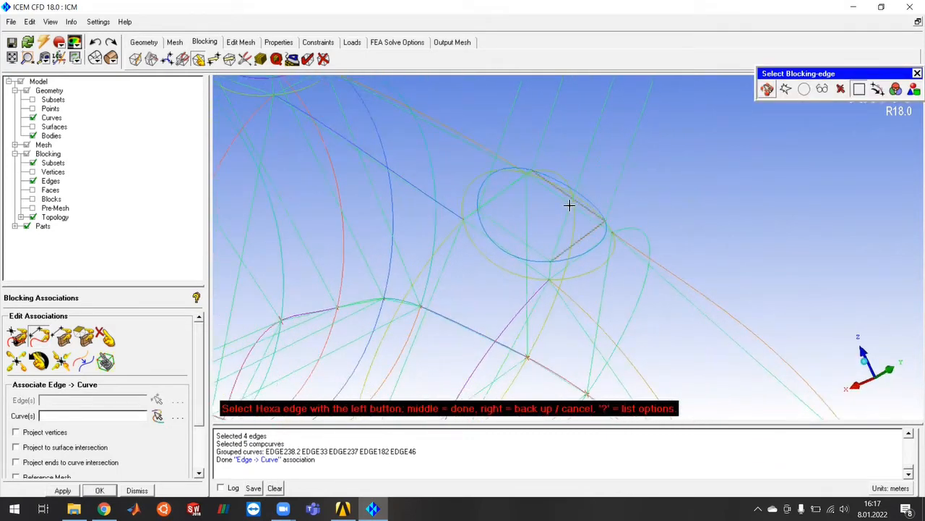
left_click_drag(531, 225, 498, 185, "ctrl")
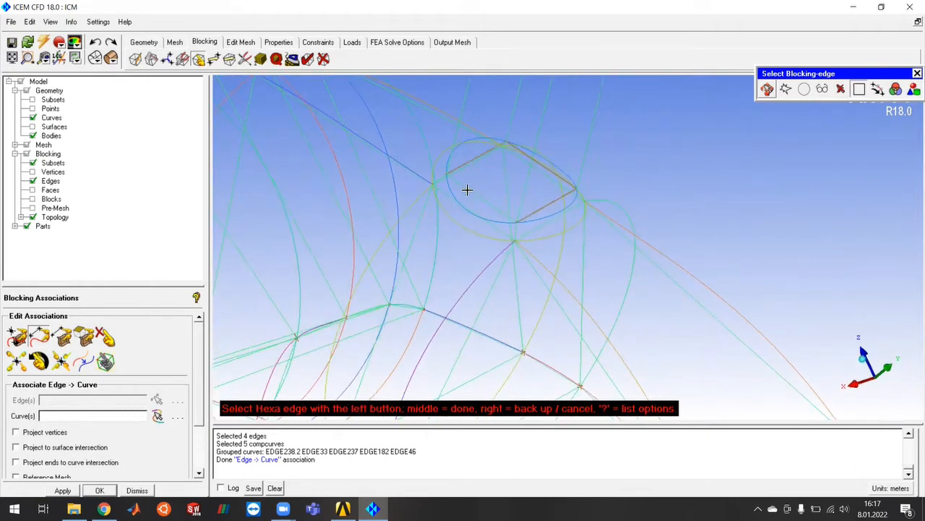
middle_click(646, 171)
left_click(550, 215)
middle_click(661, 171)
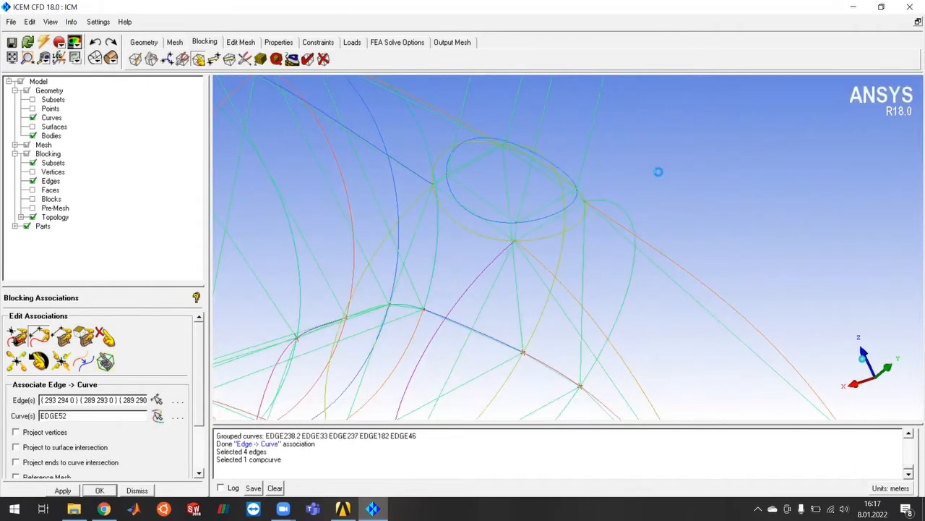
Associate the four block edges at the slanted branch's free end with the curve EDGE32.
scroll(649, 174, "down", 5)
scroll(545, 237, "up", 5)
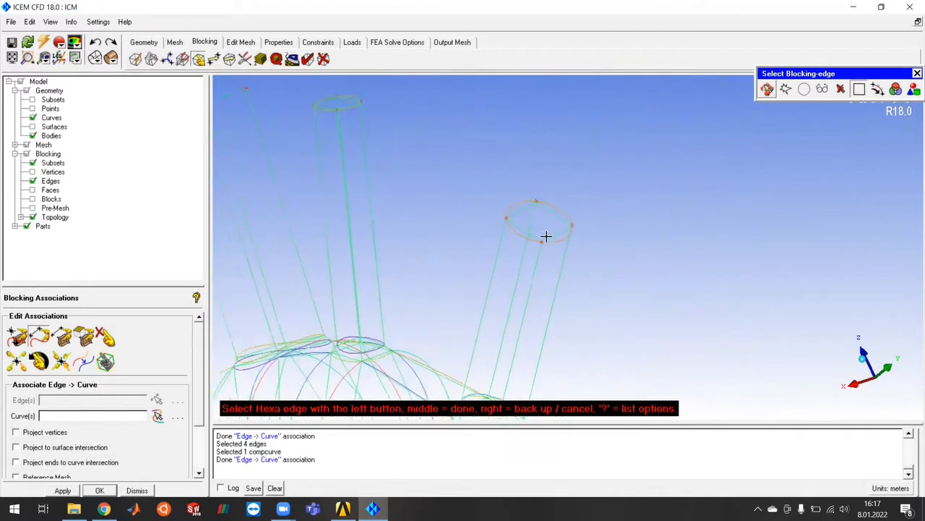
left_click(550, 219)
left_click(550, 189)
left_click(491, 165)
left_click(475, 207)
middle_click(641, 240)
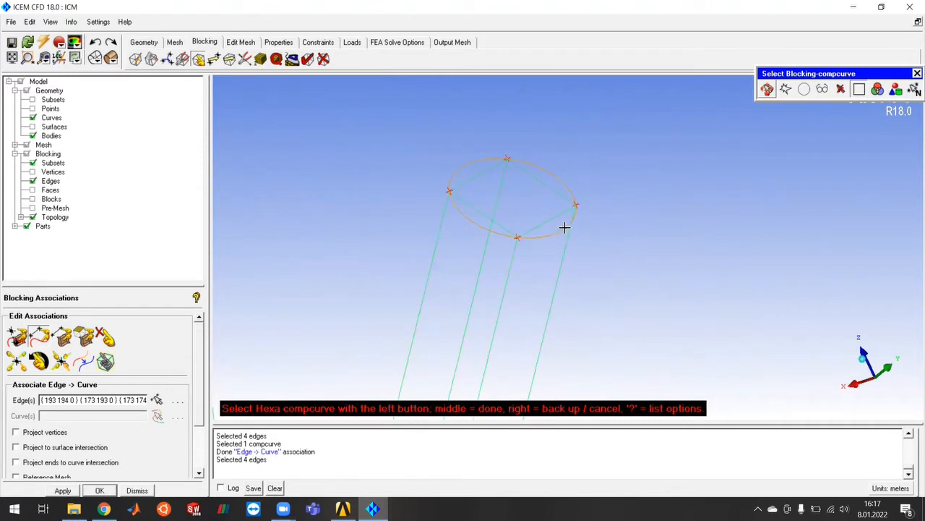
left_click(549, 234)
middle_click(618, 248)
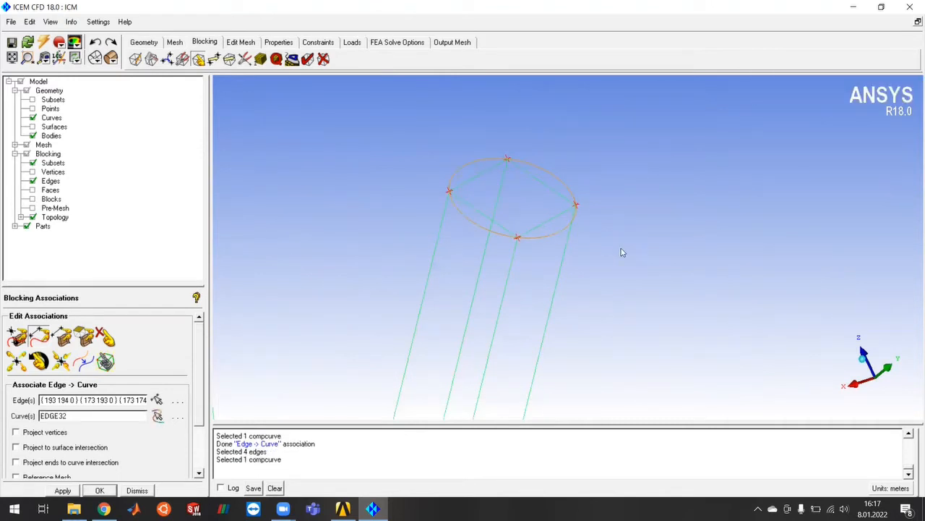
Refresh the block edge display and examine the arch and branches for edges that still lack a curve association.
left_click(15, 145)
left_click(33, 181)
scroll(546, 243, "down", 5)
middle_click_drag(615, 303, 587, 212)
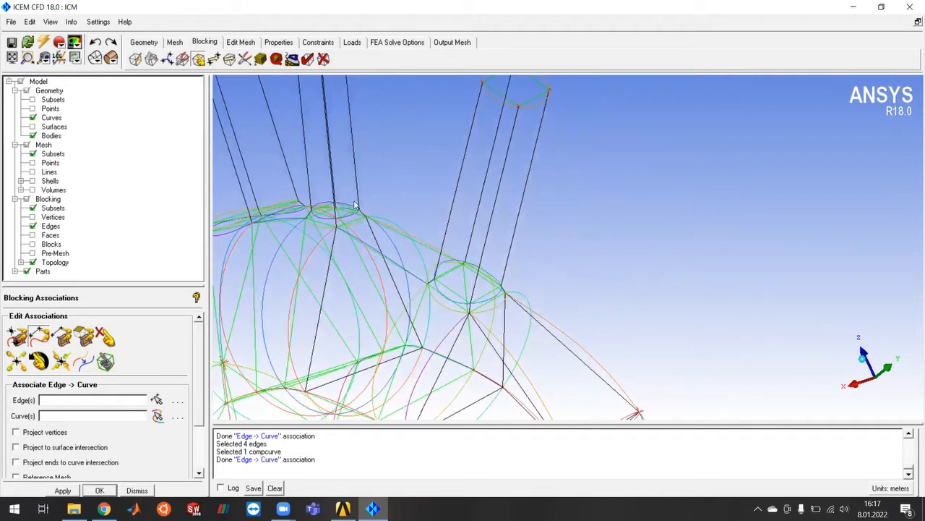
left_click(32, 182)
left_click(31, 182)
middle_click_drag(566, 262, 716, 254)
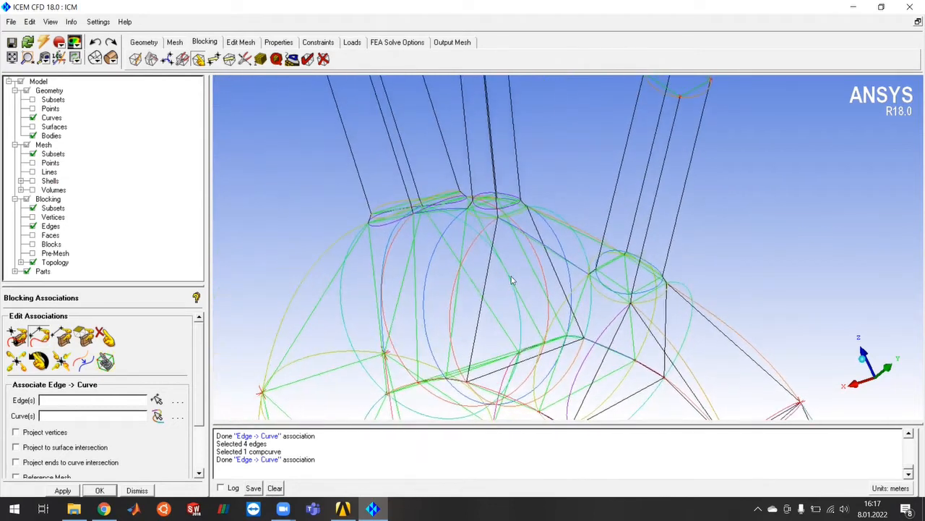
left_click_drag(497, 271, 583, 289)
middle_click_drag(583, 289, 512, 256)
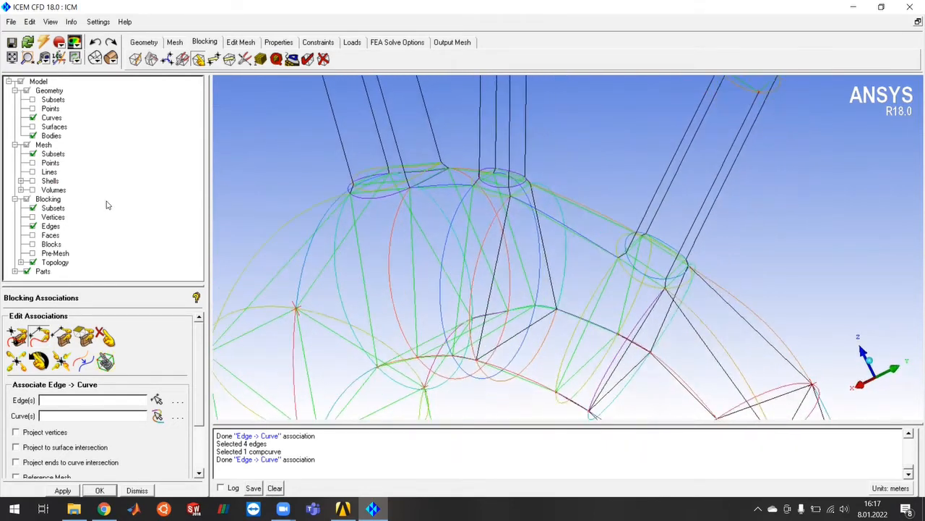
Show the associations of the block edges and hide them again.
right_click(51, 230)
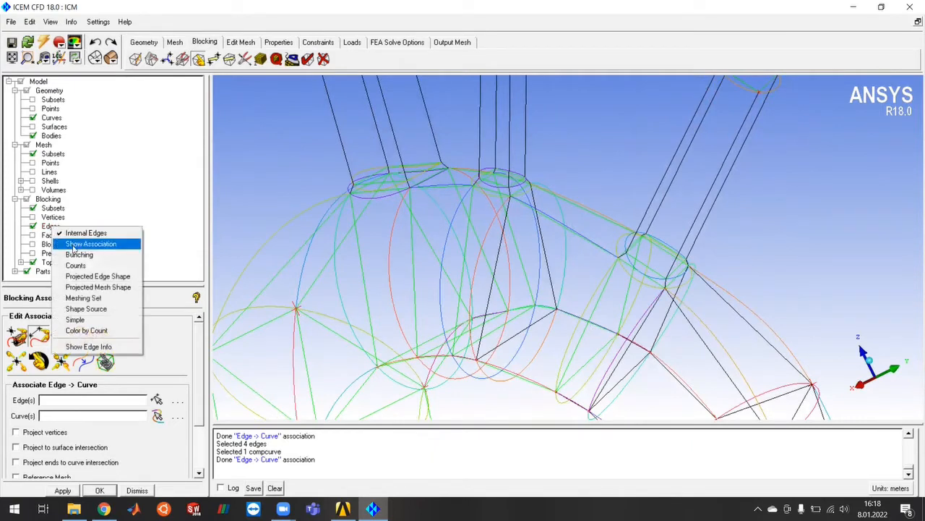
left_click(73, 245)
right_click(49, 229)
left_click(75, 243)
Associate the three unassociated edges of the arch cross-section just past the middle branch with the curves EDGE126, EDGE127 and EDGE128.
middle_click_drag(579, 282, 515, 241)
scroll(514, 238, "up", 2)
left_click_drag(492, 251, 469, 253)
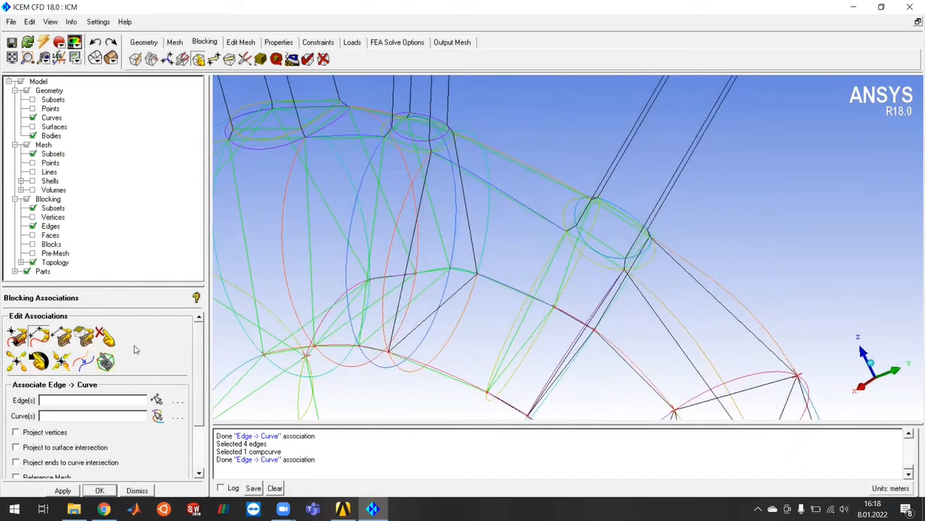
left_click(157, 400)
left_click(412, 245)
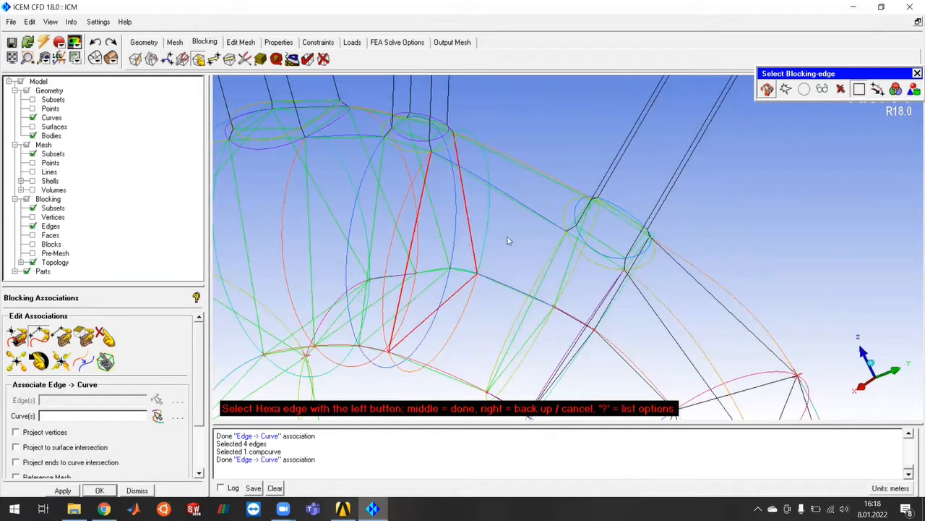
middle_click(422, 197)
left_click(401, 200)
left_click(480, 247)
middle_click(521, 239)
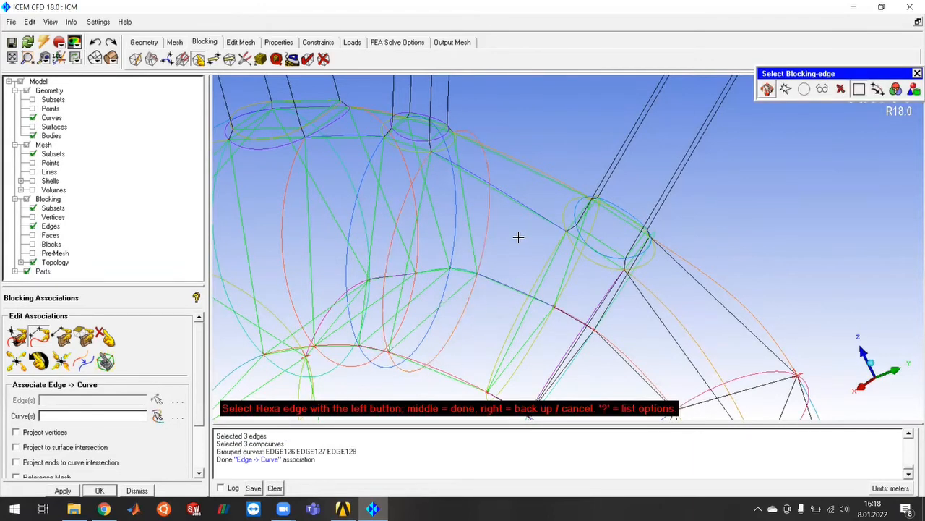
Associate the three edges of the arch cross-section just past the slanted branch with the curves EDGE235, EDGE236 and EDGE101.
scroll(519, 244, "down", 2)
scroll(510, 193, "down", 2)
middle_click_drag(553, 158, 443, 136)
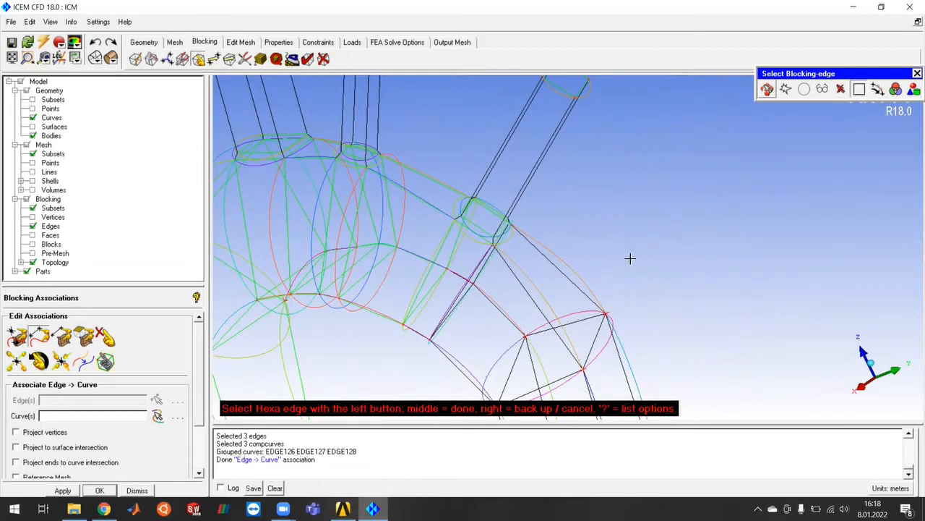
left_click_drag(665, 316, 611, 217)
middle_click_drag(608, 276, 649, 216)
scroll(588, 234, "up", 4)
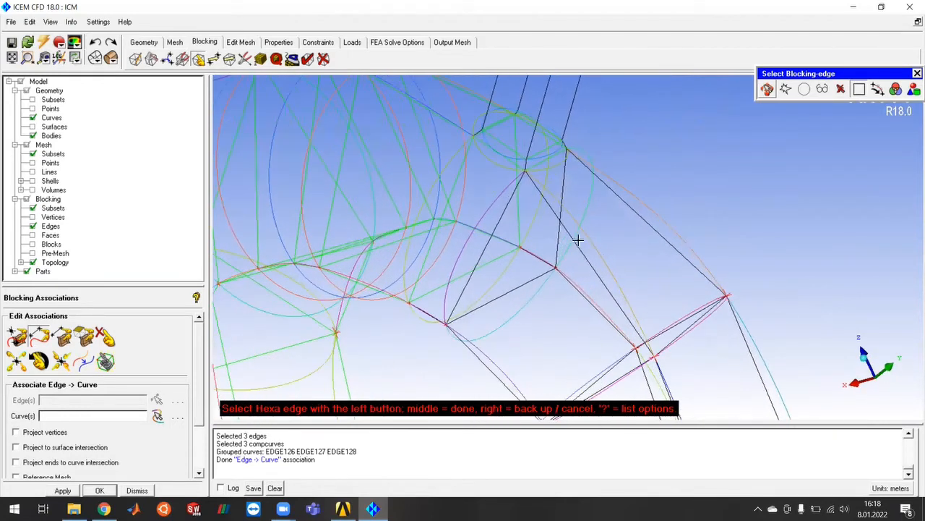
scroll(611, 249, "down", 2)
middle_click_drag(616, 88, 574, 100)
scroll(512, 333, "down", 2)
middle_click_drag(584, 254, 603, 260)
scroll(523, 244, "up", 4)
middle_click_drag(529, 277, 545, 309)
left_click(559, 188)
left_click(483, 285)
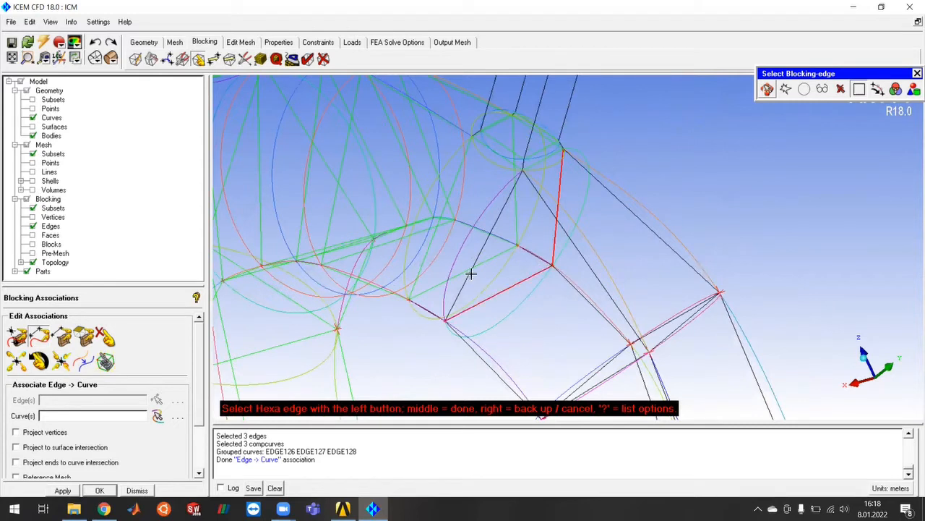
middle_click(673, 202)
left_click(587, 192)
left_click(481, 288)
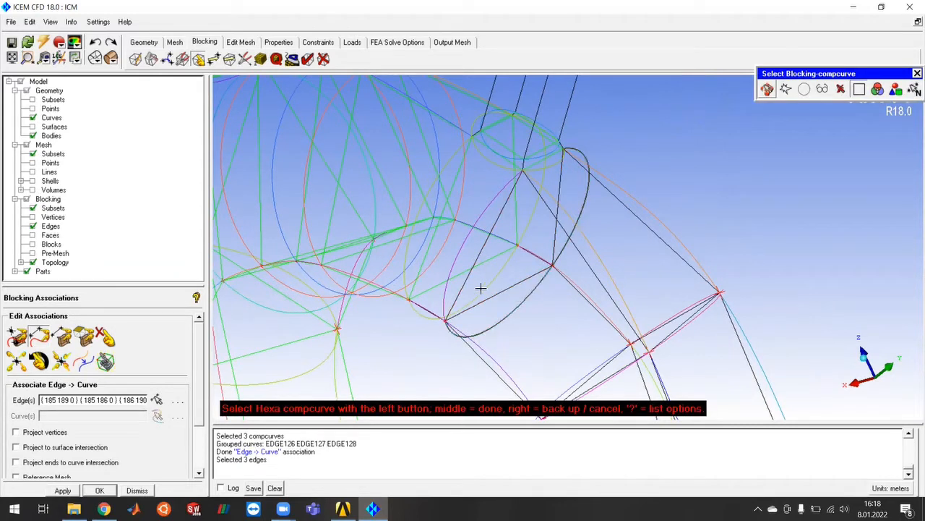
left_click(457, 261)
middle_click(699, 200)
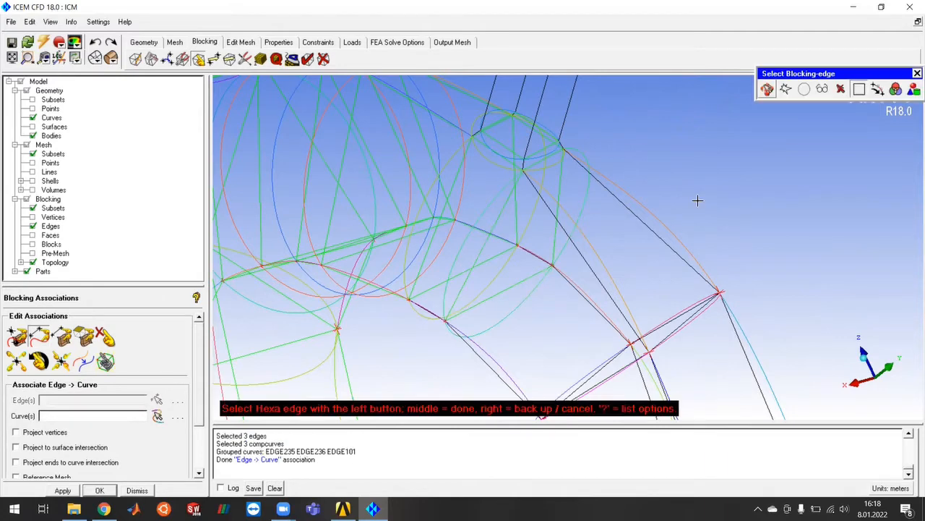
Associate lengthwise edge 185-225, midway down the arch past the slanted branch, with its neighbouring curve.
scroll(646, 331, "up", 3)
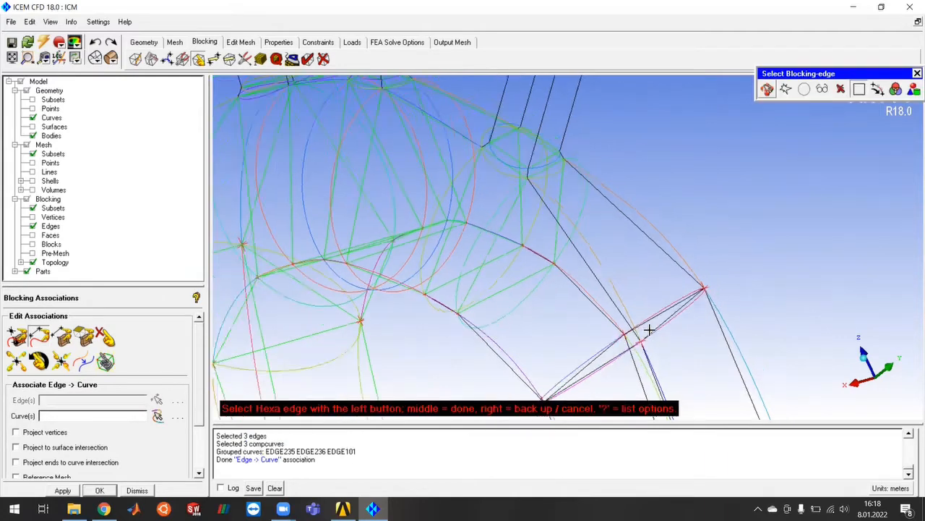
left_click(561, 308)
middle_click(562, 307)
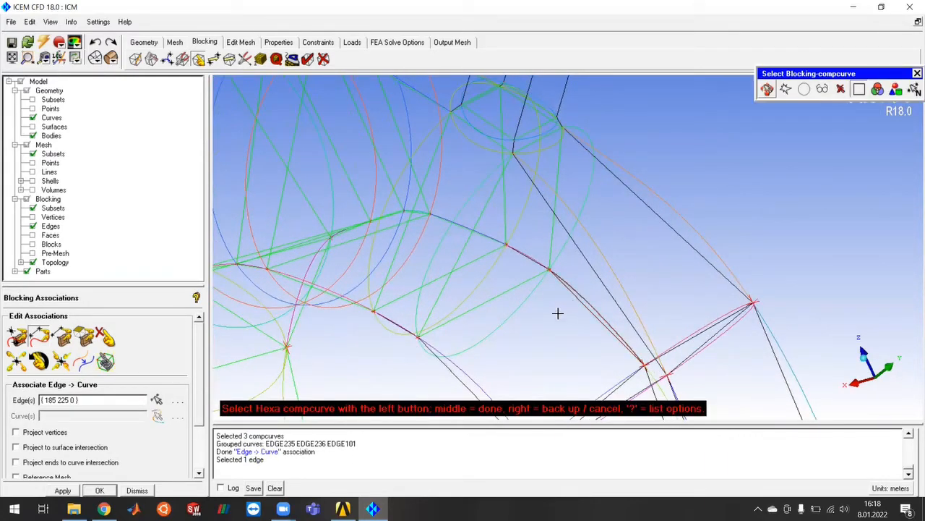
left_click(599, 270)
middle_click(599, 271)
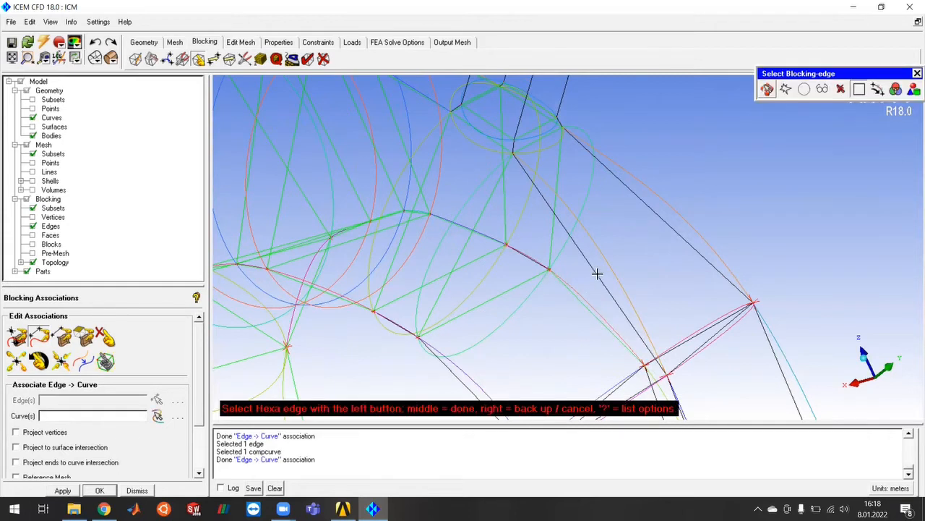
Associate lengthwise edge 190-230 past the slanted branch with EDGE219, and outer edge 189-229 with its adjacent curve.
left_click(616, 269)
middle_click(616, 269)
left_click(614, 269)
middle_click(614, 270)
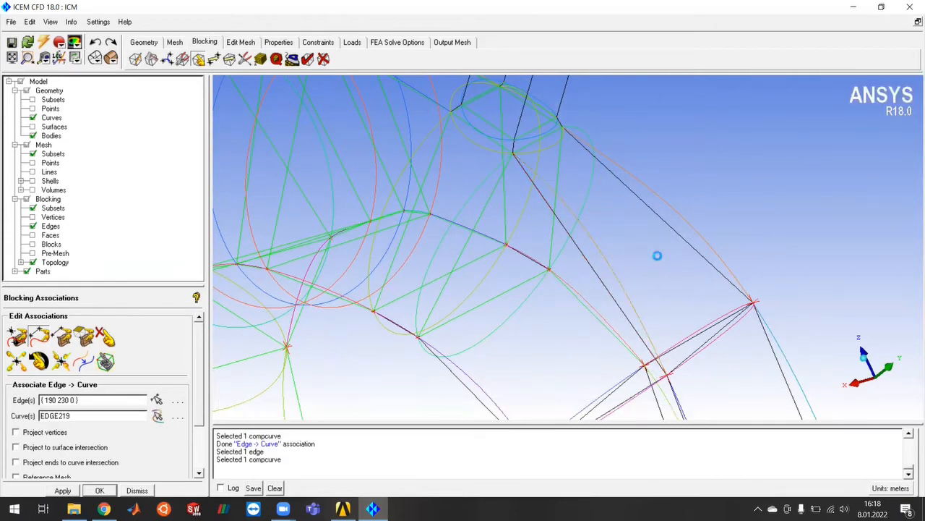
left_click(691, 227)
middle_click(691, 227)
left_click(691, 227)
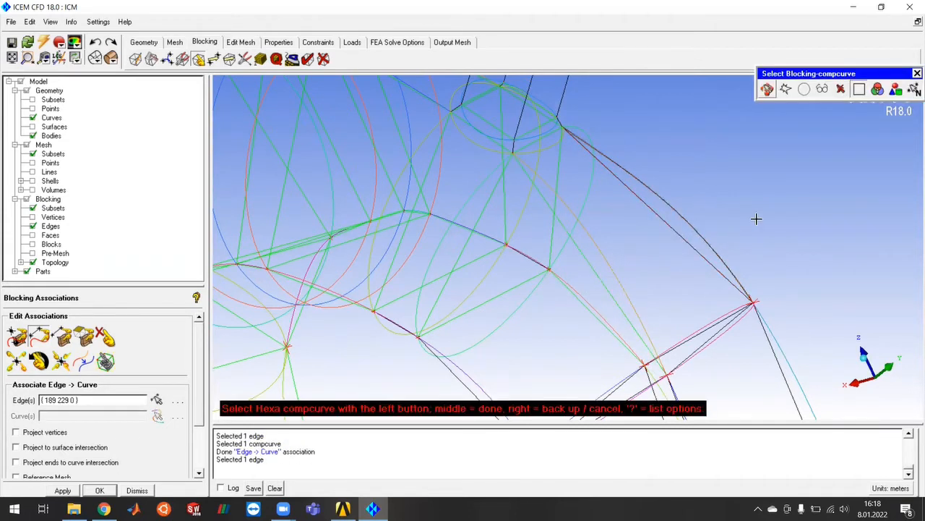
middle_click(756, 217)
Associate the lengthwise edge on the arch's underside, past the slanted branch's cross-sections, with its adjacent curve.
middle_click_drag(683, 339, 747, 206, "ctrl")
scroll(562, 225, "up", 4)
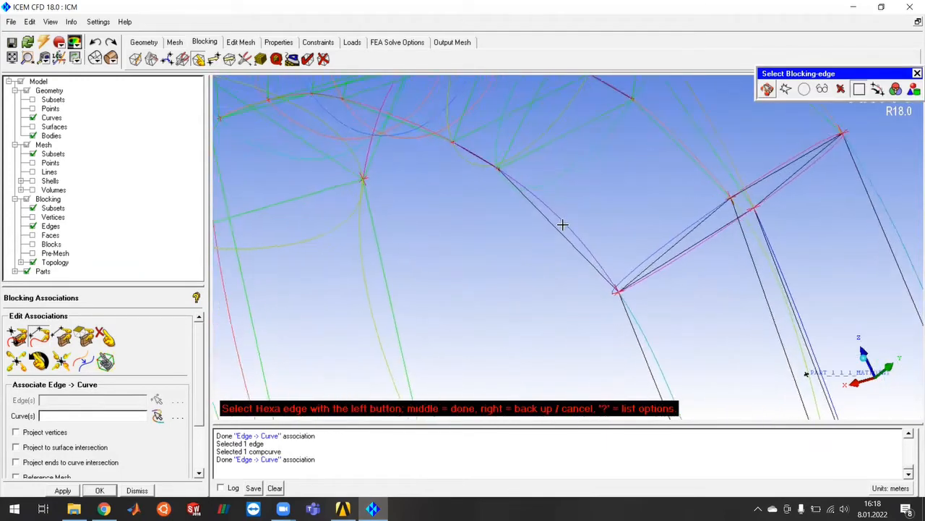
left_click(533, 246)
middle_click(554, 225)
middle_click(603, 206)
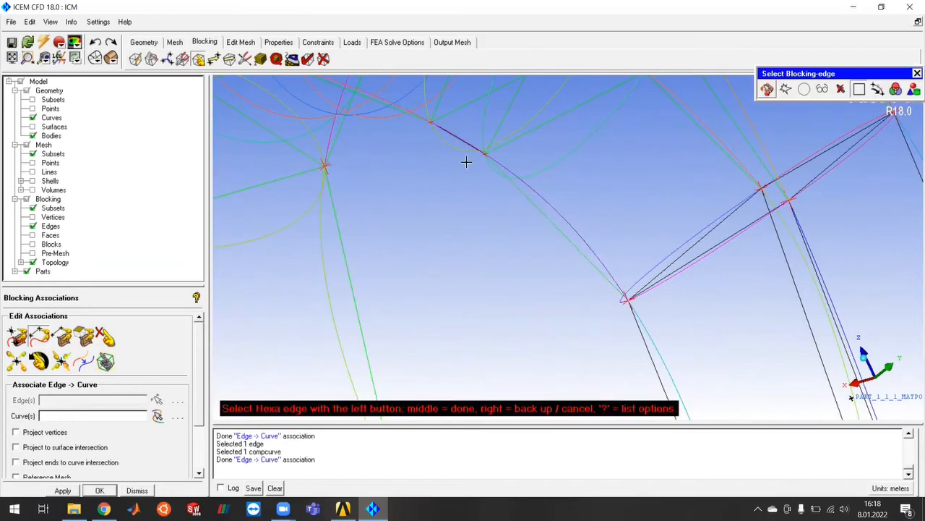
Associate short edge 166-186 on the arch's underside, between the slanted branch's two cross-sections, with its neighbouring curve.
middle_click_drag(435, 158, 484, 262, "ctrl")
scroll(497, 243, "up", 4)
scroll(455, 221, "up", 3)
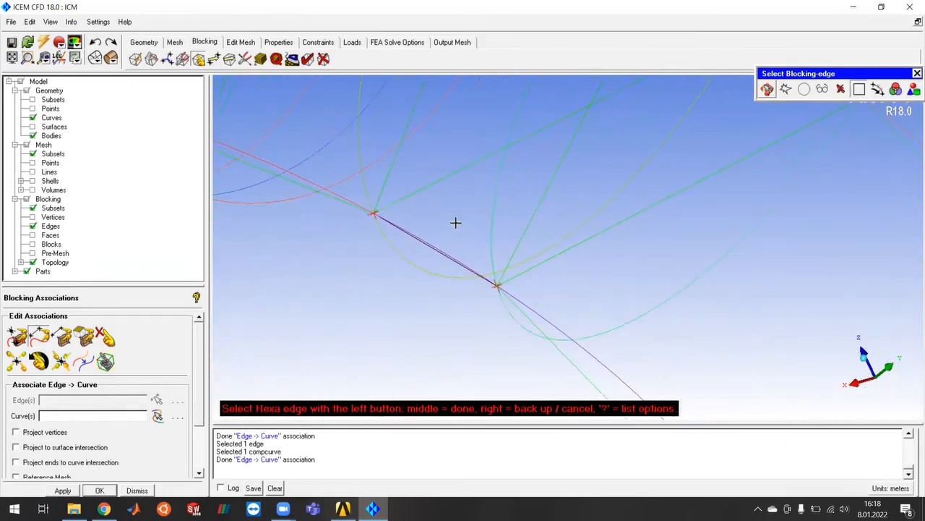
middle_click_drag(455, 221, 551, 275, "ctrl")
left_click(546, 284)
middle_click(555, 279)
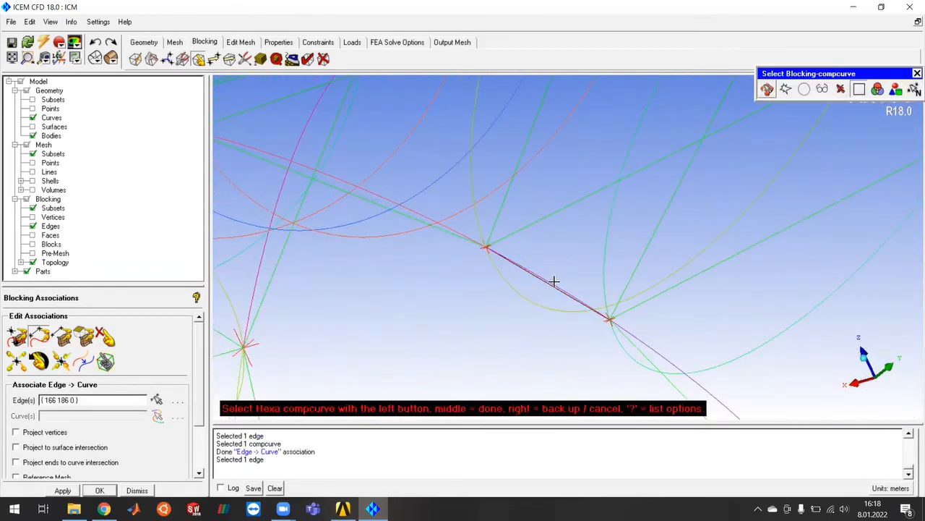
left_click(559, 274)
middle_click(581, 252)
Associate short edge 165-185, midway down the arch between the slanted branch's two cross-sections, with its neighbouring curve.
left_click_drag(580, 252, 482, 311, "ctrl")
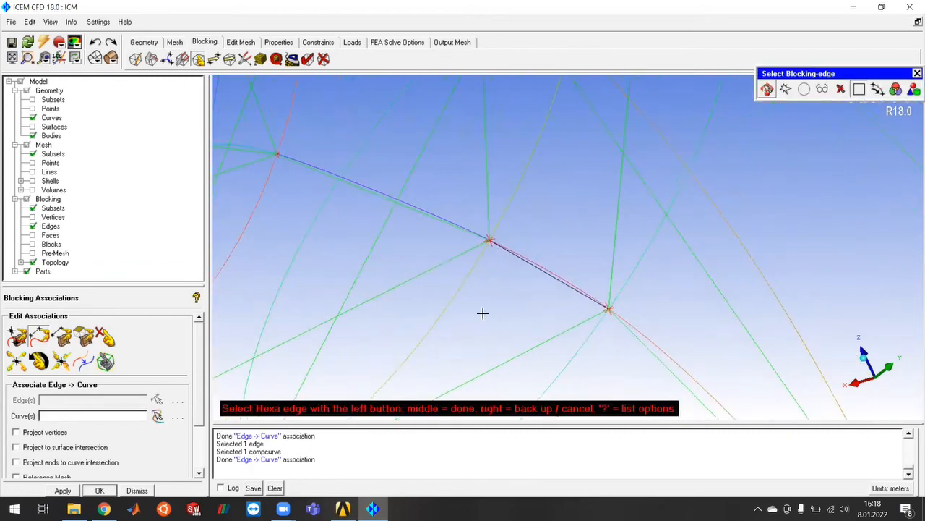
left_click(540, 270)
middle_click(568, 235)
left_click(542, 264)
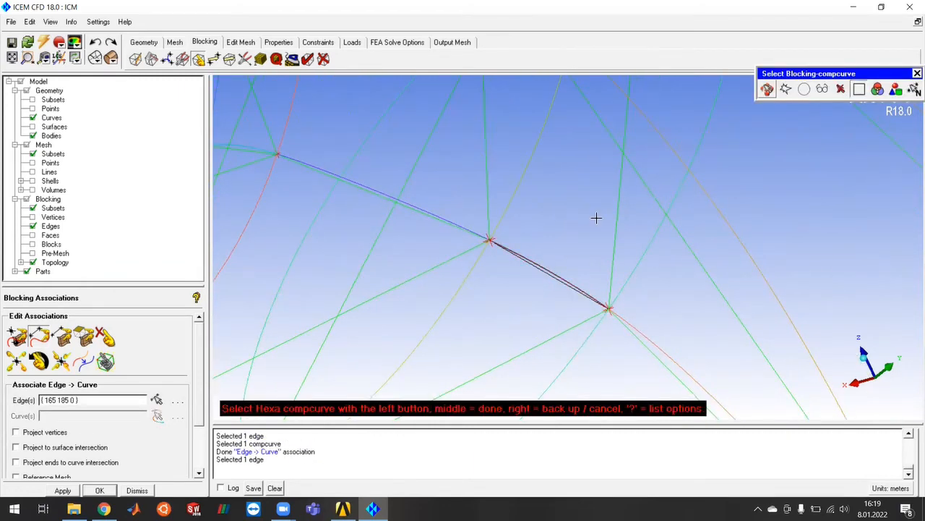
middle_click(595, 215)
Associate the four edges of the cross-section where the arch meets the descending aorta with the four curves around it.
scroll(550, 240, "down", 8)
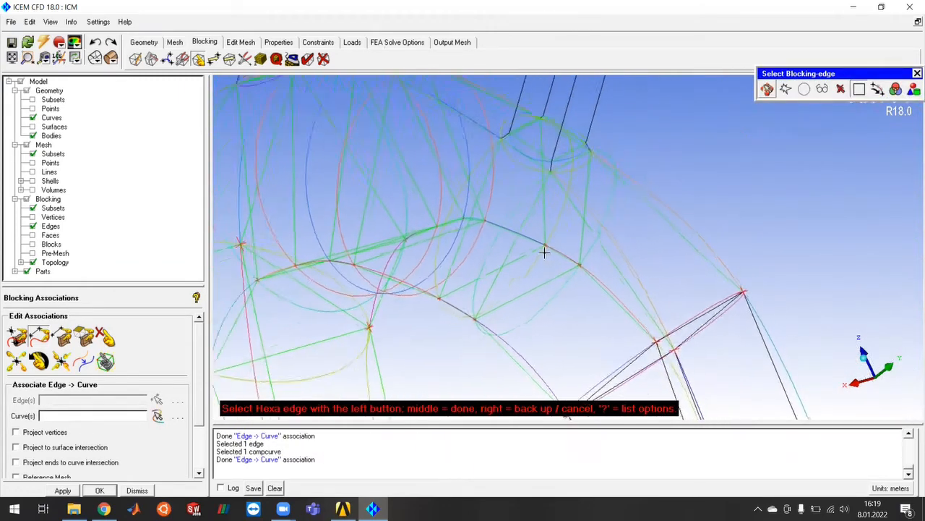
scroll(546, 251, "down", 8)
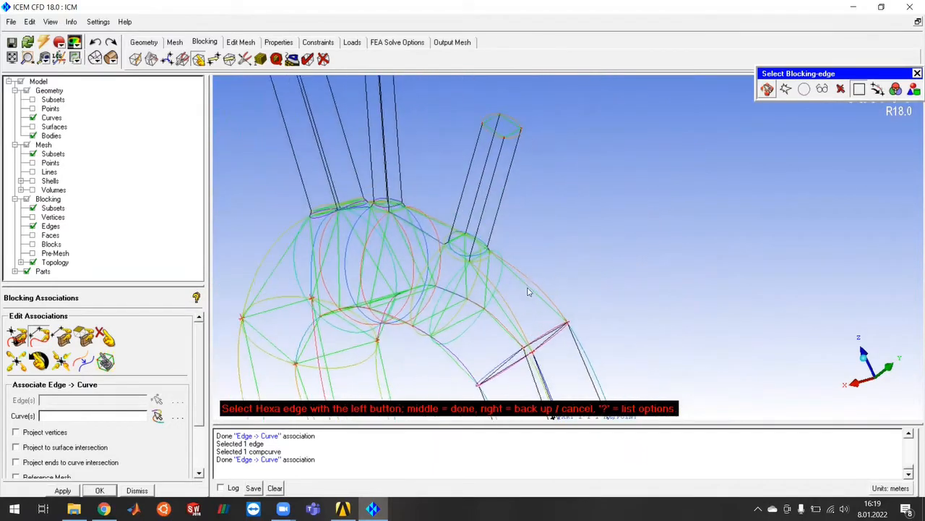
left_click_drag(565, 206, 733, 350, "ctrl")
scroll(546, 295, "up", 5)
middle_click_drag(638, 285, 596, 224, "ctrl")
scroll(538, 282, "up", 2)
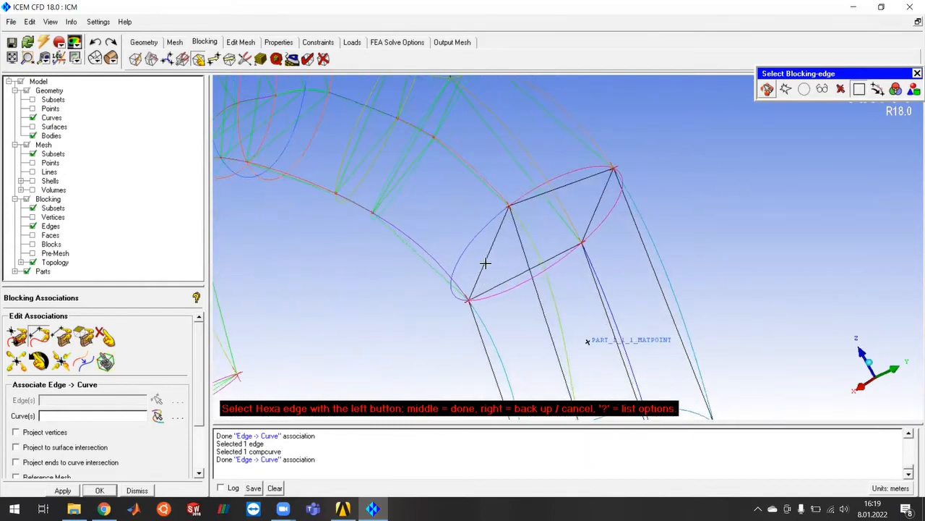
left_click(593, 220)
middle_click(696, 186)
left_click(604, 222)
left_click(590, 166)
left_click(486, 226)
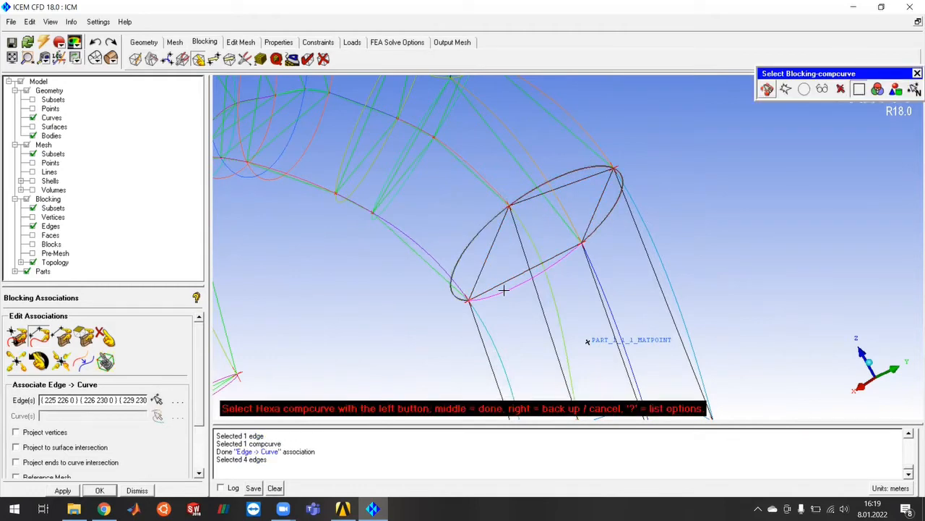
left_click(504, 291)
middle_click(709, 217)
Associate the front lengthwise edge of the upper descending aorta section with its neighbouring curve.
scroll(684, 306, "down", 2)
middle_click_drag(685, 306, 633, 240)
scroll(586, 233, "up", 3)
left_click(545, 246)
middle_click(545, 247)
left_click(535, 250)
middle_click(568, 251)
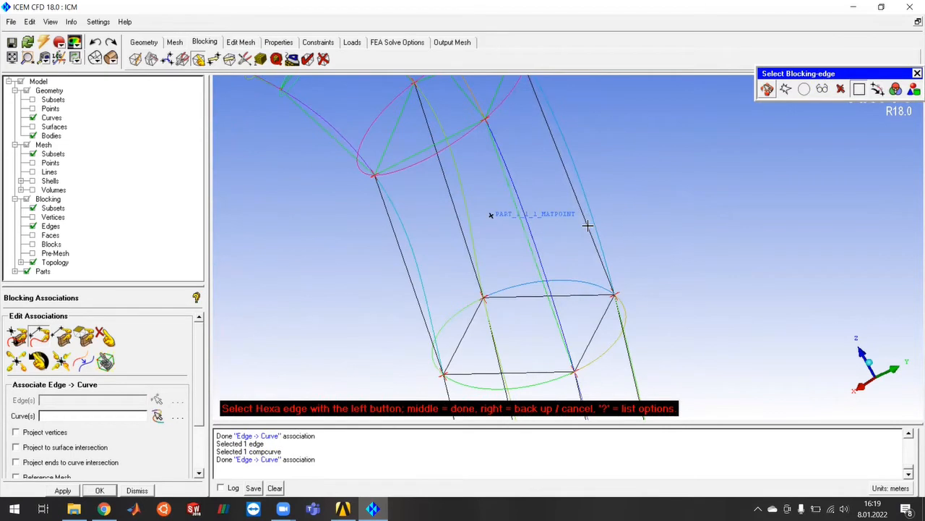
Associate the outer lengthwise edge of the upper descending aorta section with its adjacent curve.
middle_click(630, 231)
left_click(616, 219)
middle_click(616, 218)
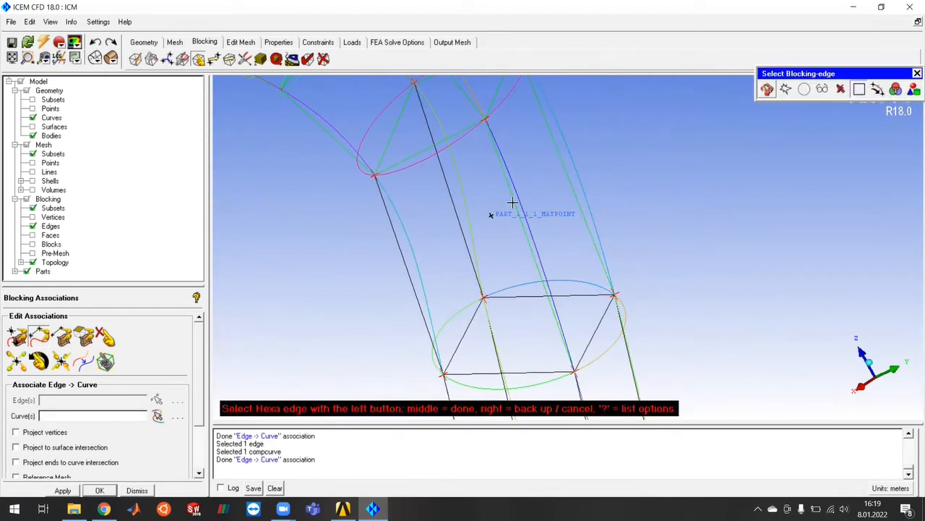
Associate the two remaining lengthwise edges of the upper descending aorta section with their neighbouring curves.
left_click(482, 212)
middle_click(477, 204)
left_click(472, 199)
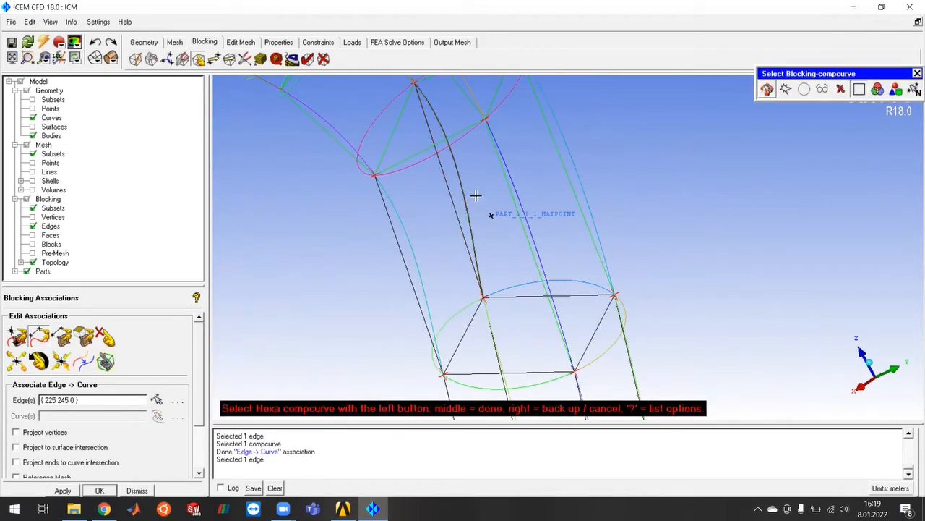
middle_click(420, 224)
left_click(391, 240)
middle_click(387, 245)
left_click(408, 238)
middle_click(486, 277)
Associate the four edges of the cross-section below the upper descending aorta section with the four curves around it.
scroll(615, 355, "down", 2)
middle_click_drag(588, 333, 585, 267)
scroll(579, 262, "up", 4)
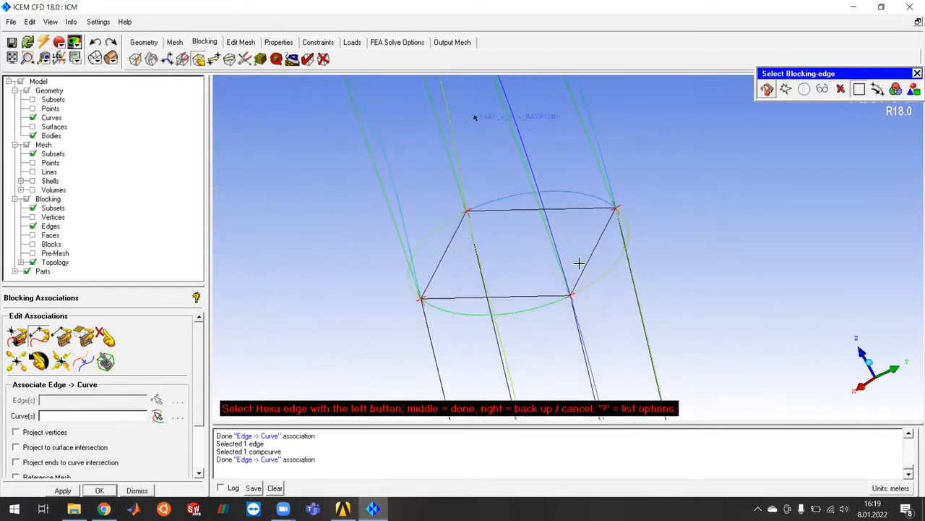
left_click(589, 256)
left_click(573, 207)
left_click(438, 245)
left_click(438, 300)
middle_click(714, 256)
left_click(607, 238)
left_click(600, 198)
left_click(432, 220)
left_click(459, 320)
middle_click(699, 270)
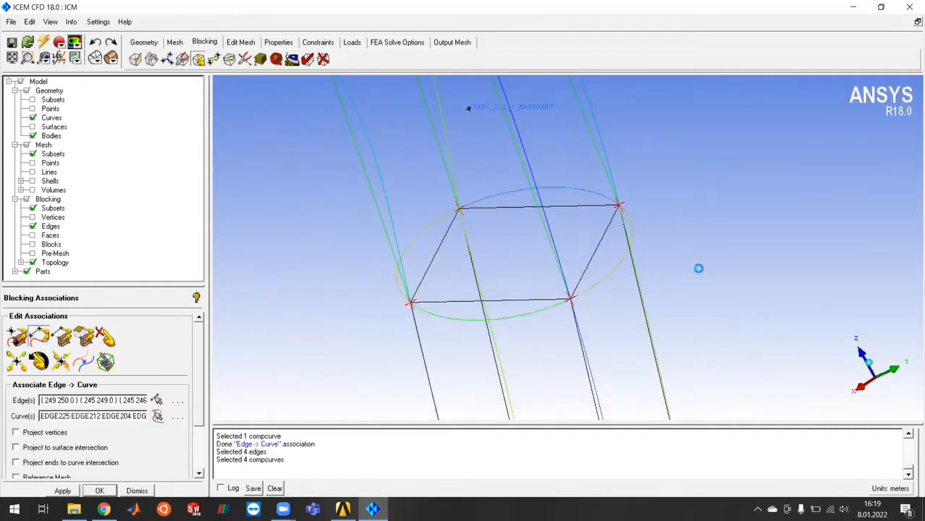
Associate the outer and front lengthwise edges of the lower descending aorta section with their adjacent curves.
scroll(673, 336, "down", 4)
middle_click_drag(596, 109, 579, 230)
scroll(579, 230, "up", 2)
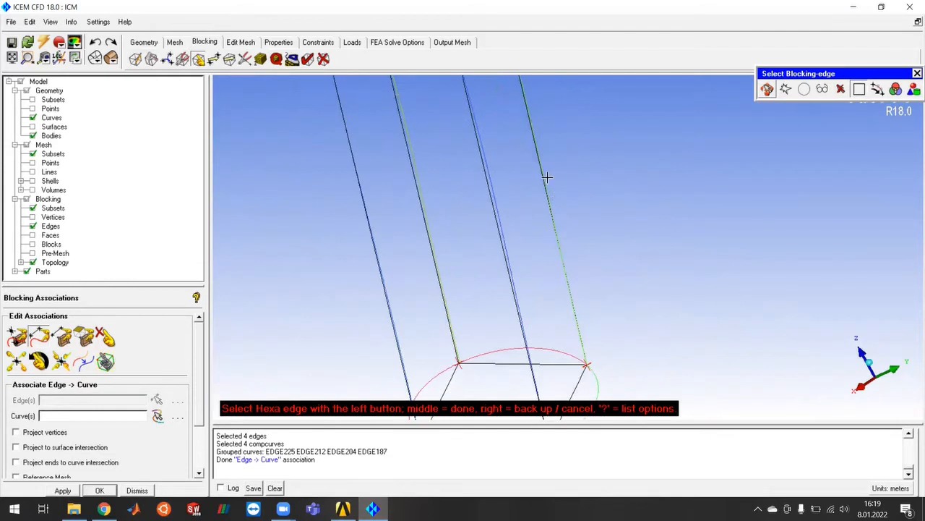
left_click(540, 172)
middle_click(555, 180)
left_click(541, 162)
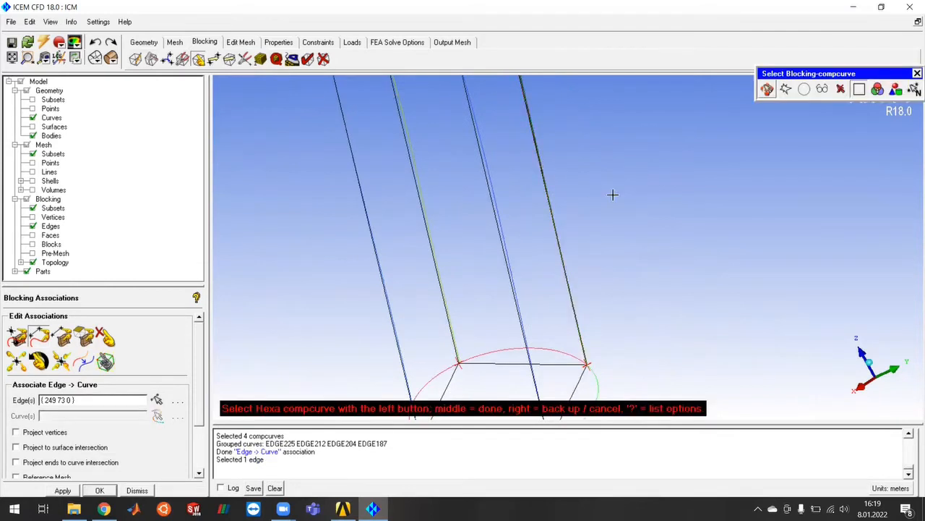
middle_click(611, 196)
left_click(489, 194)
middle_click(502, 199)
left_click(504, 201)
middle_click(485, 205)
Associate the two inner lengthwise edges of the lower descending aorta section with their adjacent curves.
left_click(421, 208)
middle_click(420, 198)
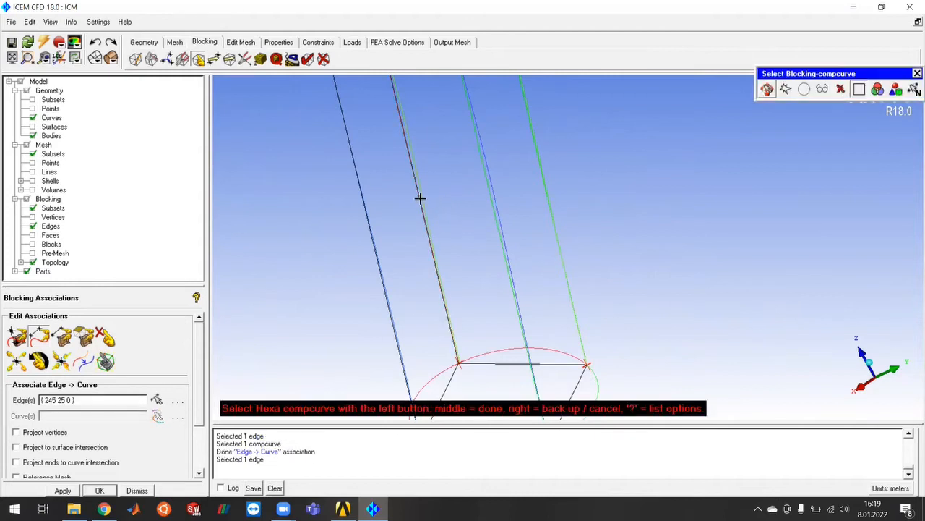
left_click(417, 206)
middle_click(411, 217)
left_click(372, 230)
middle_click(374, 230)
left_click(377, 233)
middle_click(382, 240)
Associate the four edges of the descending aorta's outlet cross-section with the four curves forming its rim.
scroll(528, 320, "down", 3)
middle_click_drag(527, 320, 500, 211)
scroll(516, 261, "up", 4)
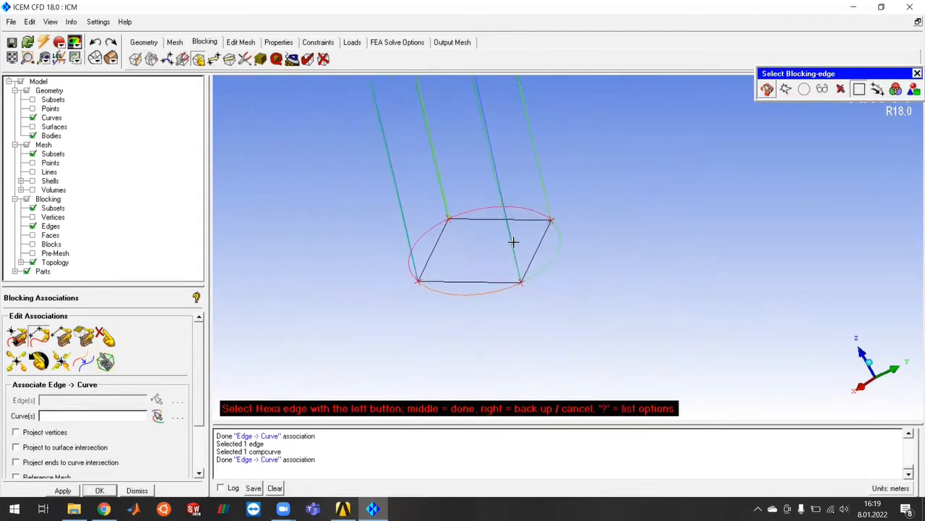
left_click(538, 235)
left_click(527, 216)
left_click(409, 242)
left_click(423, 288)
middle_click(612, 289)
left_click(544, 269)
left_click(514, 201)
left_click(399, 226)
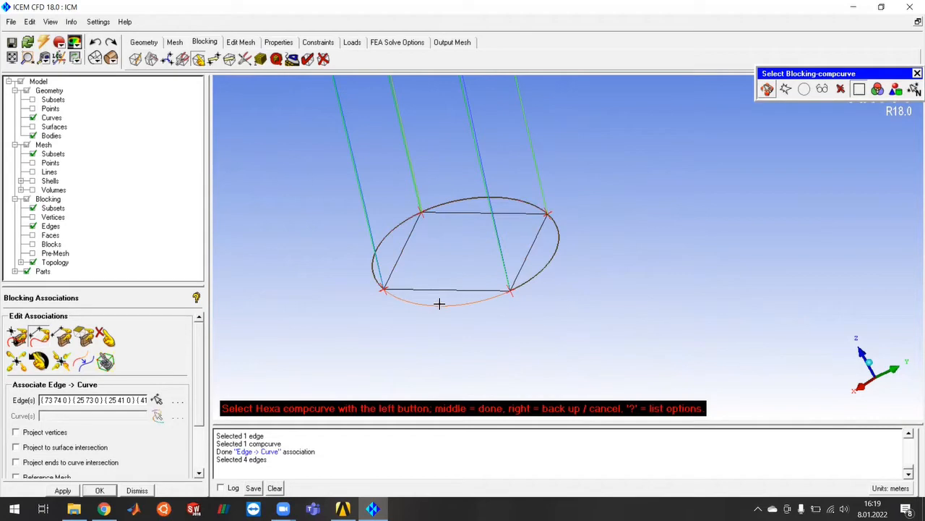
left_click(441, 307)
middle_click(616, 287)
Examine the whole aorta blocking from several angles to check the edge associations.
scroll(596, 251, "down", 2)
scroll(597, 251, "down", 1)
middle_click(606, 262)
middle_click_drag(637, 186, 702, 320)
scroll(664, 282, "down", 4)
left_click_drag(510, 302, 607, 146)
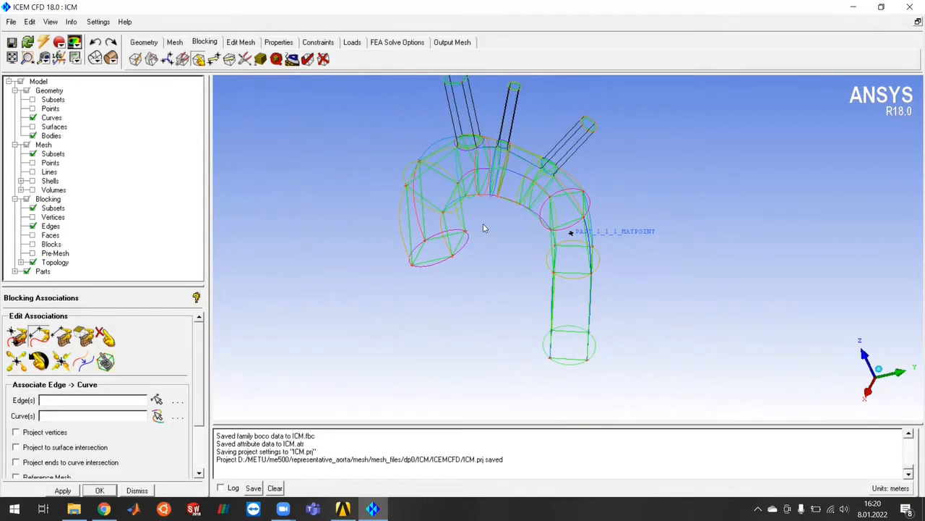
middle_click_drag(729, 265, 687, 265)
left_click_drag(688, 264, 707, 283)
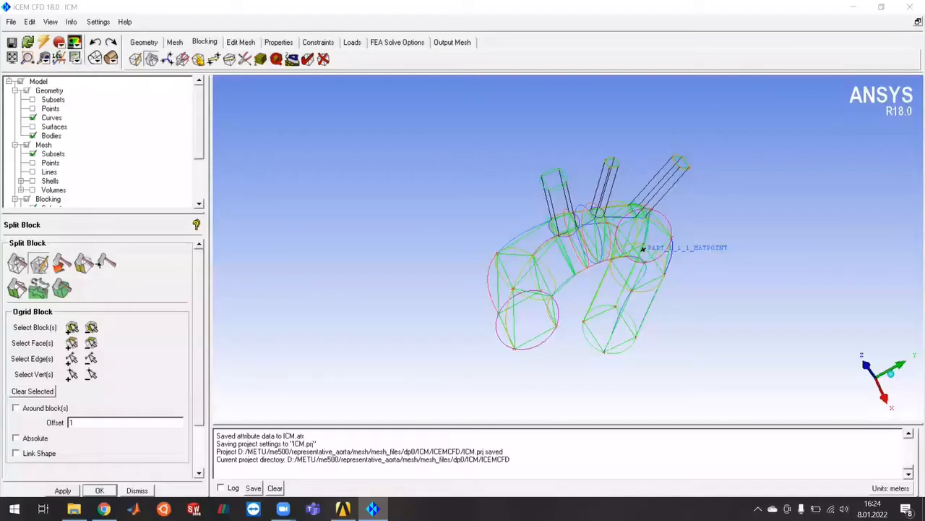
Start an O-grid block split and select the inlet face and the next two cross-section faces up to the first branch.
left_click_drag(754, 358, 709, 221)
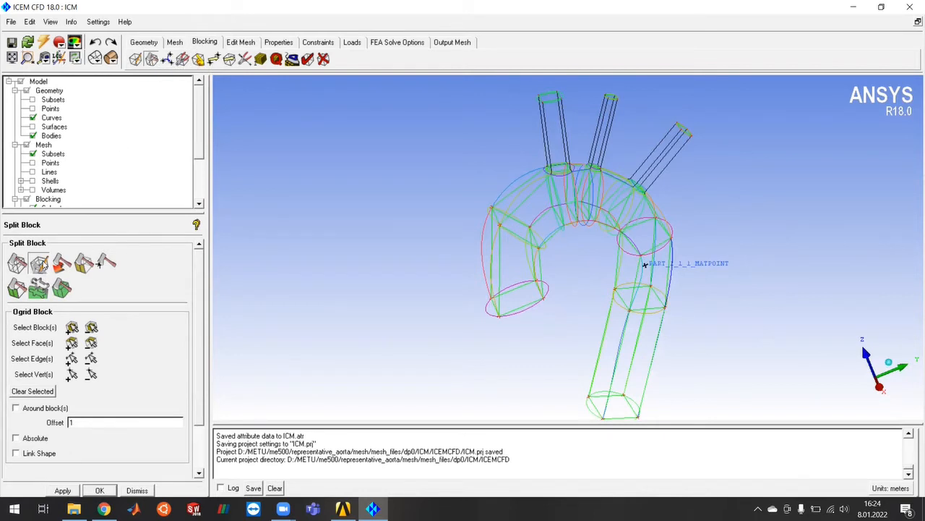
left_click(41, 266)
left_click(71, 343)
scroll(559, 295, "up", 1)
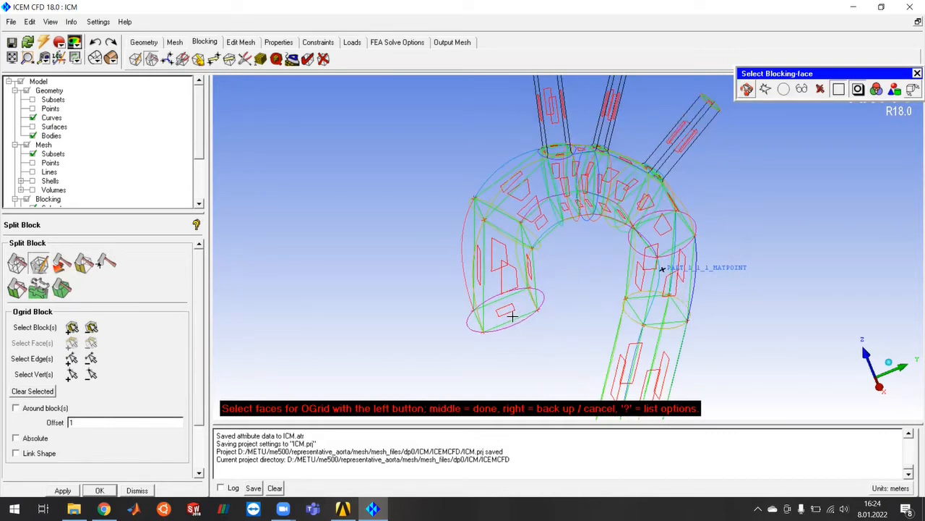
scroll(661, 328, "down", 4)
scroll(494, 280, "up", 3)
scroll(525, 318, "up", 3)
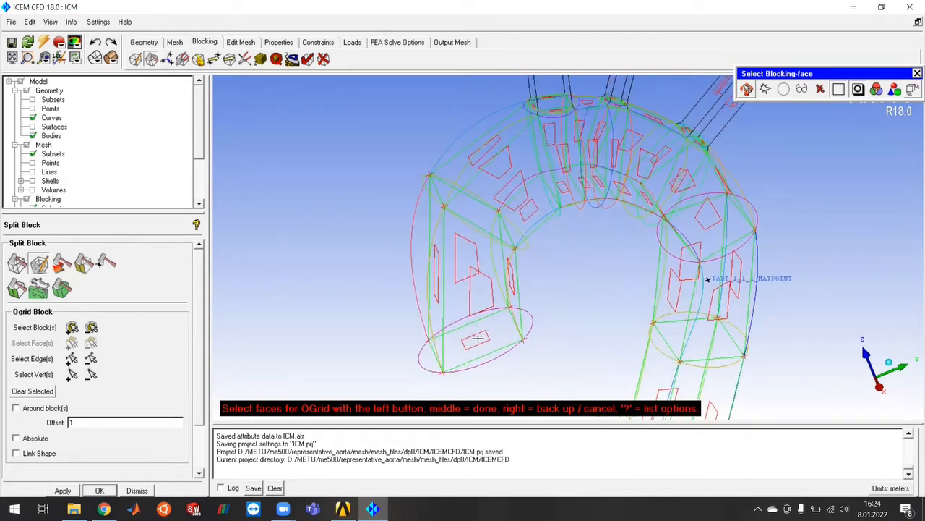
left_click(478, 338)
left_click(471, 216)
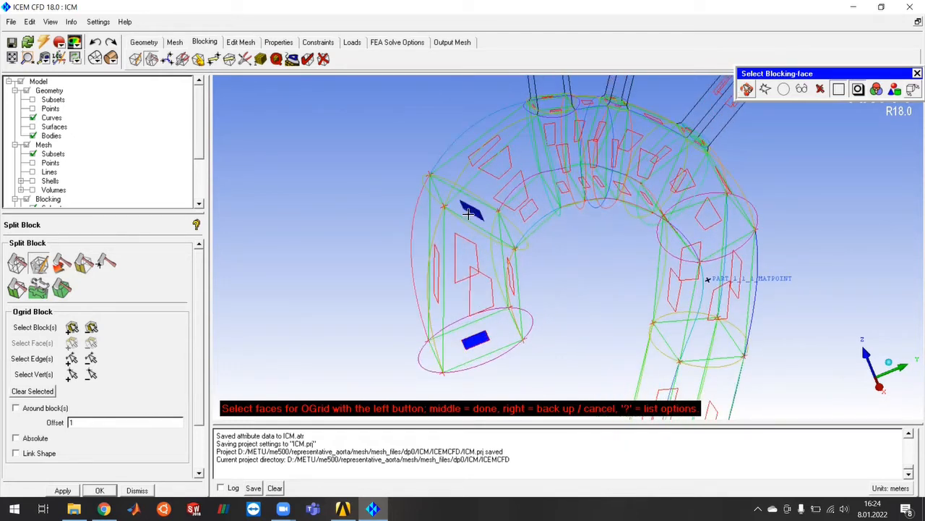
left_click_drag(535, 202, 566, 191, "ctrl")
left_click(550, 157)
Add the two stacked faces at the base of the first branch to the O-grid selection.
middle_click_drag(555, 241, 531, 284, "ctrl")
scroll(530, 284, "up", 5)
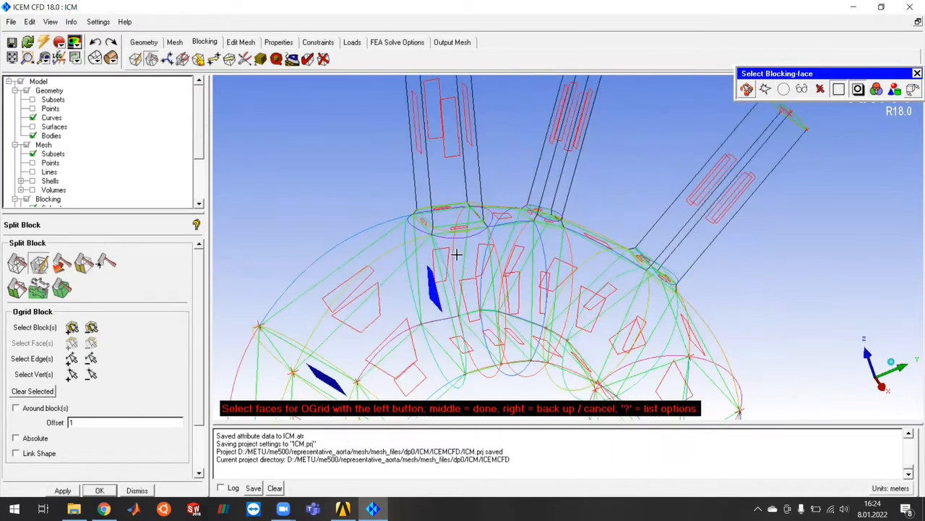
left_click_drag(425, 142, 523, 242, "ctrl")
middle_click_drag(523, 241, 514, 349, "ctrl")
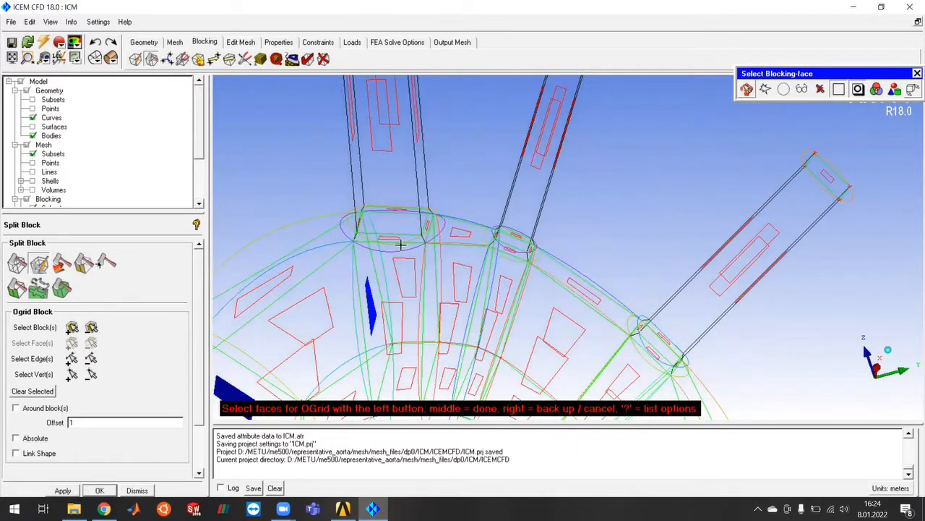
left_click(399, 225)
left_click_drag(457, 178, 500, 376, "ctrl")
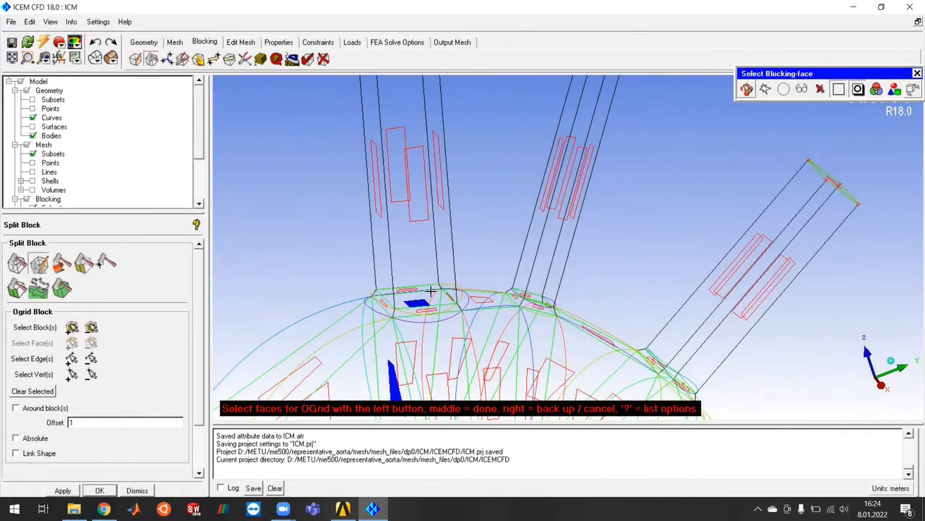
left_click(435, 305)
middle_click_drag(454, 370, 513, 229)
left_click_drag(514, 229, 506, 286)
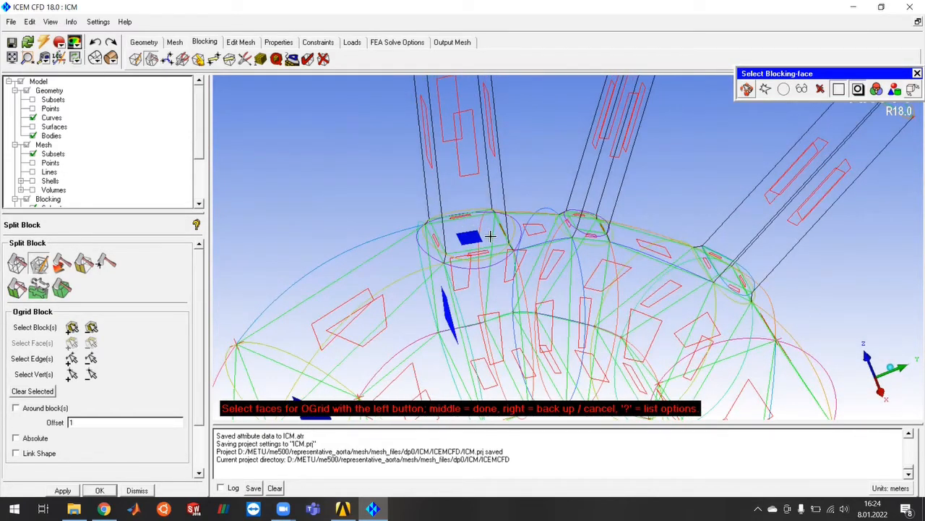
left_click(496, 251)
key("F9")
left_click_drag(508, 258, 354, 158)
key("F9")
left_click(337, 165)
Add the end face of the first branch to the O-grid selection.
key("F9")
key("F9")
middle_click_drag(439, 187, 523, 248)
left_click(365, 107)
scroll(496, 294, "down", 2)
Add the arch cross-section faces just after the first branch and just before the second branch to the O-grid selection.
key("F9")
left_click_drag(486, 298, 529, 260)
key("F9")
left_click(516, 249)
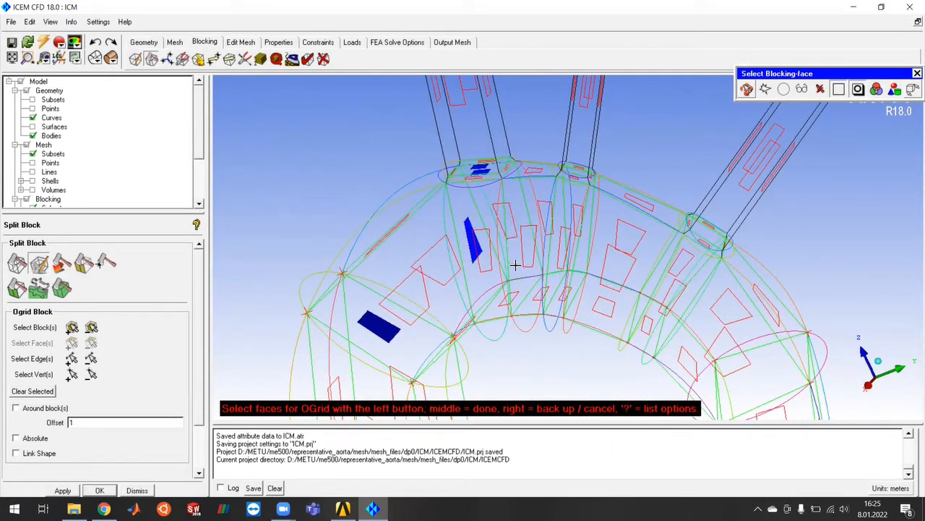
right_click(515, 265)
key("F9")
left_click_drag(519, 308, 565, 284)
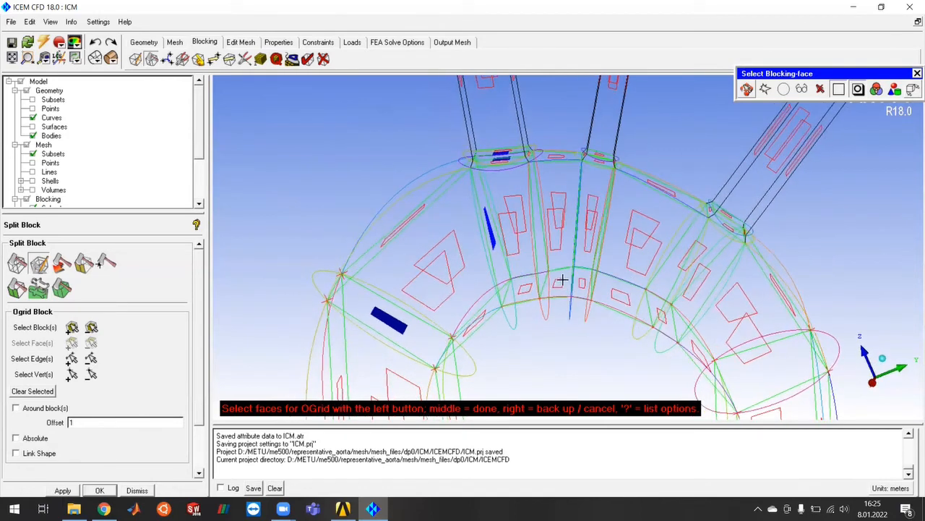
left_click(534, 232)
key("F9")
left_click_drag(550, 279, 575, 291)
key("F9")
Add the two base faces and the end face of the second branch to the O-grid selection.
key("F9")
left_click_drag(648, 196, 527, 220)
key("F9")
scroll(515, 241, "up", 8)
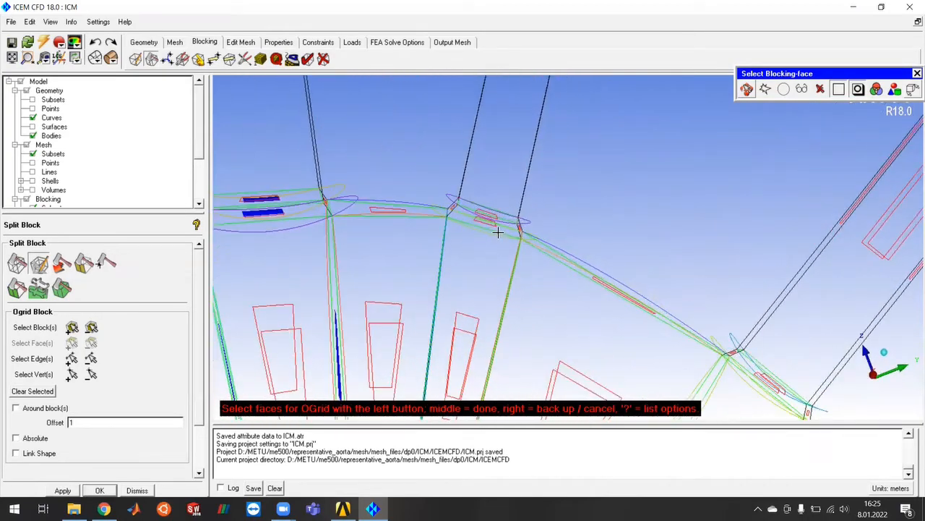
key("F9")
left_click_drag(551, 238, 489, 309)
key("F9")
left_click(427, 239)
key("F9")
key("F9")
middle_click_drag(529, 138, 486, 260, "ctrl")
left_click(479, 97)
Add the arch cross-section faces just after the second branch and just before the third branch to the O-grid selection.
scroll(561, 265, "down", 2)
scroll(563, 268, "down", 2)
middle_click_drag(572, 260, 580, 103, "ctrl")
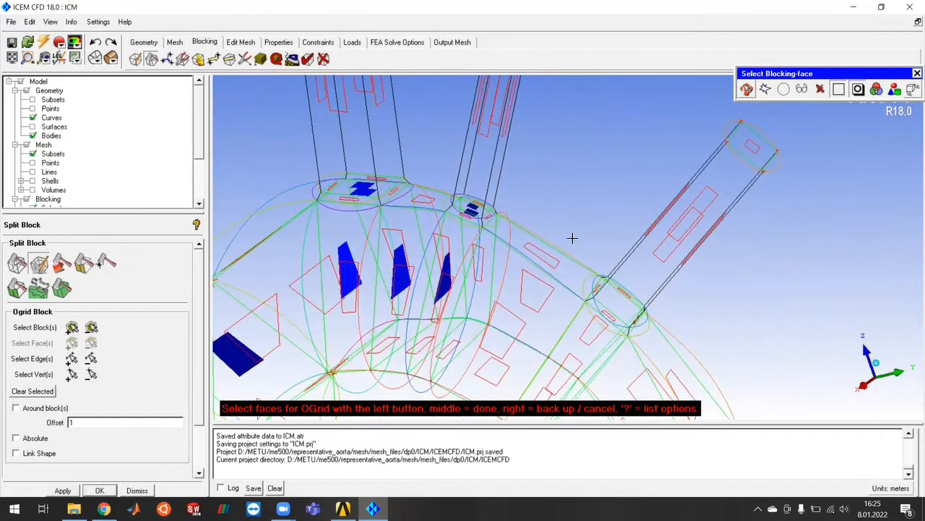
middle_click_drag(574, 238, 577, 150, "ctrl")
left_click(477, 218)
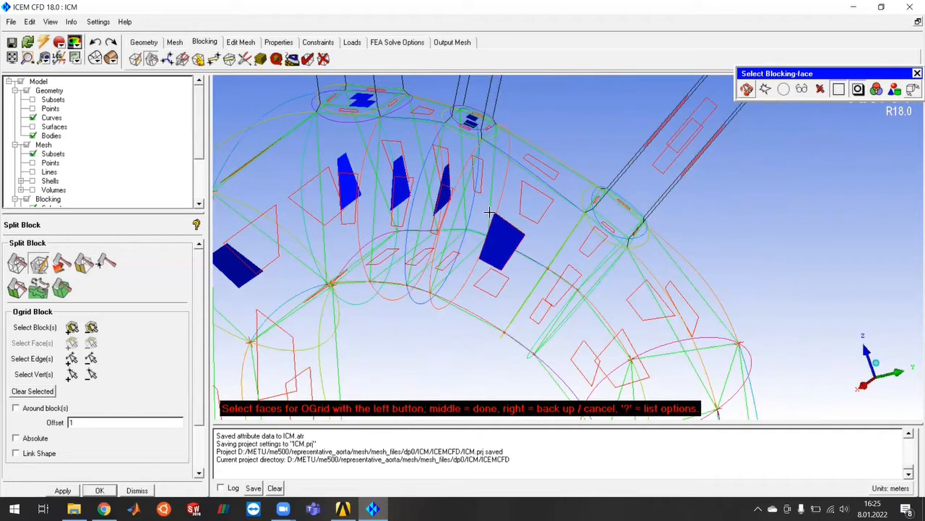
right_click(483, 208)
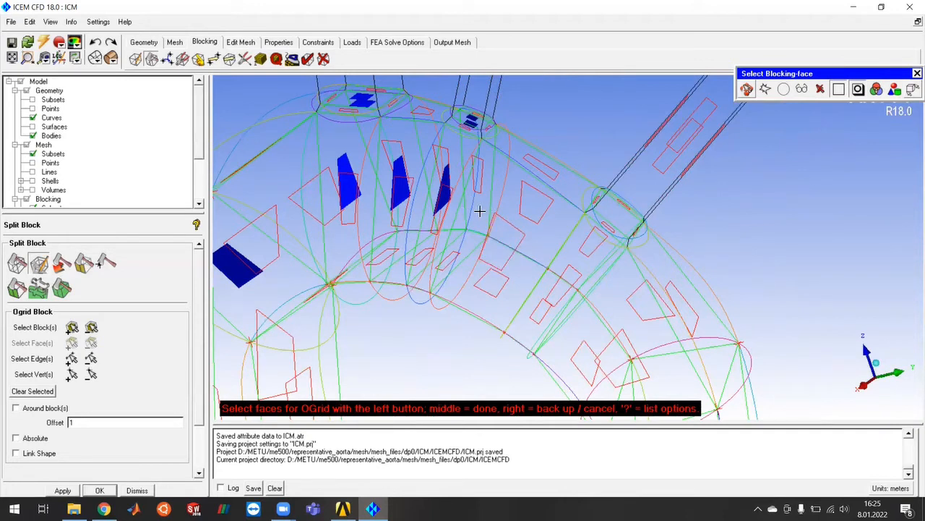
left_click(477, 209)
right_click(479, 209)
left_click(472, 204)
left_click_drag(526, 213, 591, 195, "ctrl")
left_click(586, 248)
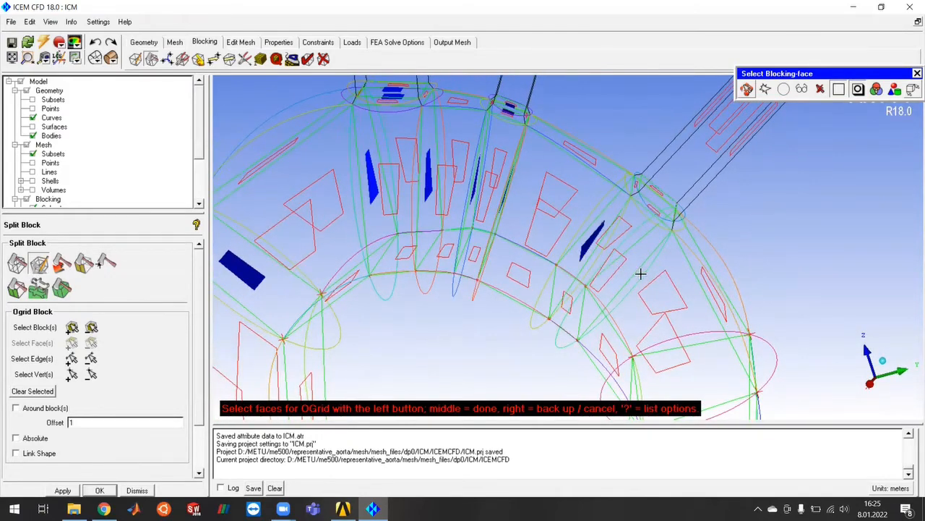
Add the two stacked faces at the base of the slanted third branch to the O-grid selection.
left_click_drag(646, 239, 657, 185, "ctrl")
middle_click_drag(658, 185, 403, 321, "ctrl")
scroll(403, 320, "up", 3)
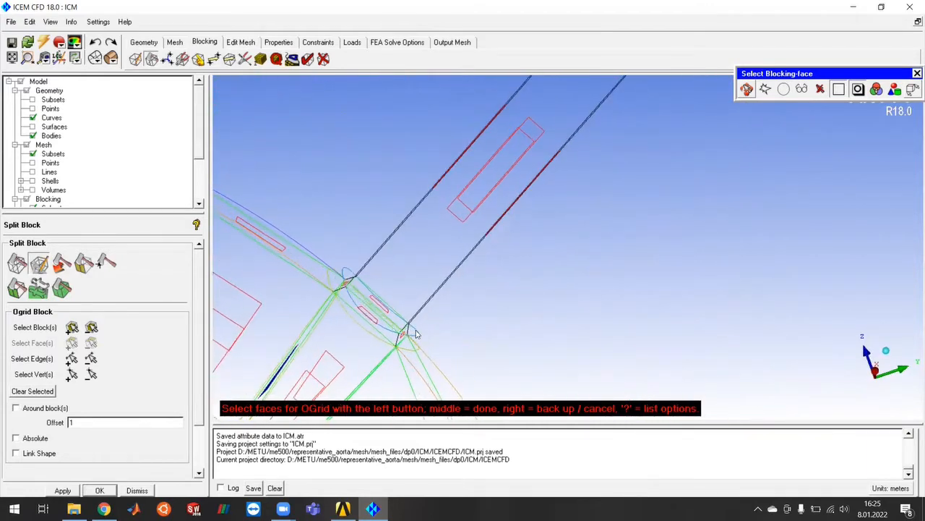
left_click(387, 329)
left_click(393, 317)
key("F9")
middle_click_drag(462, 308, 598, 223)
left_click_drag(590, 246, 431, 326)
key("F9")
right_click(497, 282)
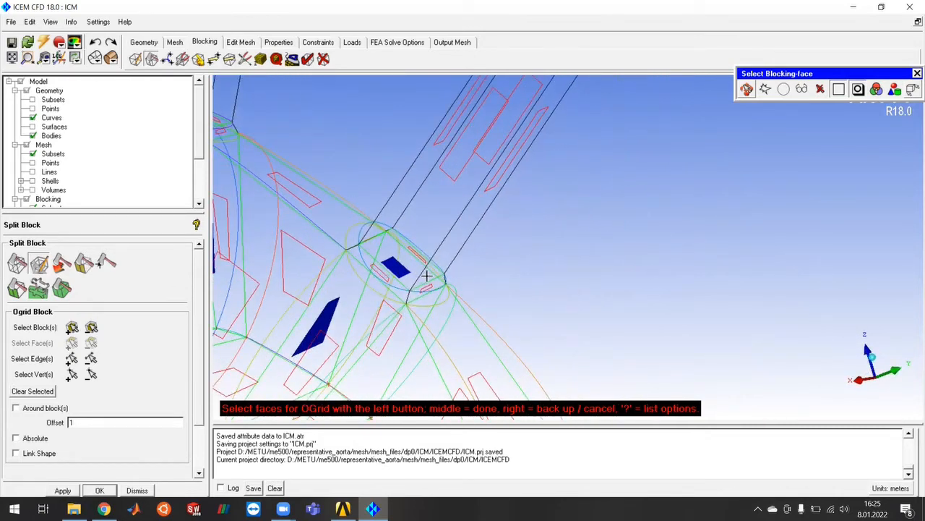
right_click(426, 276)
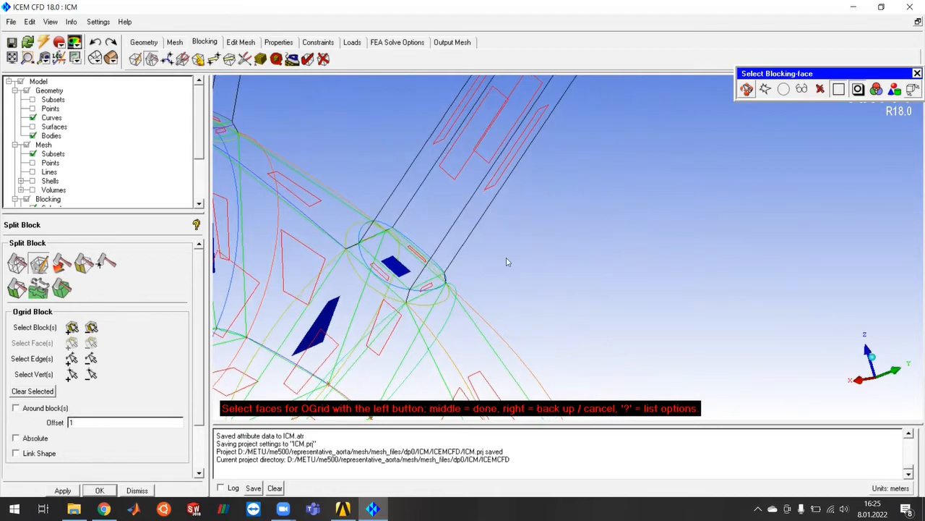
left_click_drag(492, 274, 550, 232)
key("F9")
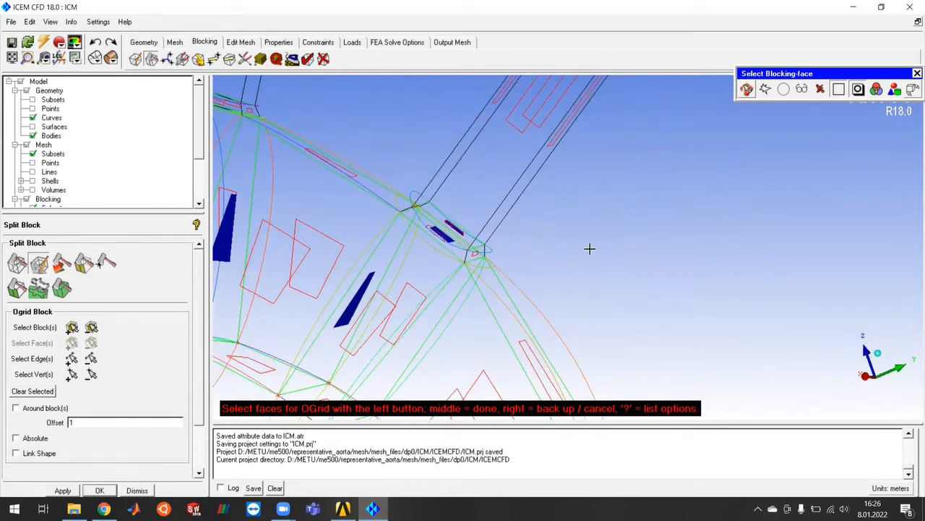
Add the end face of the slanted third branch to the O-grid selection.
left_click_drag(583, 243, 557, 320)
key("F9")
key("F9")
key("F9")
scroll(640, 226, "up", 1)
scroll(631, 223, "down", 2)
middle_click_drag(632, 215, 521, 378)
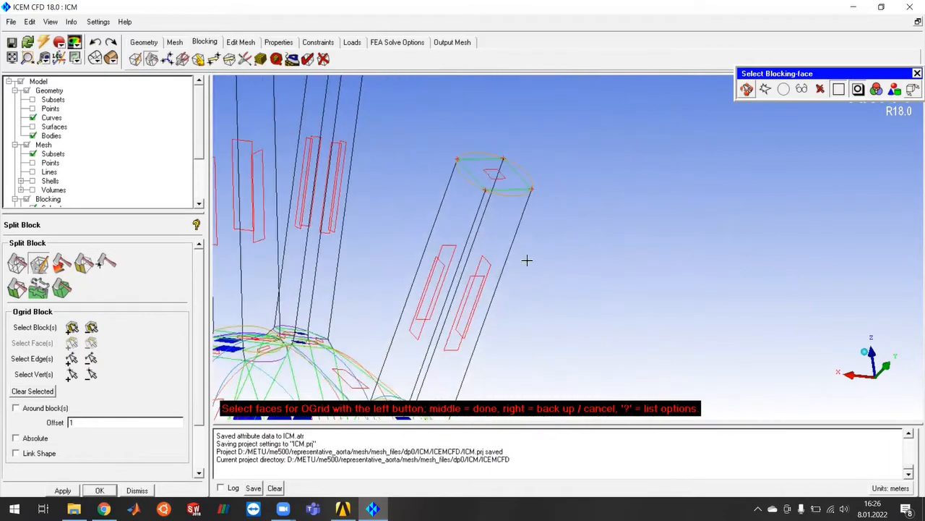
Add the three descending aorta cross-section faces, from the arch junction down to the outlet, to the O-grid selection.
scroll(549, 275, "down", 3)
middle_click_drag(572, 397, 619, 258)
middle_click_drag(584, 357, 568, 270)
left_click_drag(555, 247, 651, 360)
left_click(571, 311)
middle_click_drag(641, 167, 621, 38, "ctrl")
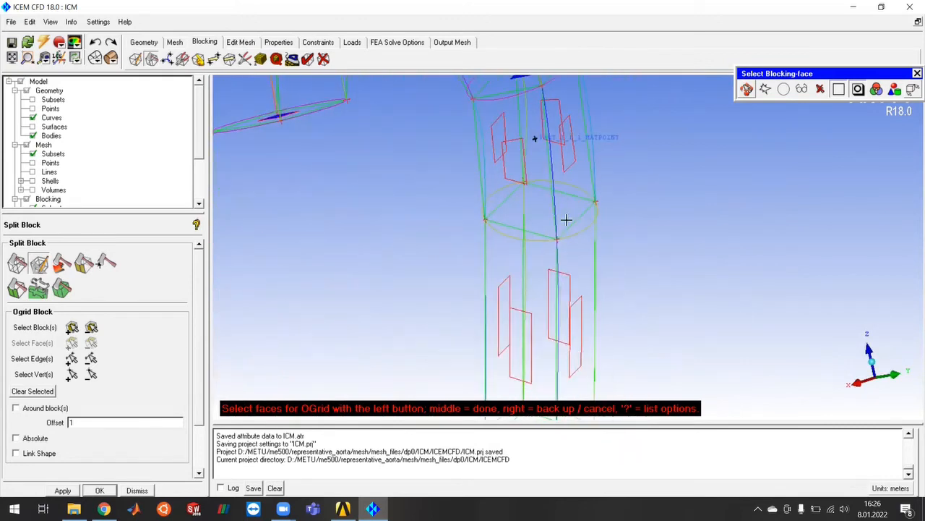
left_click(541, 211)
middle_click_drag(677, 248, 664, 76, "ctrl")
left_click(532, 287)
right_click_drag(641, 333, 641, 300, "ctrl")
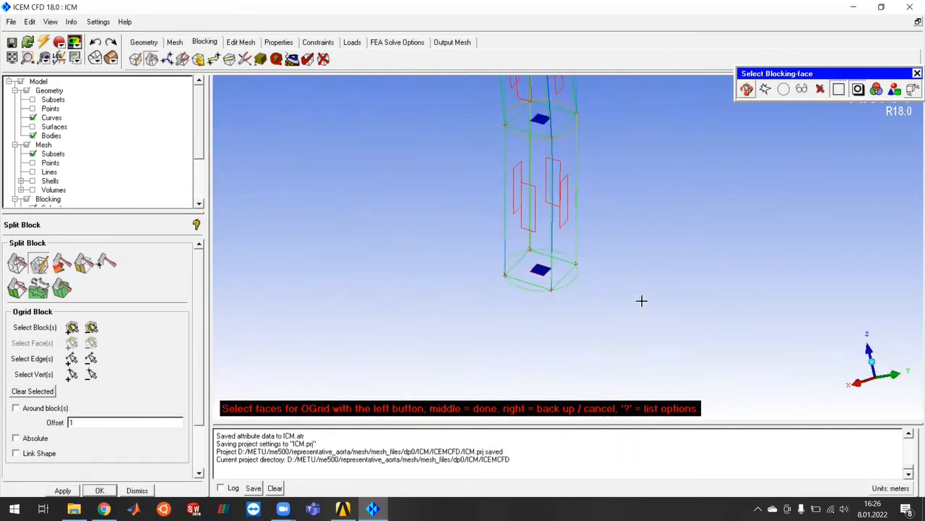
Finish the face selection and create the O-grid through the aorta and its branches with offset 1.
middle_click(661, 250)
middle_click_drag(585, 157, 626, 288)
right_click_drag(627, 287, 601, 230)
left_click_drag(606, 311, 573, 268)
left_click(62, 489)
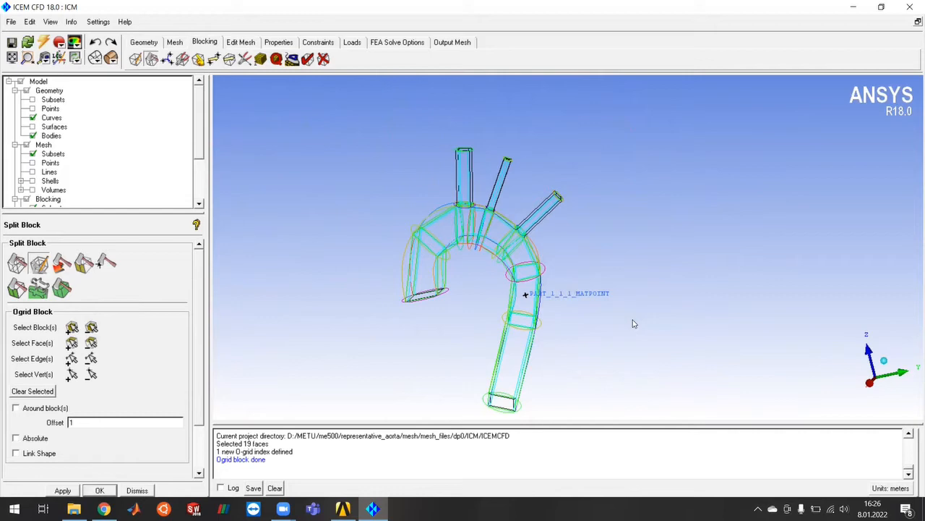
Examine the new O-grid blocks inside the ascending aorta and at its inlet face from several angles.
left_click_drag(432, 331, 496, 259)
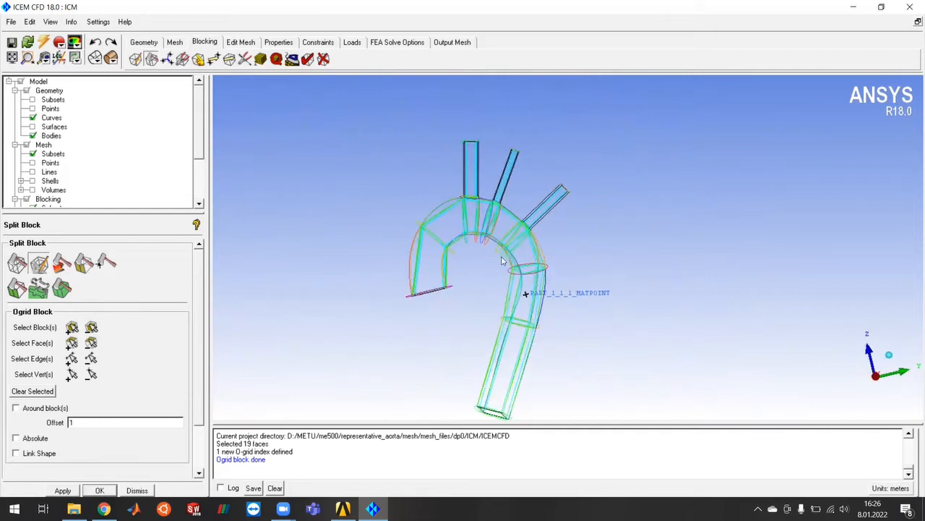
left_click_drag(456, 290, 507, 128)
left_click_drag(450, 315, 437, 258)
scroll(434, 261, "up", 6)
middle_click_drag(377, 281, 528, 248)
scroll(535, 286, "up", 8)
scroll(539, 275, "up", 2)
mouse_move(550, 297)
left_mouse_down()
mouse_move(472, 244)
mouse_move(435, 240)
left_mouse_up()
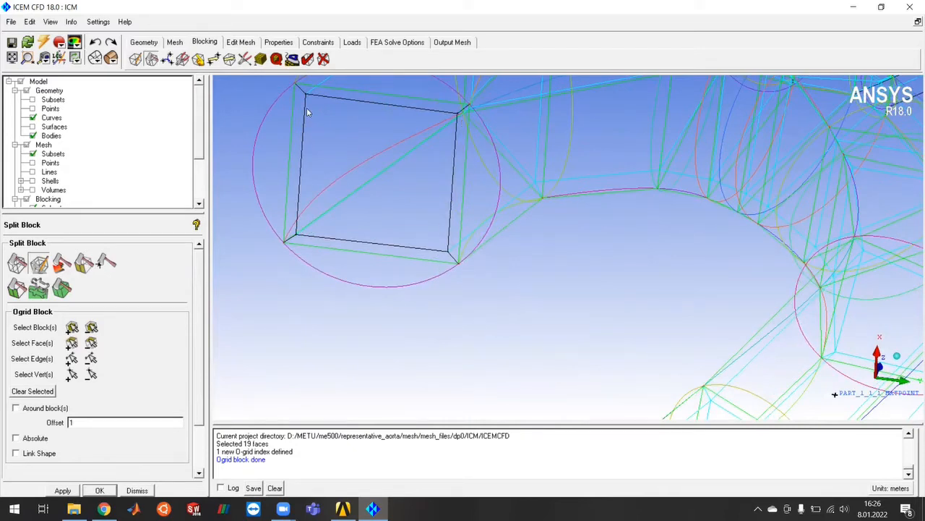
left_click_drag(588, 218, 564, 229)
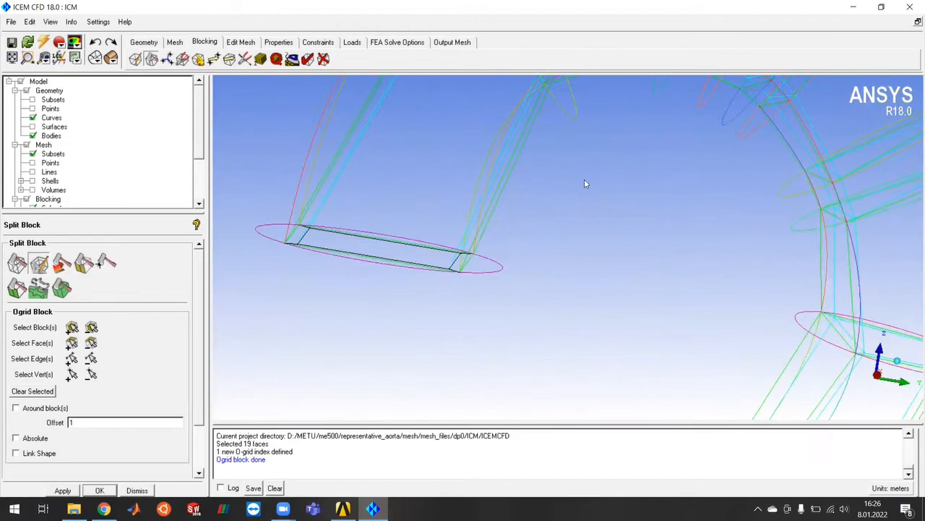
left_click_drag(614, 153, 242, 209)
Examine the O-grid edges where the branches meet the aortic arch, up close and in the overall model.
mouse_move(560, 348)
left_mouse_down()
mouse_move(499, 260)
mouse_move(680, 359)
mouse_move(634, 340)
mouse_move(650, 221)
mouse_move(605, 113)
mouse_move(676, 101)
mouse_move(618, 244)
mouse_move(666, 207)
mouse_move(588, 251)
mouse_move(632, 172)
mouse_move(583, 242)
mouse_move(589, 251)
mouse_move(609, 246)
mouse_move(597, 250)
mouse_move(509, 204)
mouse_move(521, 230)
mouse_move(498, 214)
mouse_move(479, 225)
mouse_move(599, 330)
mouse_move(571, 340)
left_mouse_up()
right_click_drag(571, 340, 663, 246)
left_click_drag(658, 261, 463, 324)
middle_click_drag(462, 324, 627, 178)
left_click_drag(654, 296, 725, 324)
middle_click_drag(725, 325, 544, 247)
right_click_drag(544, 247, 539, 279)
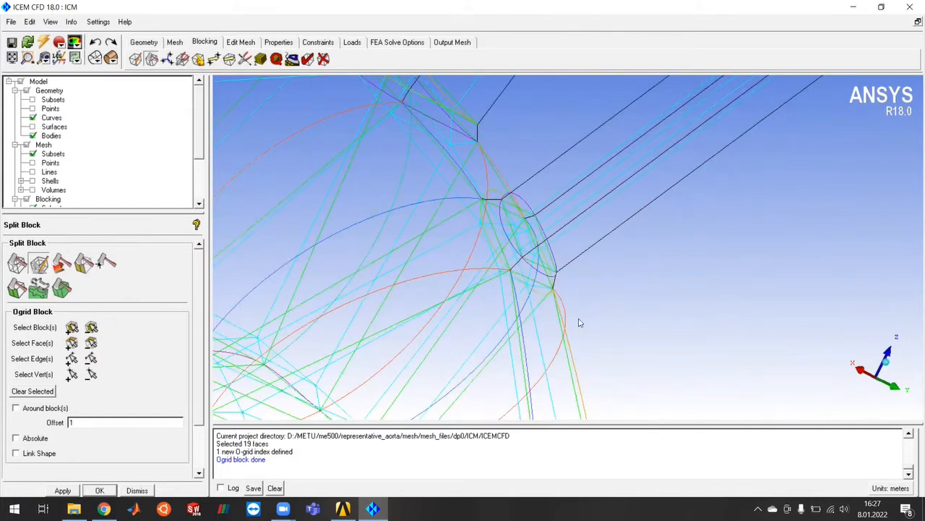
left_click_drag(597, 316, 588, 339)
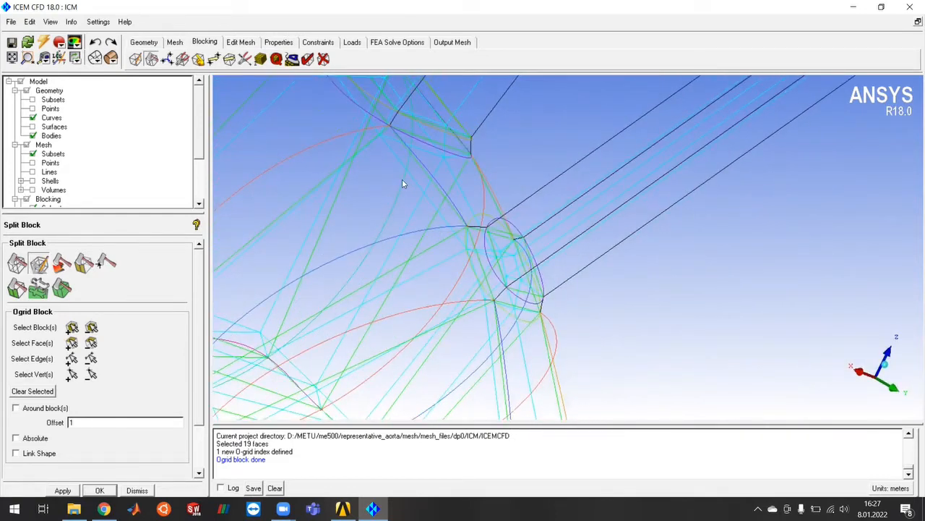
left_click_drag(642, 328, 478, 295)
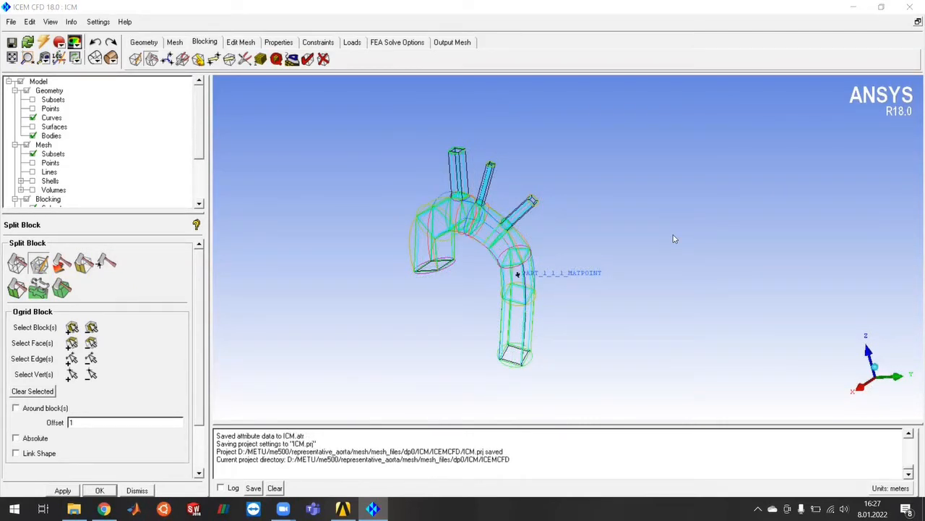
left_click_drag(422, 305, 551, 301)
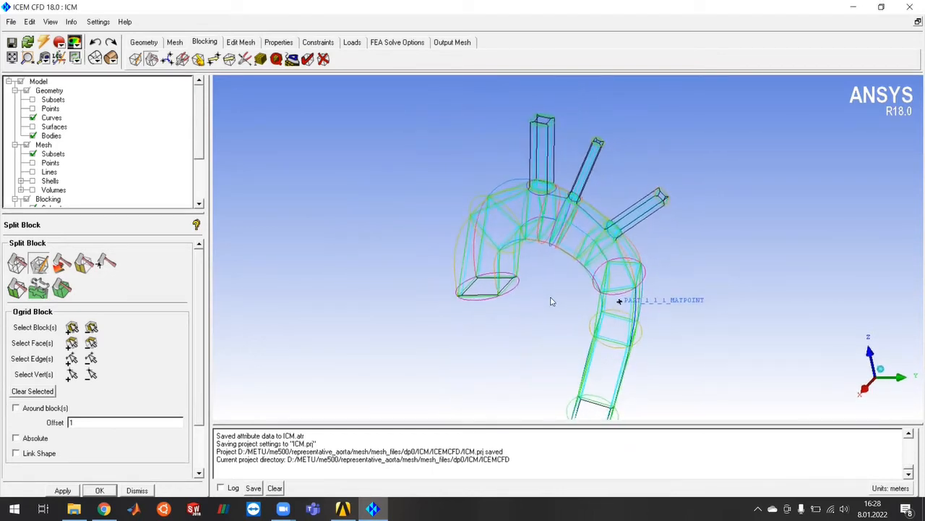
Open the pre-mesh edge parameters and set the front edge of the ascending aorta inlet face to 10 nodes.
left_click(260, 59)
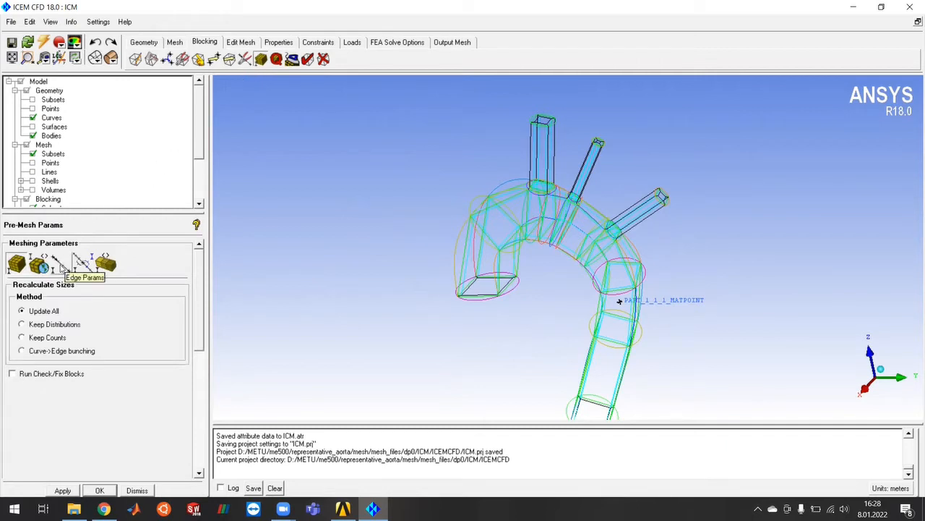
left_click(61, 264)
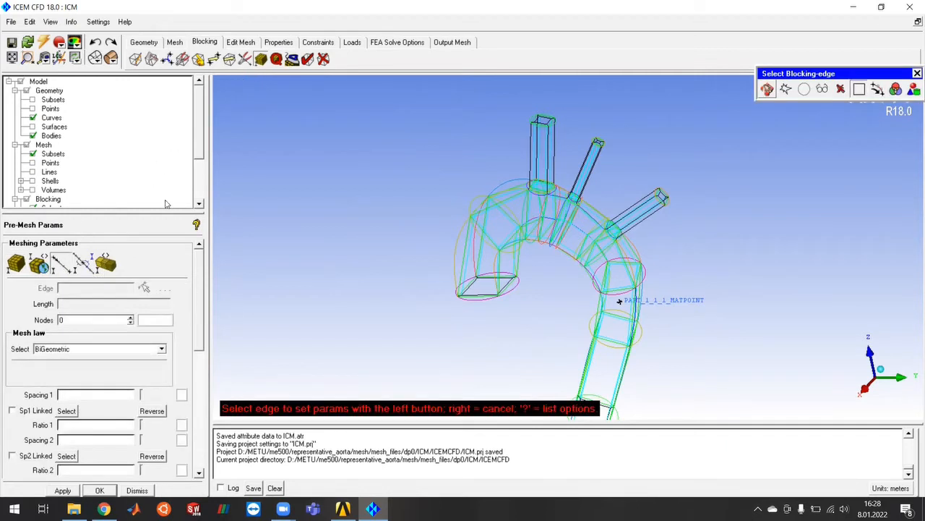
left_click_drag(146, 214, 147, 182)
middle_click_drag(545, 314, 477, 253)
scroll(467, 252, "up", 1)
scroll(459, 285, "down", 1)
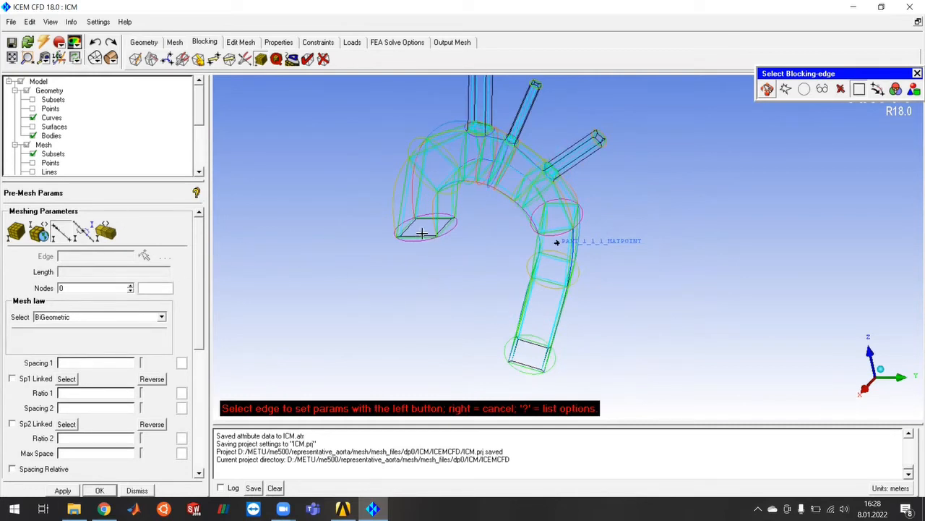
scroll(421, 232, "up", 2)
scroll(313, 228, "up", 1)
middle_click_drag(312, 227, 506, 323)
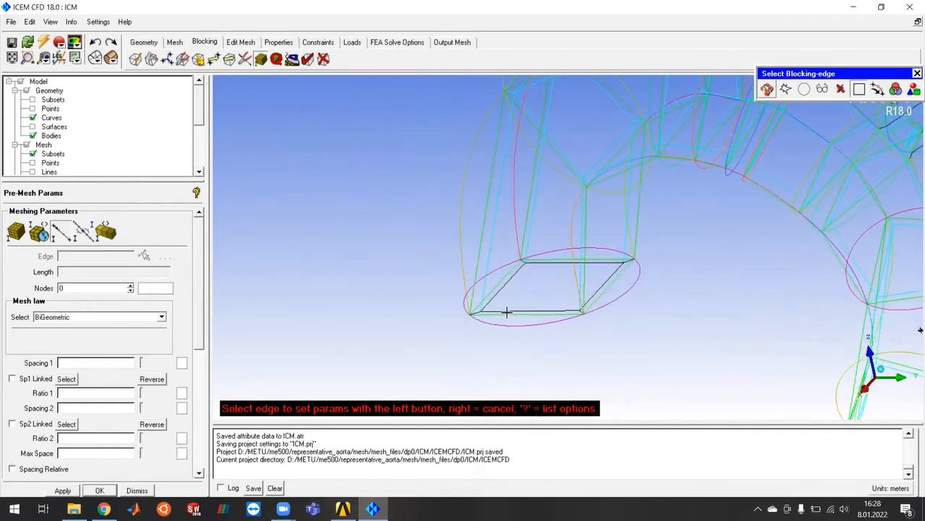
left_click(507, 312)
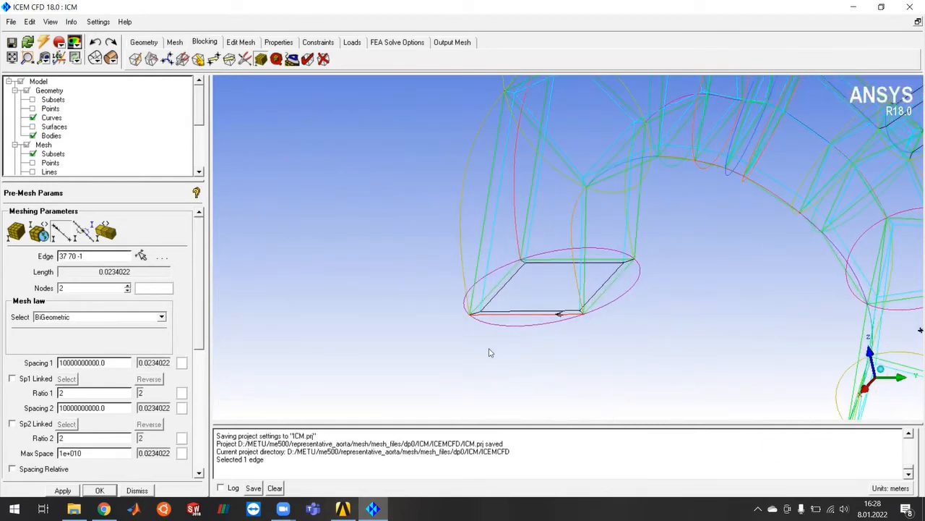
double_click(73, 288)
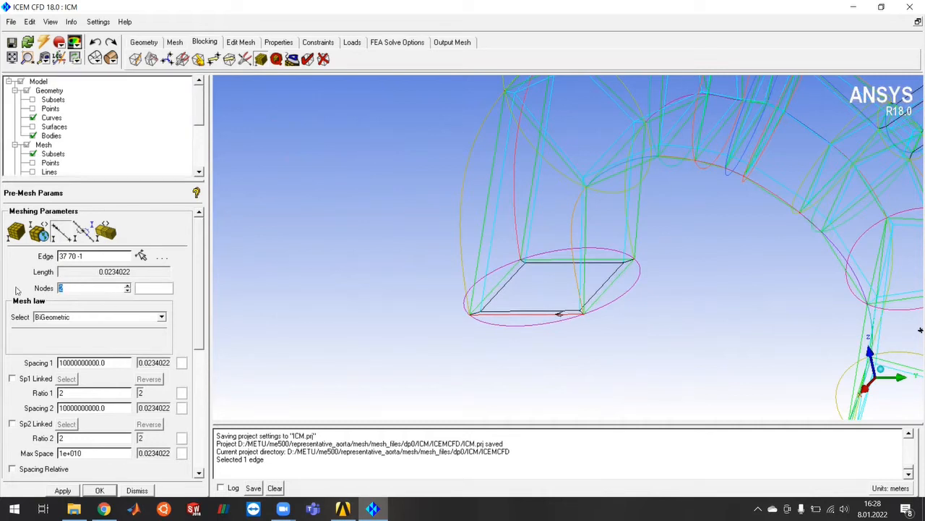
key("Return")
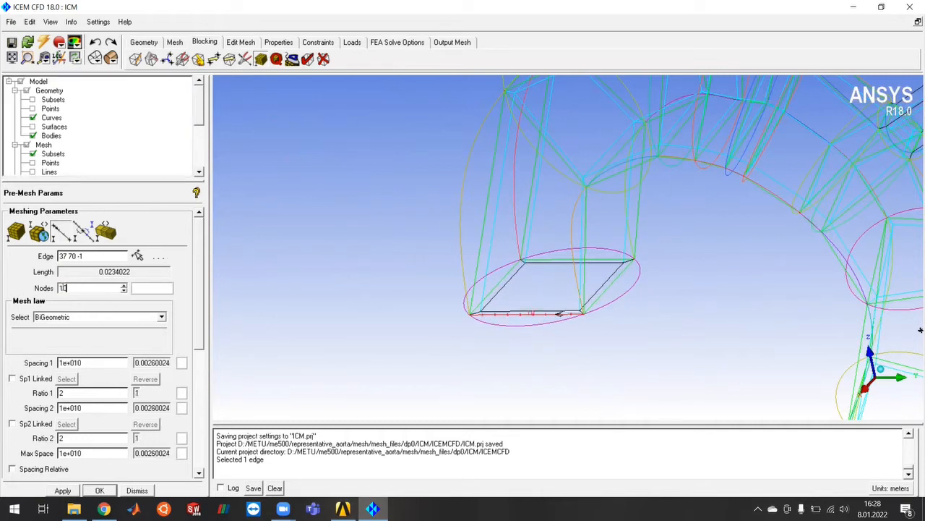
Copy the inlet edge's mesh parameters to all parallel edges.
scroll(188, 296, "down", 5)
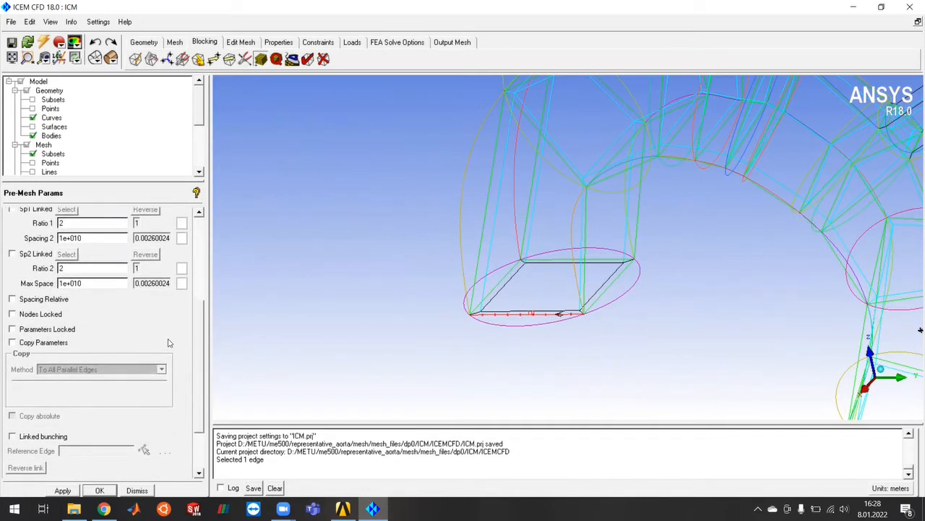
left_click(12, 342)
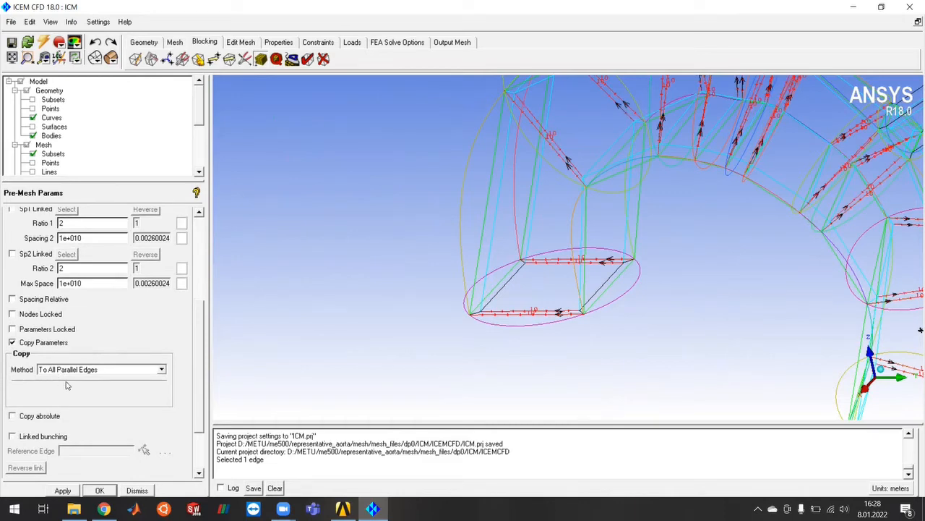
scroll(609, 291, "down", 2)
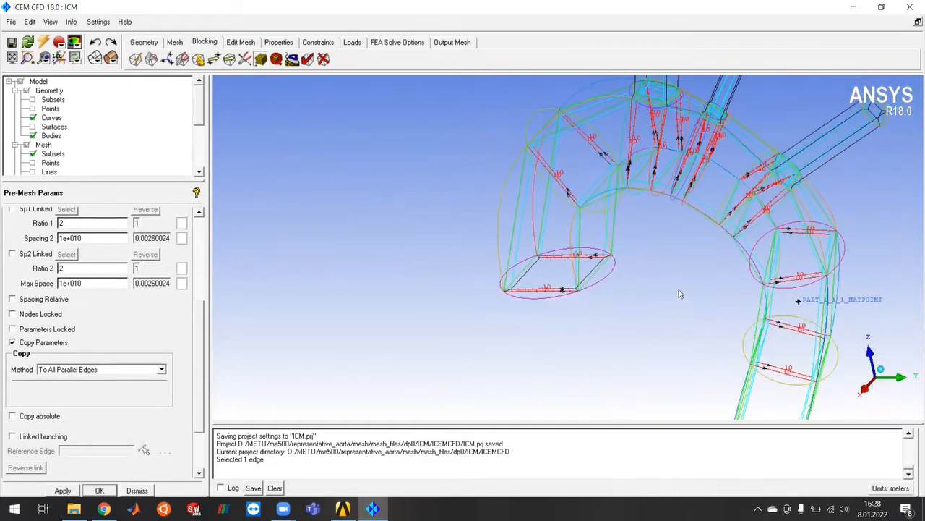
left_click_drag(680, 293, 608, 331)
middle_click_drag(607, 331, 578, 283)
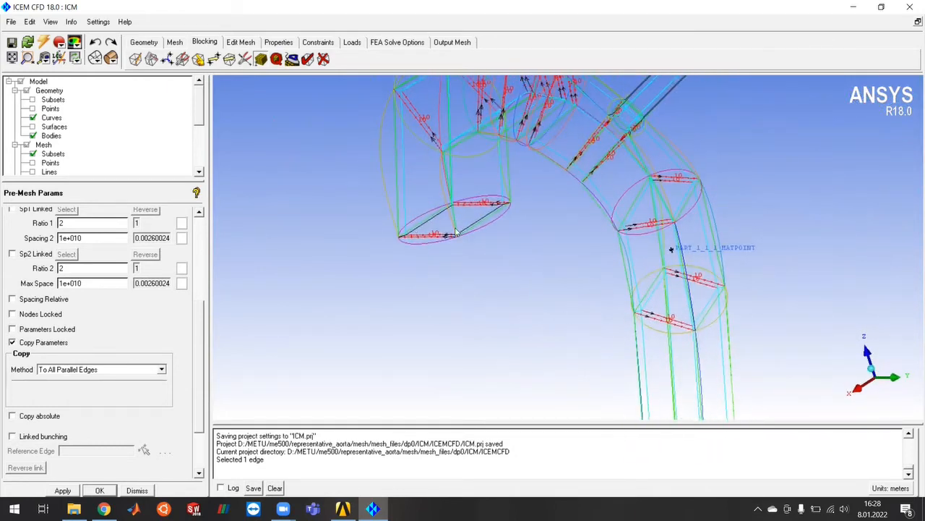
scroll(458, 379, "down", 2)
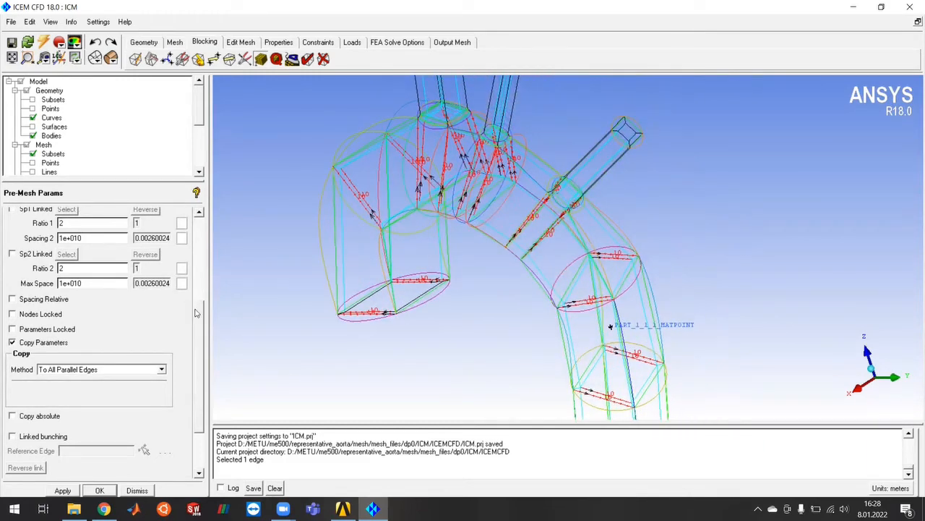
Set the adjoining side edge of the inlet face and all its parallel edges to 10 nodes.
scroll(195, 313, "up", 5)
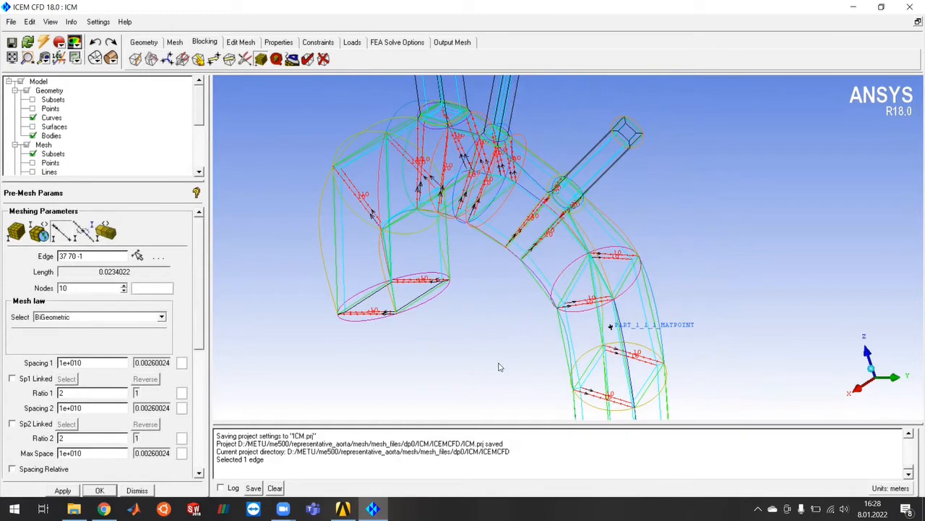
mouse_move(498, 367)
left_mouse_down()
mouse_move(553, 343)
mouse_move(508, 362)
left_mouse_up()
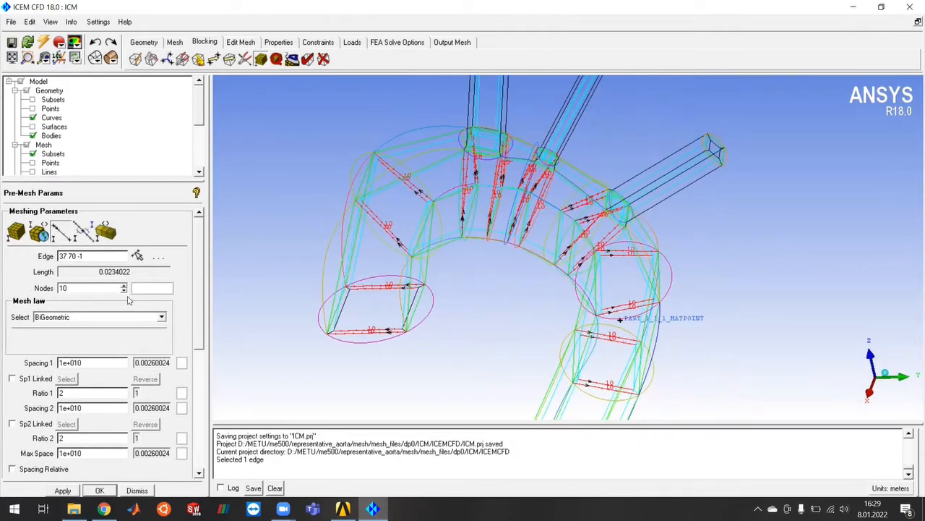
left_click(138, 256)
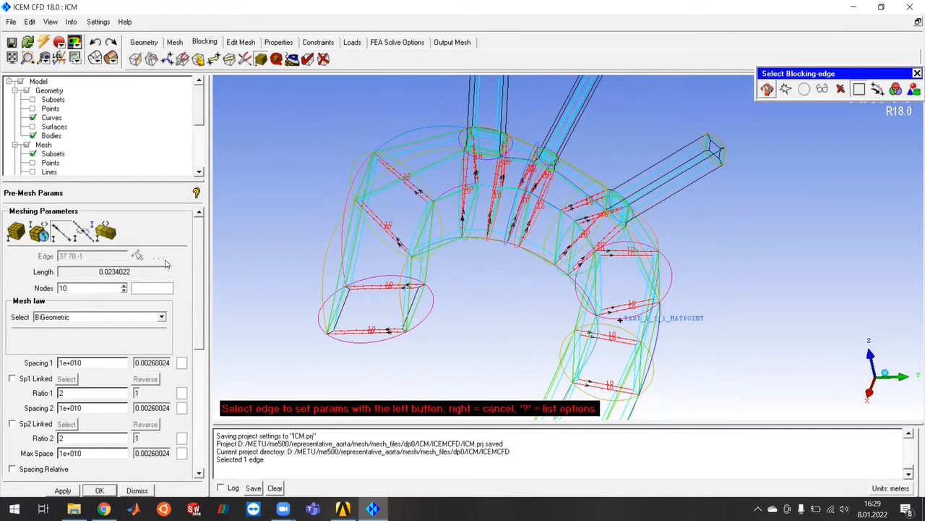
left_click(416, 308)
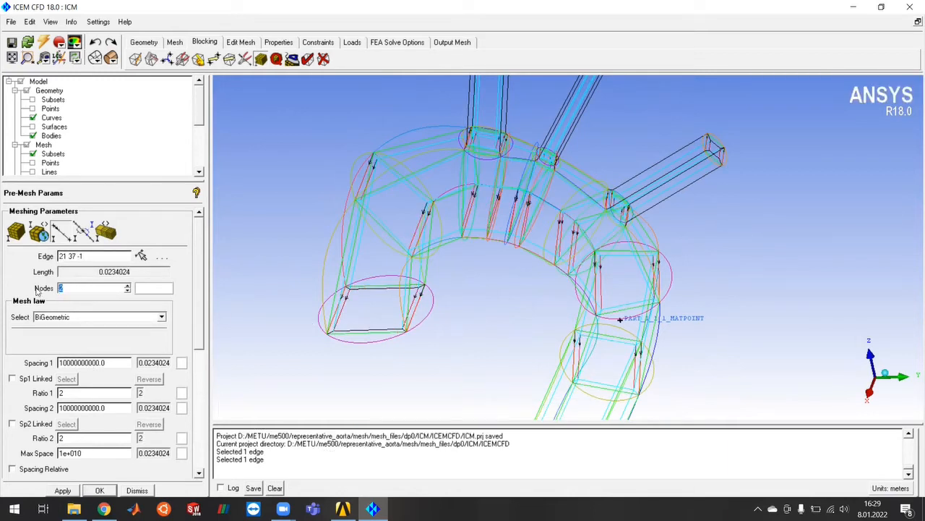
key("Return")
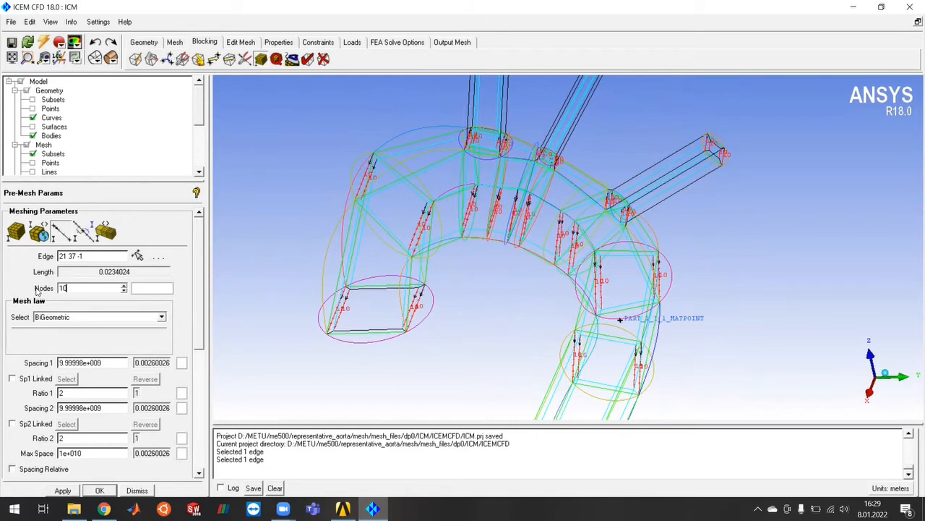
scroll(611, 283, "down", 4)
scroll(606, 307, "up", 2)
scroll(571, 347, "down", 2)
scroll(458, 324, "up", 3)
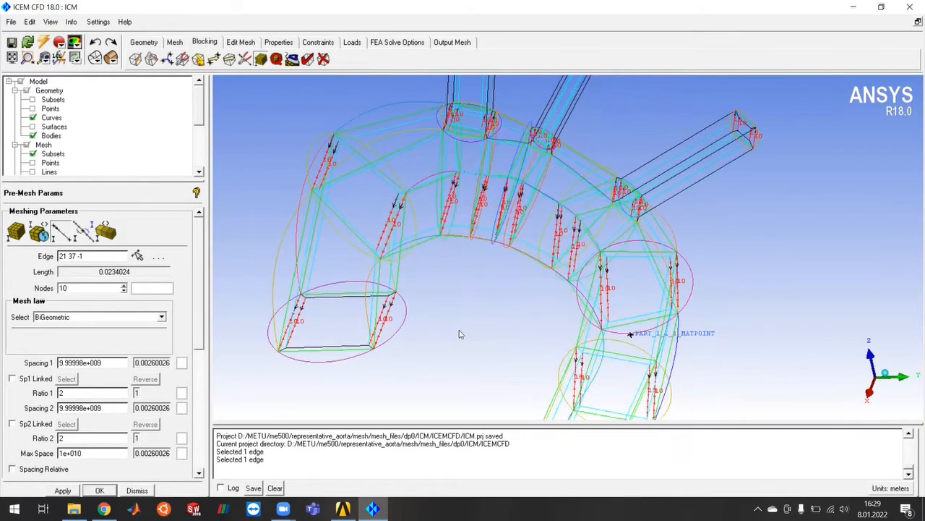
Set the lengthwise edges of the first ascending aorta segment, starting at the inlet, to 50 nodes.
left_click(137, 257)
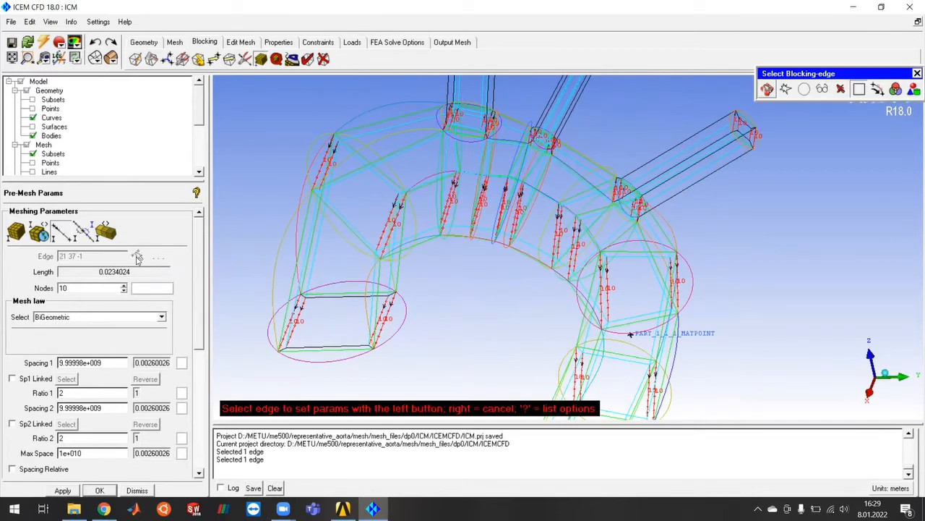
left_click(373, 312)
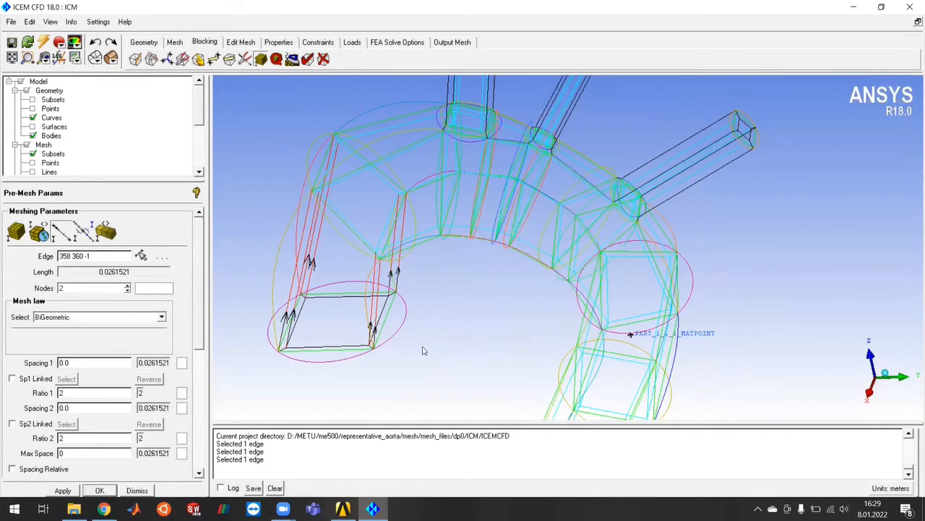
left_click_drag(422, 360, 429, 295)
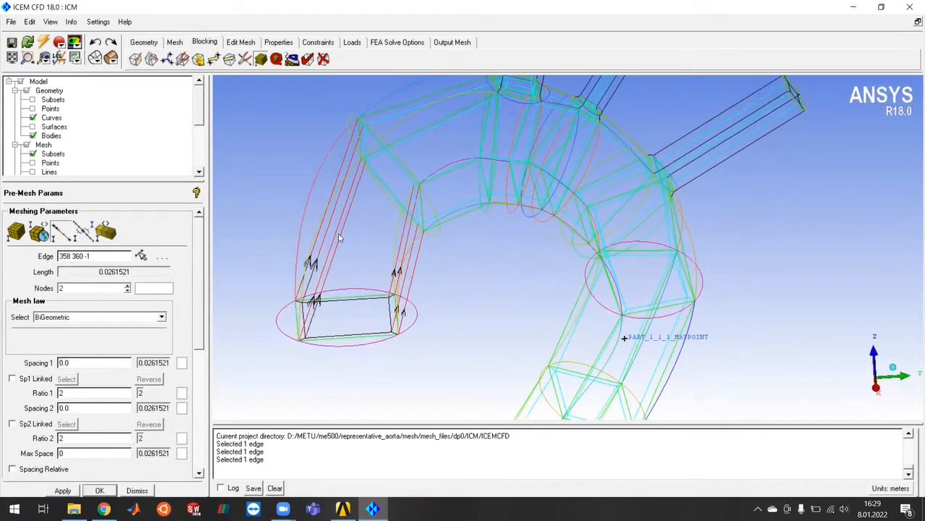
left_click_drag(479, 318, 404, 333)
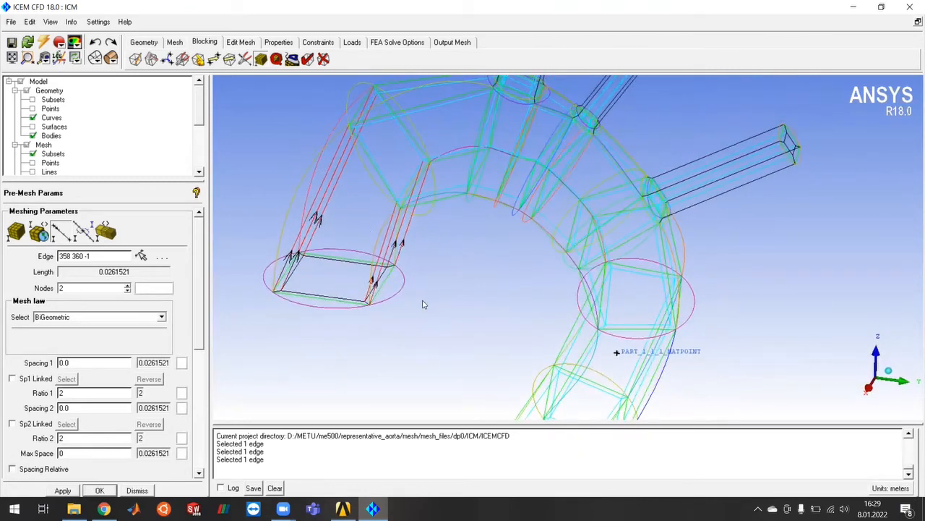
left_click_drag(457, 332, 446, 348)
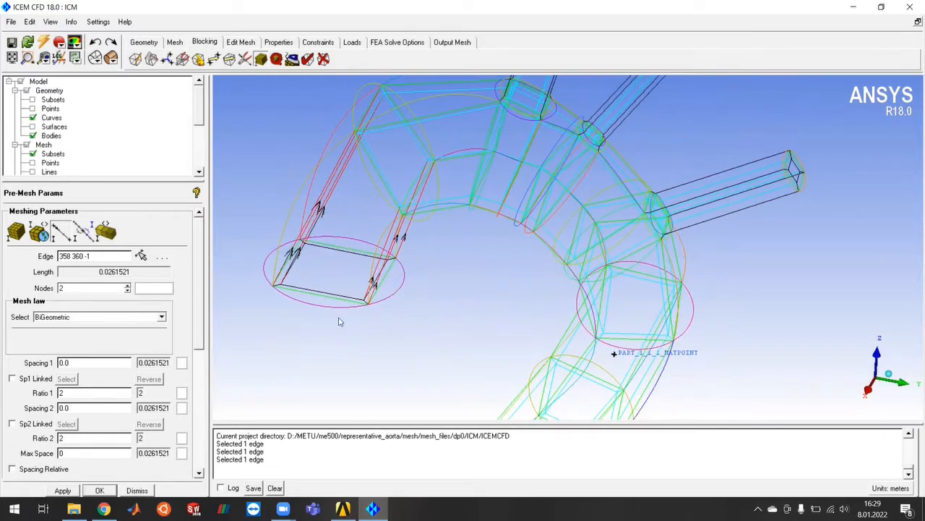
left_click_drag(425, 340, 436, 287)
left_click_drag(436, 294, 414, 283)
left_click_drag(97, 287, 11, 291)
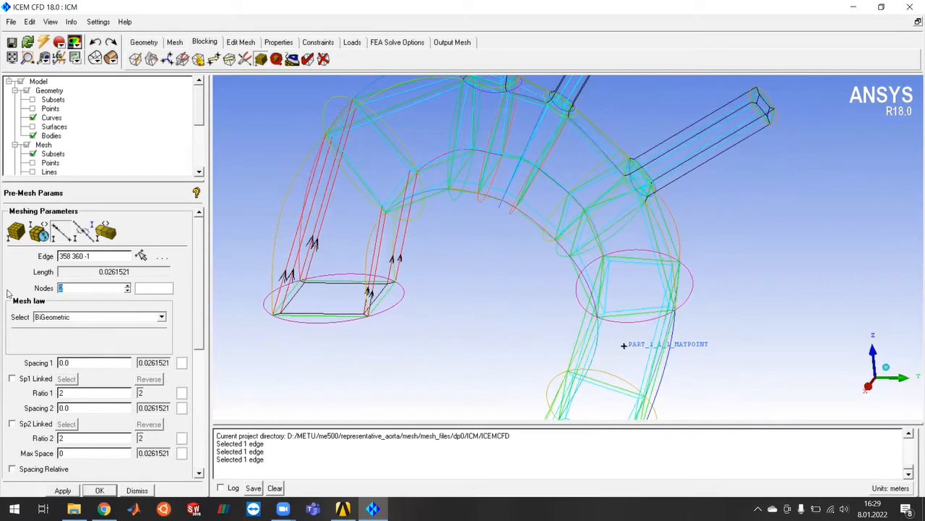
key("Return")
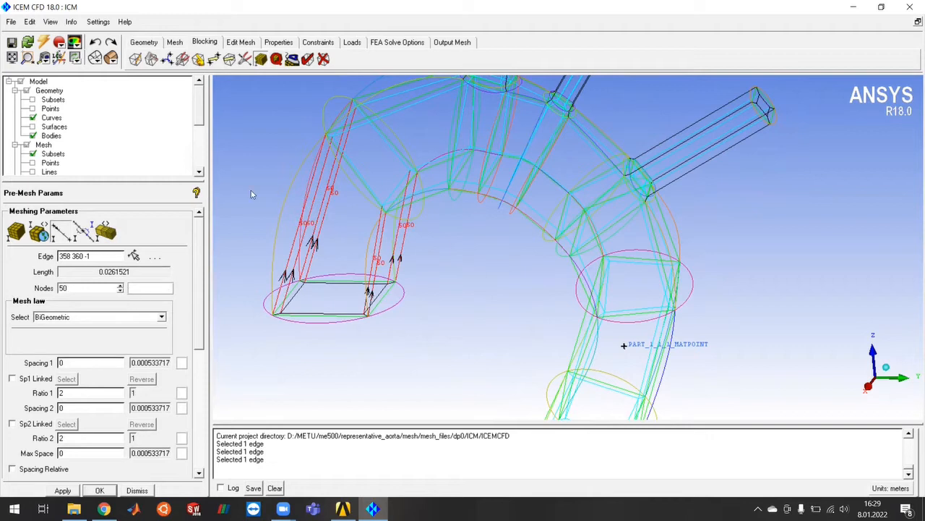
Set the lengthwise edges of the next arch segment, leading up to the first branch, to 30 nodes.
left_click(134, 255)
left_click(432, 186)
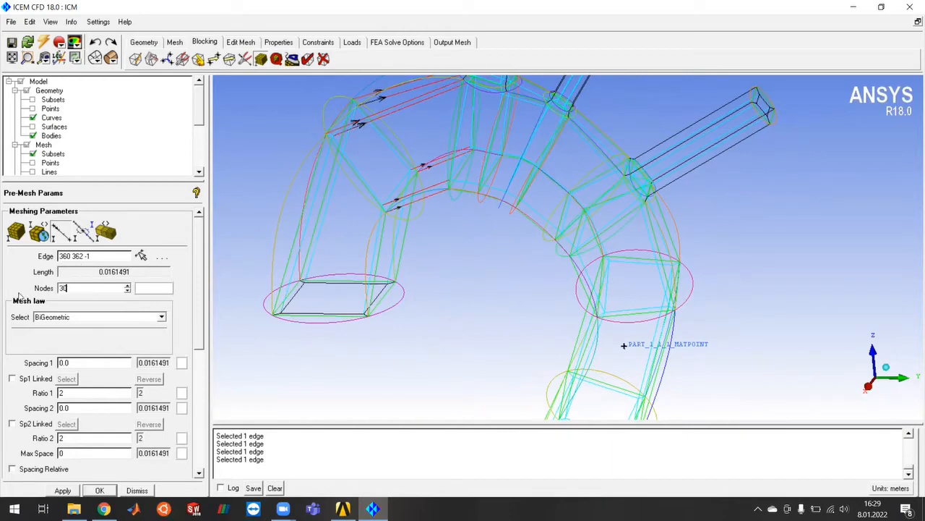
key("Return")
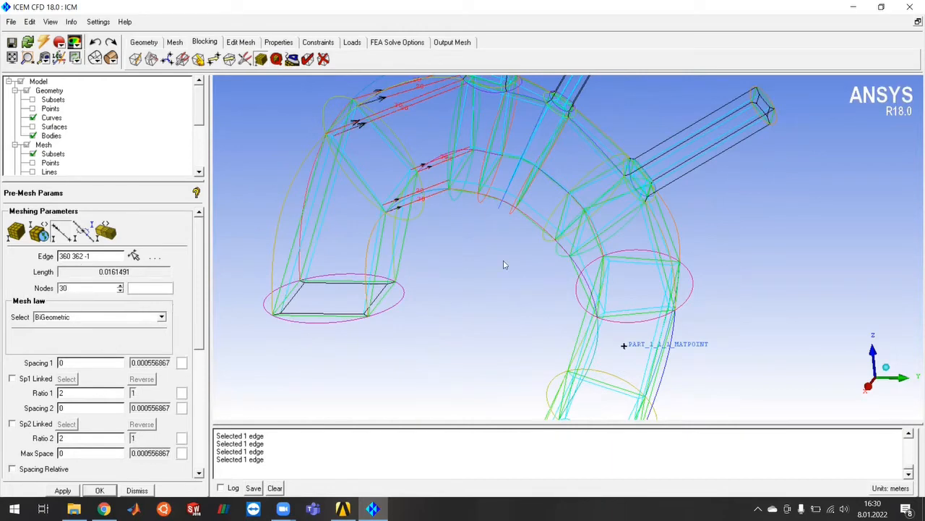
left_click_drag(494, 258, 487, 316)
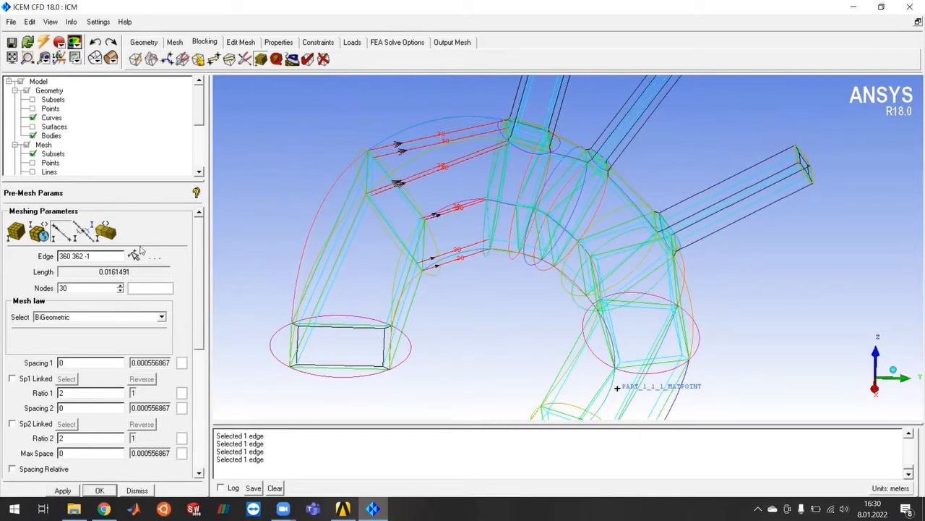
Set the lengthwise edges of the arch segment beneath the first branch to 15 nodes.
left_click(135, 254)
left_click(503, 242)
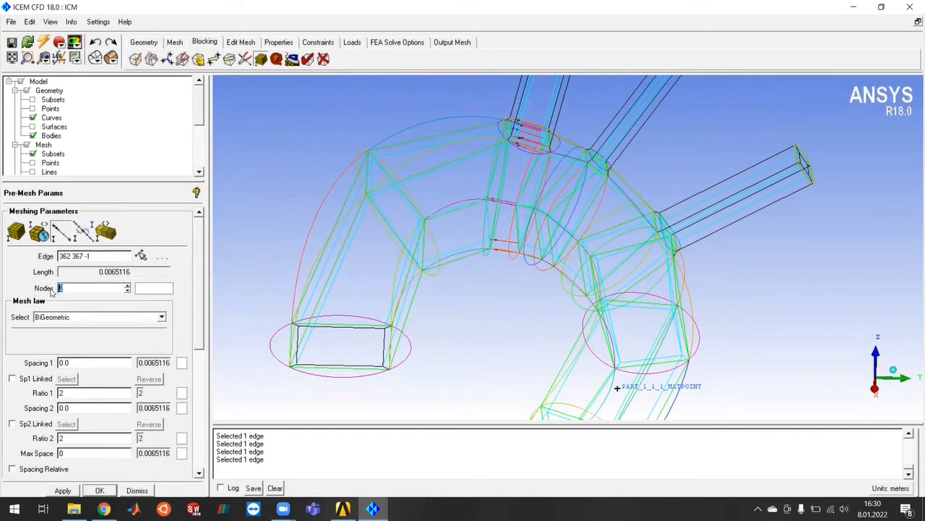
key("Return")
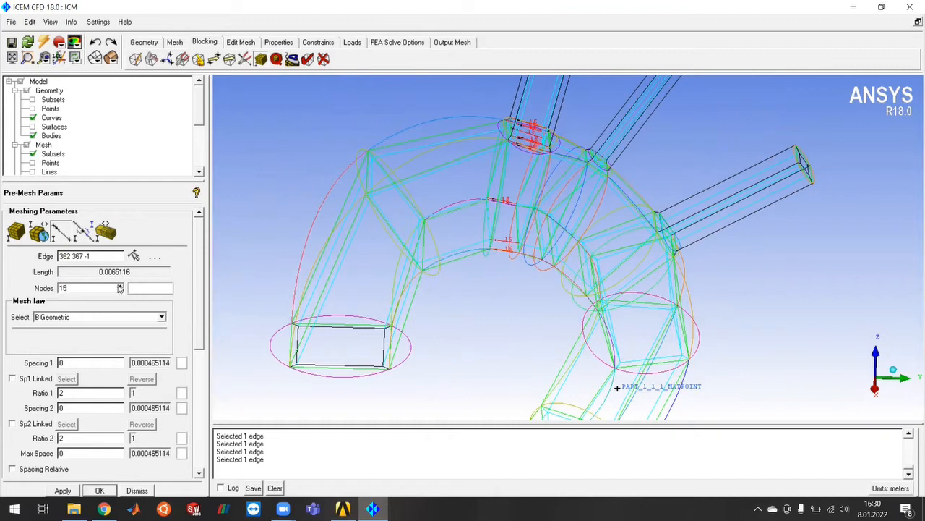
Set the lengthwise edges of the arch segment between the first and second branches to 15 nodes.
left_click(134, 257)
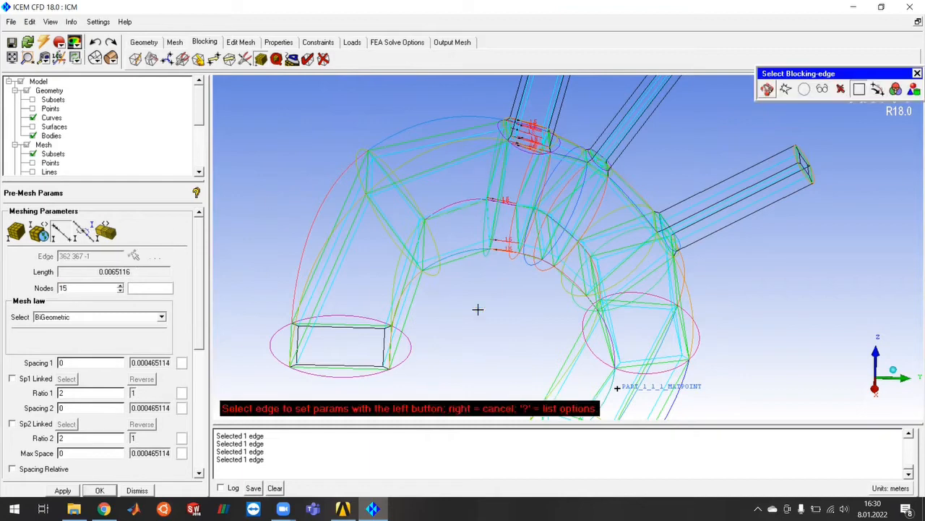
scroll(531, 253, "up", 4)
left_click(514, 271)
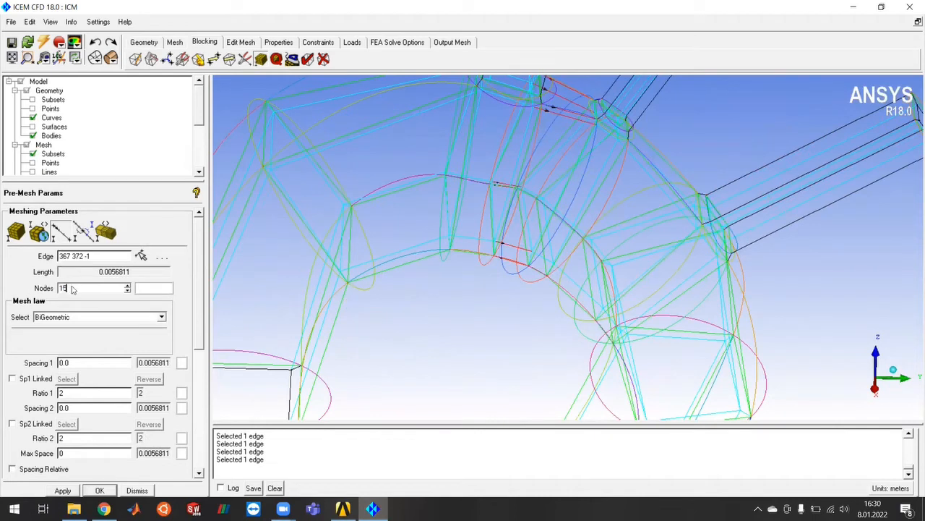
type("15")
key("Return")
Set the lengthwise edges of the arch segment beneath the second branch to 10 nodes.
left_click(134, 256)
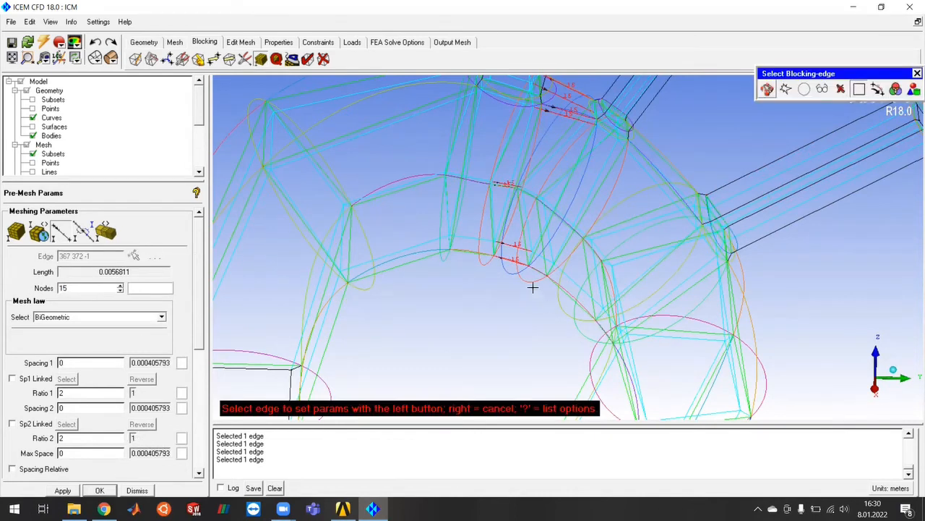
left_click(533, 274)
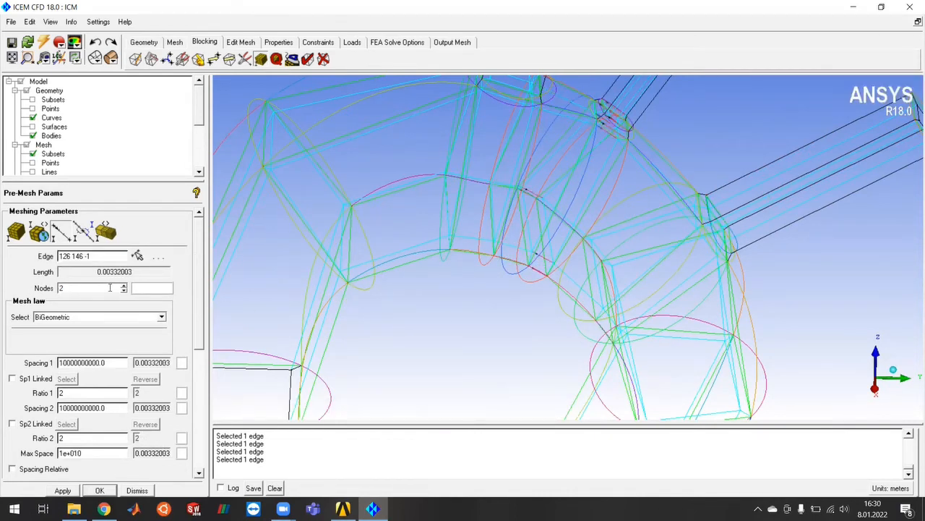
left_click_drag(87, 290, 38, 288)
type("10")
key("Return")
Set the lengthwise edges of the arch segment between the second and third branches to 20 nodes.
left_click(134, 257)
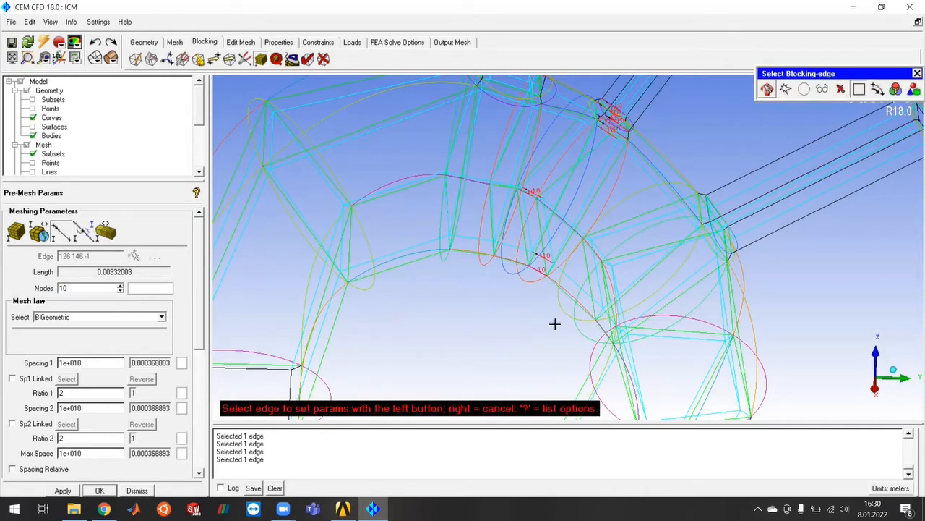
left_click_drag(547, 328, 419, 292, "ctrl")
left_click(475, 257)
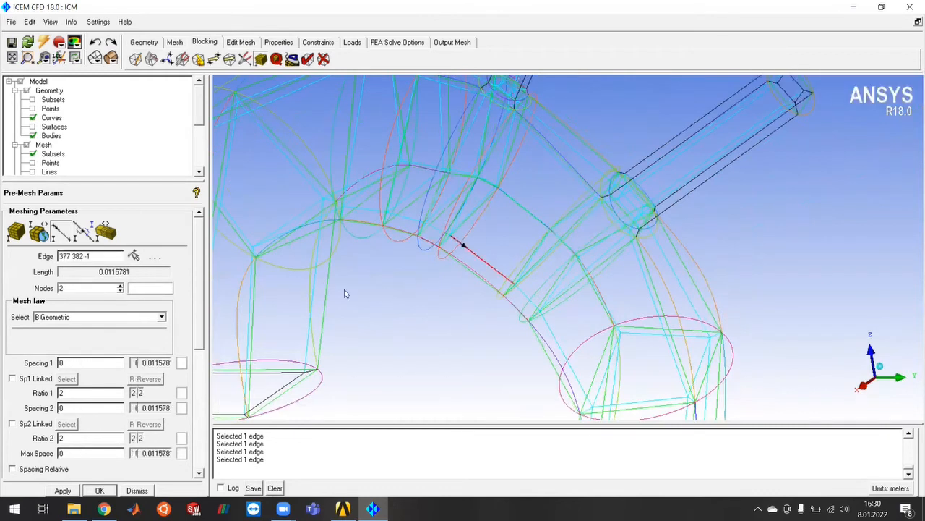
double_click(90, 285)
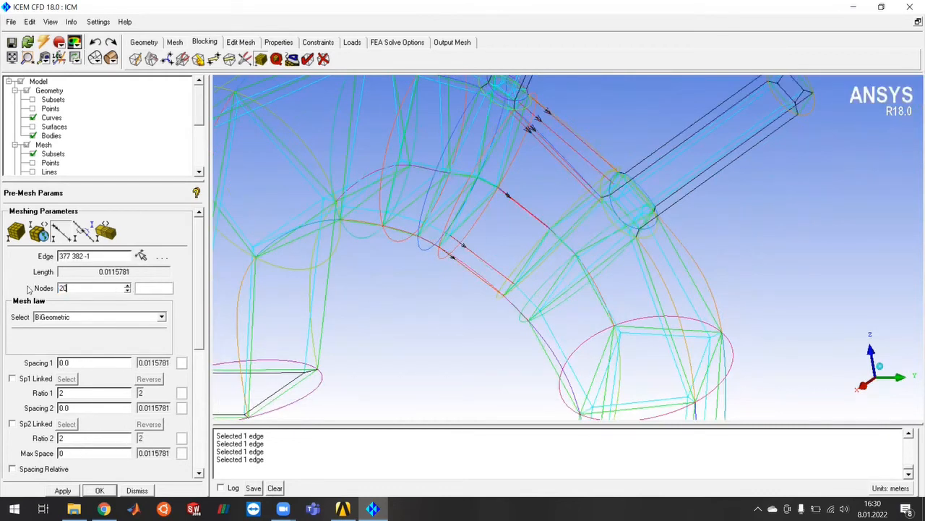
type("20")
key("Return")
Set the lengthwise edges of the arch segment beneath the third branch to 12 nodes.
left_click(134, 257)
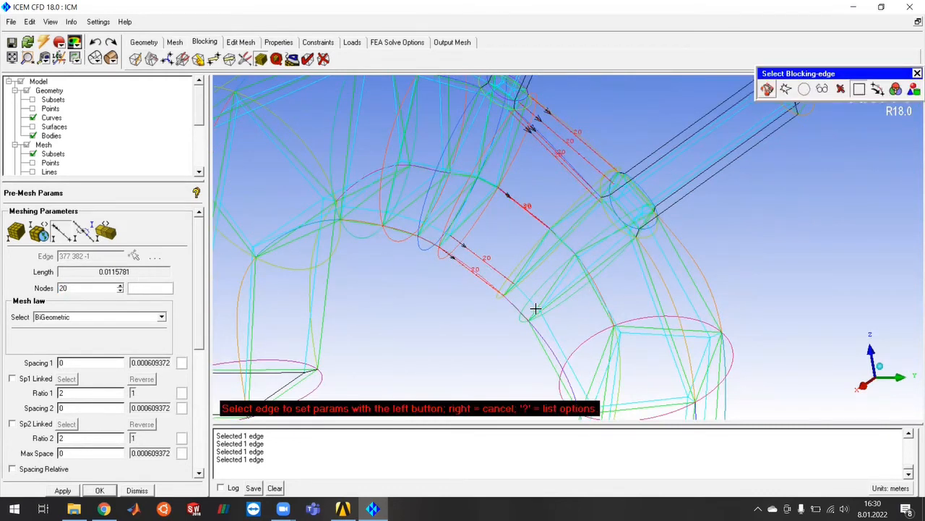
left_click(514, 306)
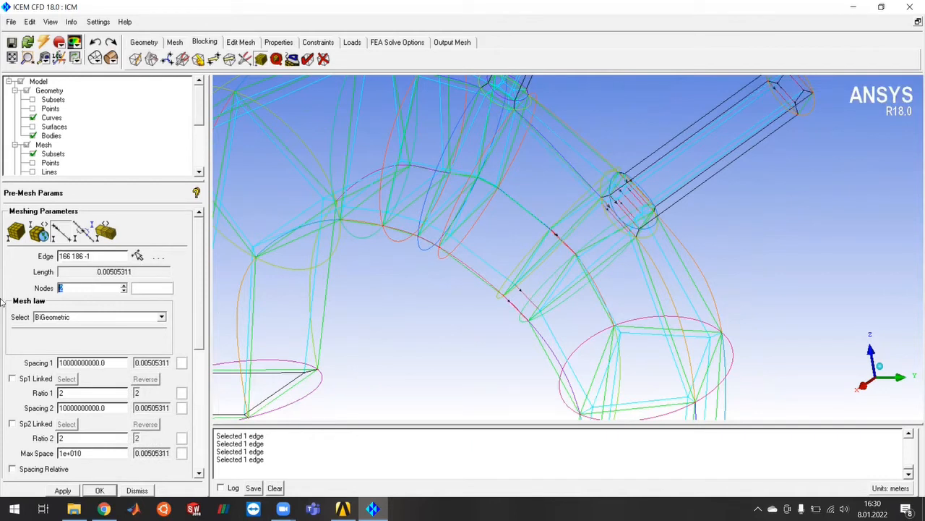
type("12")
key("Return")
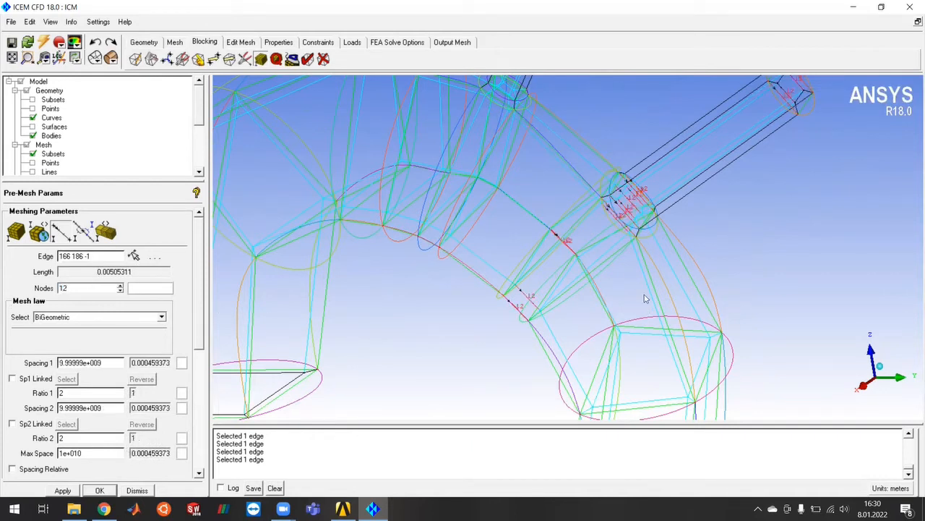
Set the lengthwise edges of the arch segment just past the third branch to 20 nodes.
middle_click_drag(566, 360, 492, 229)
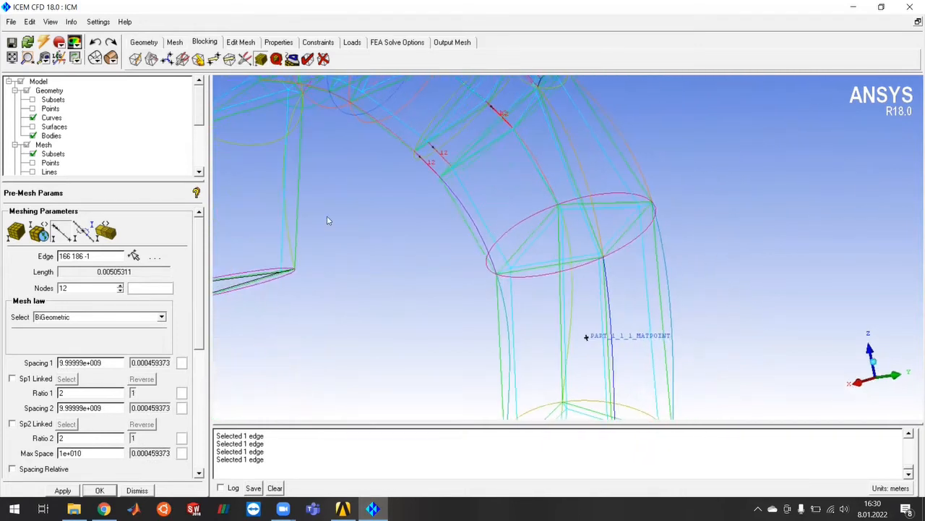
left_click(134, 256)
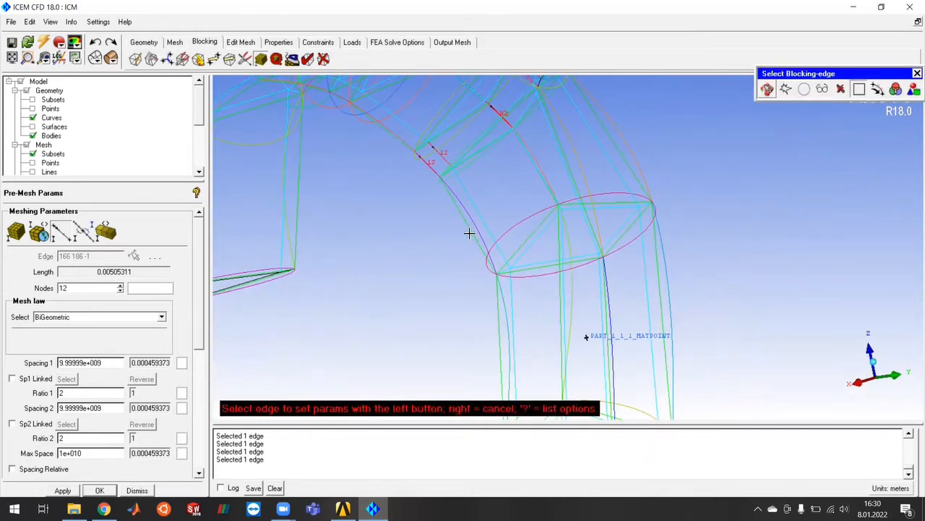
left_click(470, 234)
left_click_drag(87, 287, 17, 290)
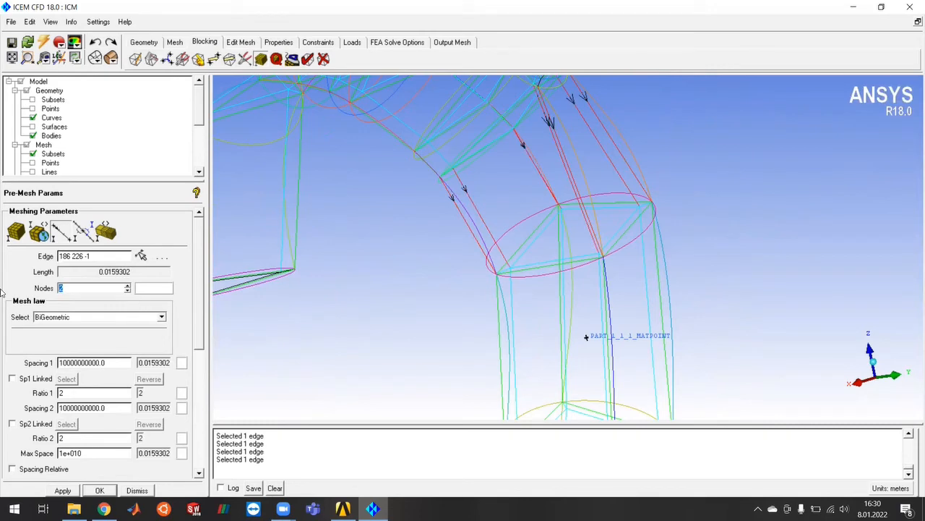
key("Return")
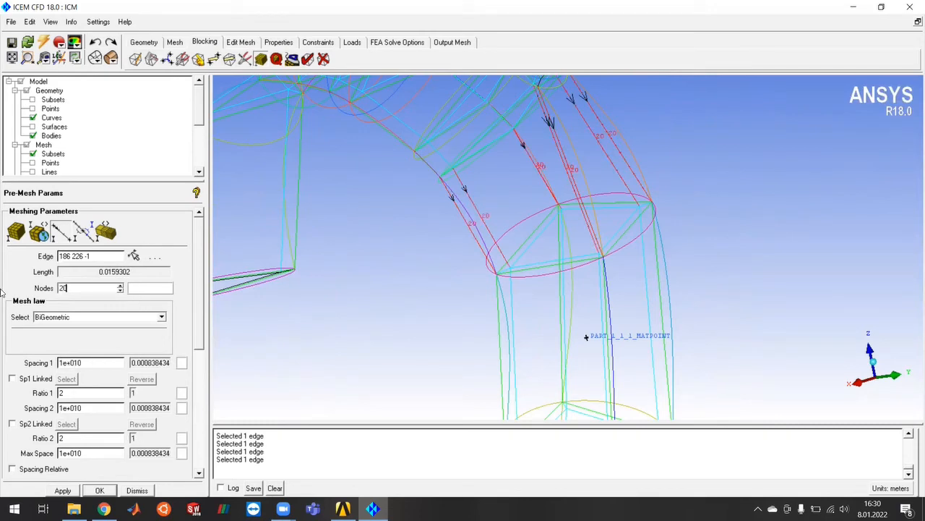
Set the lengthwise edges of the first descending aorta segment, directly below the arch, to 50 nodes.
left_click(134, 256)
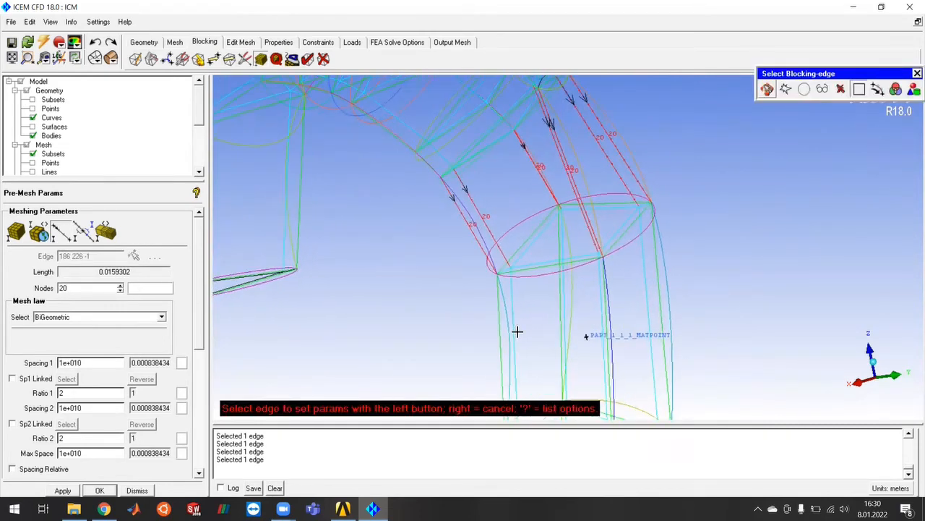
middle_click_drag(516, 331, 526, 211)
left_click(502, 230)
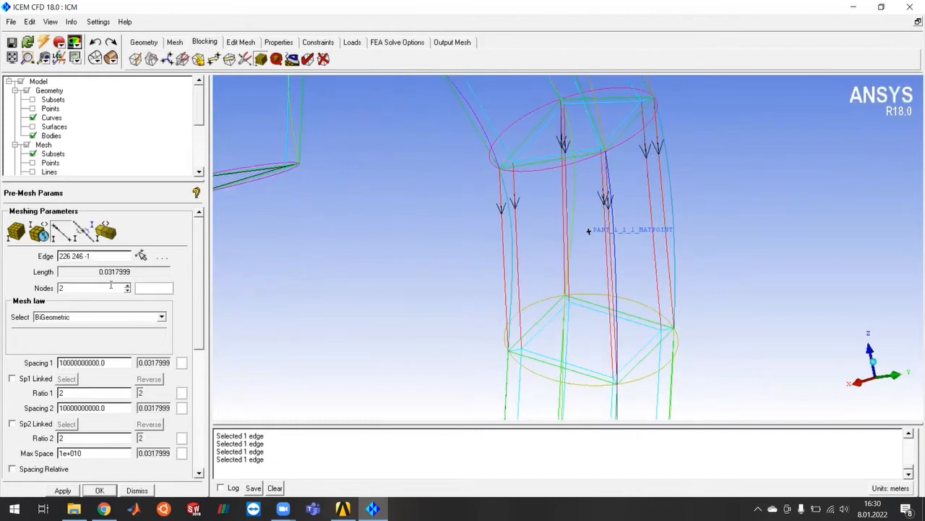
key("Return")
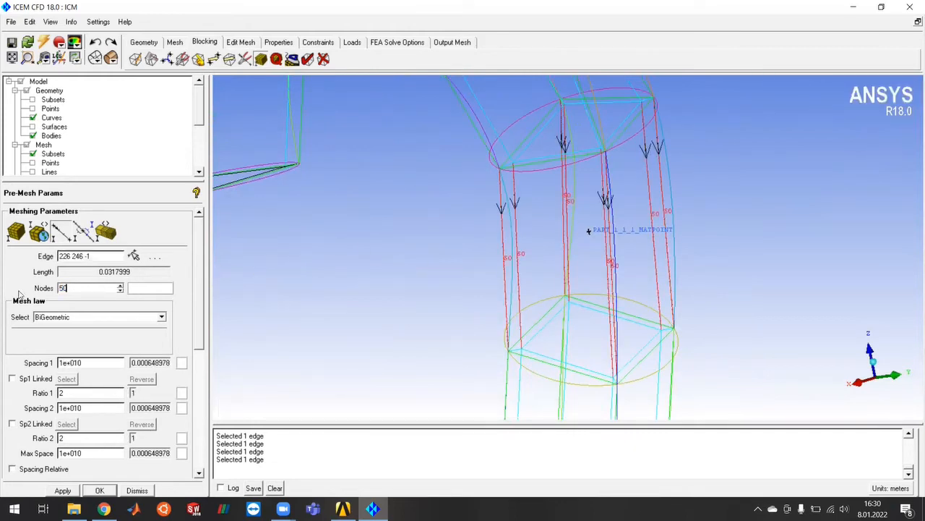
Change the node count of the lengthwise edges just past the third branch to 30.
scroll(470, 232, "down", 3)
left_click_drag(471, 231, 535, 207)
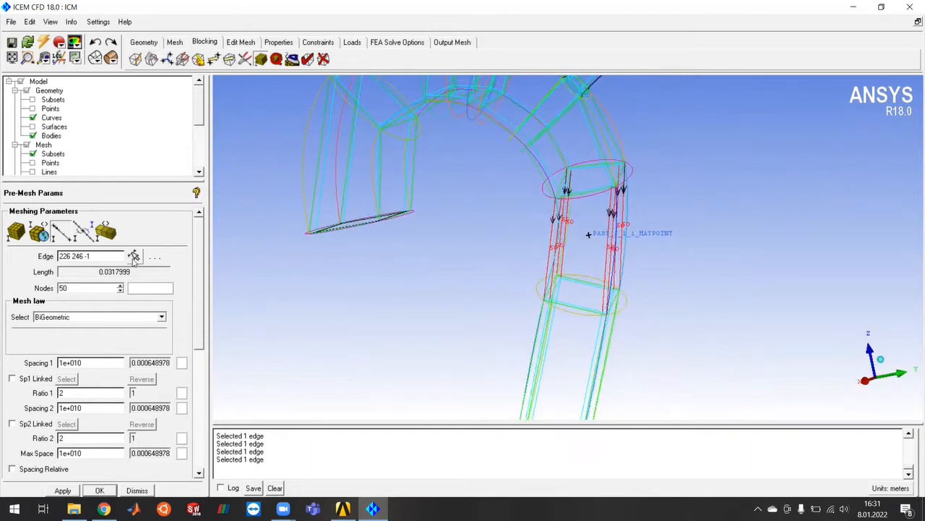
left_click(133, 256)
left_click(549, 177)
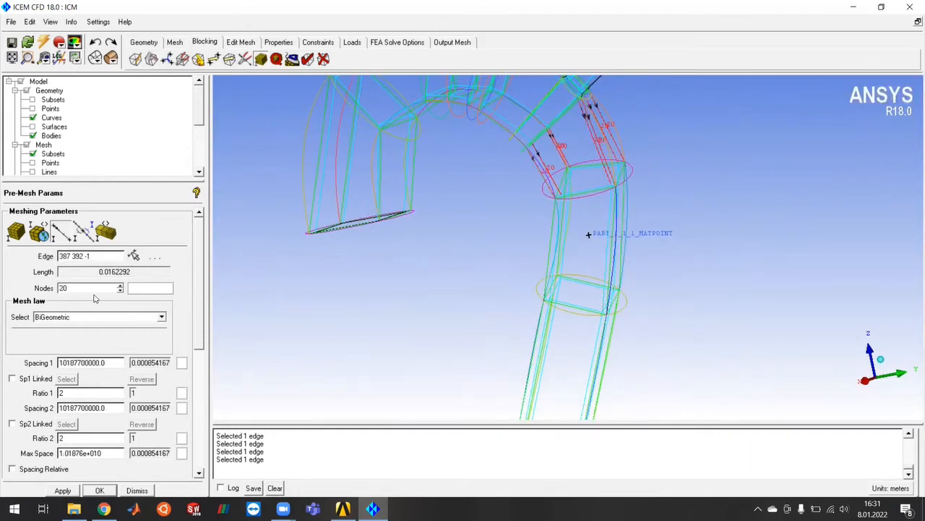
left_click_drag(73, 287, 27, 288)
type("30")
key("Return")
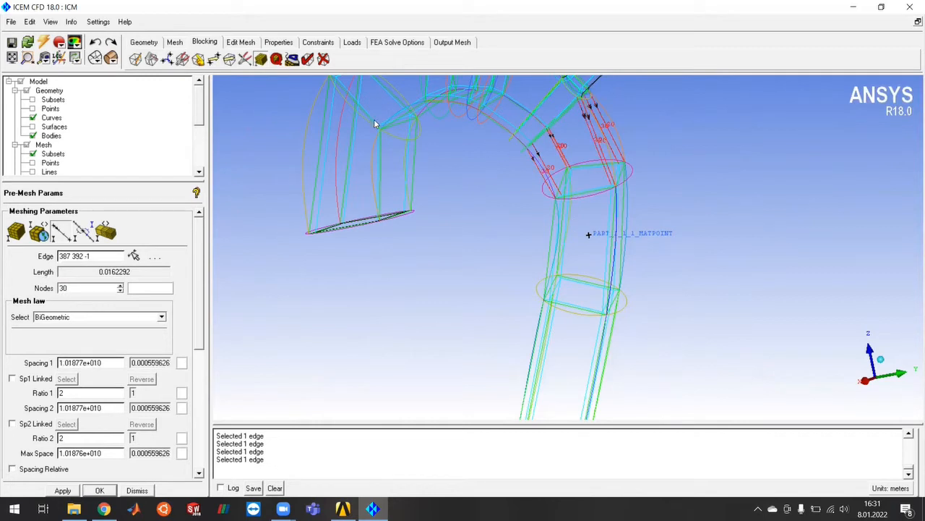
Check the node counts of the neighbouring segments and set the lengthwise edges of the last descending aorta segment, down to the outlet, to 100 nodes.
left_click(133, 256)
left_click(391, 117)
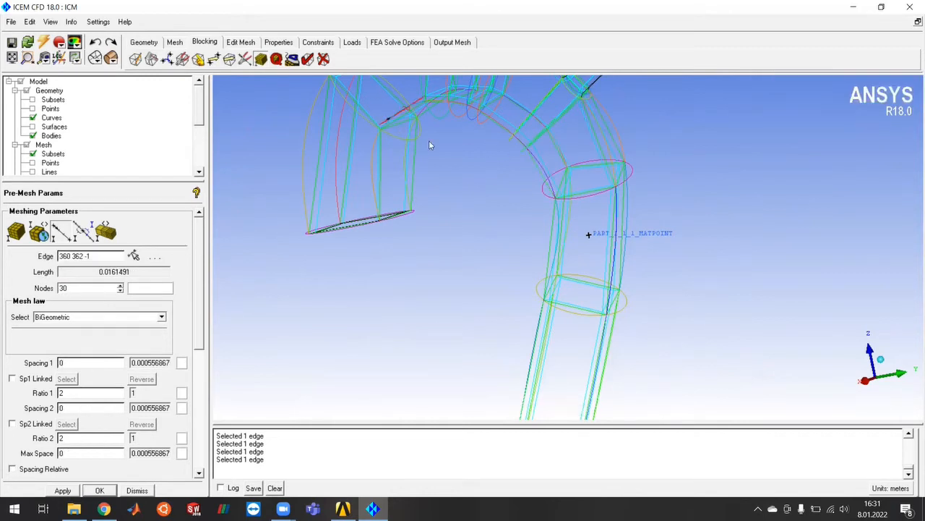
left_click(134, 256)
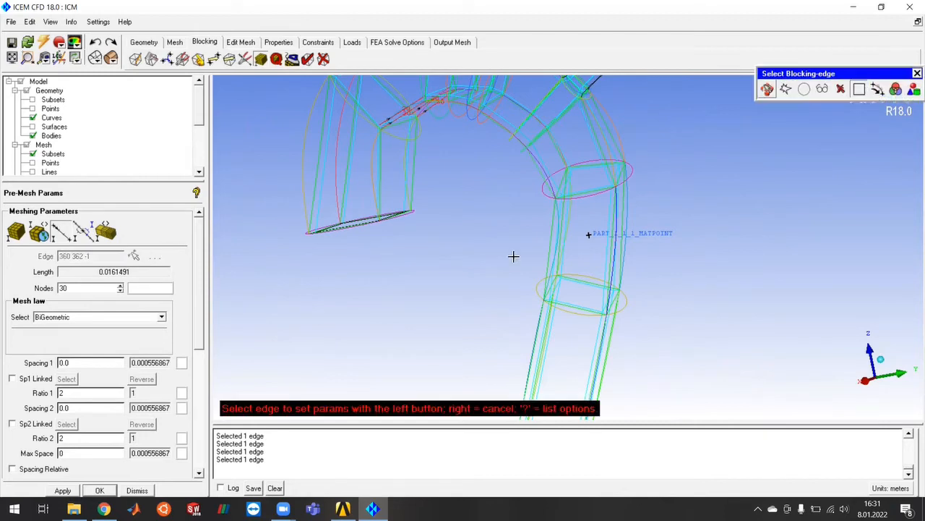
left_click(552, 247)
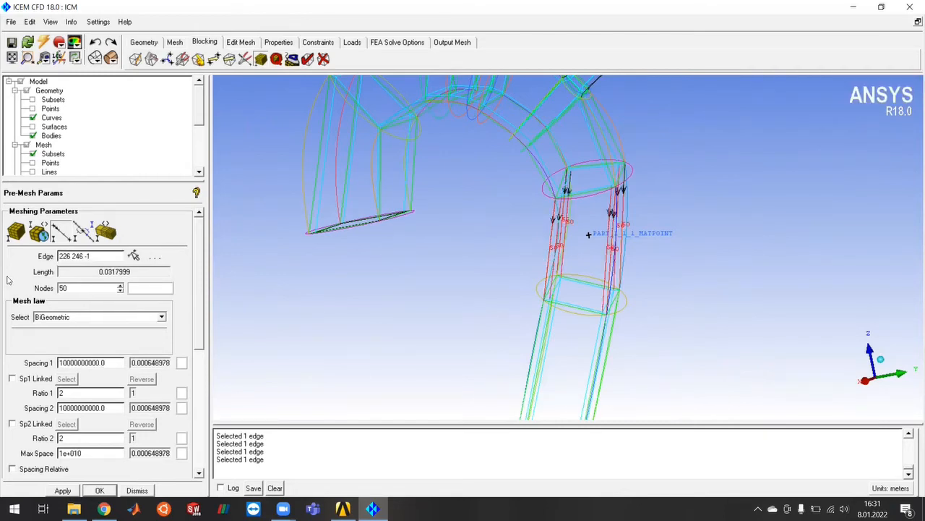
left_click(133, 256)
scroll(599, 318, "down", 6)
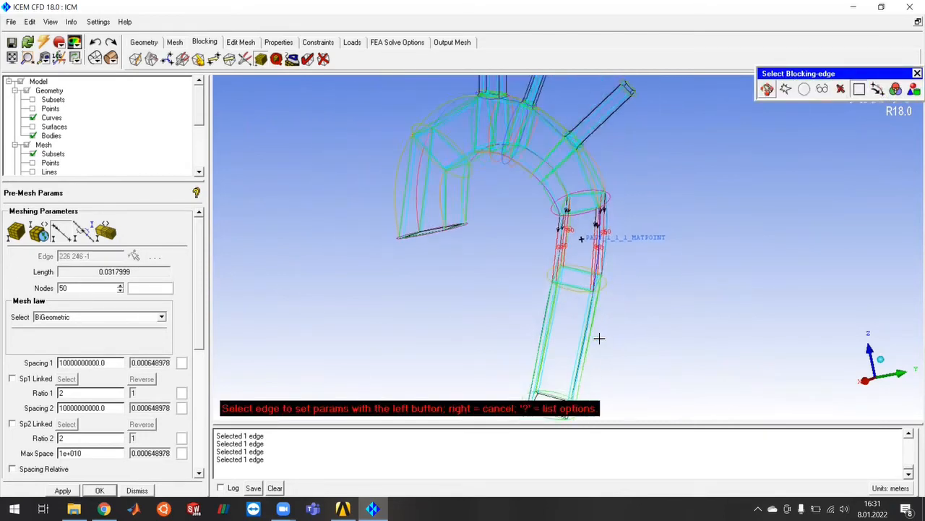
left_click(544, 313)
double_click(60, 288)
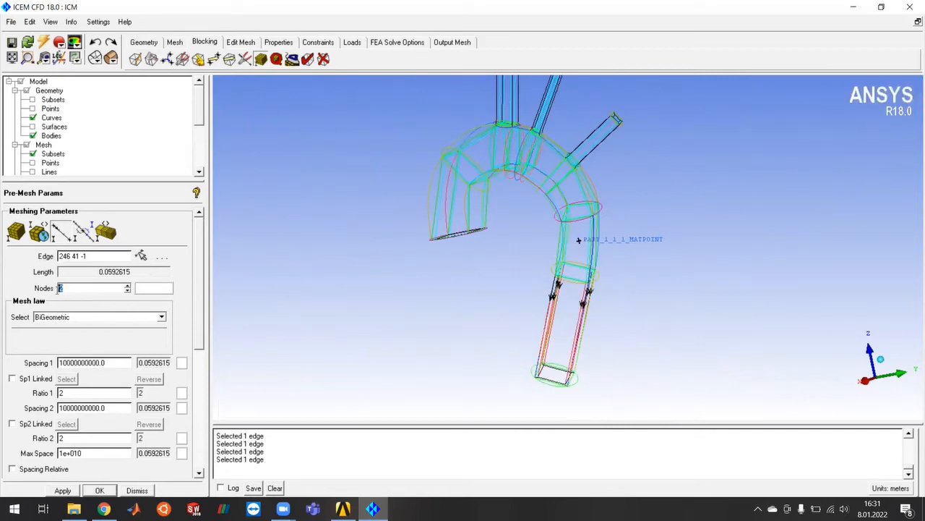
type("100")
key("Return")
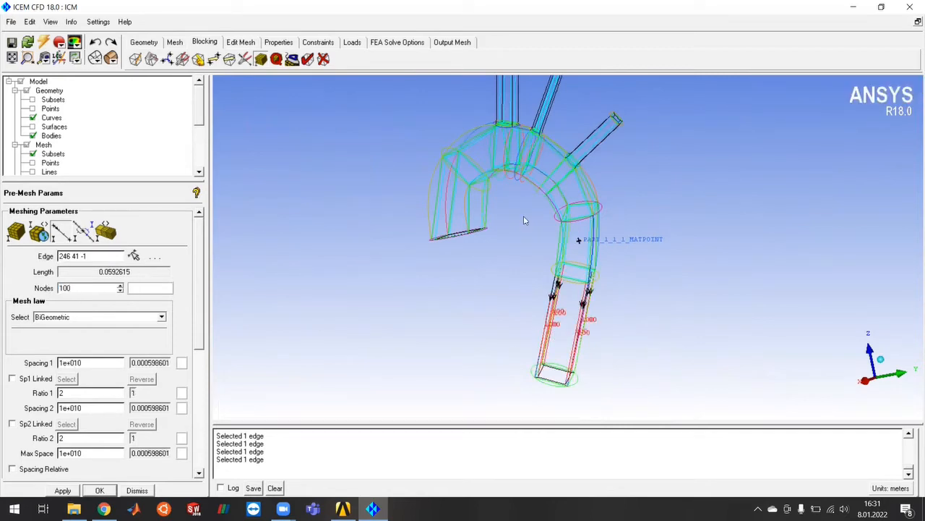
Set the lengthwise edges of the three branch vessels to 50 nodes.
left_click_drag(509, 266, 509, 152)
left_click(133, 255)
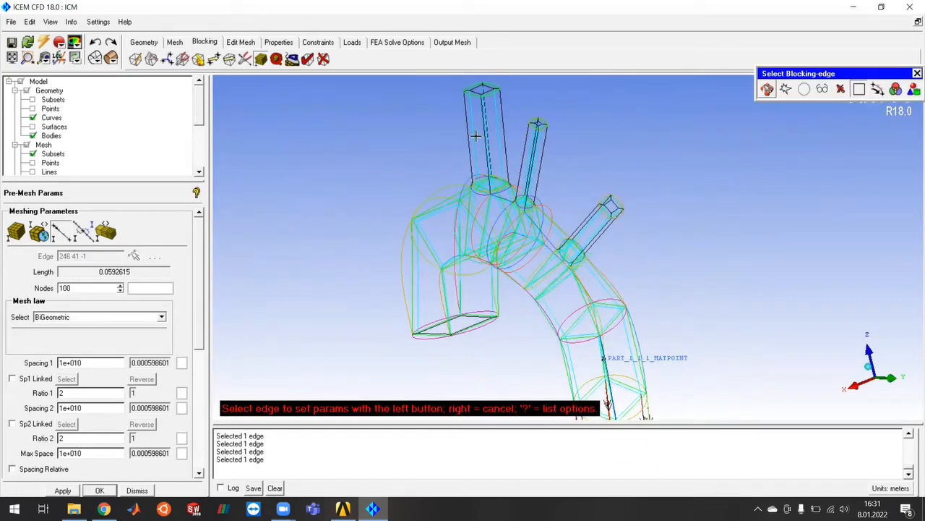
left_click(485, 138)
left_click_drag(85, 288, 33, 287)
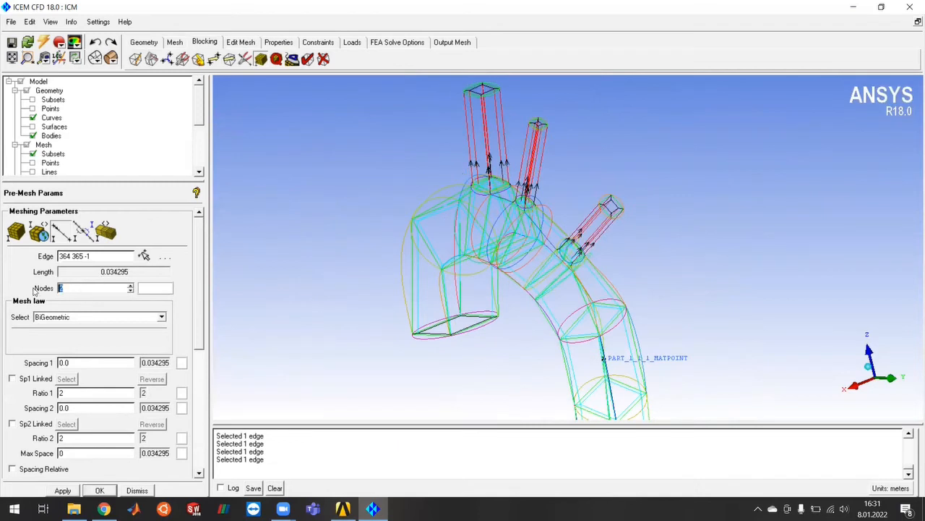
type("50")
key("Return")
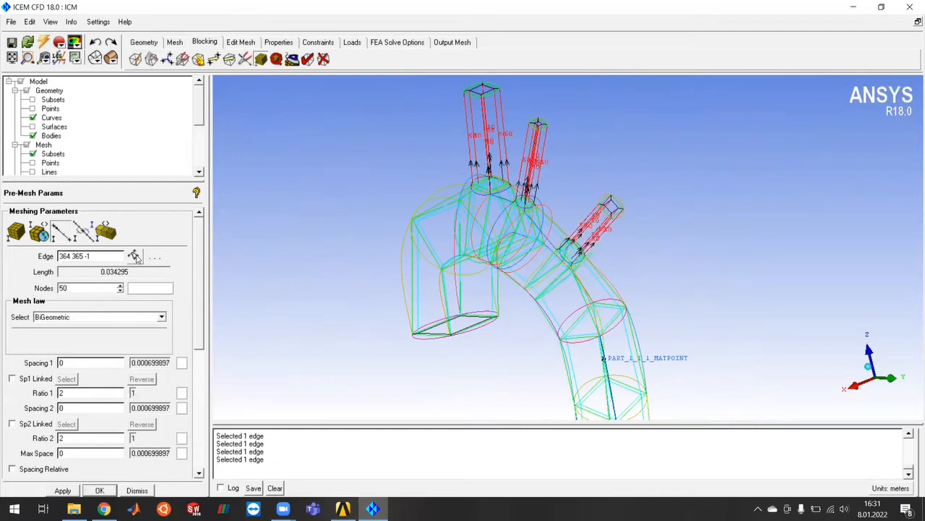
Set the short radial O-grid edge at a corner of the inlet face and all its parallel edges to 5 nodes.
left_click_drag(695, 258, 461, 310)
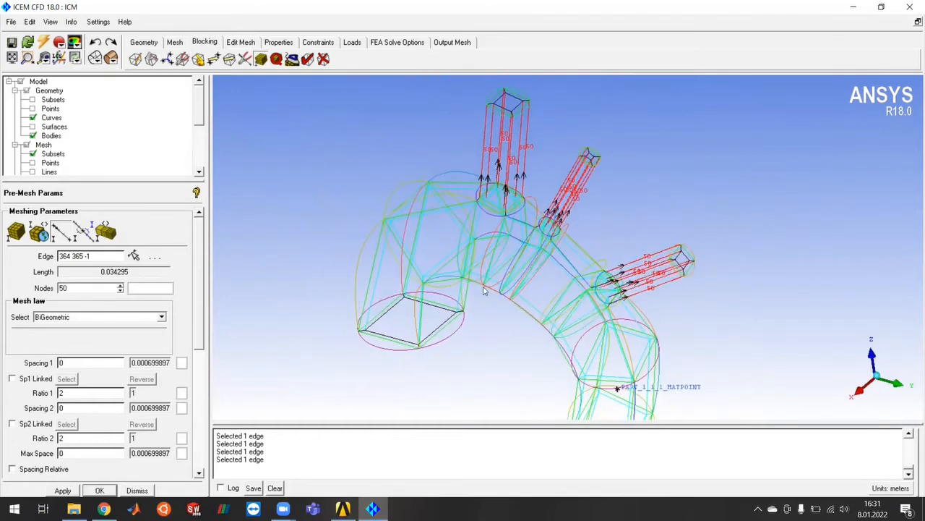
middle_click_drag(461, 309, 511, 216)
left_click(135, 256)
scroll(418, 237, "up", 4)
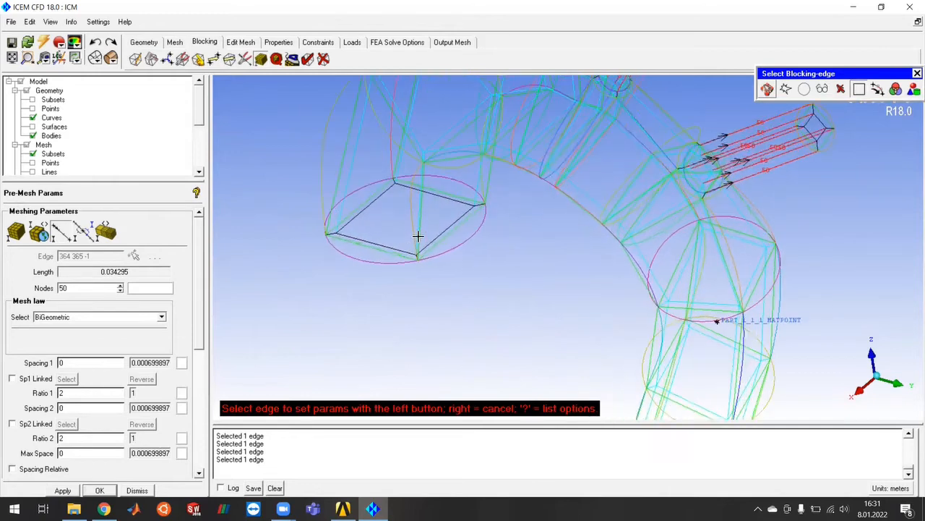
scroll(418, 236, "up", 1)
left_click(293, 236)
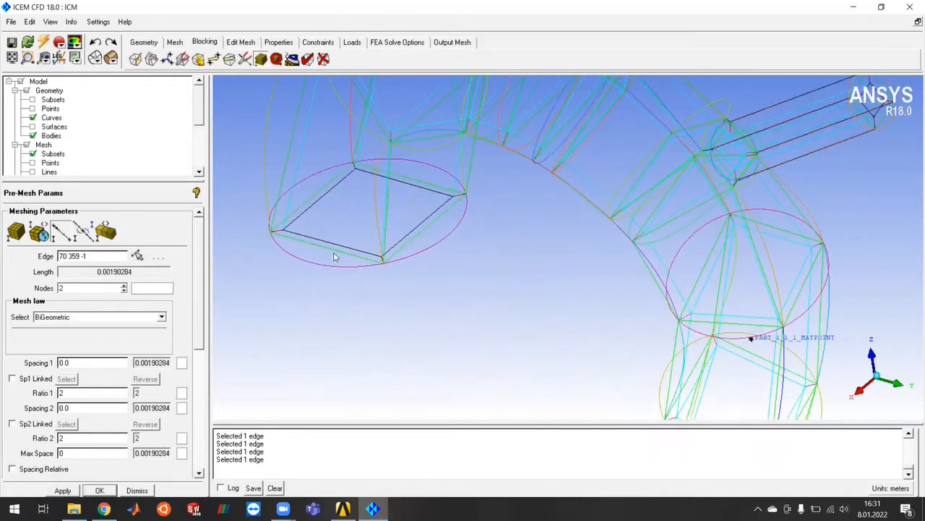
left_click_drag(76, 288, 4, 287)
type("5")
key("Return")
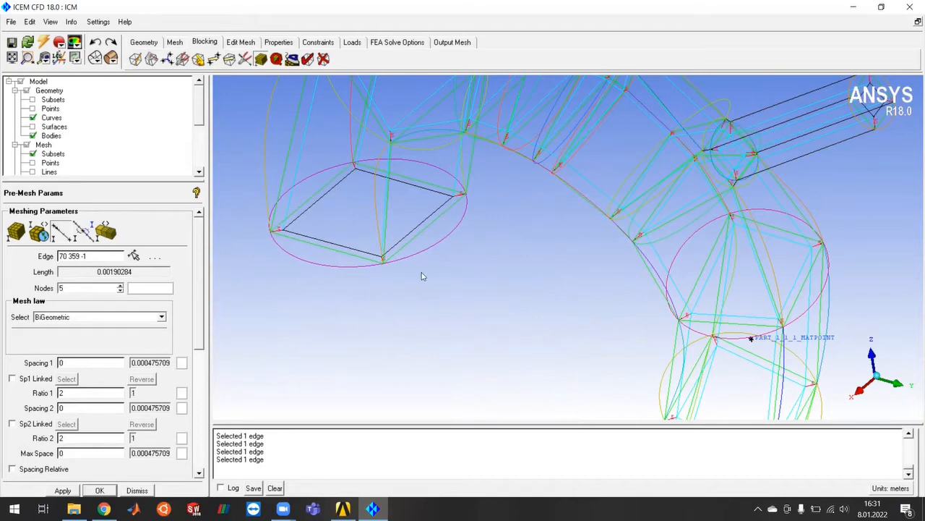
Check the node counts of the inlet segment's lengthwise edges and of the aorta's cross-section edges in both directions.
left_click_drag(473, 295, 385, 260)
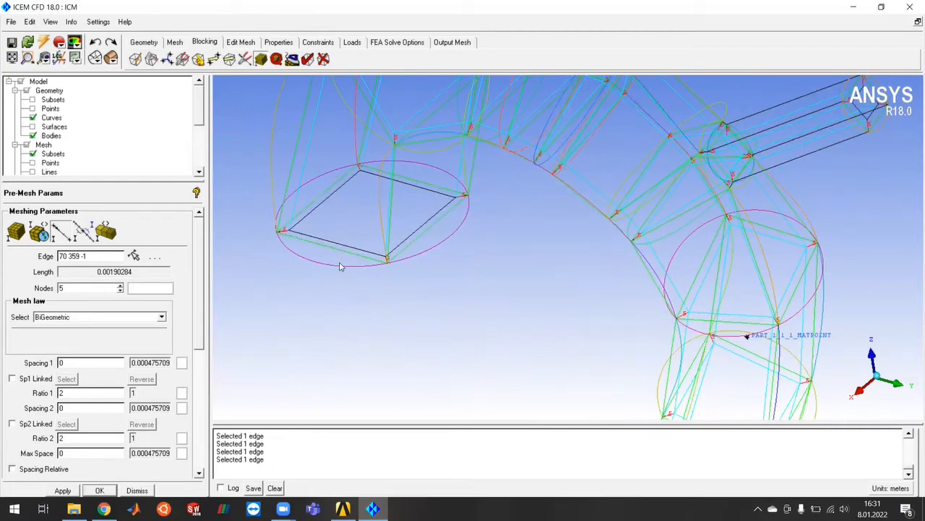
left_click_drag(468, 294, 440, 282)
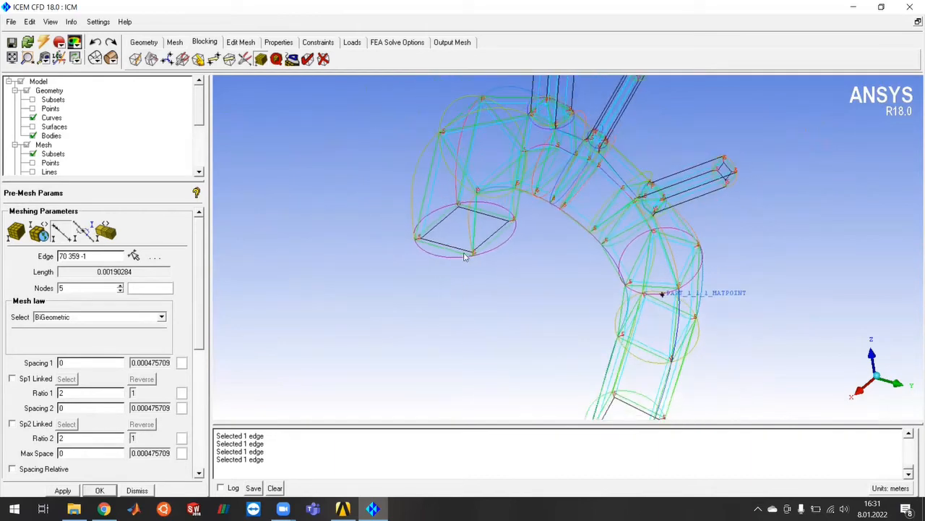
left_click_drag(608, 318, 457, 299)
left_click(133, 255)
left_click(508, 231)
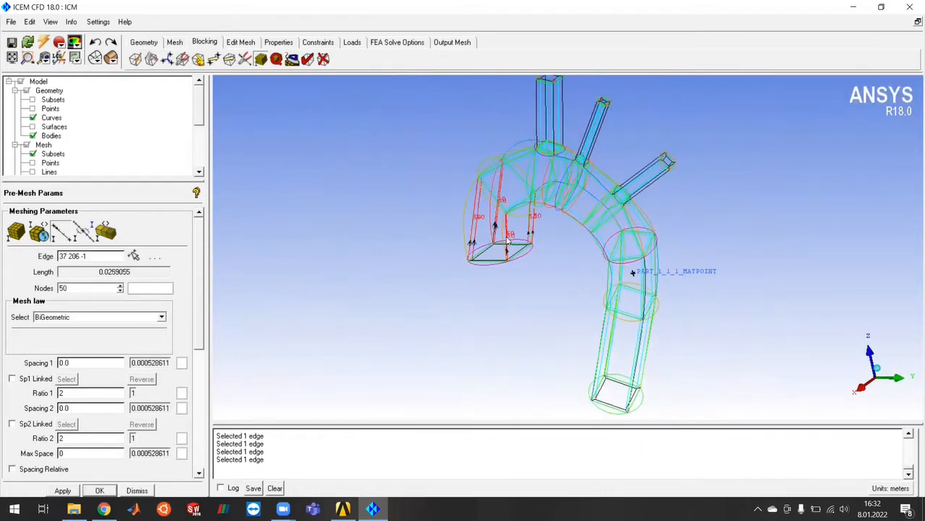
left_click(133, 255)
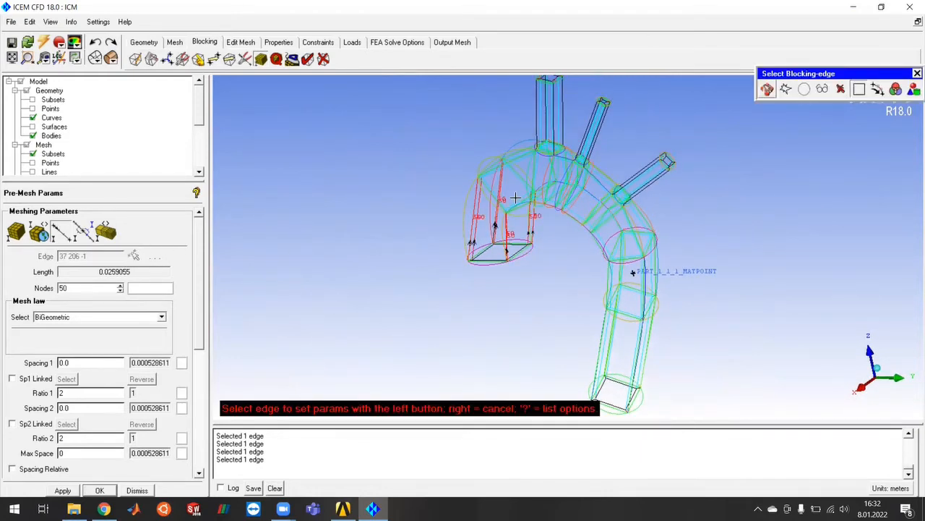
left_click(522, 199)
left_click(137, 256)
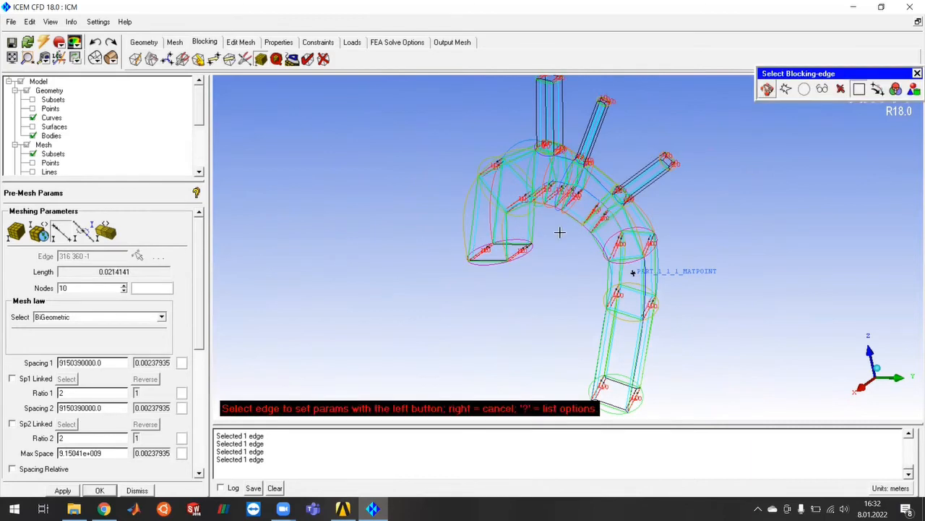
left_click(438, 245)
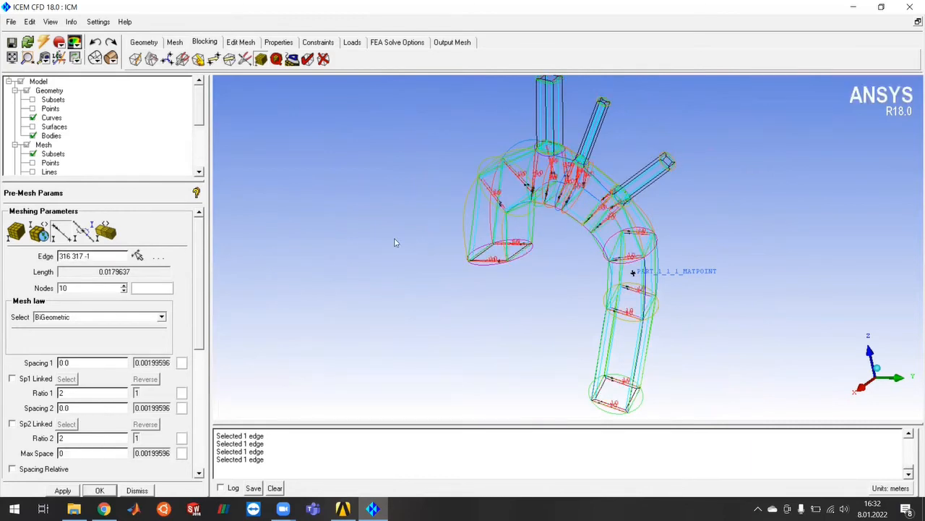
Set the cross-section edge at the end face of the third branch and its parallel edges to 10 nodes.
left_click(136, 256)
scroll(641, 138, "up", 3)
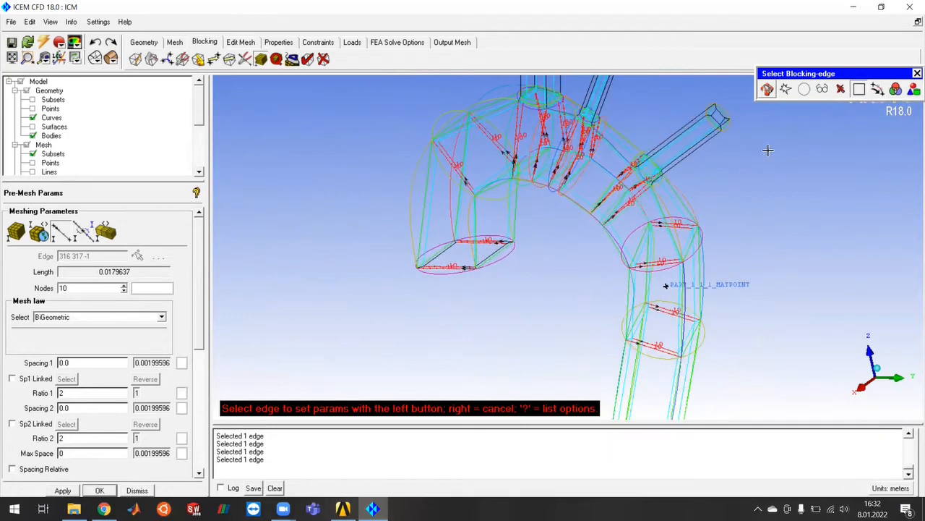
middle_click_drag(768, 150, 608, 257)
scroll(608, 258, "up", 2)
left_click(563, 216)
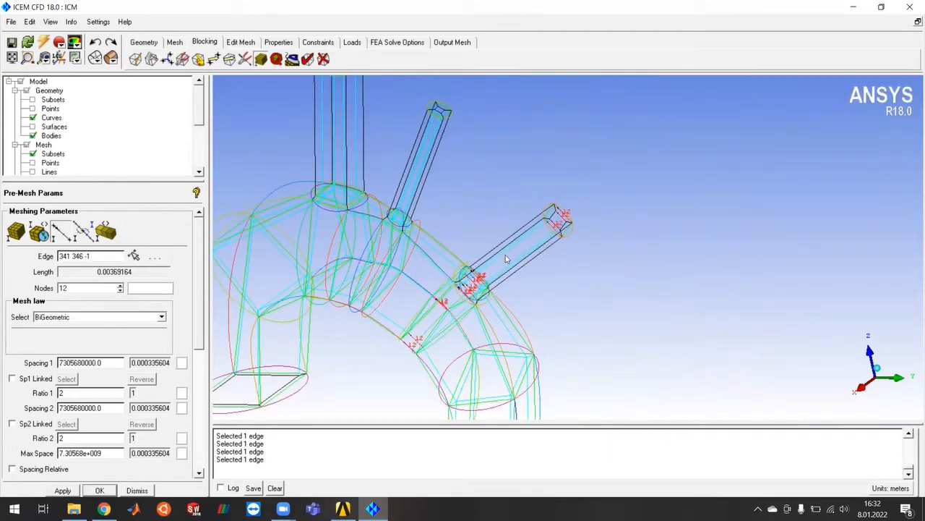
double_click(58, 288)
key("Return")
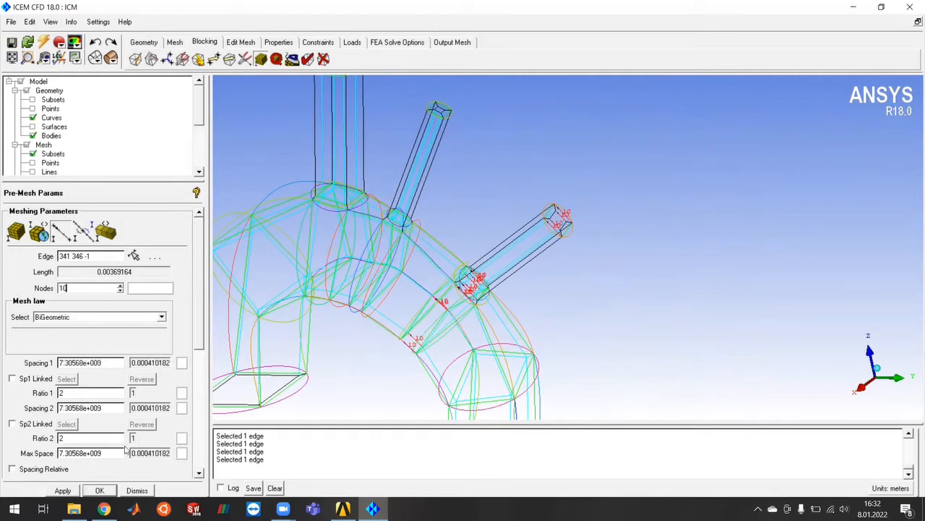
Check the second branch's end-face edge and set the matching cross-section edges of the first branch to 10 nodes.
left_click(133, 256)
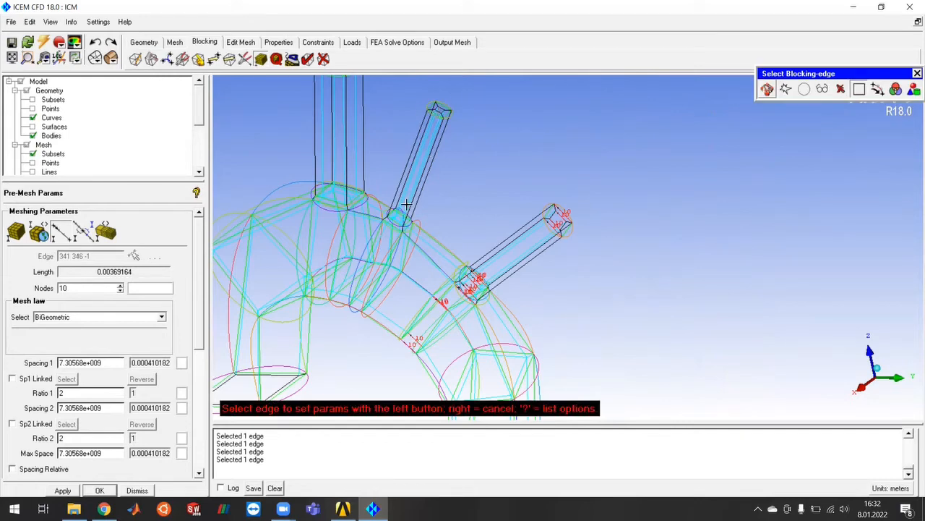
left_click(438, 110)
middle_click_drag(371, 181, 475, 287)
left_click(134, 256)
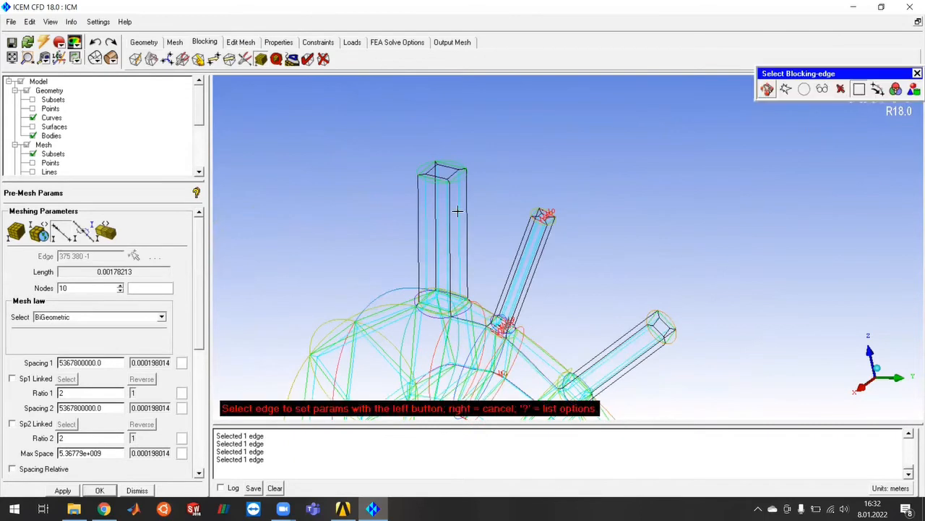
left_click(439, 175)
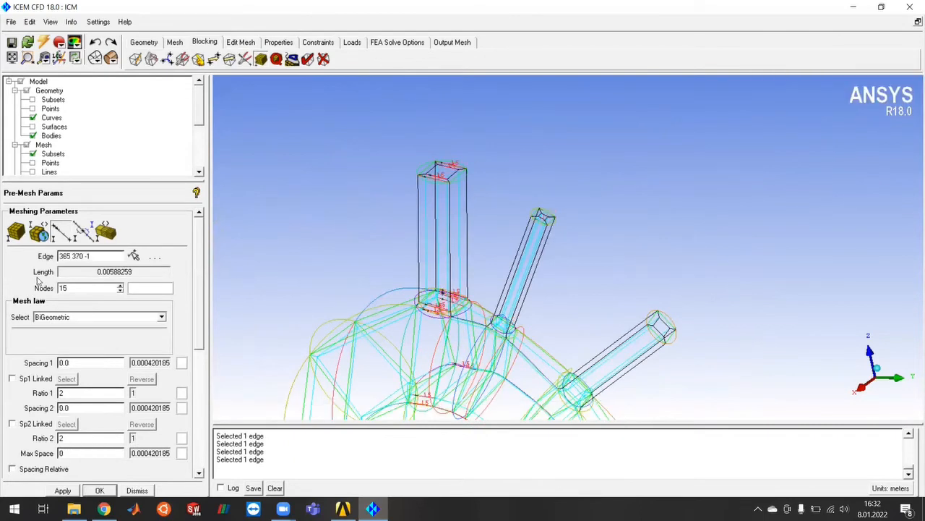
key("Return")
Check the node count of the perpendicular cross-section edges on the first branch's end face.
left_click_drag(475, 188, 475, 268)
middle_click_drag(478, 259, 519, 316)
scroll(449, 353, "up", 4)
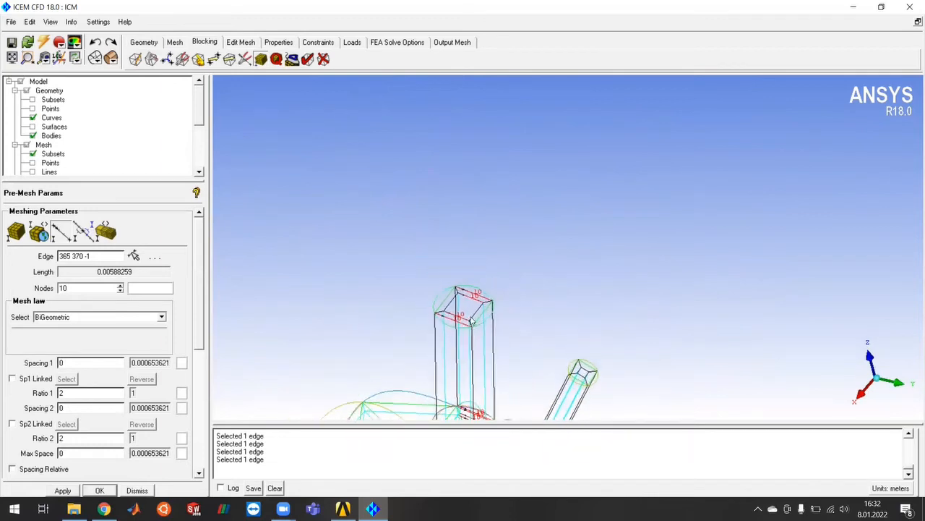
middle_click_drag(448, 354, 555, 190)
scroll(499, 157, "up", 4)
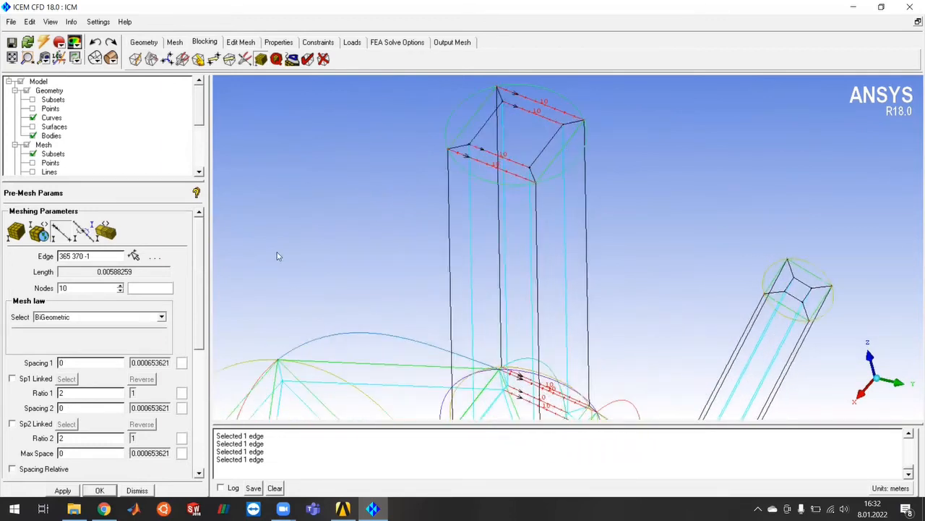
left_click(136, 256)
left_click(555, 147)
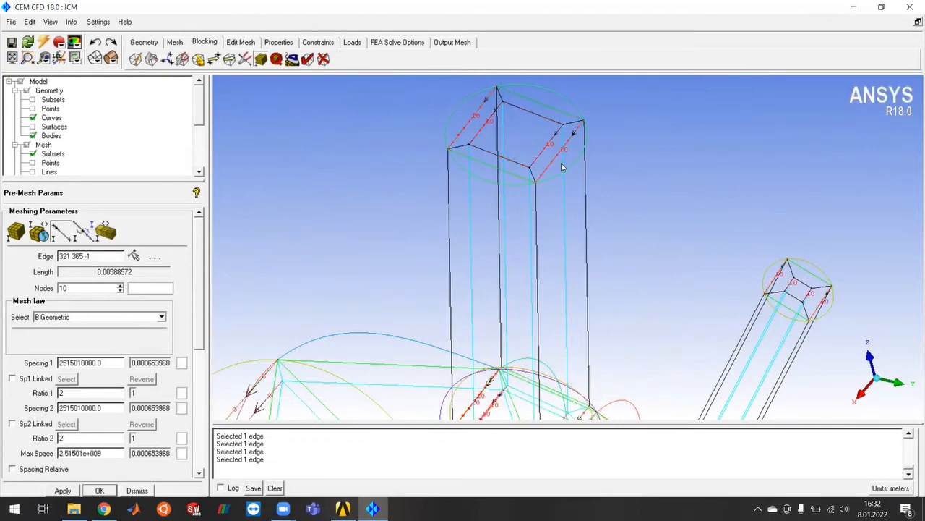
Review the cross-section edge distribution along the aorta and branches, rechecking the first branch's end-face edges in the other direction.
scroll(561, 161, "down", 4)
left_click_drag(439, 313, 378, 342)
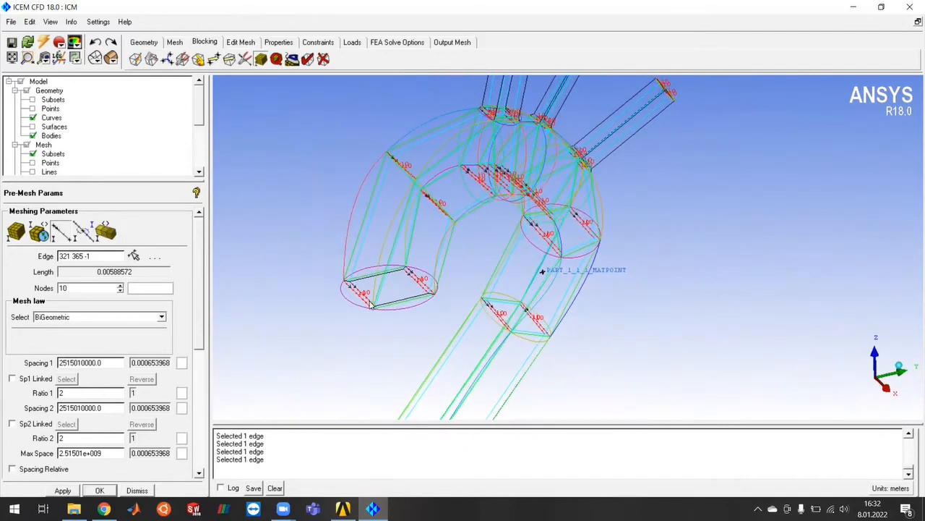
middle_click_drag(524, 180, 409, 357)
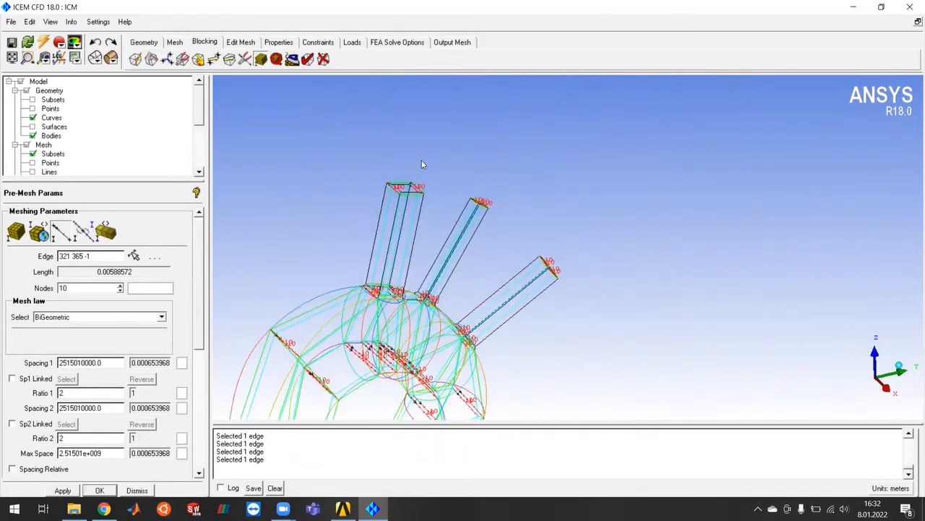
scroll(410, 191, "up", 2)
left_click_drag(409, 191, 497, 196)
middle_click_drag(496, 196, 485, 165)
scroll(485, 168, "up", 5)
middle_click_drag(448, 217, 548, 188)
scroll(477, 179, "up", 3)
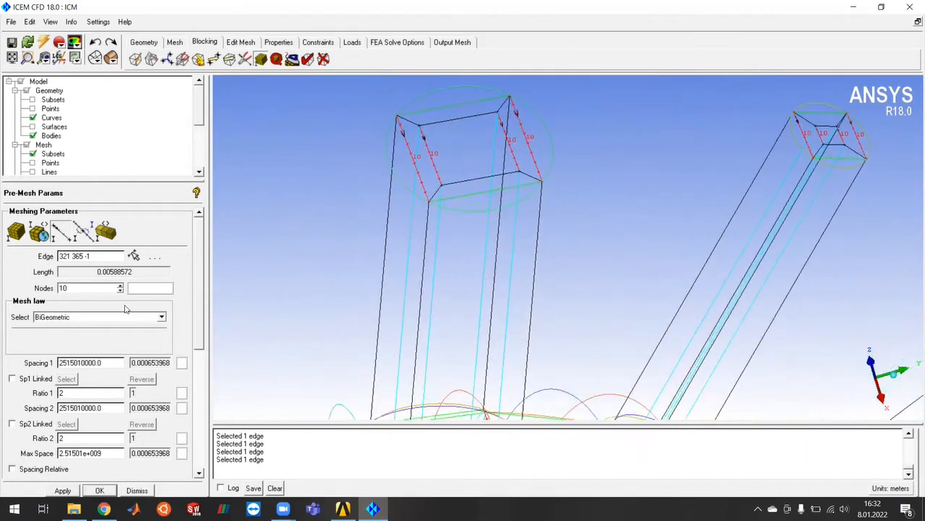
left_click(134, 256)
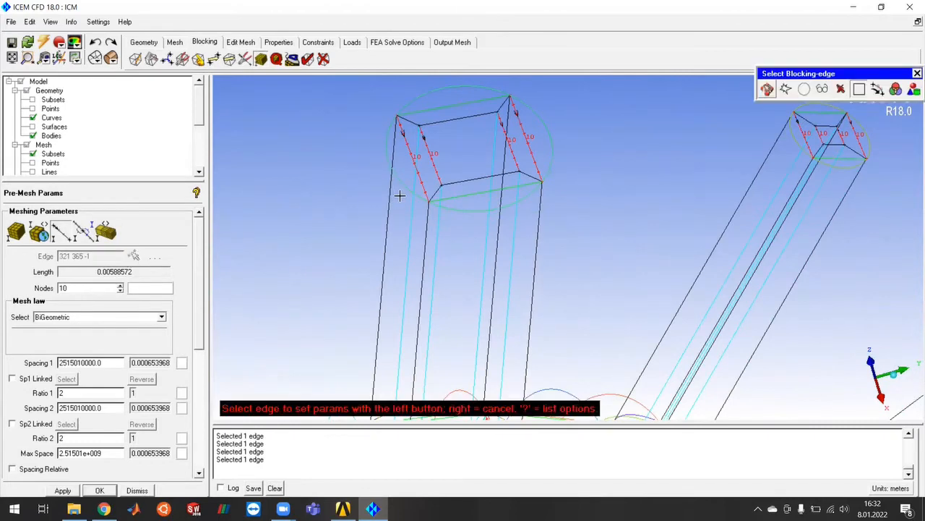
left_click(454, 181)
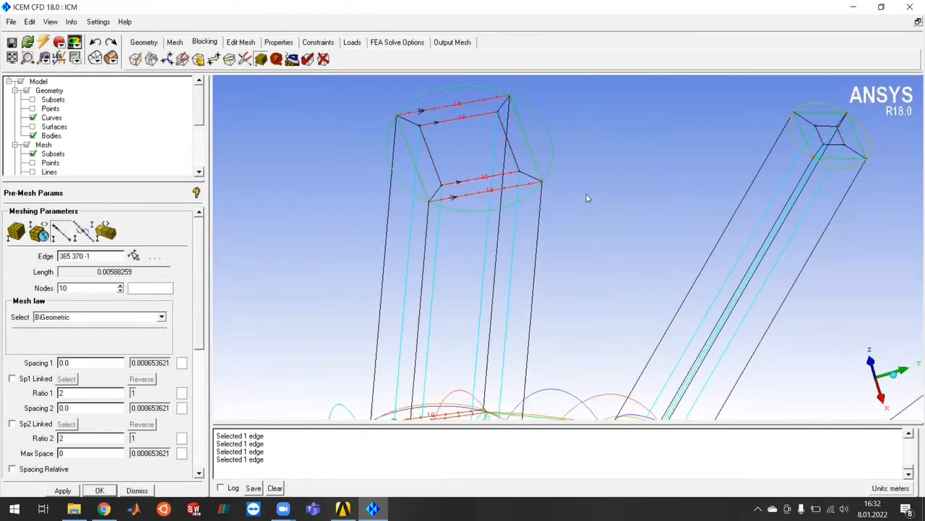
Set the short radial O-grid edge at the base of the first branch and its parallel edges to 4 nodes.
scroll(575, 234, "down", 5)
scroll(588, 292, "up", 8)
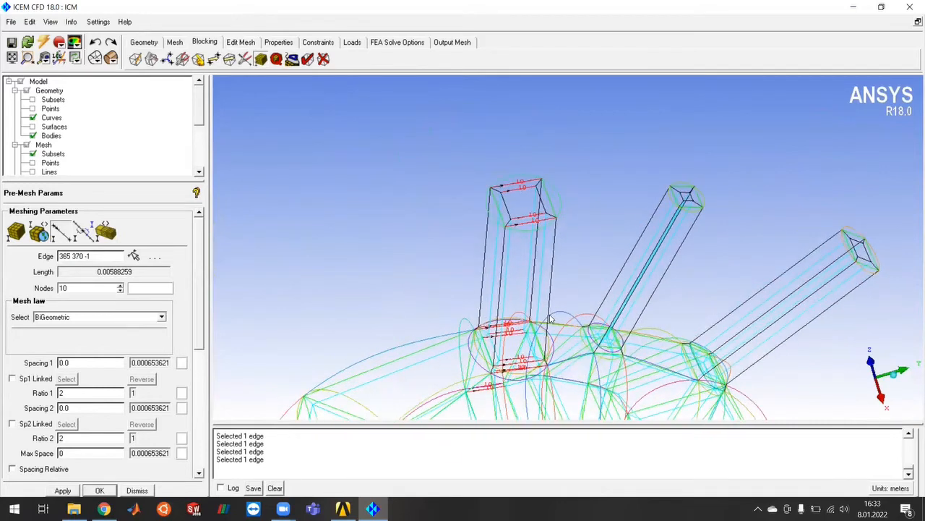
left_click(135, 256)
scroll(414, 204, "up", 2)
left_click(373, 193)
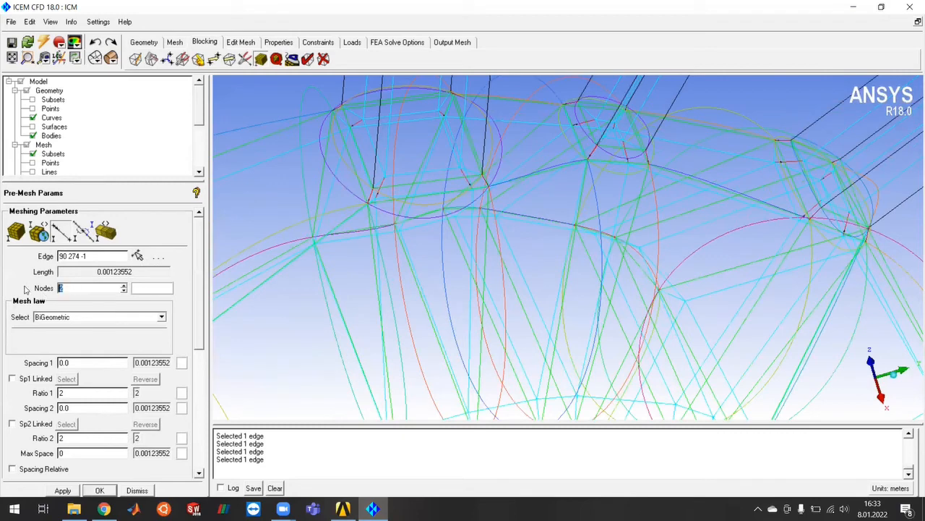
key("Return")
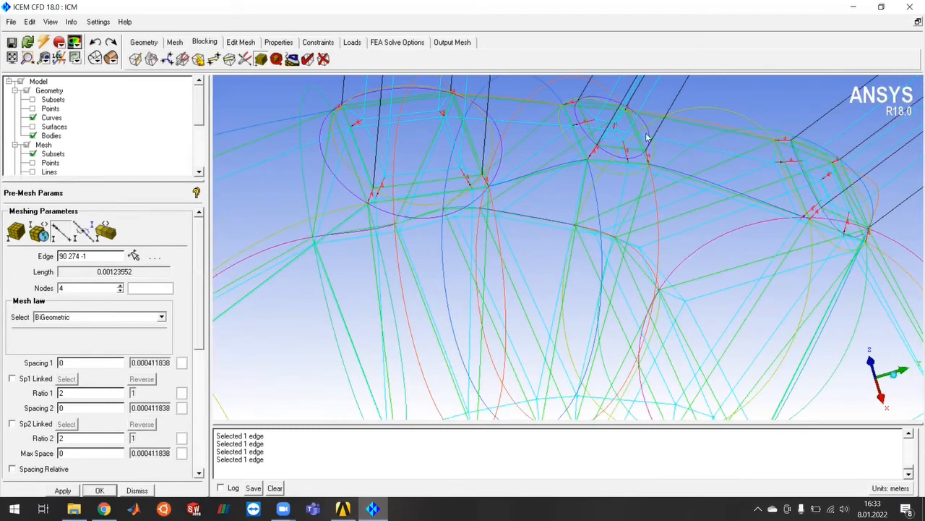
Inspect the blocking around the branch bases and along the whole aorta, and close the edge meshing parameters.
scroll(669, 146, "down", 8)
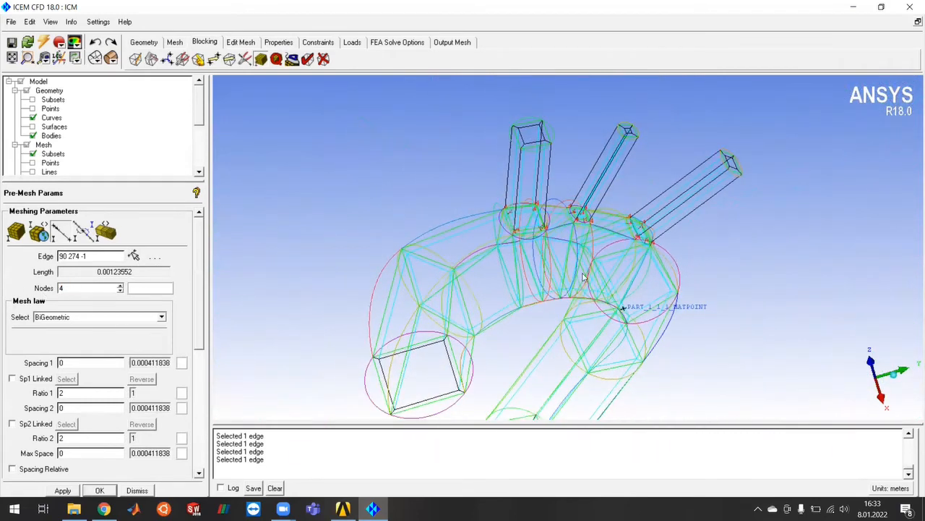
left_click_drag(726, 355, 643, 239)
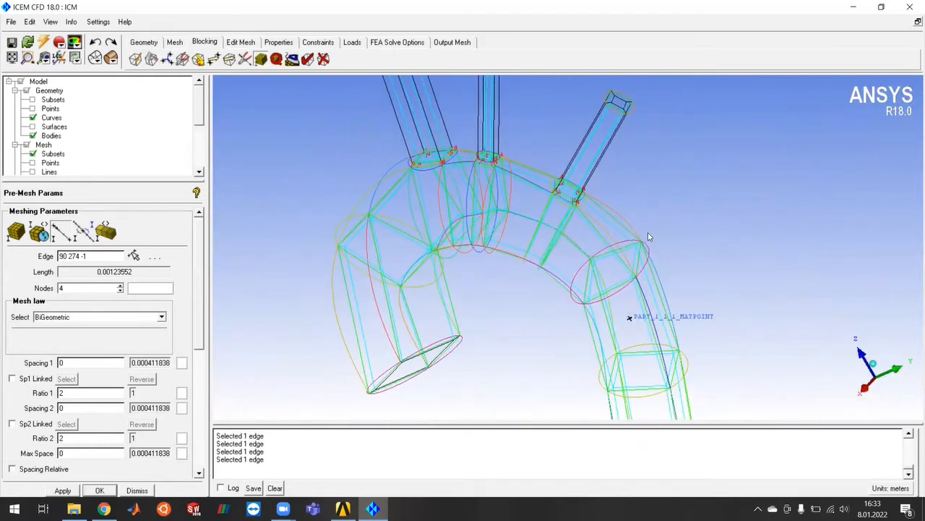
left_click_drag(501, 179, 446, 205)
scroll(444, 197, "up", 5)
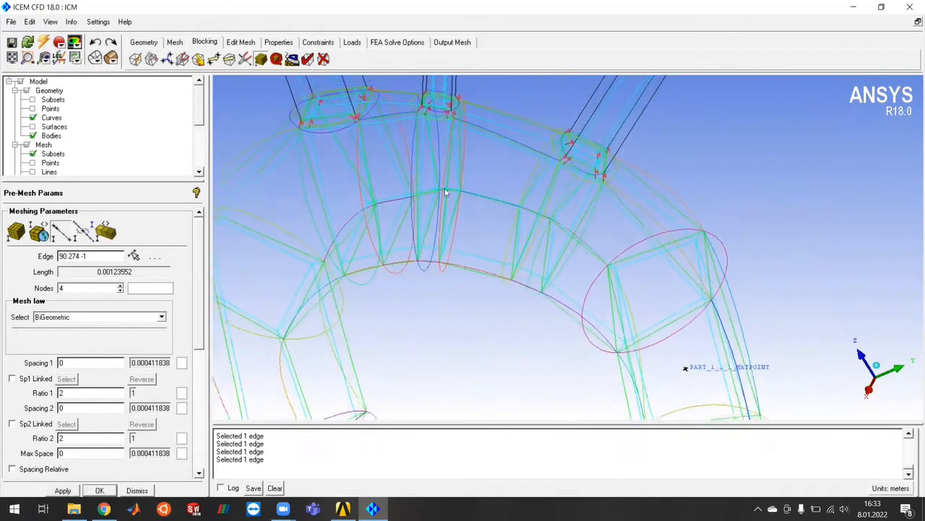
scroll(568, 139, "up", 3)
left_click_drag(595, 208, 564, 223)
scroll(564, 226, "down", 10)
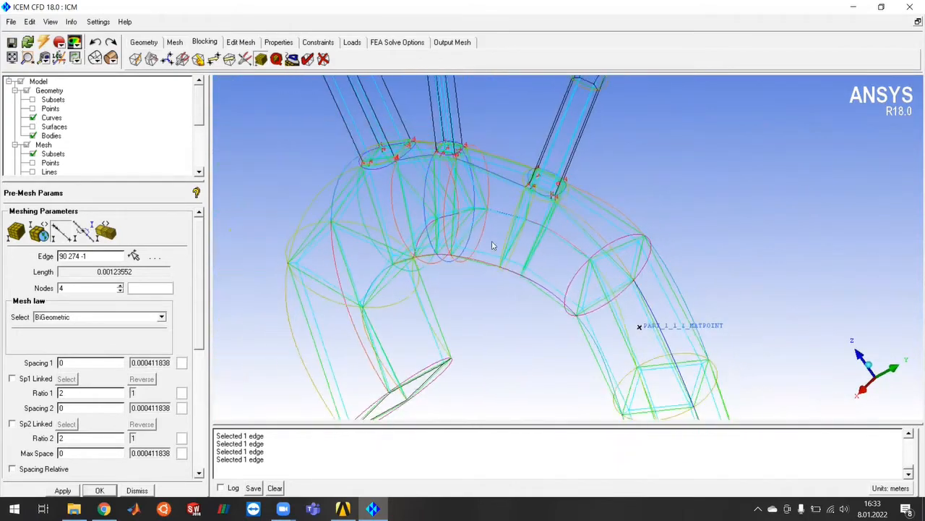
left_click_drag(481, 272, 640, 357)
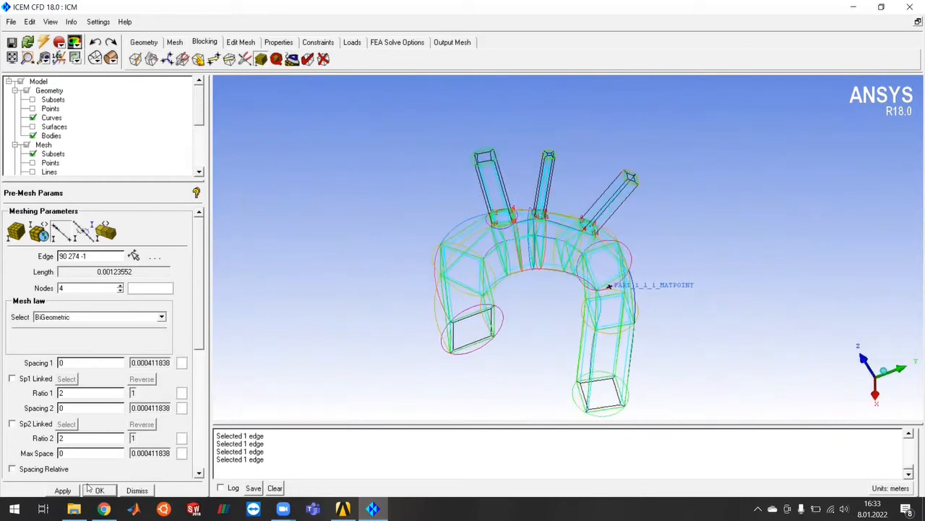
left_click(148, 490)
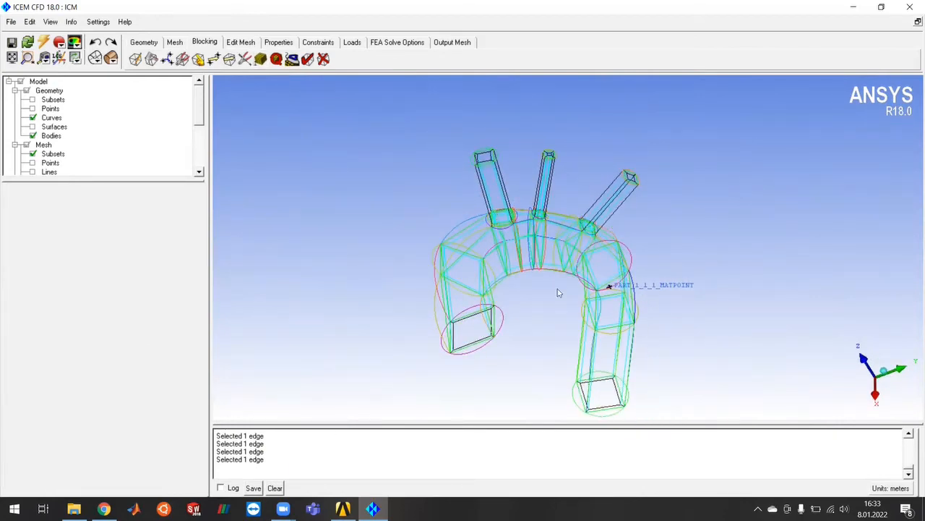
left_click_drag(543, 356, 526, 250)
middle_click_drag(696, 350, 671, 303)
left_click_drag(671, 304, 649, 207)
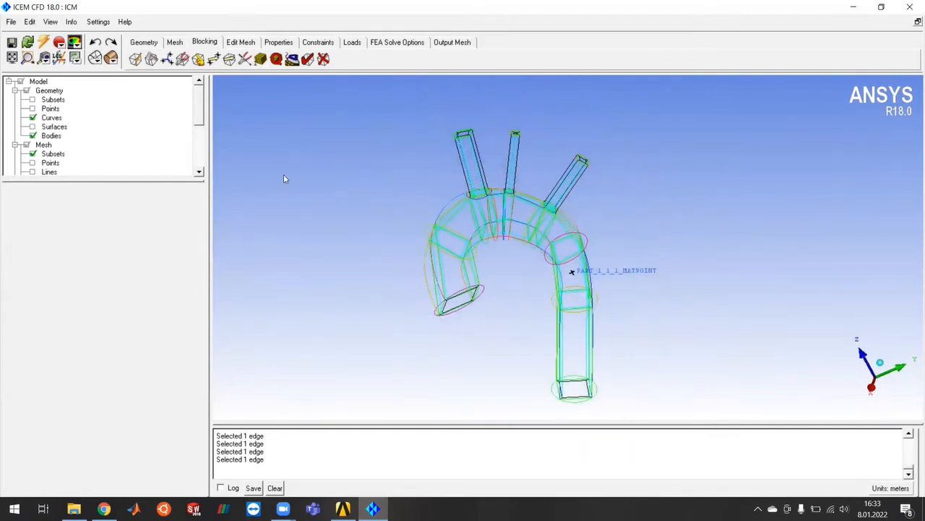
Hide the geometry curves and block edges, and display the pre-mesh with the full mesh recomputed.
left_click_drag(162, 182, 153, 331)
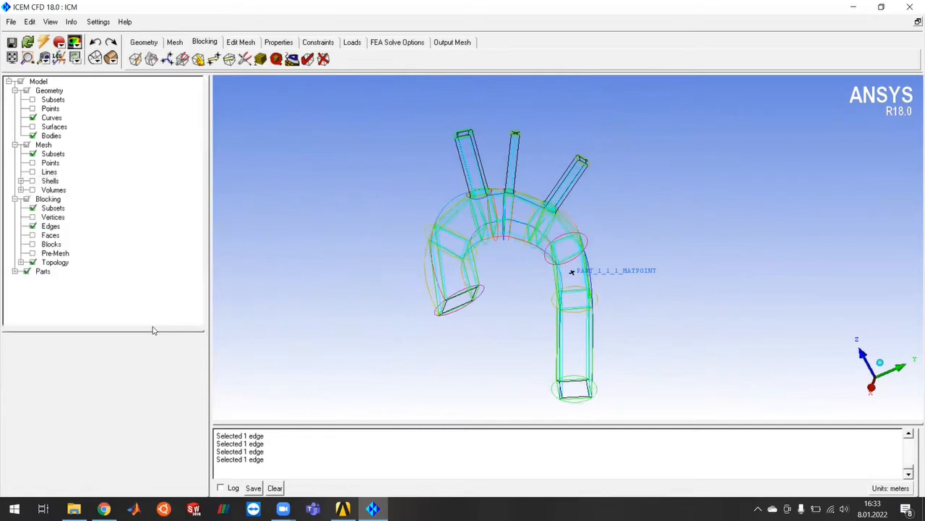
left_click(33, 118)
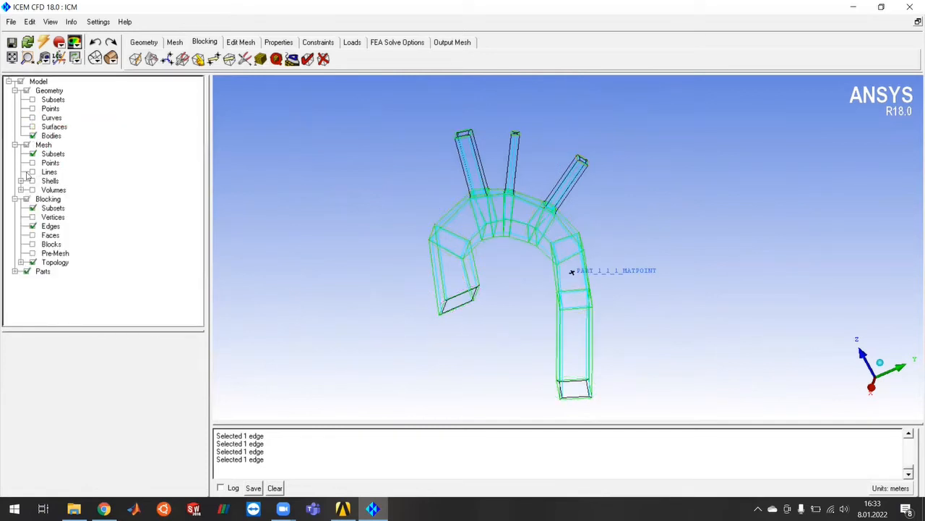
left_click(33, 226)
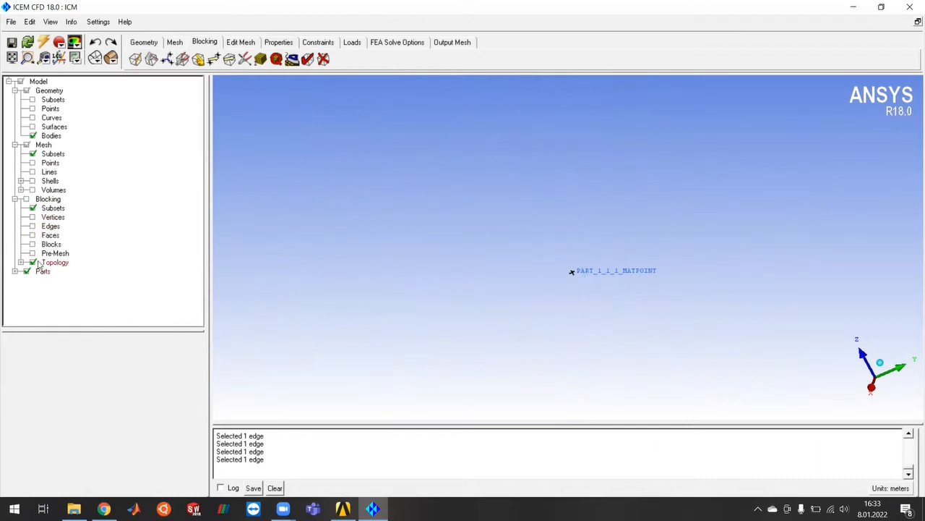
left_click(33, 253)
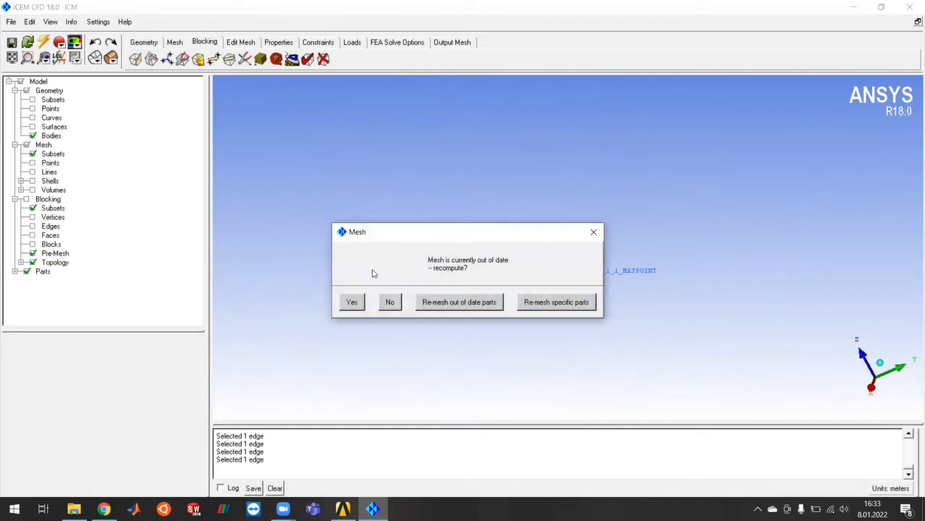
left_click(352, 302)
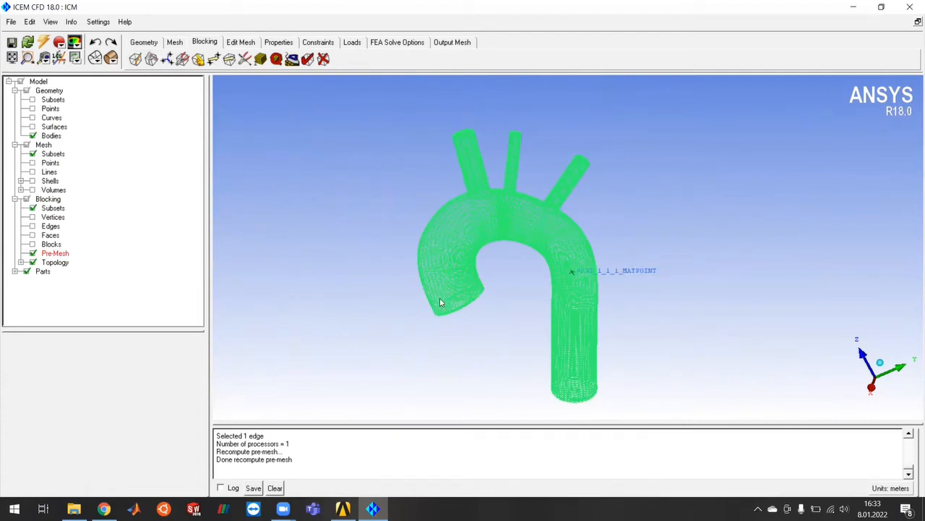
Display the pre-mesh as a shaded solid with mesh lines, and inspect the ascending end face and the branch junctions.
left_click(111, 58)
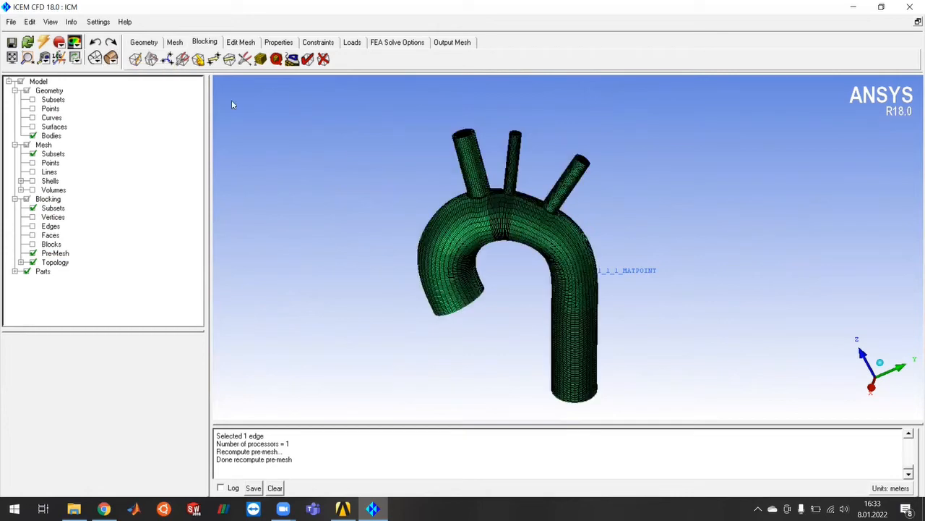
left_click_drag(628, 330, 471, 256)
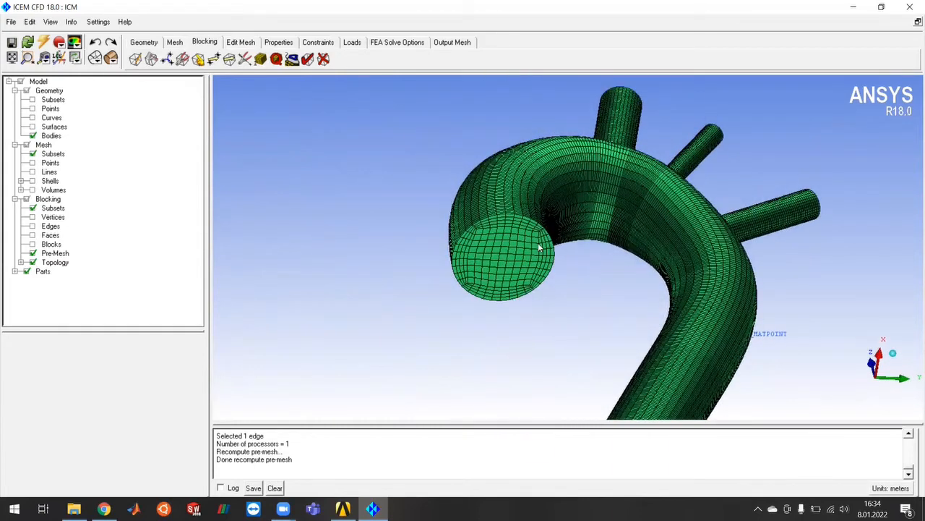
left_click_drag(586, 249, 568, 156)
scroll(629, 228, "up", 5)
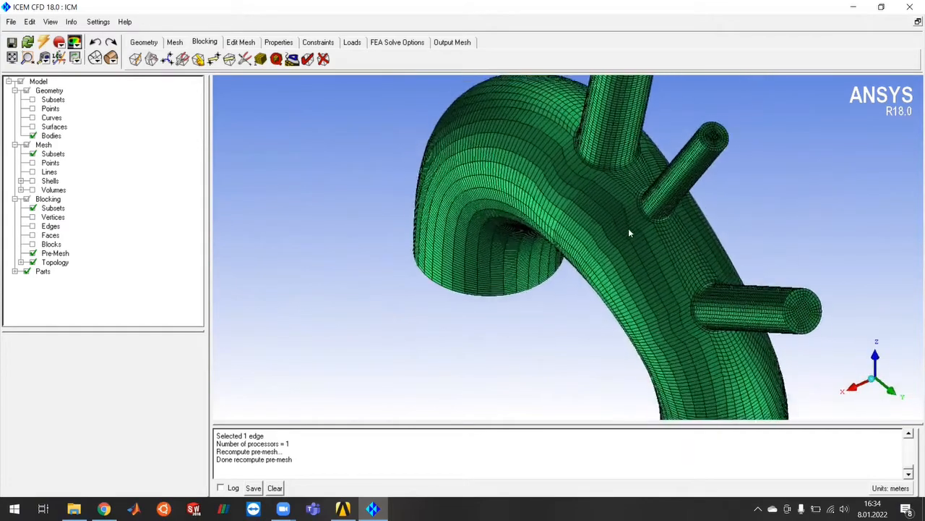
left_click_drag(707, 204, 574, 271)
middle_click_drag(573, 271, 535, 319)
left_click_drag(502, 324, 590, 345)
scroll(576, 338, "down", 5)
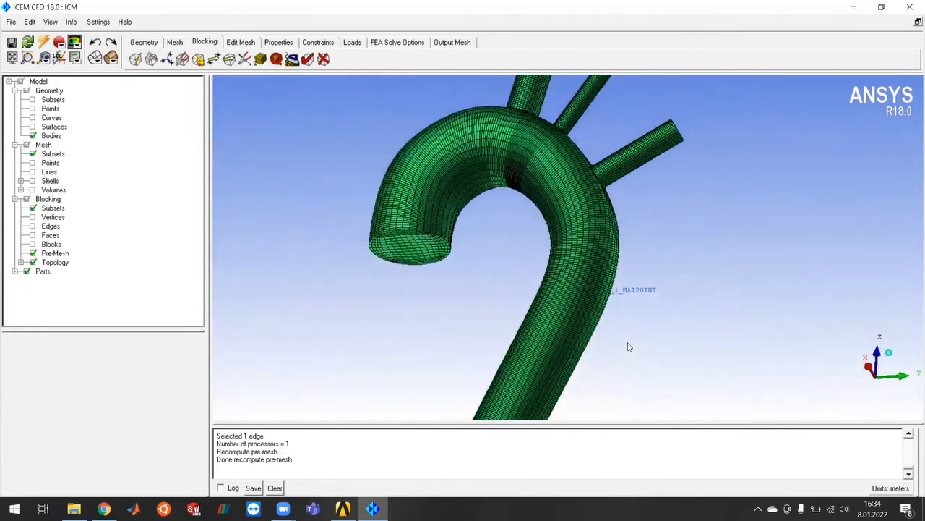
Save the aorta meshing project.
middle_click_drag(628, 343, 696, 234)
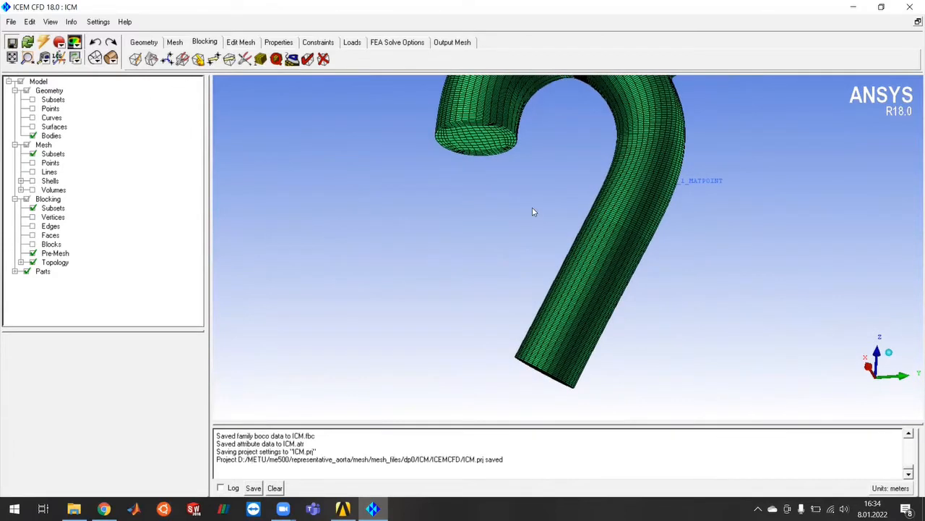
scroll(493, 209, "down", 3)
middle_click_drag(519, 163, 439, 267)
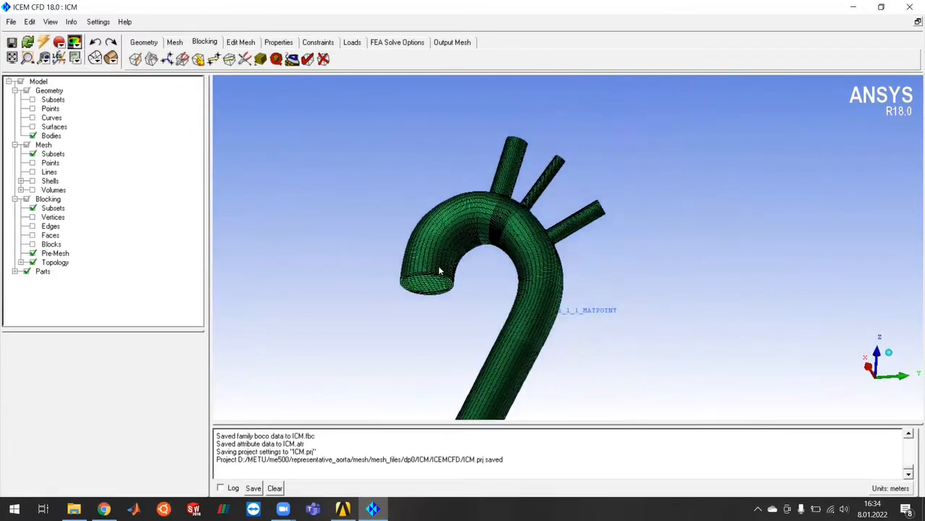
Hide the pre-mesh and display the block edges of the aorta.
left_click(33, 253)
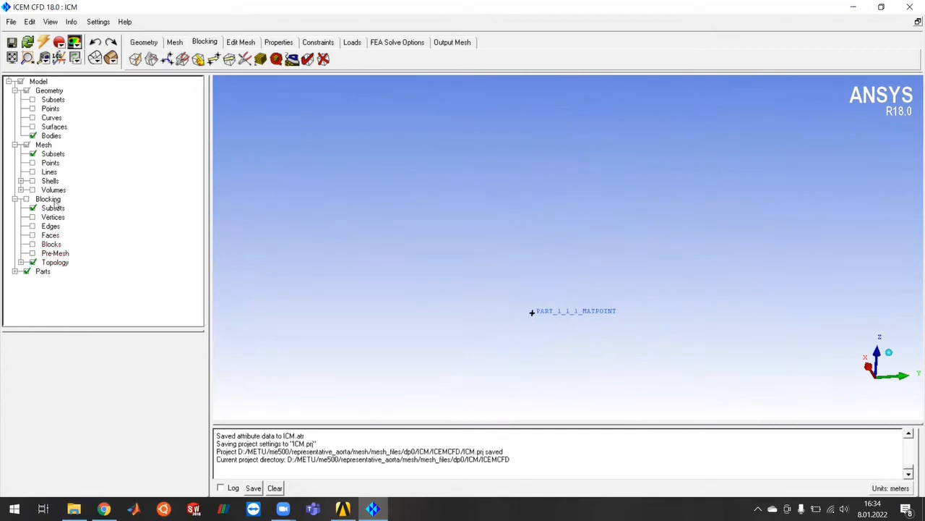
left_click(33, 225)
left_click_drag(509, 293, 470, 311)
Set one cross-section edge at the ascending aorta's open end face, along with its parallel edges, to 20 nodes.
left_click(261, 59)
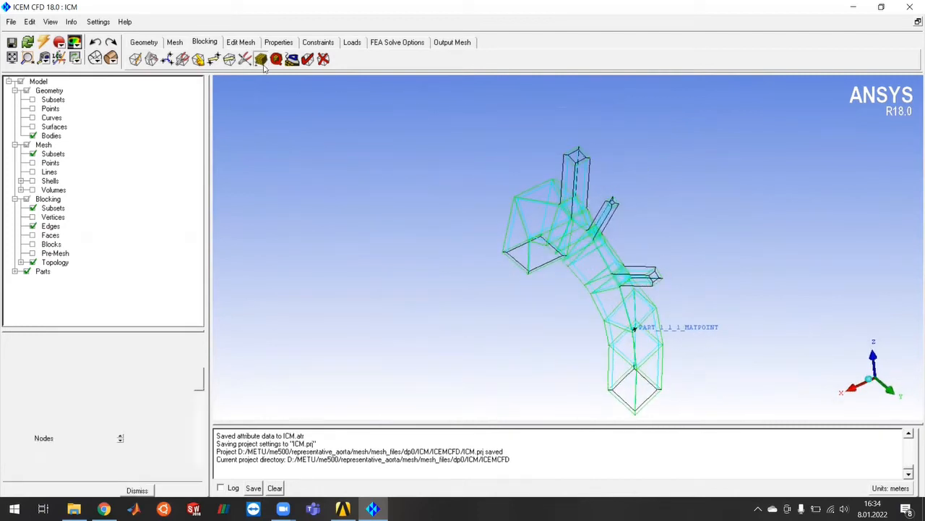
left_click_drag(166, 247, 165, 245)
left_click(134, 322)
scroll(500, 268, "up", 2)
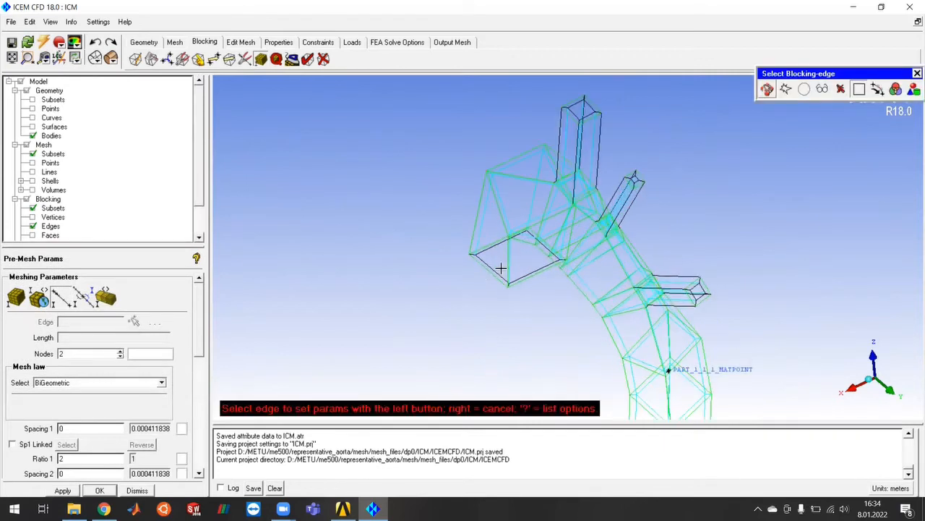
left_click(497, 269)
left_click_drag(88, 354, 23, 353)
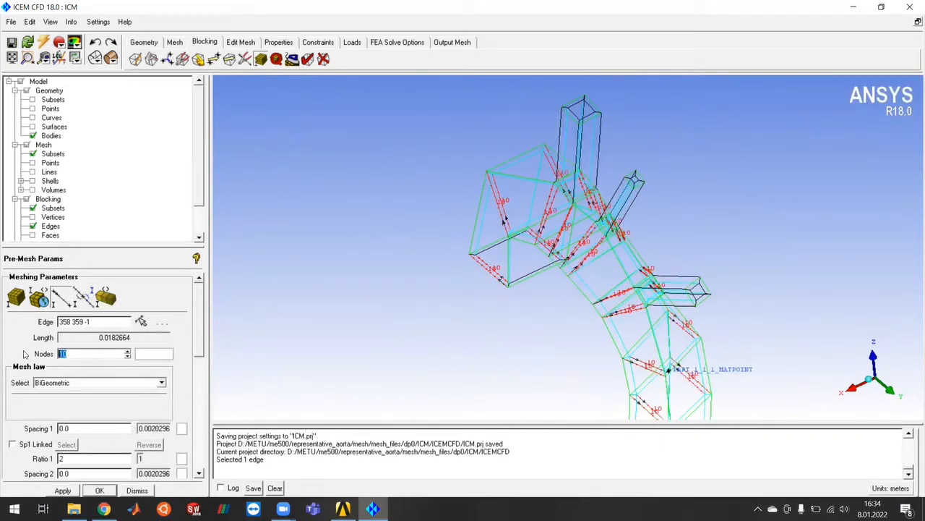
key("Return")
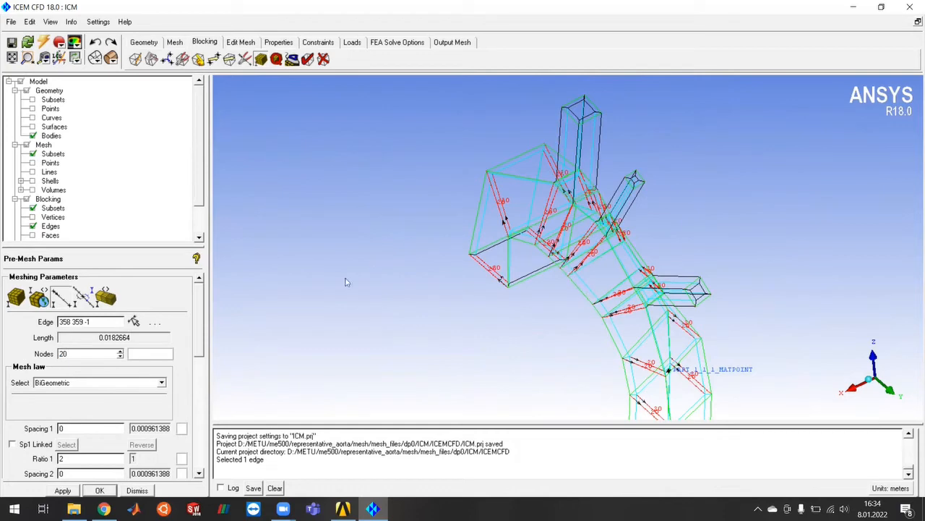
Set the ascending end face's adjacent cross-section edge in the other direction, along with its parallel edges, to 20 nodes.
scroll(499, 244, "up", 3)
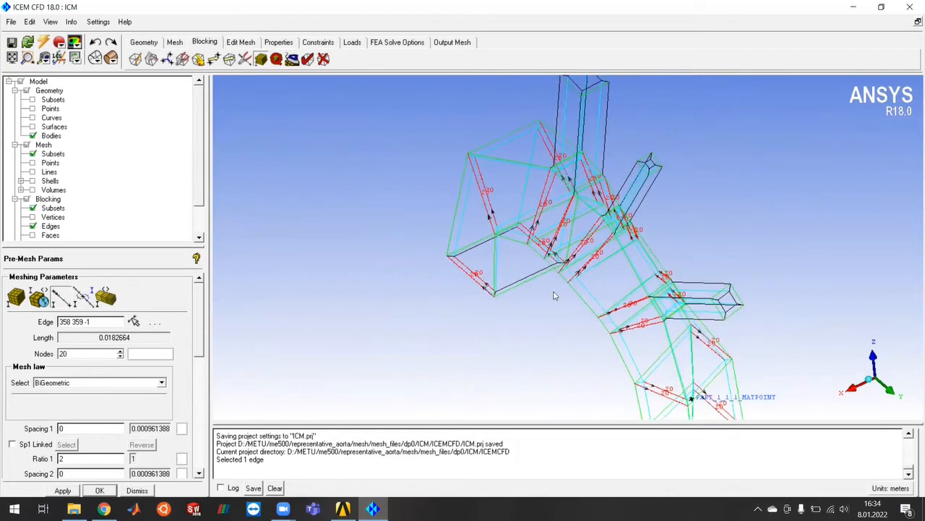
left_click(133, 321)
left_click(505, 288)
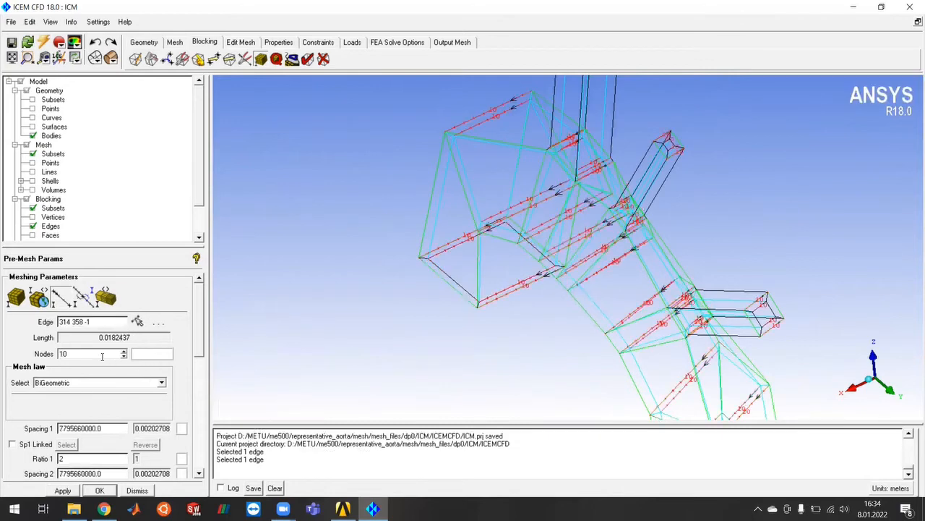
type("20")
key("Return")
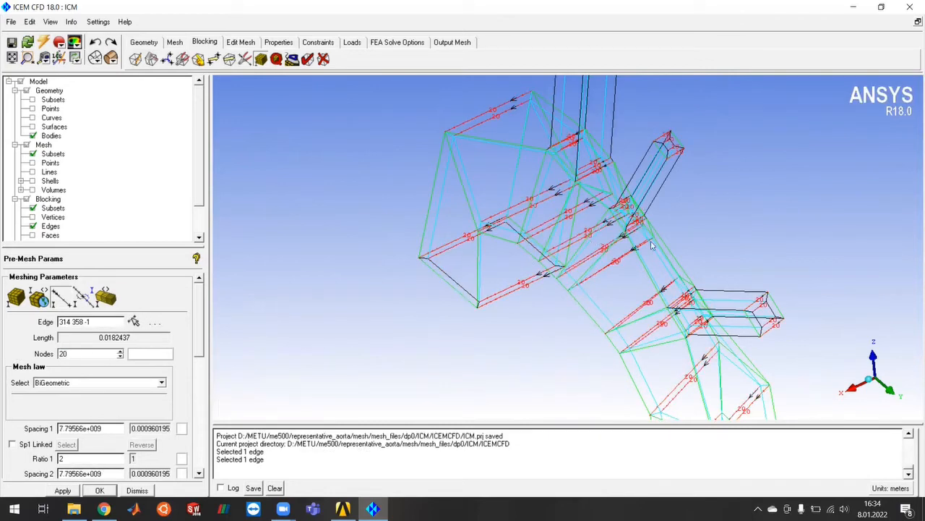
Set the inner O-grid edge on the first branch's end face and its parallel edges to 20 nodes.
left_click(134, 321)
scroll(620, 141, "down", 1)
scroll(620, 140, "up", 2)
middle_click_drag(597, 98, 571, 186)
scroll(571, 186, "up", 1)
left_click(578, 230)
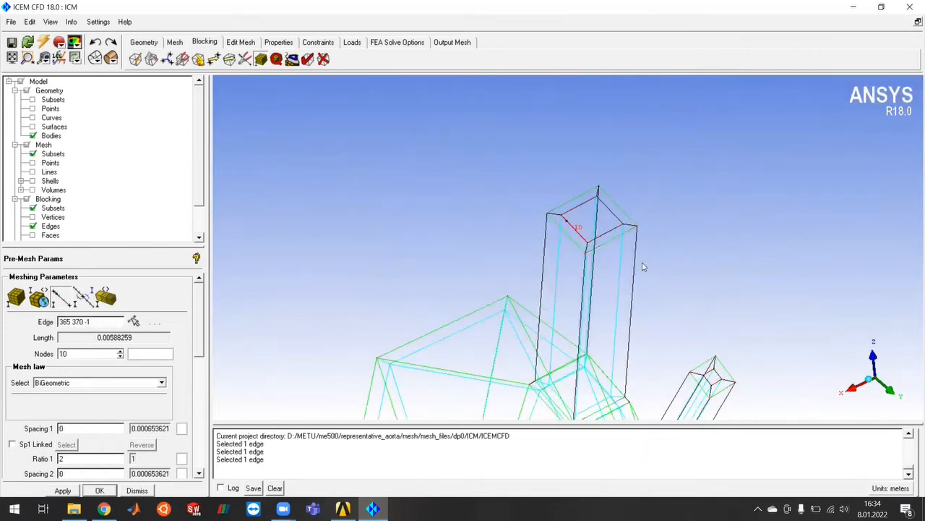
key("Return")
Set the inner O-grid edge on the second, thinnest branch's end face and its parallel edges to 20 nodes.
scroll(603, 253, "down", 1)
middle_click_drag(655, 259, 490, 191)
scroll(522, 287, "up", 1)
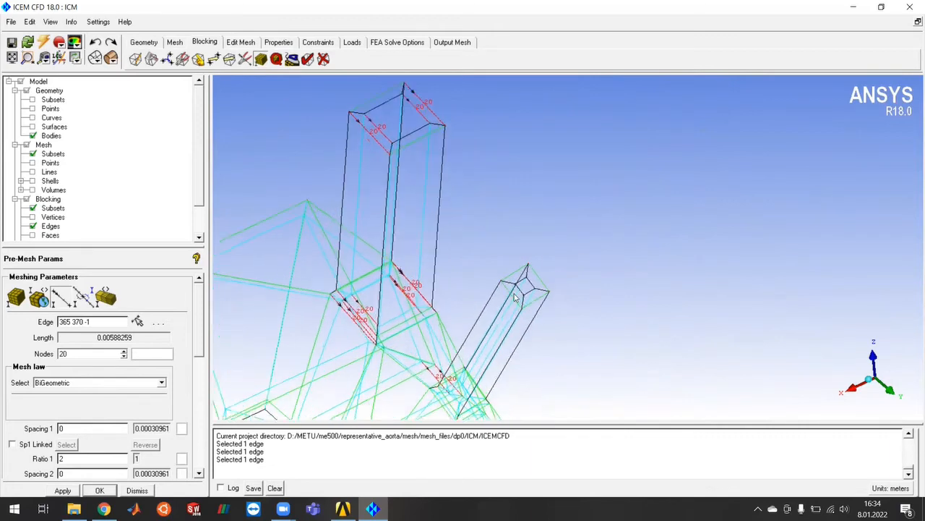
scroll(523, 288, "up", 1)
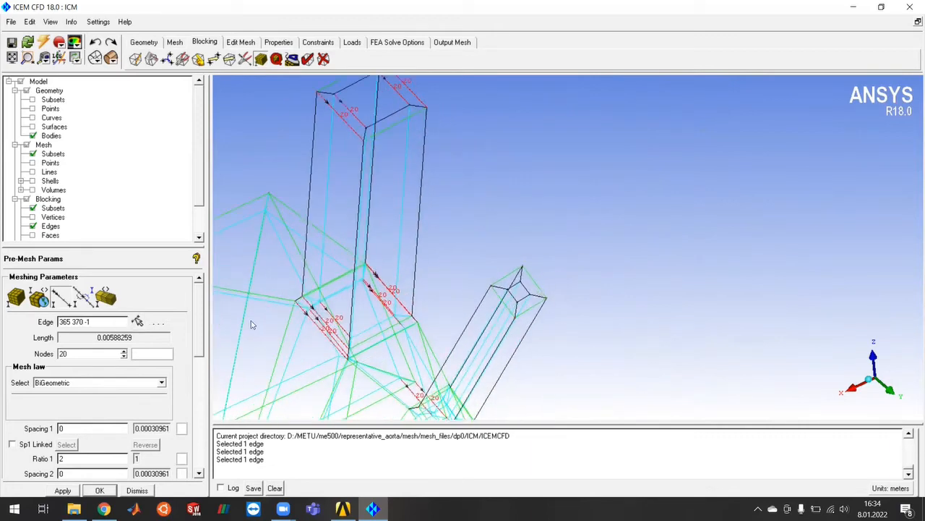
left_click(138, 322)
left_click(513, 297)
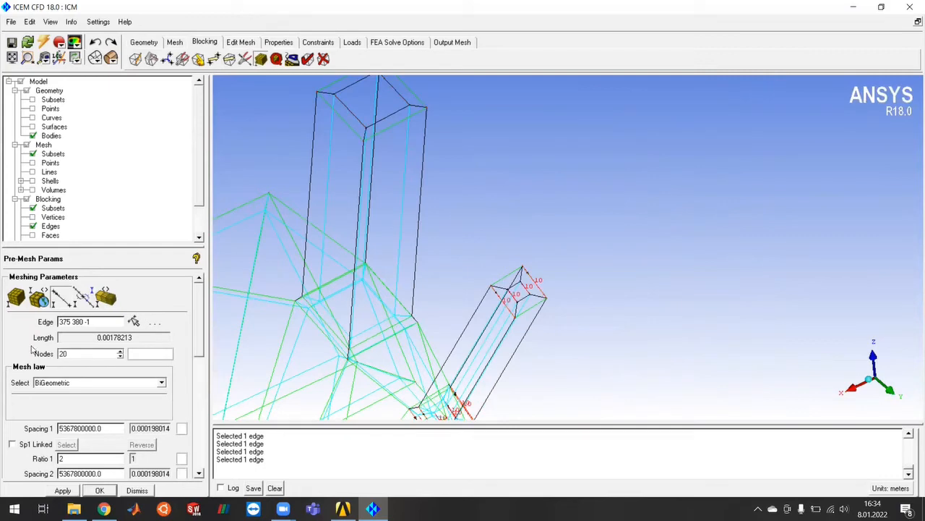
key("Return")
Set the inner O-grid edge on the third branch's end face and its parallel edges to 20 nodes, and close the edge parameters.
scroll(612, 308, "down", 3)
middle_click_drag(607, 293, 441, 97)
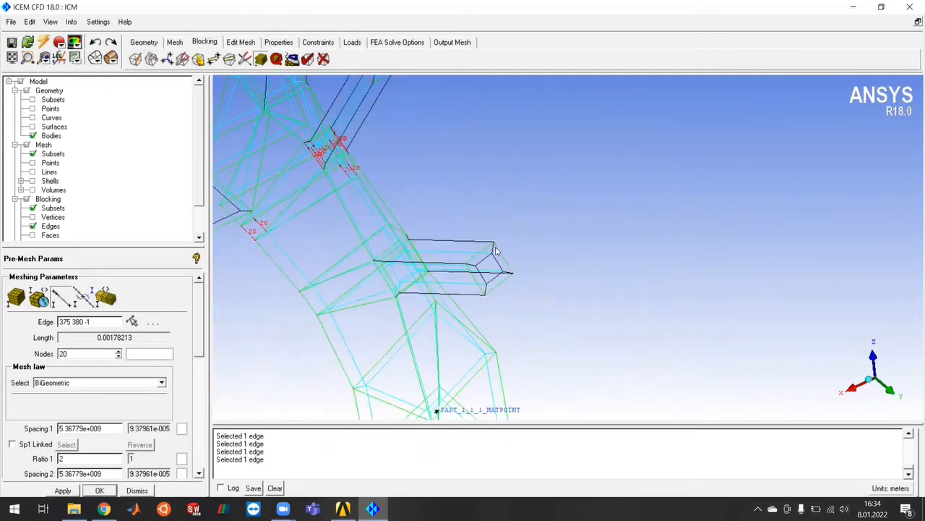
scroll(441, 108, "up", 2)
left_click(132, 322)
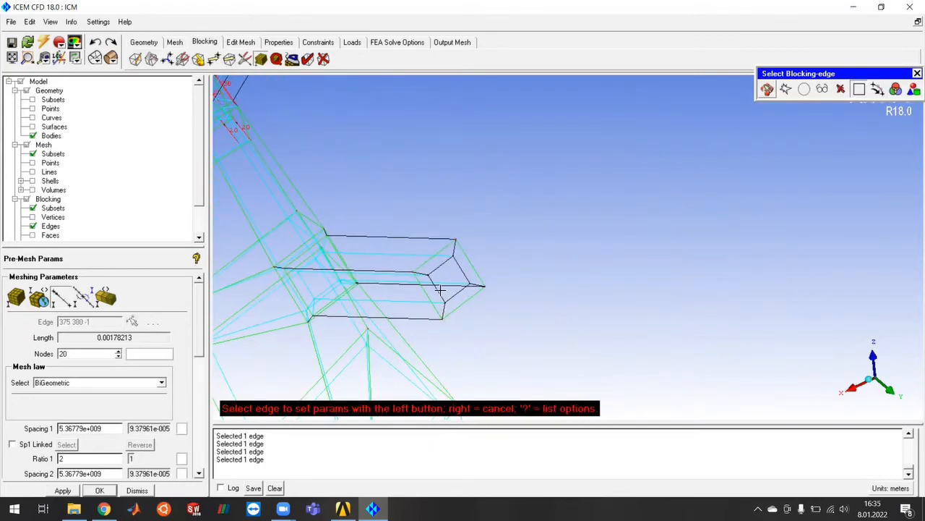
left_click(440, 287)
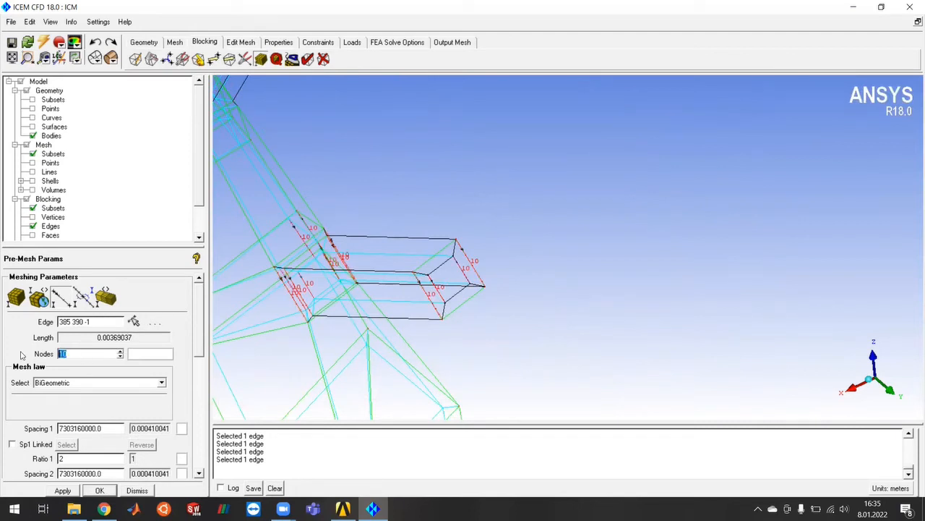
key("Return")
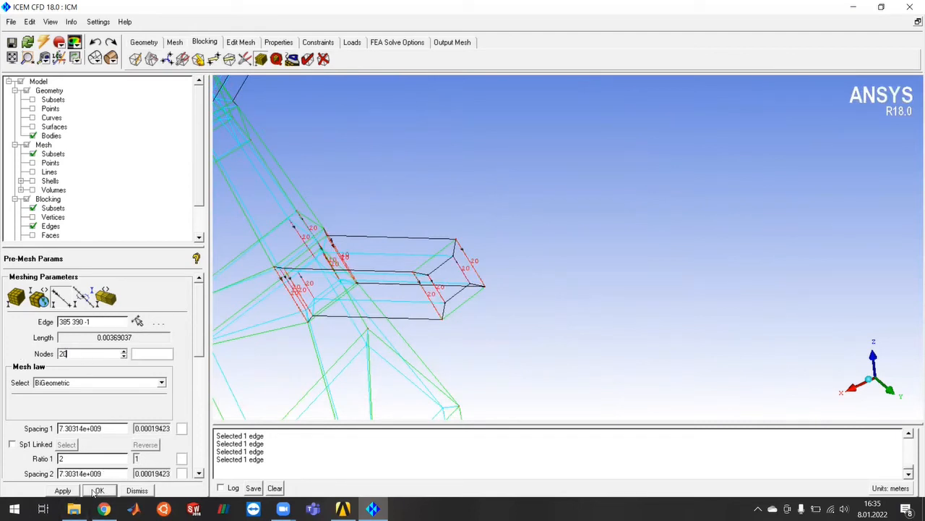
left_click(145, 489)
Hide the block edges and display the pre-mesh with the full mesh recomputed for the new node counts.
scroll(514, 274, "down", 8)
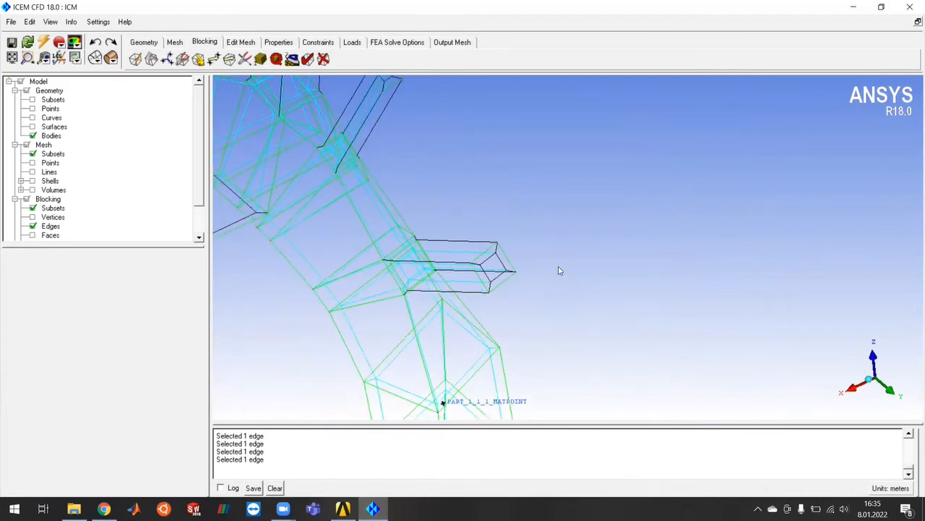
scroll(599, 346, "down", 3)
left_click_drag(634, 362, 667, 250)
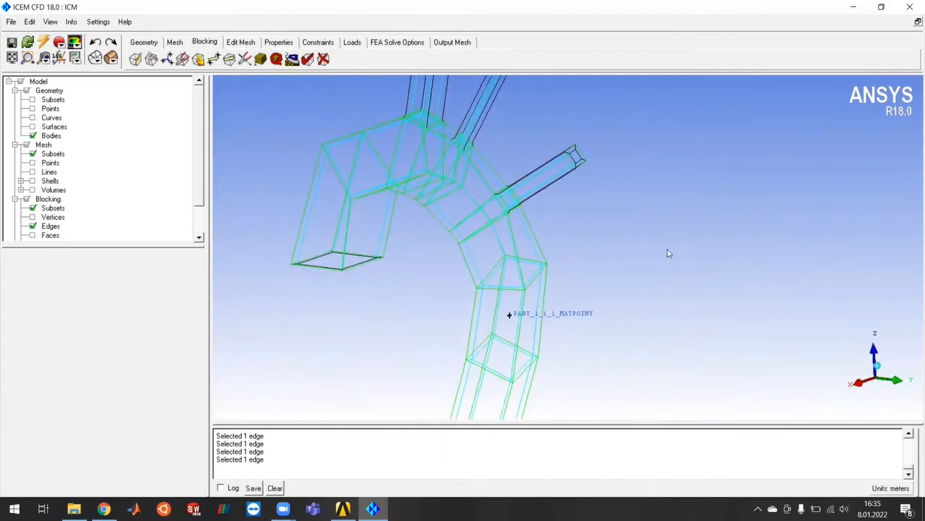
scroll(667, 250, "down", 3)
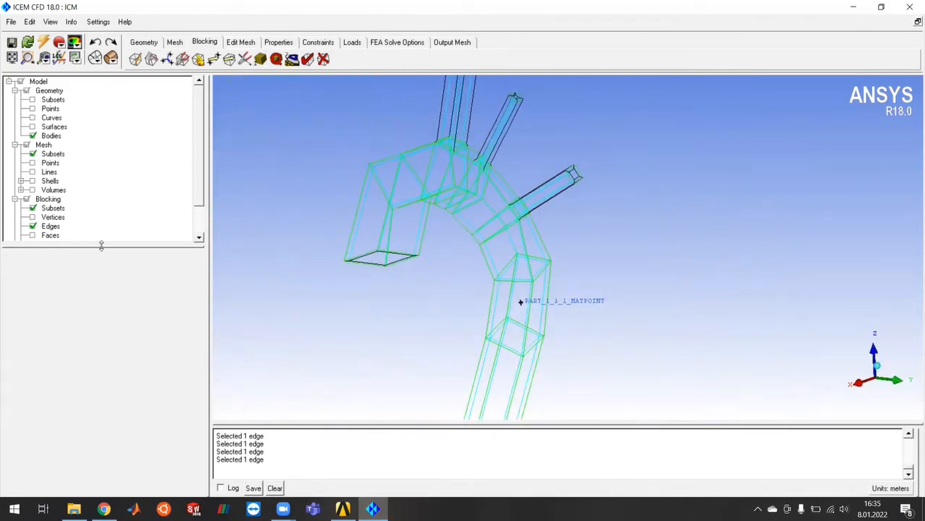
left_click_drag(101, 246, 91, 291)
left_click(32, 226)
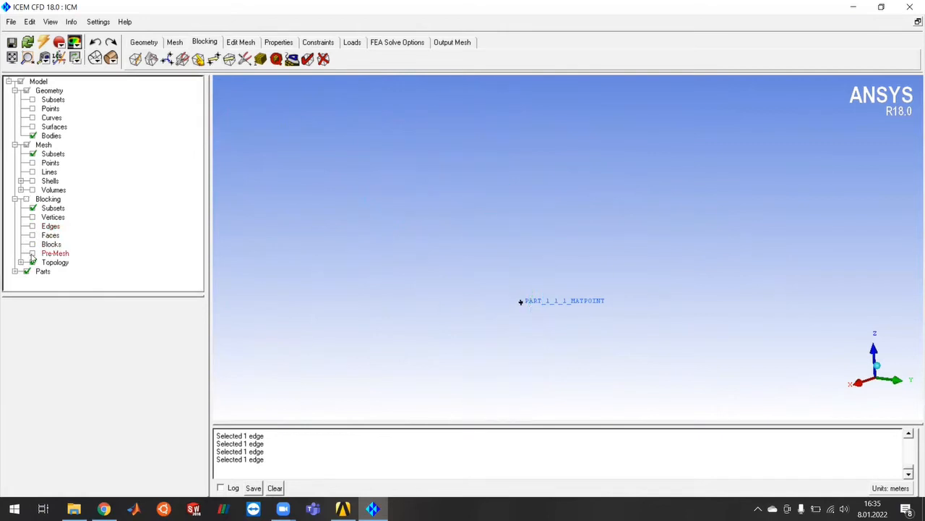
left_click(32, 253)
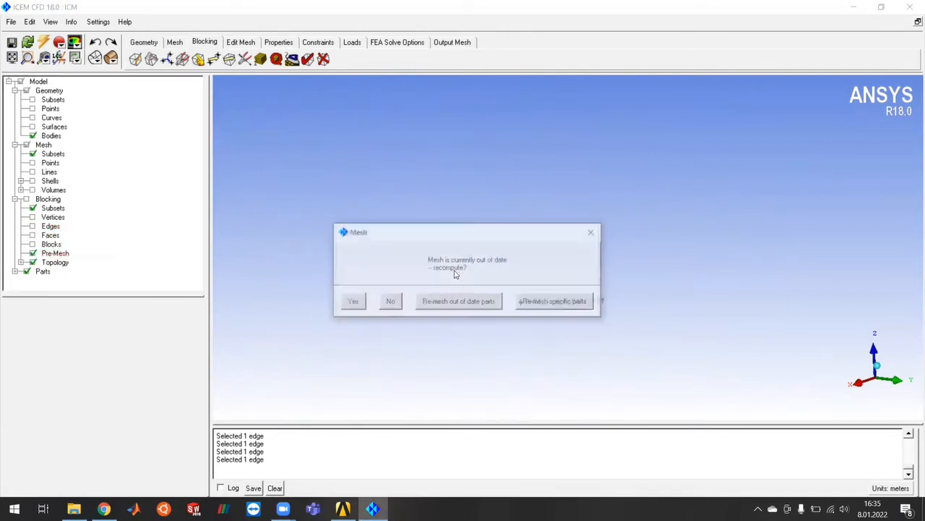
left_click(352, 302)
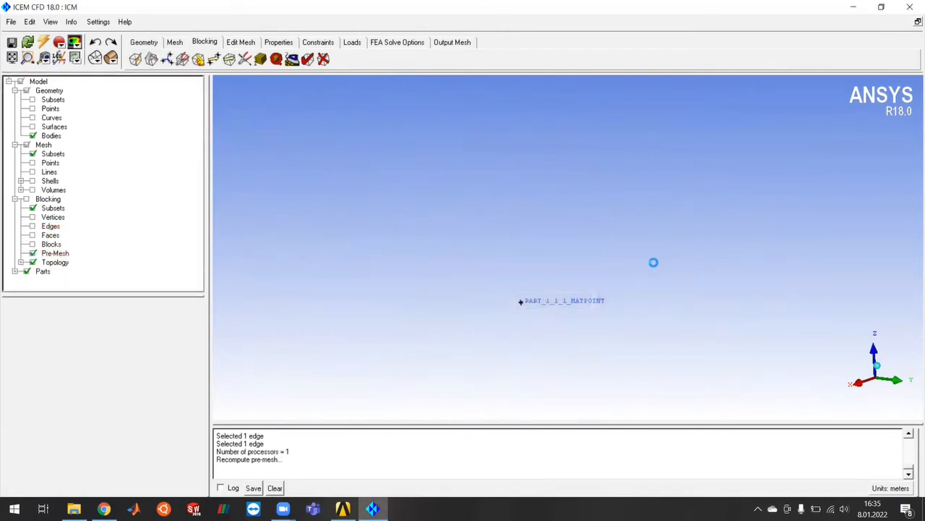
Examine the refined pre-mesh on the ascending end face, along the arch bands and around the branch junctions.
left_click_drag(617, 300, 345, 281)
scroll(346, 282, "up", 2)
middle_click_drag(360, 278, 519, 260)
scroll(397, 214, "up", 3)
left_click_drag(620, 243, 409, 239)
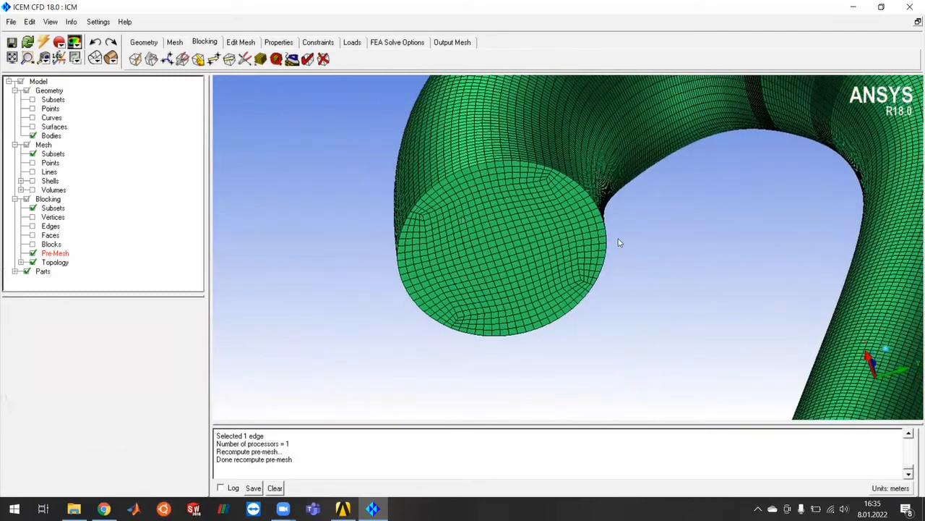
left_click_drag(660, 233, 499, 210)
right_click_drag(498, 211, 405, 241)
left_click_drag(405, 241, 451, 222)
scroll(444, 221, "up", 4)
middle_click_drag(480, 250, 539, 296)
left_click_drag(469, 203, 626, 290)
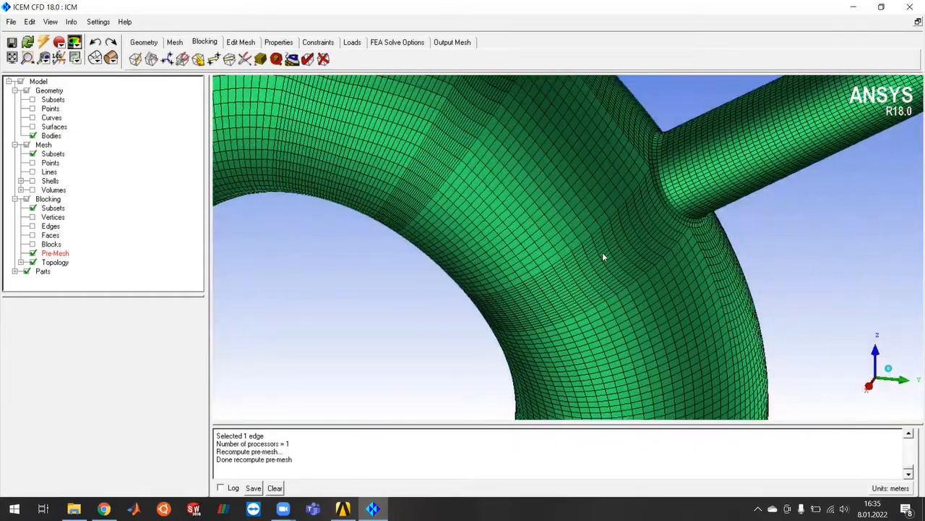
scroll(601, 256, "down", 3)
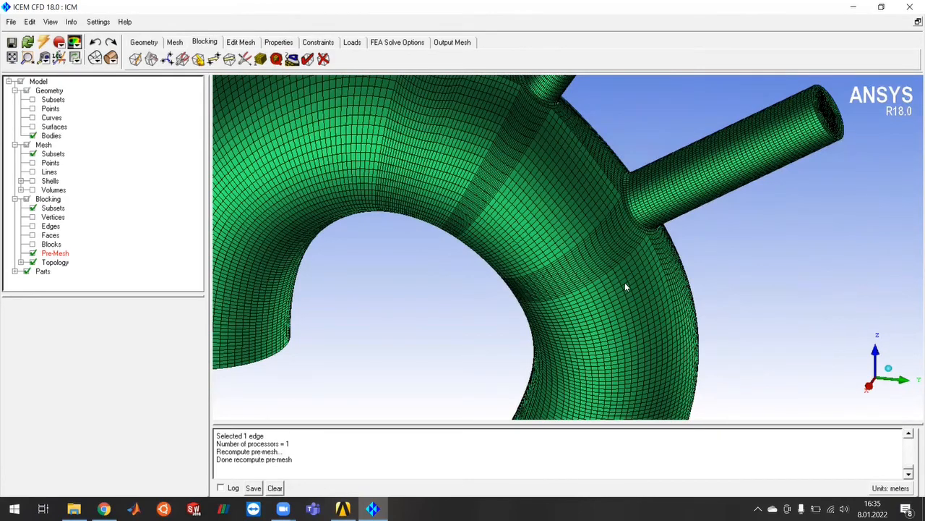
scroll(626, 286, "down", 3)
left_click_drag(626, 286, 546, 329)
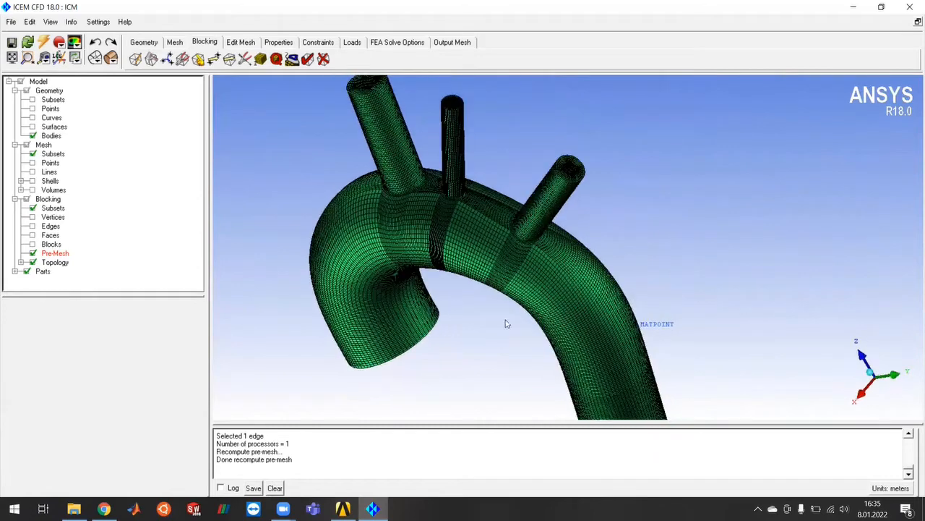
Open the edge meshing parameters and examine the aorta pre-mesh from several angles, ending with a view from above.
left_click(257, 60)
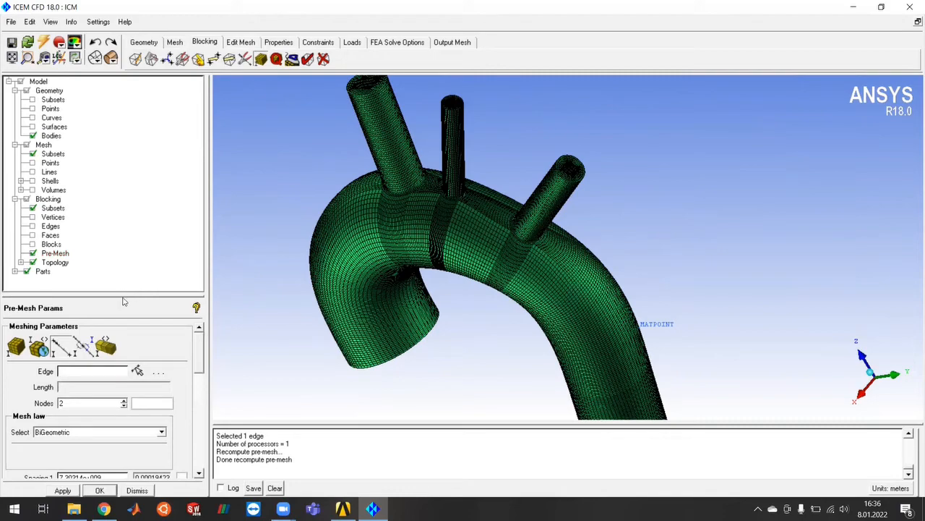
left_click_drag(123, 283, 135, 231)
left_click_drag(480, 341, 526, 293)
right_click_drag(526, 293, 599, 370)
left_click_drag(599, 370, 479, 346)
right_click_drag(478, 341, 514, 385)
middle_click_drag(514, 384, 541, 269)
left_click_drag(530, 308, 474, 186)
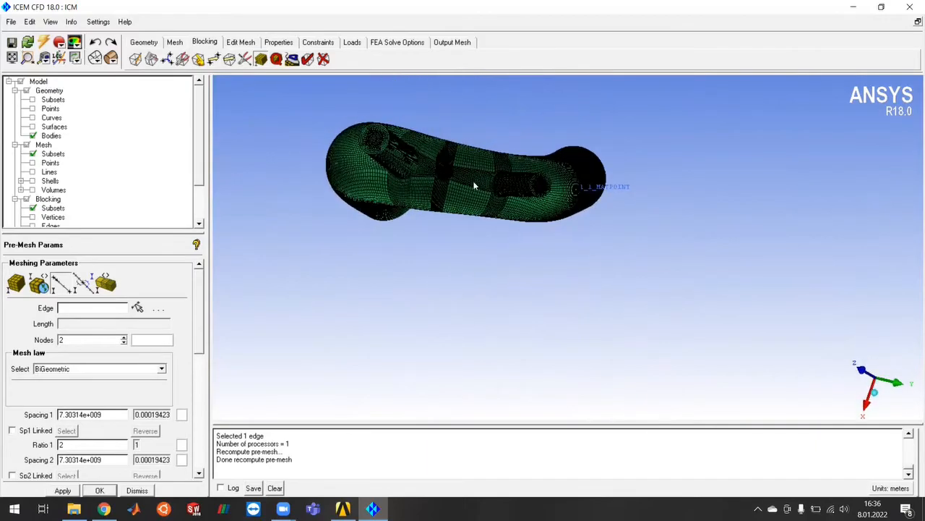
Examine the pre-mesh closely at the branch end faces, the branch junctions and along the arch, then the whole aorta.
scroll(467, 169, "up", 10)
middle_click_drag(415, 159, 510, 169)
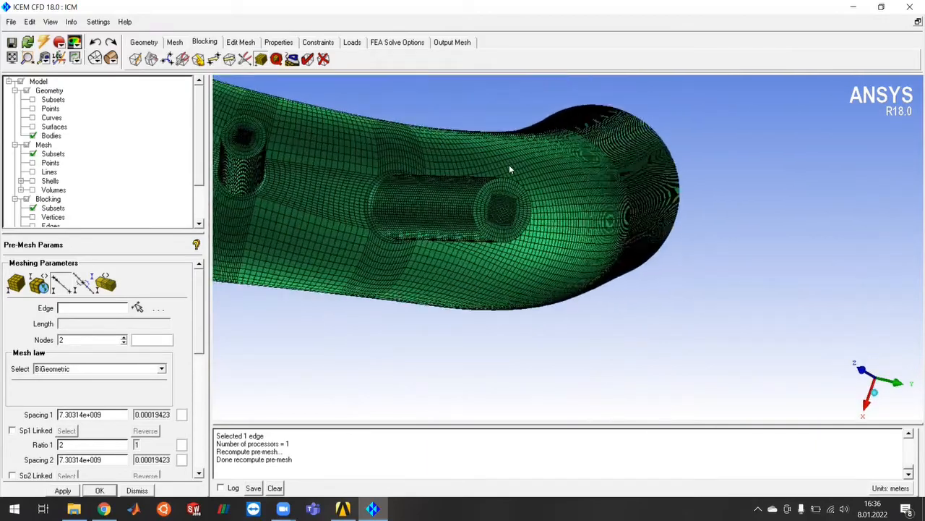
scroll(510, 170, "up", 8)
middle_click_drag(484, 245, 793, 348)
left_click_drag(342, 234, 391, 248)
left_click_drag(605, 312, 550, 263)
scroll(549, 262, "down", 8)
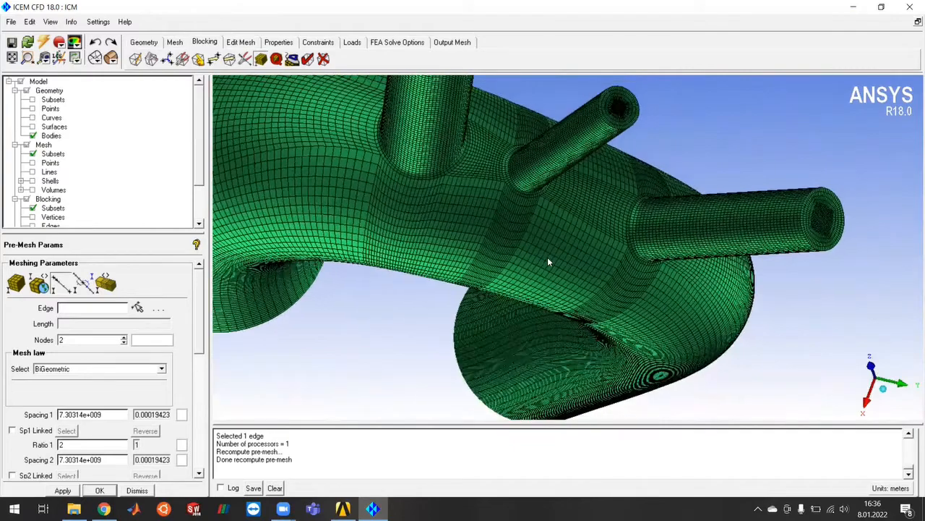
left_click_drag(538, 349, 531, 185)
scroll(498, 242, "down", 10)
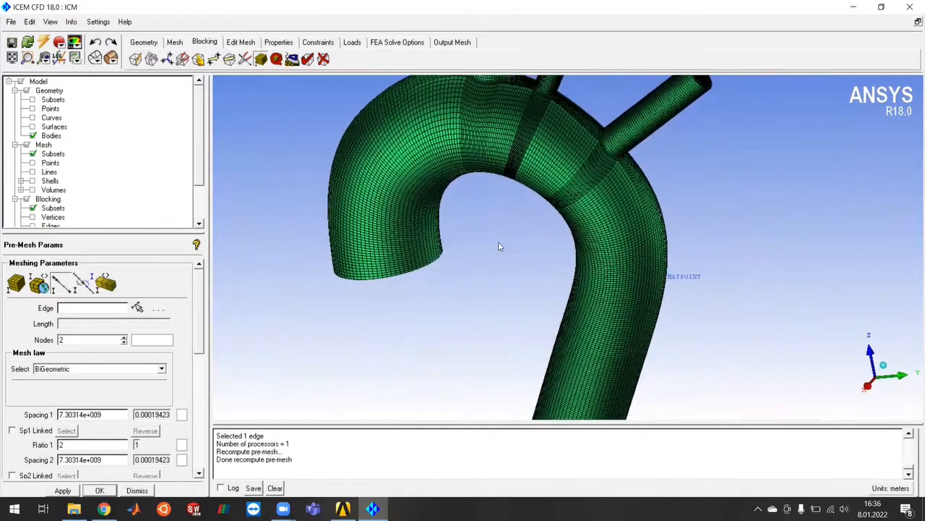
middle_click_drag(439, 271, 486, 230)
scroll(486, 229, "down", 1)
scroll(486, 231, "up", 6)
scroll(525, 248, "down", 5)
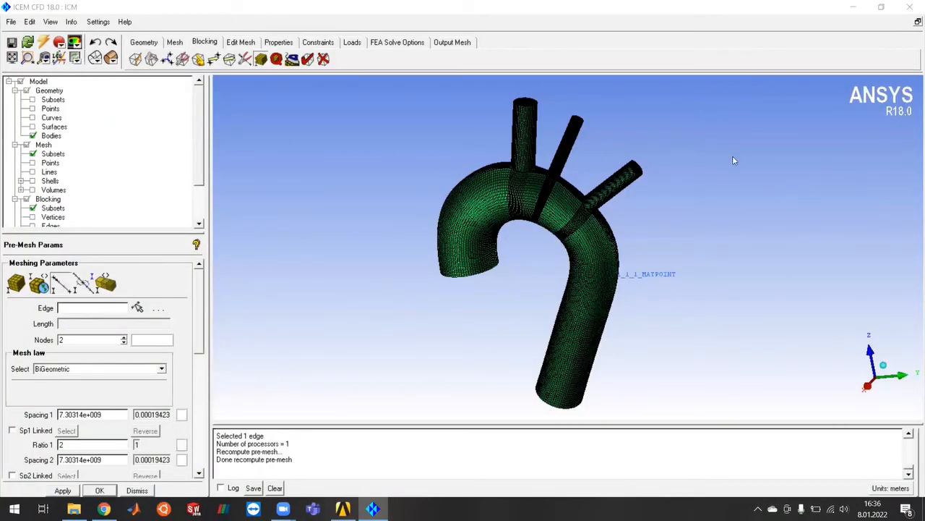
Convert the pre-mesh to an unstructured mesh, replacing the existing mesh, and display the geometry surfaces.
left_click_drag(145, 231, 127, 352)
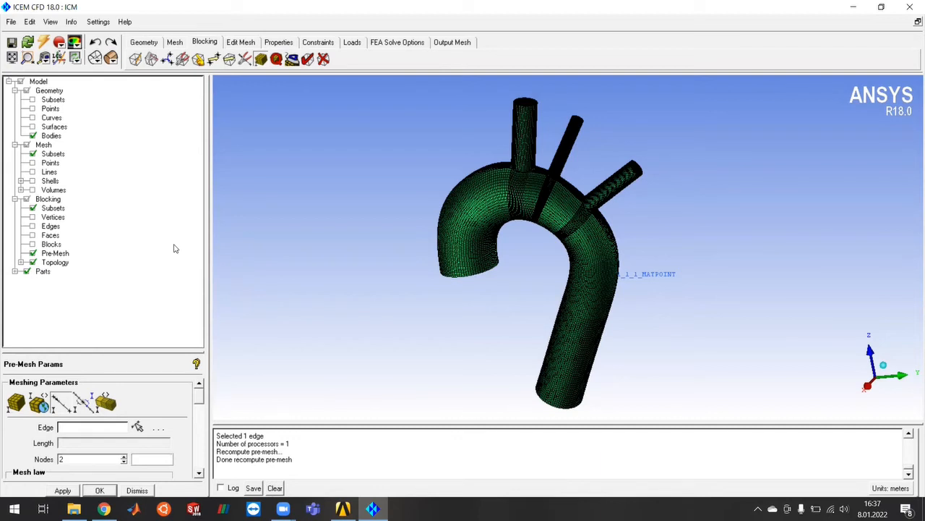
left_click_drag(482, 298, 415, 320)
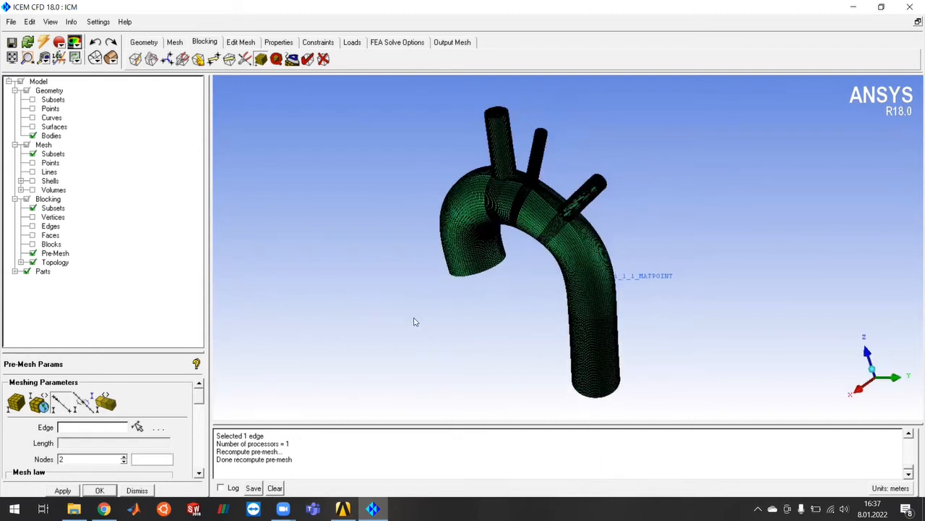
left_click_drag(505, 291, 541, 304)
scroll(509, 273, "up", 2)
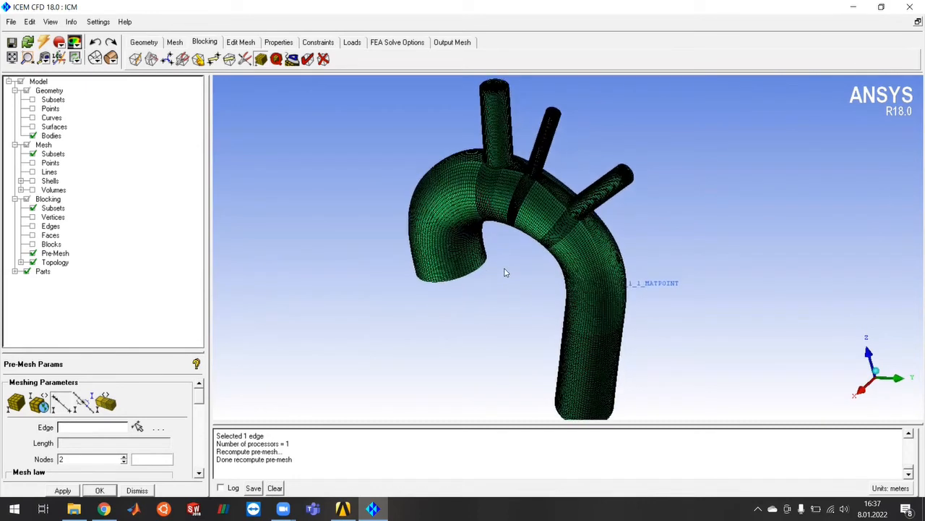
right_click(63, 257)
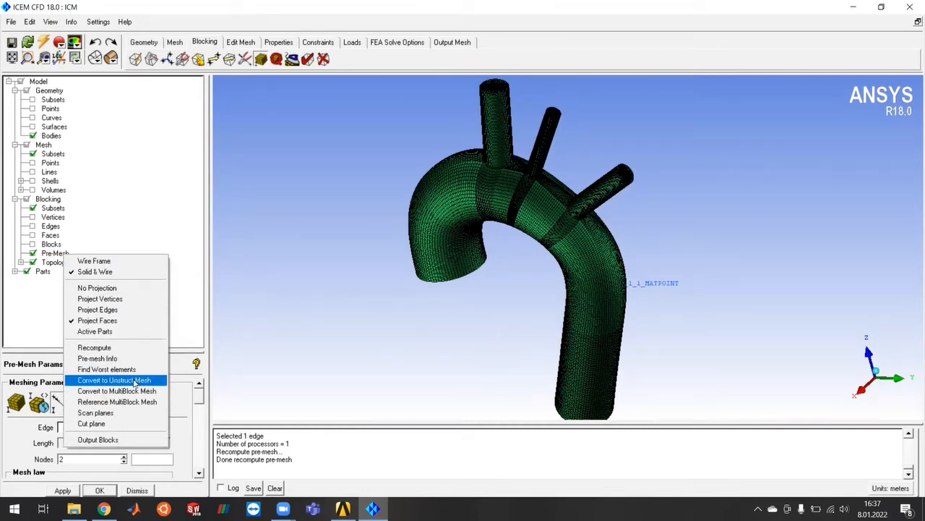
left_click(134, 379)
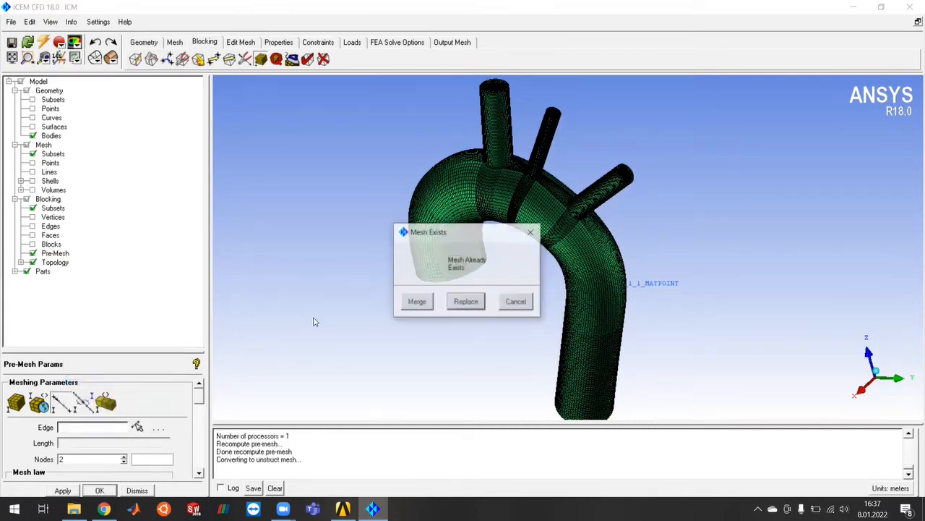
left_click(475, 304)
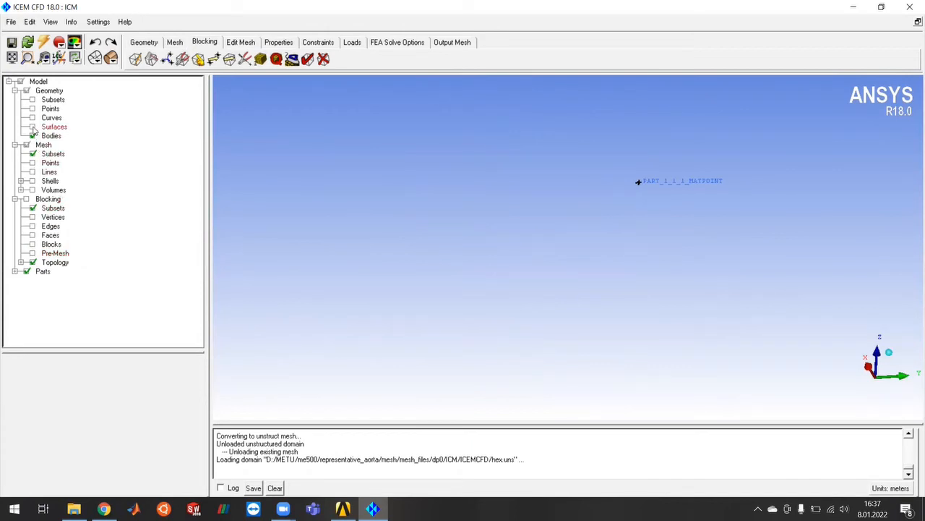
left_click_drag(547, 254, 488, 257)
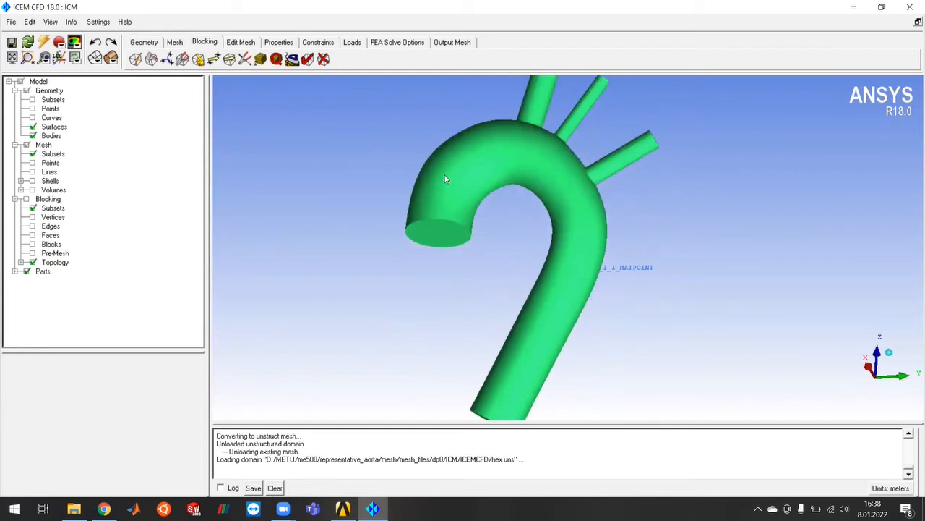
Set the output solver to ANSYS Fluent and apply it.
left_click(450, 43)
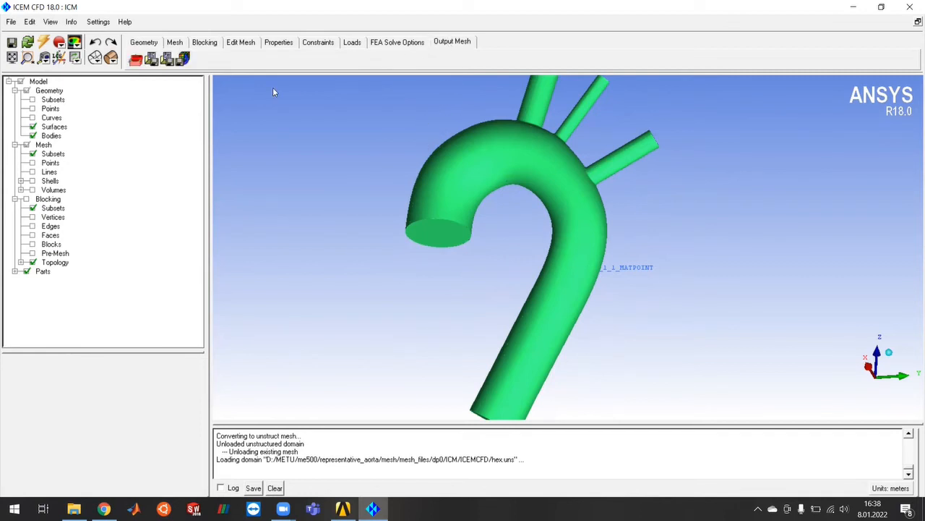
left_click(136, 61)
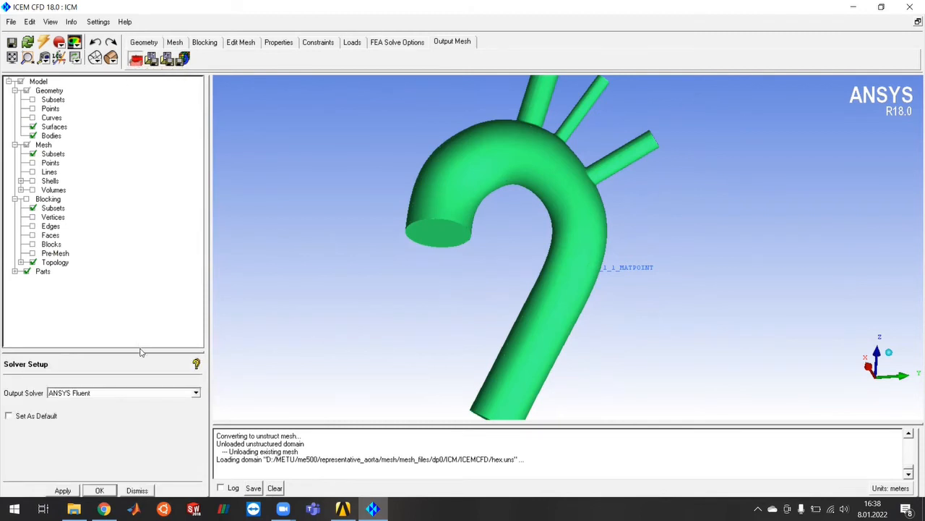
left_click_drag(138, 352, 153, 266)
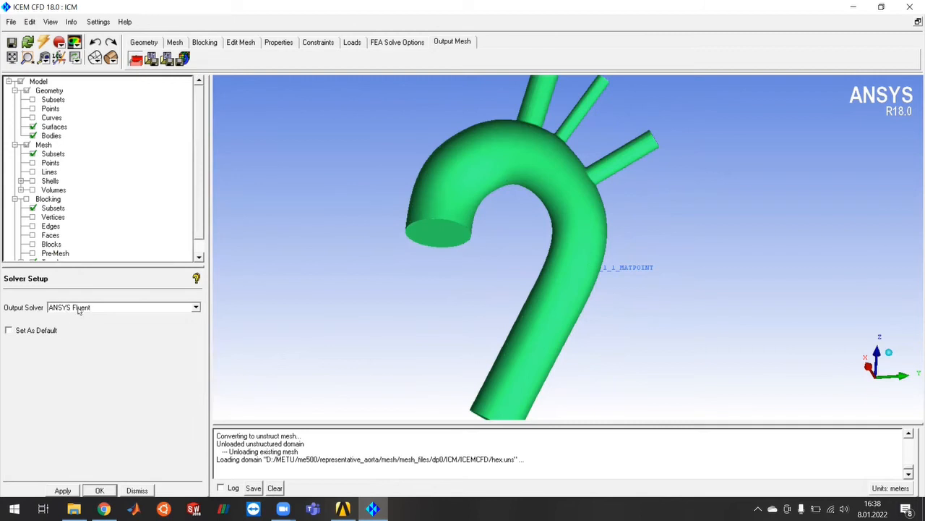
left_click(196, 309)
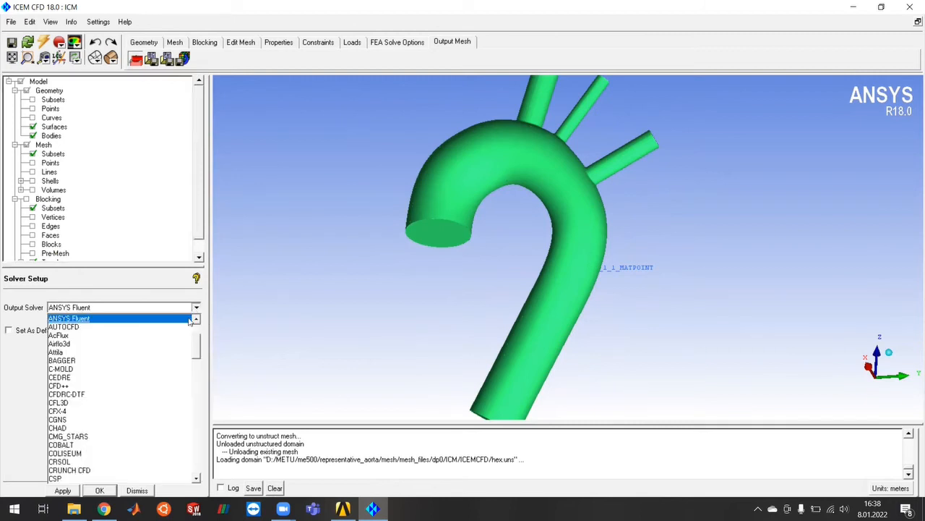
left_click(73, 319)
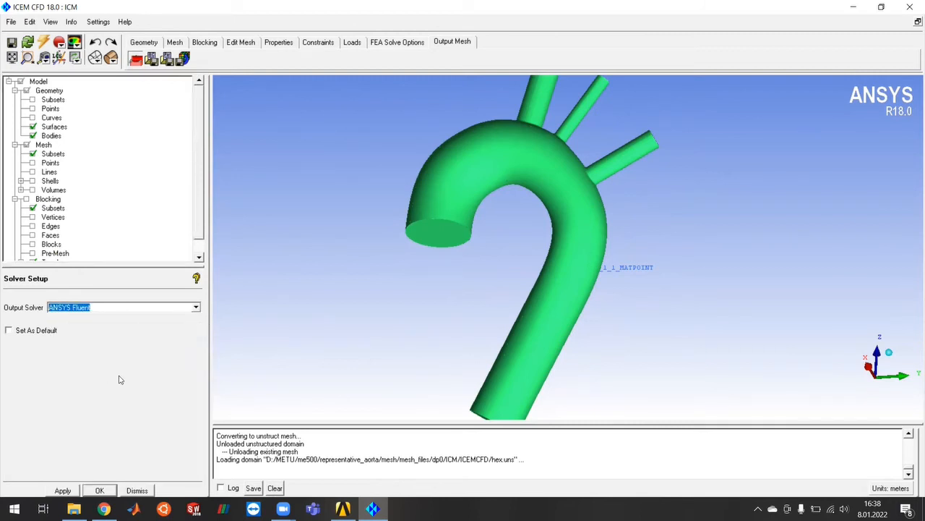
left_click(63, 490)
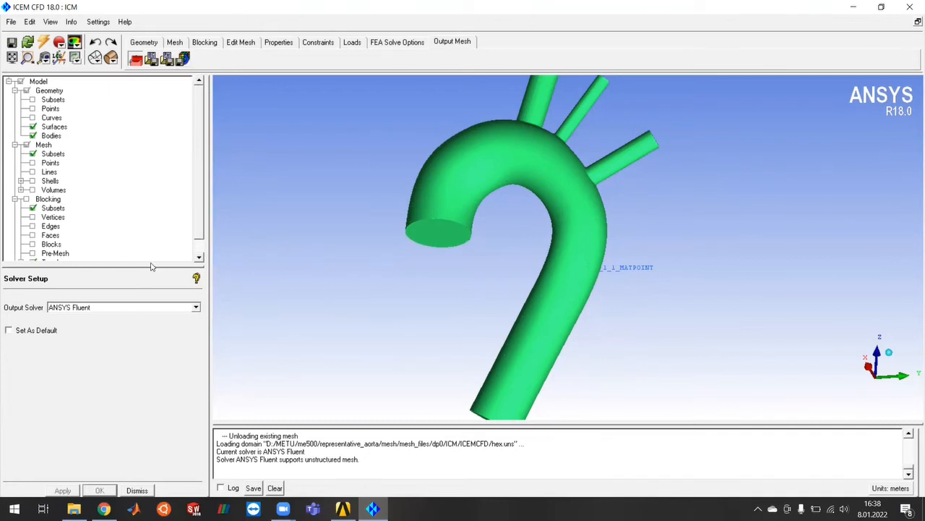
left_click_drag(151, 267, 126, 355)
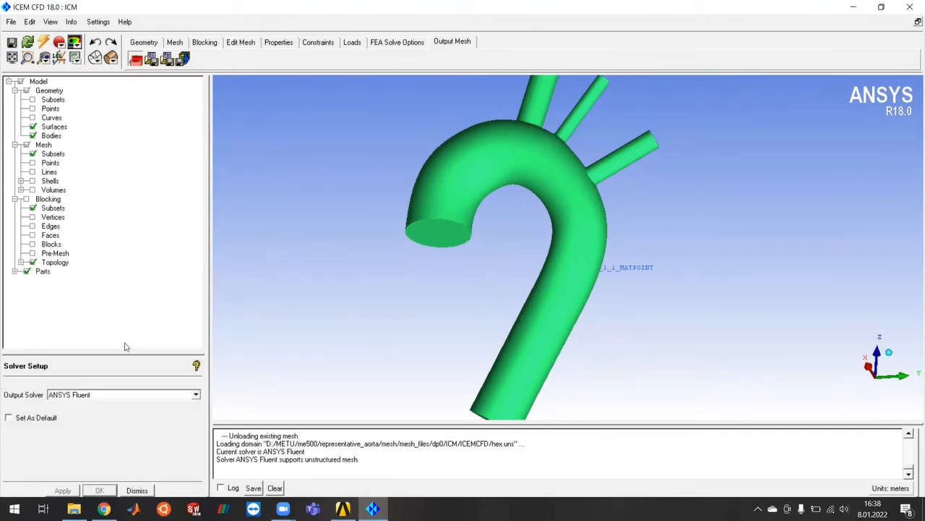
Create a part named INLET from the end face of the ascending aorta.
scroll(619, 285, "down", 4)
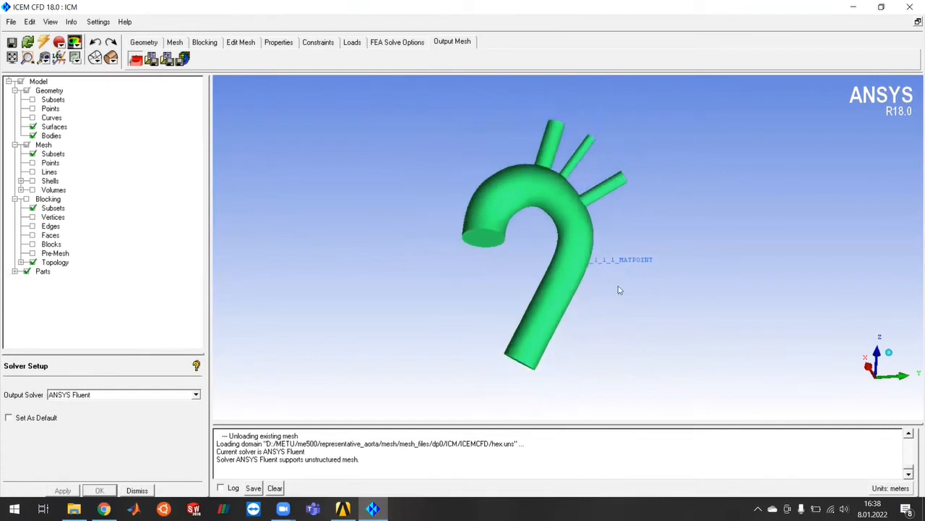
left_click_drag(672, 221, 630, 253)
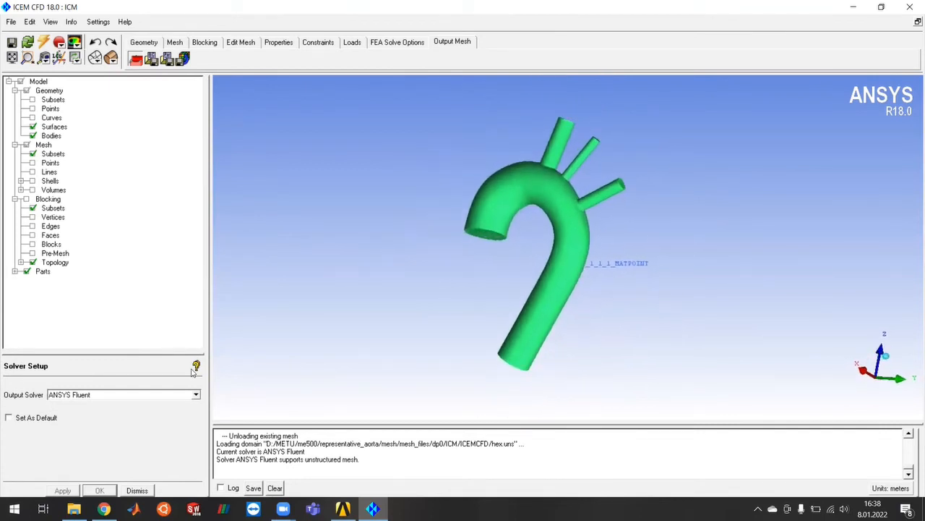
right_click(43, 273)
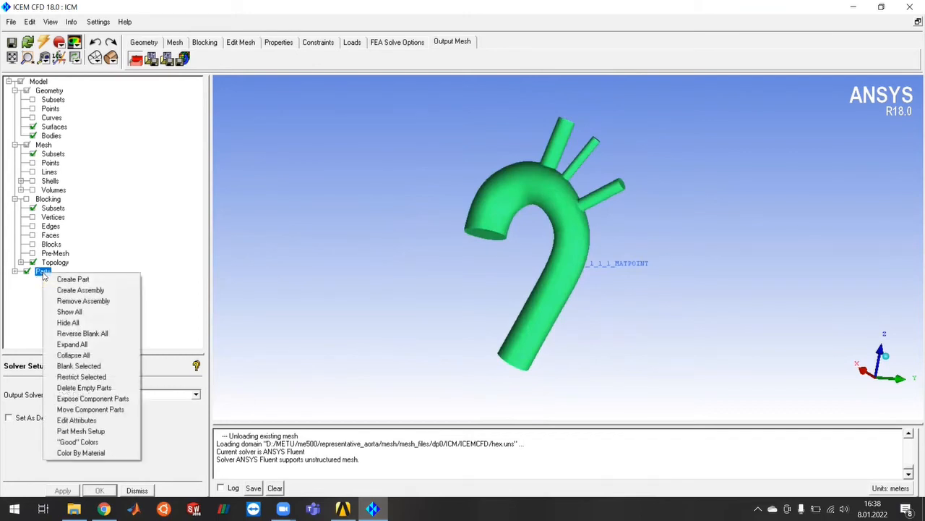
left_click(81, 281)
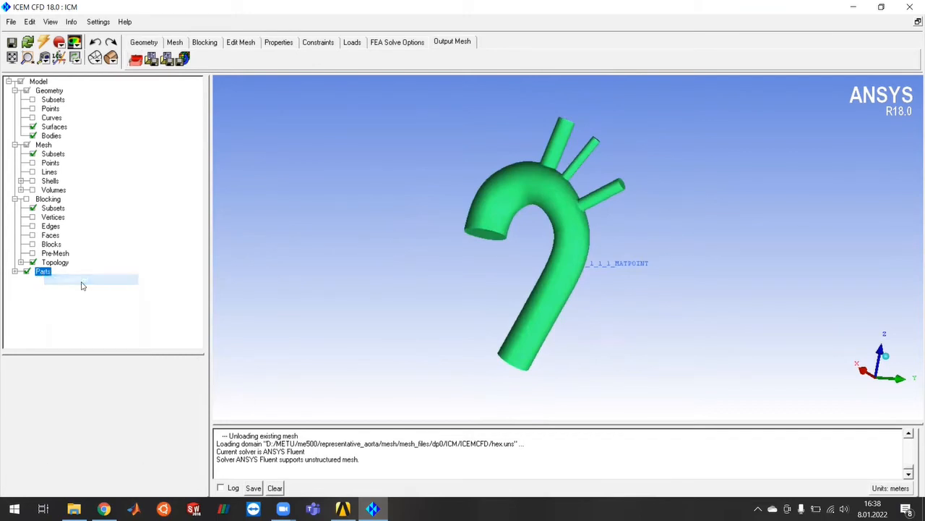
left_click_drag(112, 360, 142, 242)
left_click(158, 346)
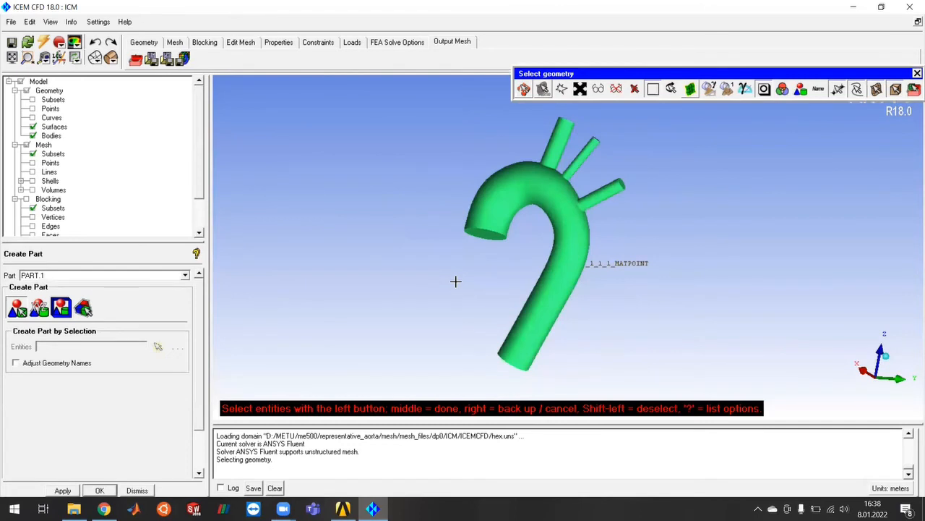
left_click_drag(455, 287, 458, 274, "ctrl")
left_click(489, 236)
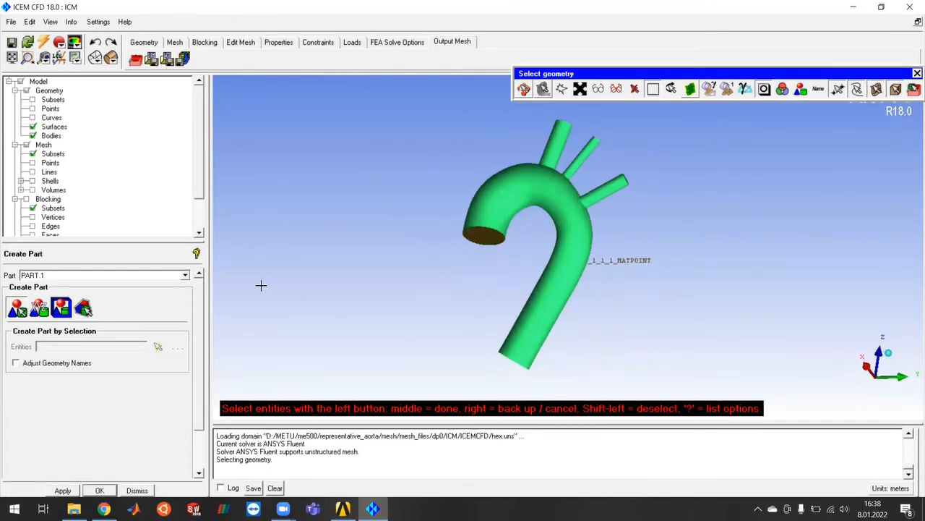
double_click(64, 276)
type("INLET")
middle_click(150, 461)
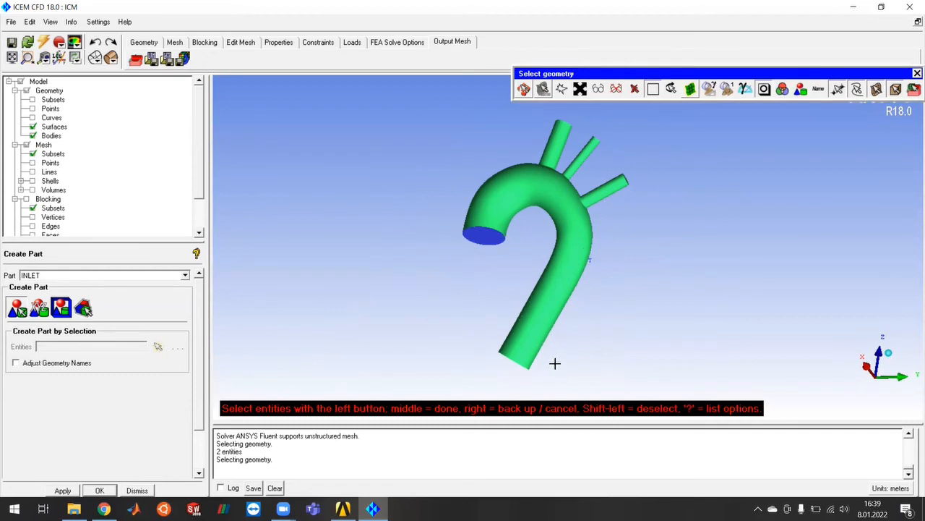
Create a part named OUTLET from the end face of the descending aorta.
left_click_drag(559, 353, 578, 283, "ctrl")
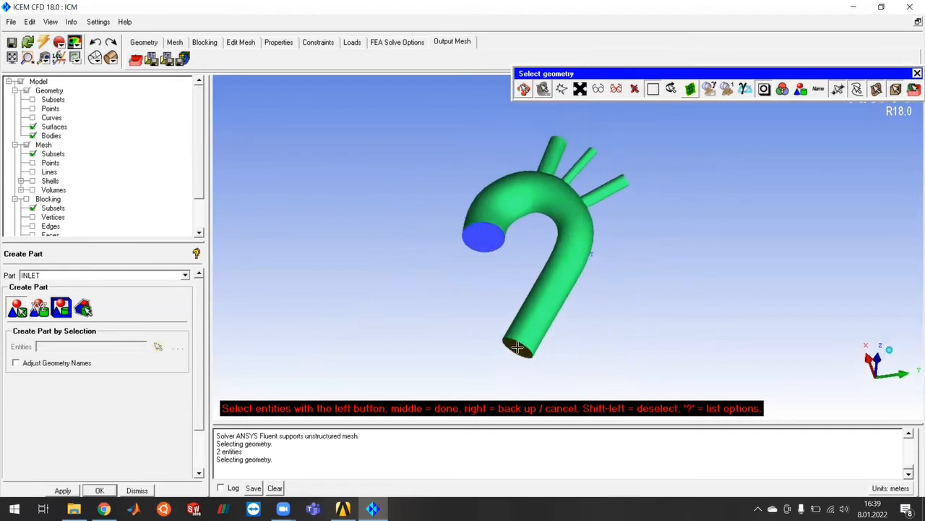
left_click_drag(67, 274, 2, 274)
type("OUTLET")
middle_click(452, 168)
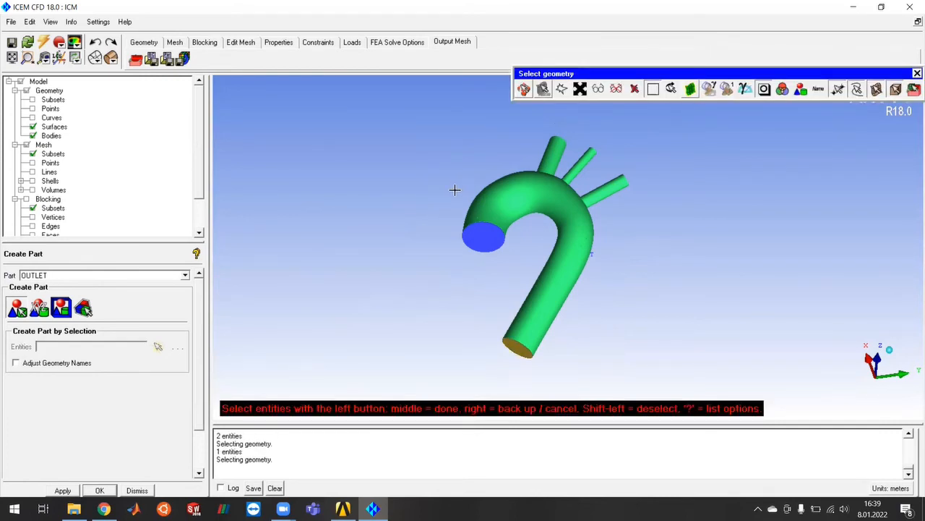
Try to create a part named BRANCH_1 from the end face of the first, thickest branch.
left_click_drag(435, 205, 506, 275, "ctrl")
middle_click_drag(569, 165, 478, 195, "ctrl")
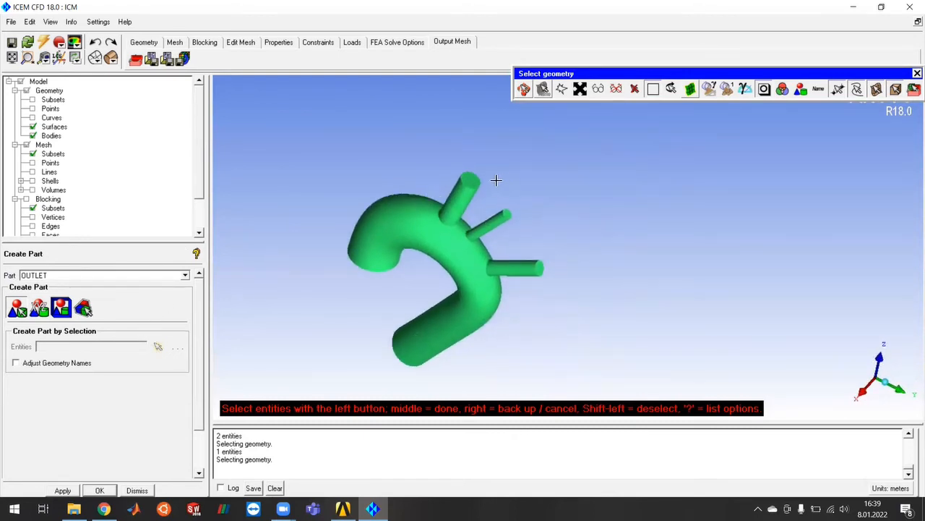
left_click(470, 180)
left_click_drag(62, 271, 5, 270)
type("BRANCH_1")
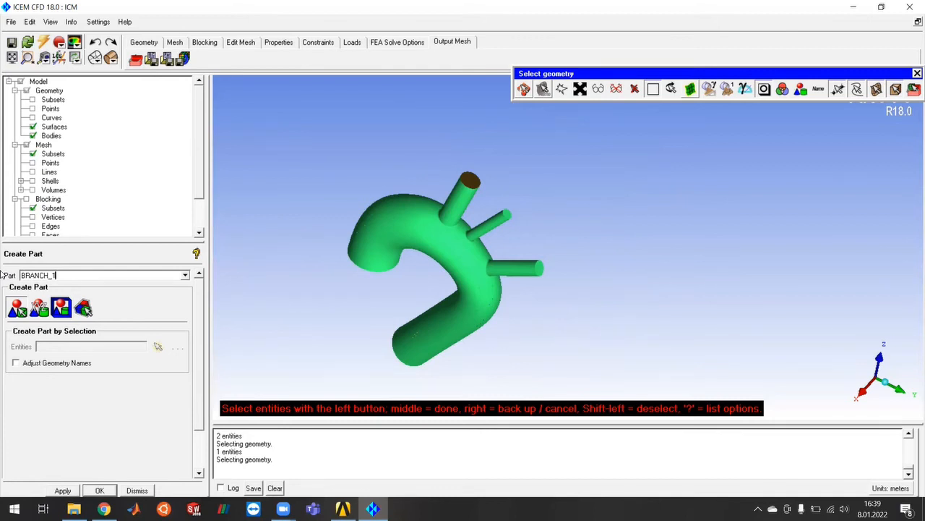
Try to create a part named BRANCH_2 from the end face of the second, thinnest branch.
left_click(507, 215)
double_click(107, 274)
left_click(107, 274)
key("BackSpace")
type("2")
Try to create a part named BRANCH_3 from the end face of the third branch.
left_click(542, 268)
double_click(79, 272)
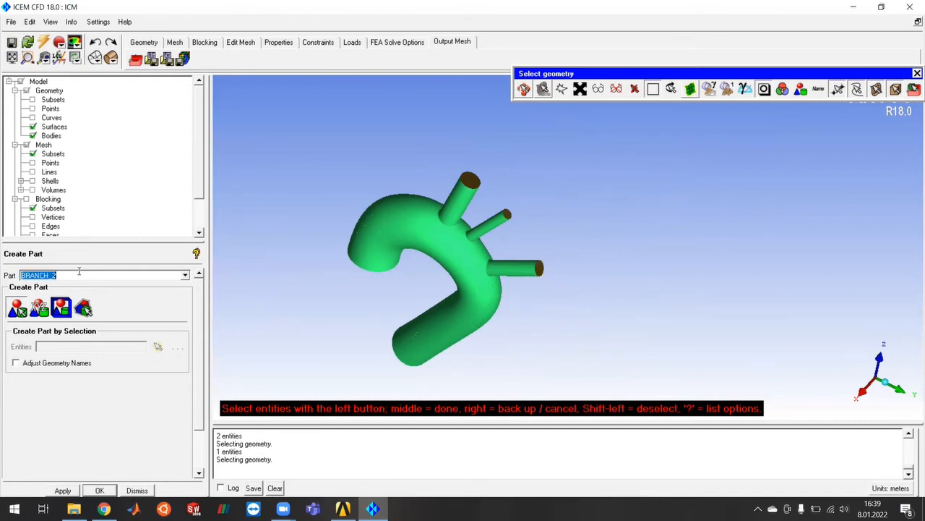
left_click(79, 272)
Expand the list of existing parts in the model tree and restart part creation.
left_click_drag(138, 304, 174, 312)
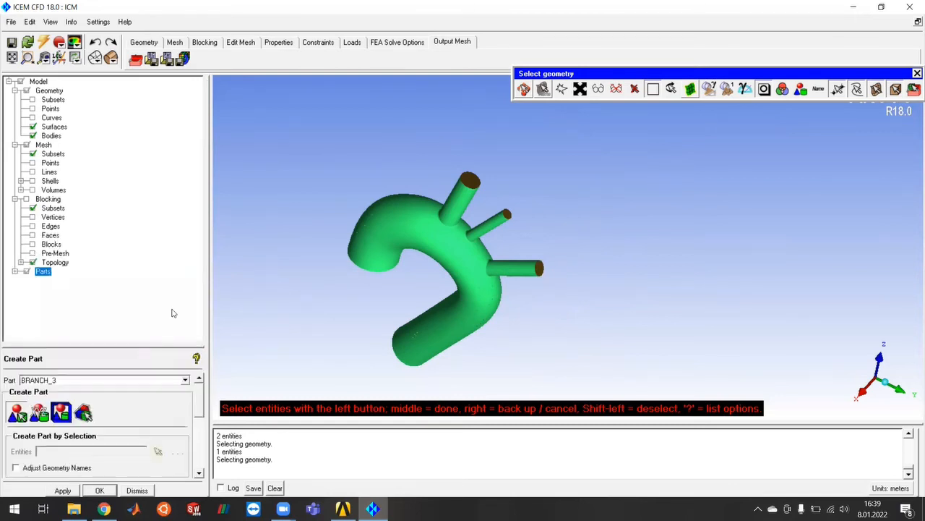
left_click(16, 271)
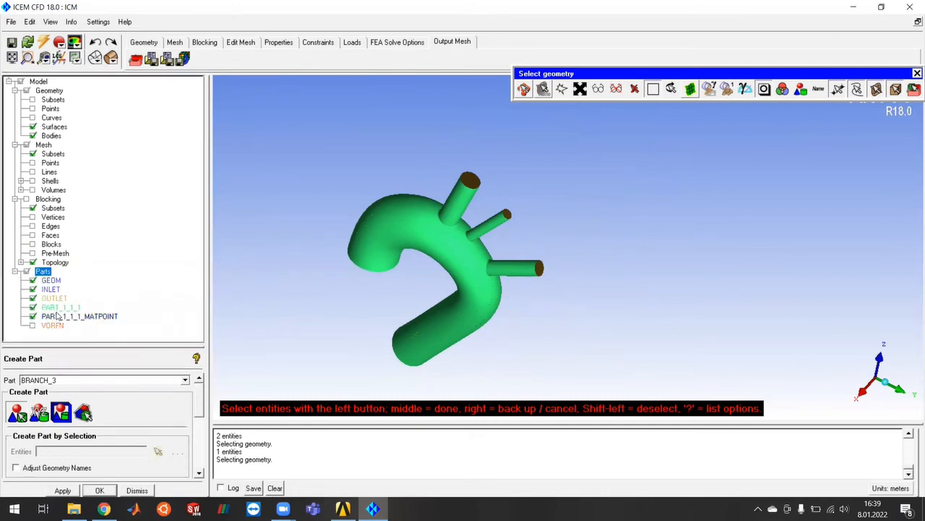
left_click_drag(173, 347, 174, 309)
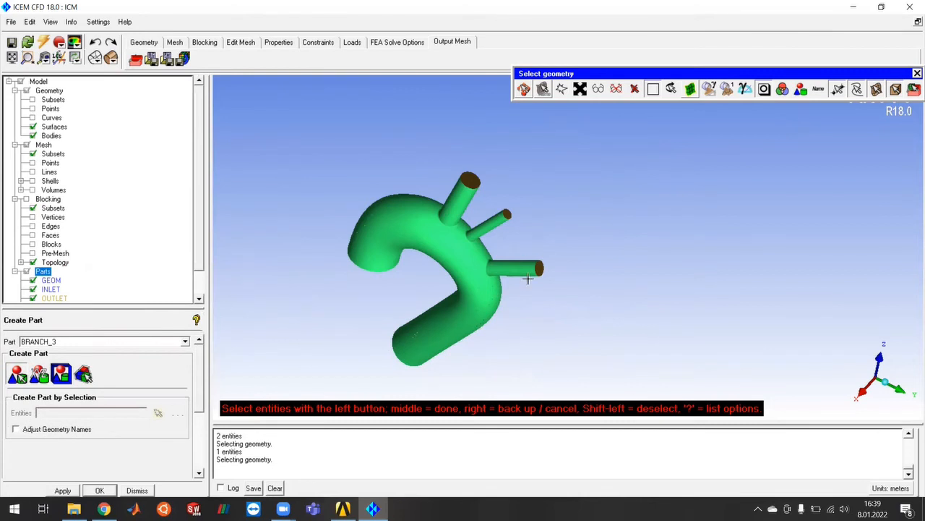
left_click(136, 490)
scroll(200, 243, "down", 1)
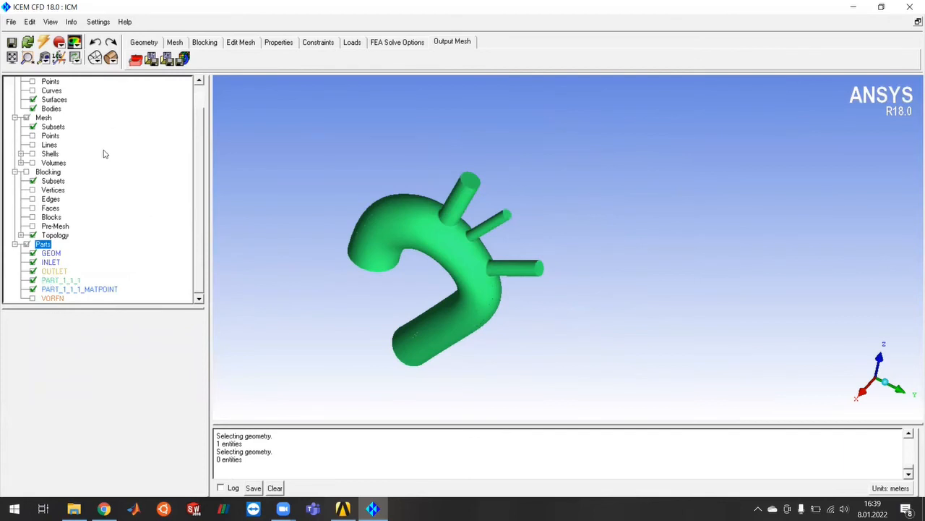
right_click(47, 245)
left_click(80, 250)
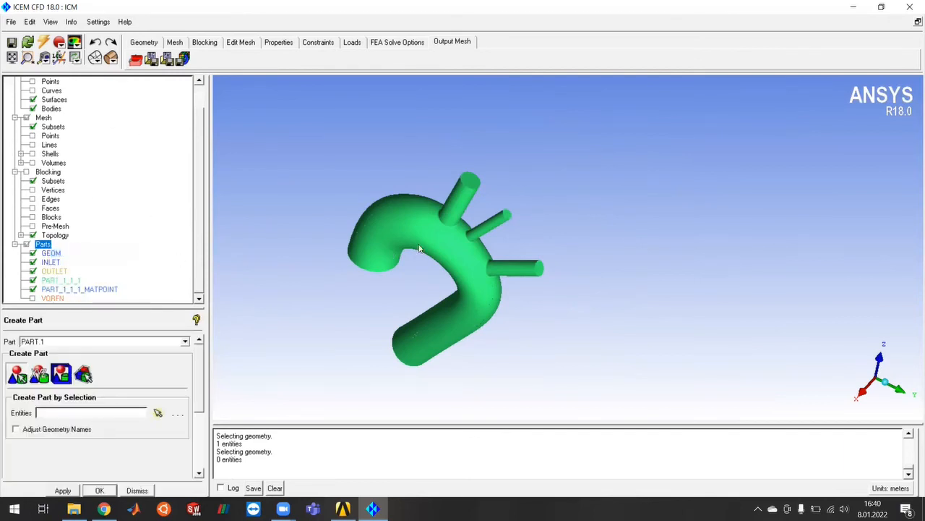
Try to create a part named PART.1 from the end face of the first, thickest branch, and undo it.
left_click(158, 412)
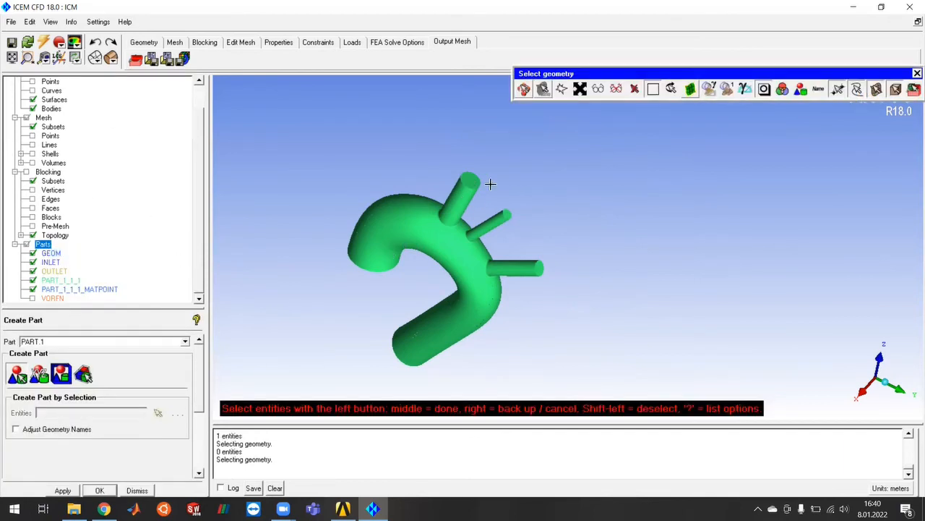
left_click(470, 179)
middle_click(285, 331)
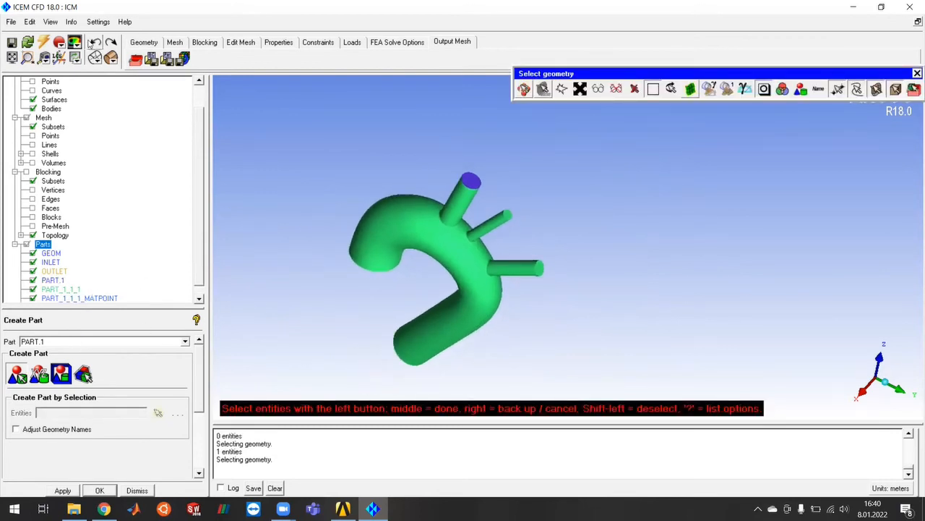
left_click(96, 43)
middle_click(373, 314)
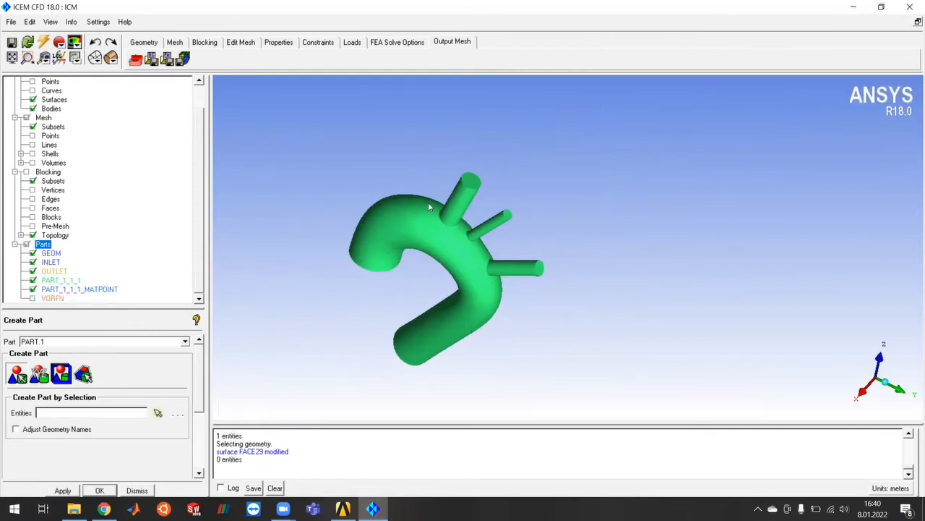
Create a part named BRANCH_1 from the end face of the first, thickest branch and apply it.
left_click(158, 412)
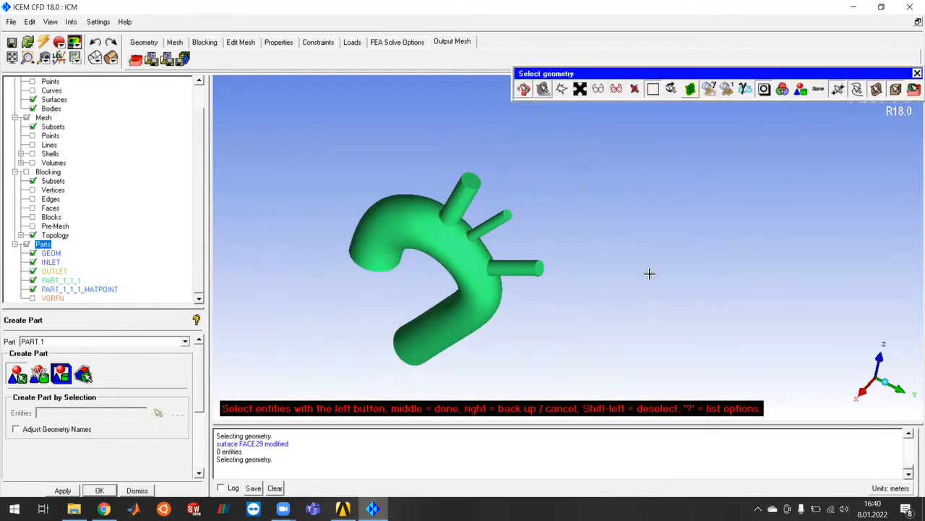
left_click(470, 180)
left_click_drag(76, 340, 2, 341)
type("BRANCH_1")
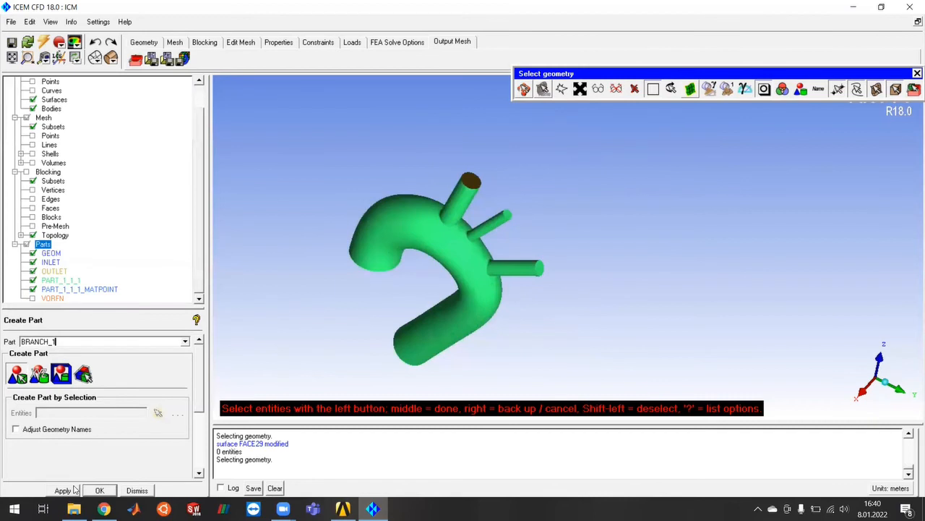
left_click(65, 490)
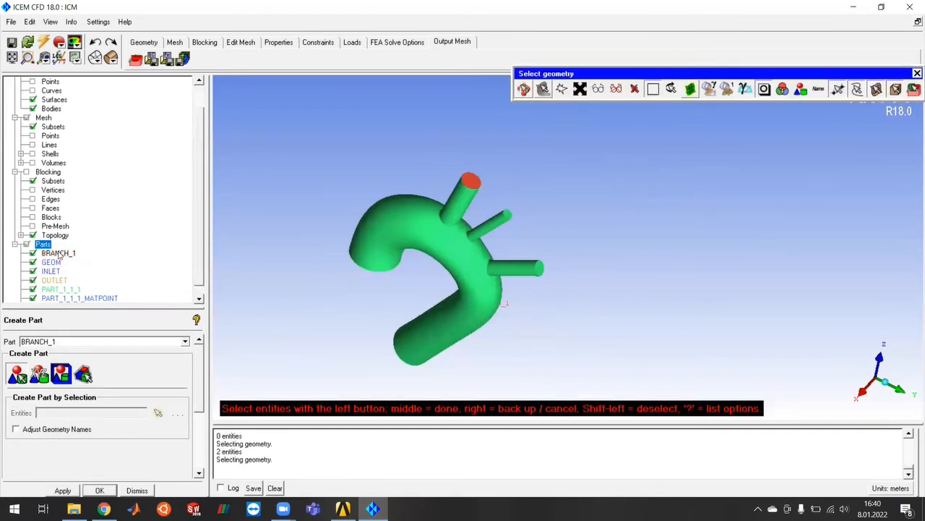
Create a part named BRANCH_2 from the end face of the second, thinnest branch and apply it.
left_click(509, 216)
double_click(89, 341)
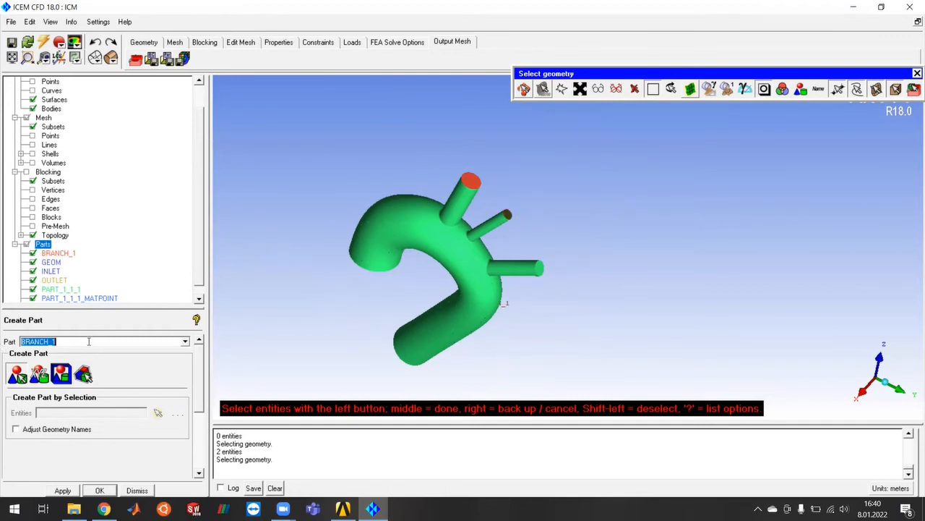
left_click(89, 341)
left_click(62, 490)
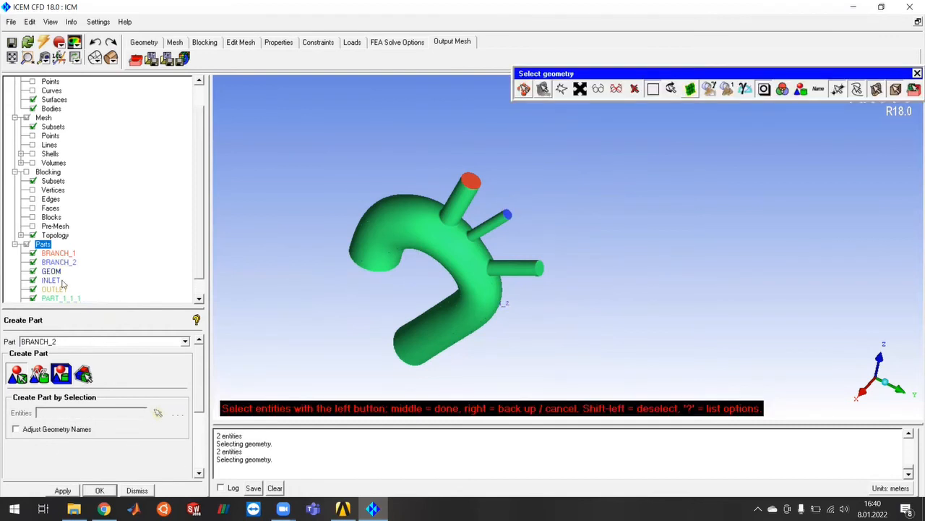
Create a part named BRANCH_3 from the end face of the third branch and apply it.
scroll(45, 281, "down", 2)
left_click_drag(160, 309, 159, 332)
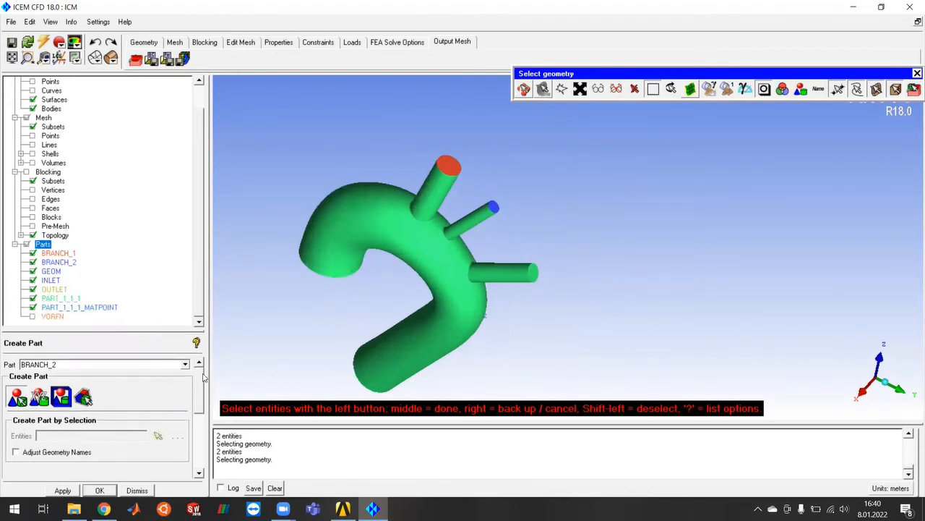
left_click(536, 273)
double_click(84, 365)
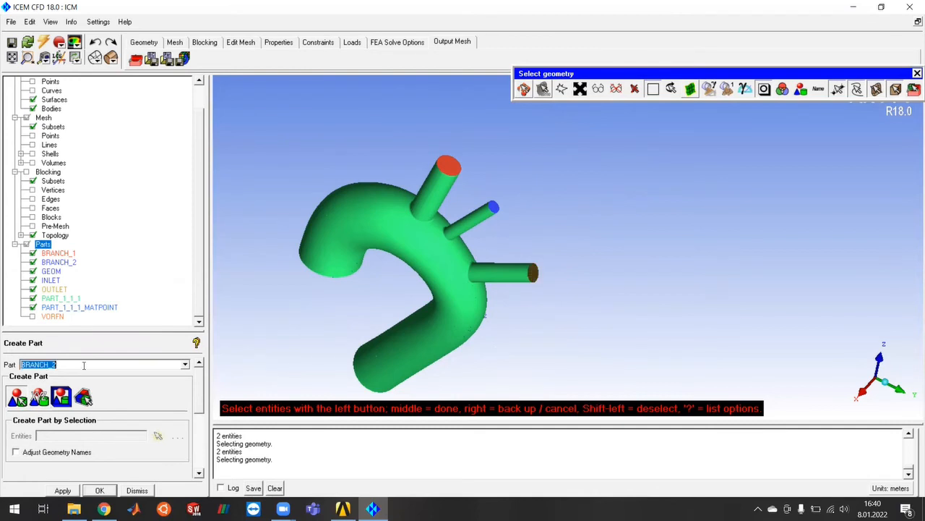
left_click(84, 365)
left_click(63, 490)
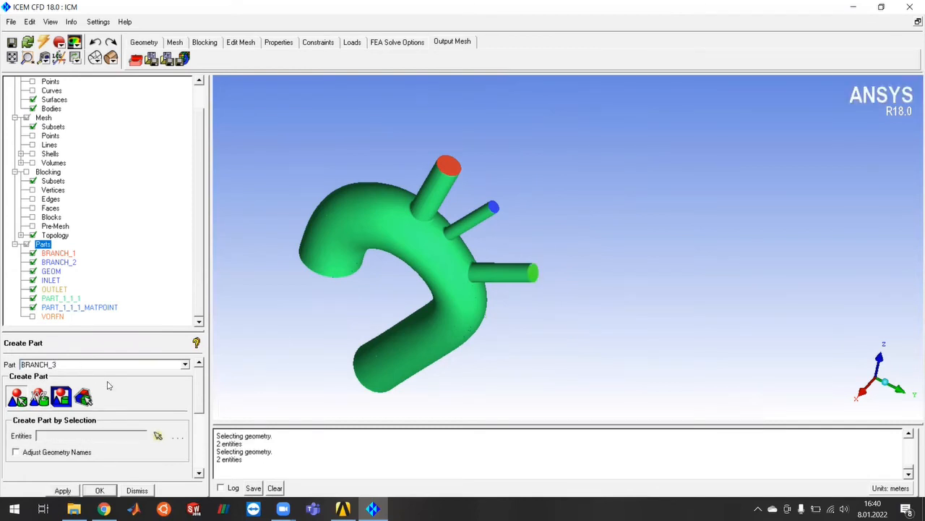
Start a new part selection with the front wall surfaces of the ascending aorta and the beginning of the arch.
scroll(582, 258, "down", 5)
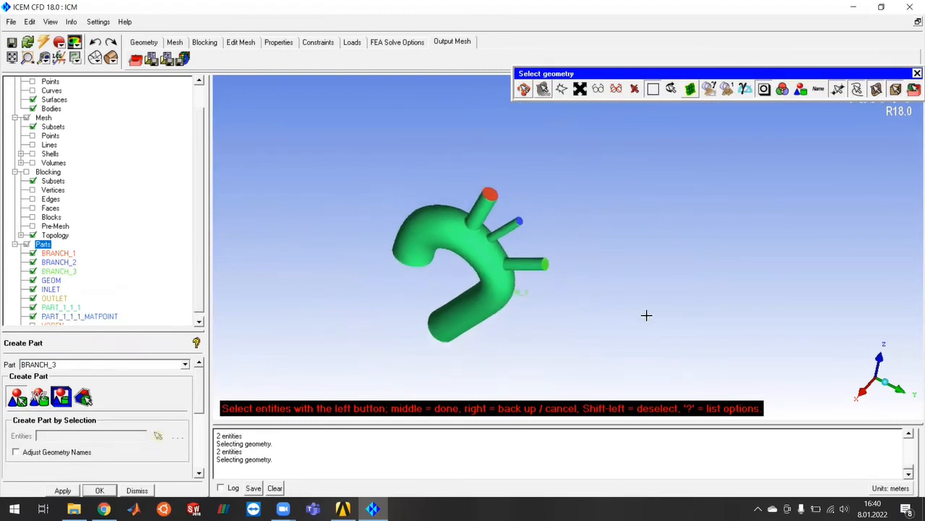
middle_click(647, 312)
left_click_drag(591, 231, 597, 173)
left_click(158, 436)
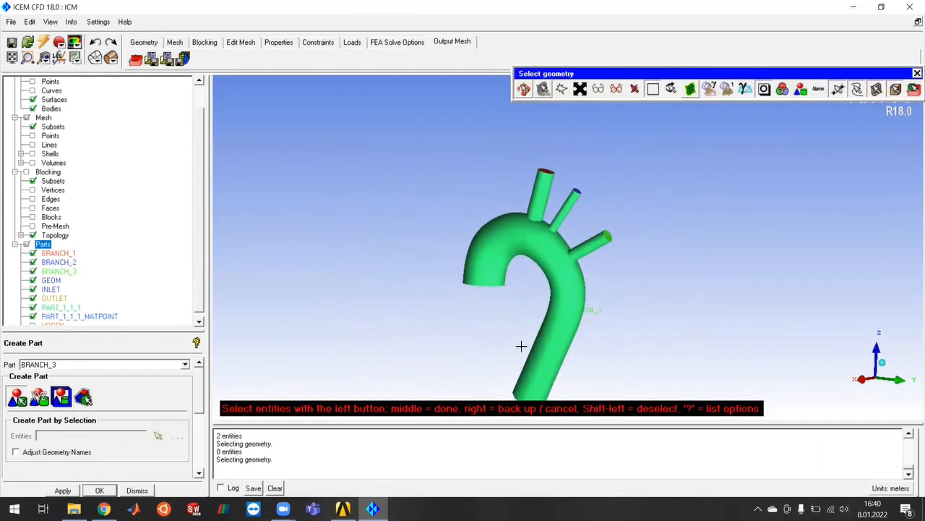
left_click(489, 242)
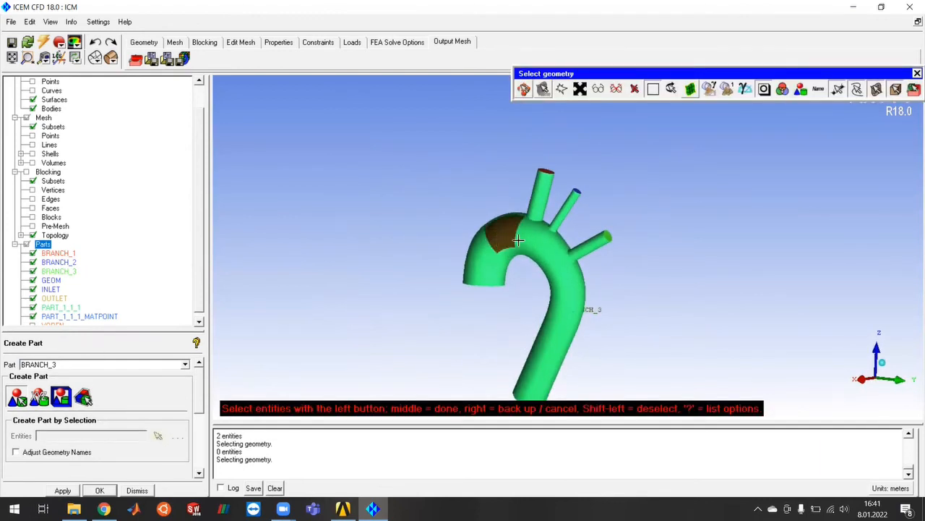
left_click(482, 263)
left_click(498, 262)
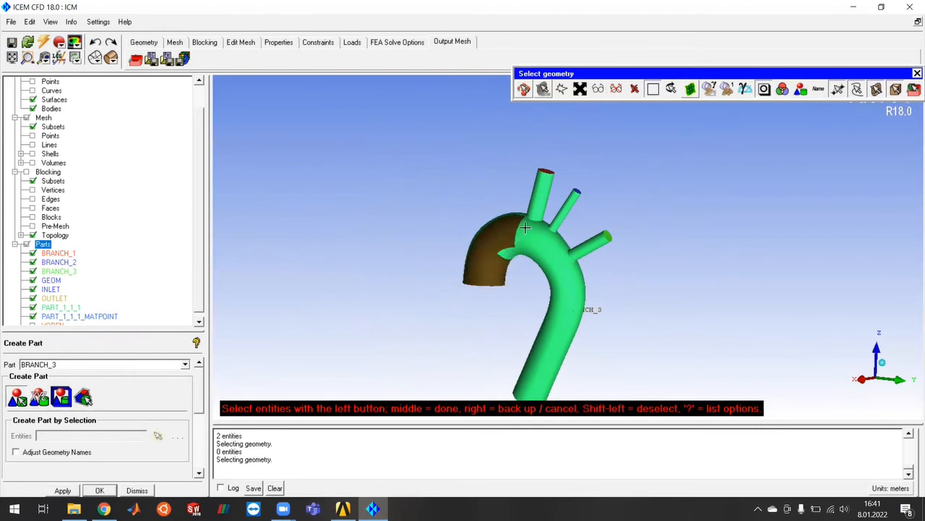
left_click(510, 252)
left_click(536, 237)
left_click(525, 230)
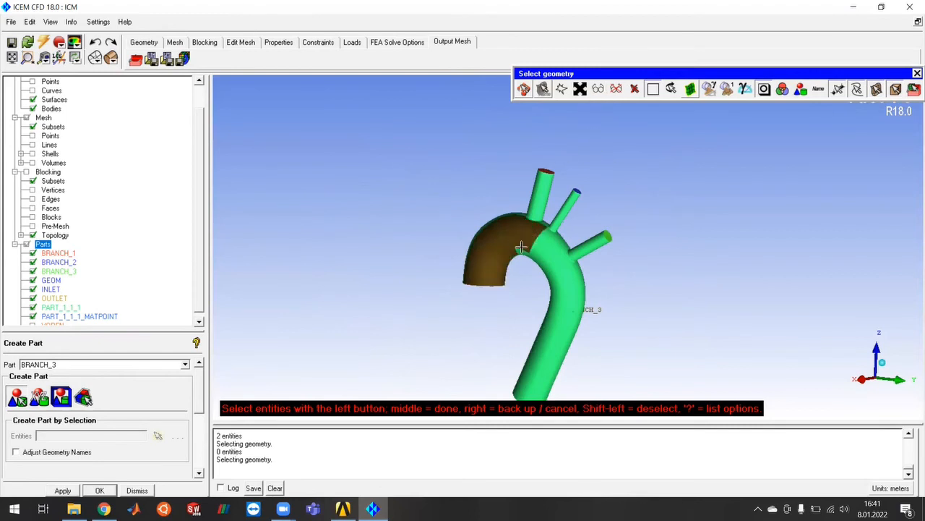
Add the front wall surfaces of the arch below the second and third branches to the selection.
scroll(502, 241, "up", 5)
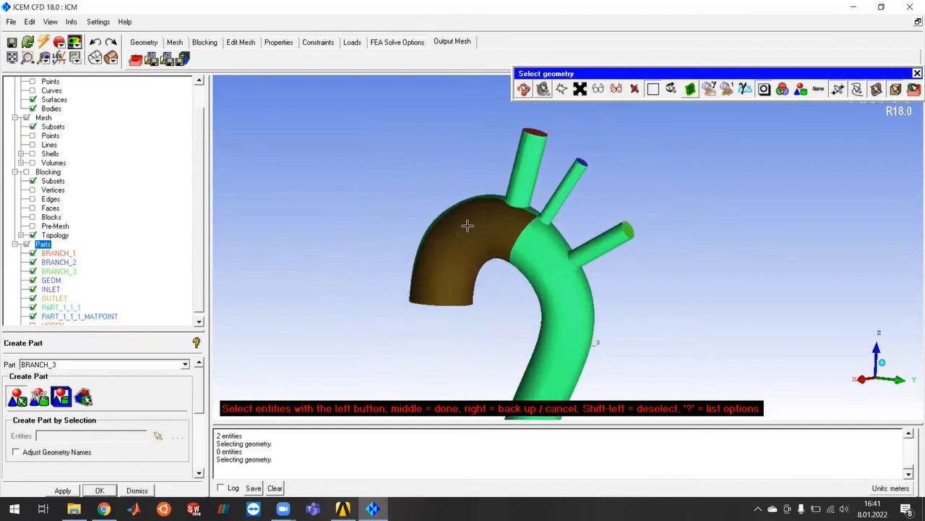
scroll(538, 287, "up", 1)
left_click(499, 261)
left_click(510, 219)
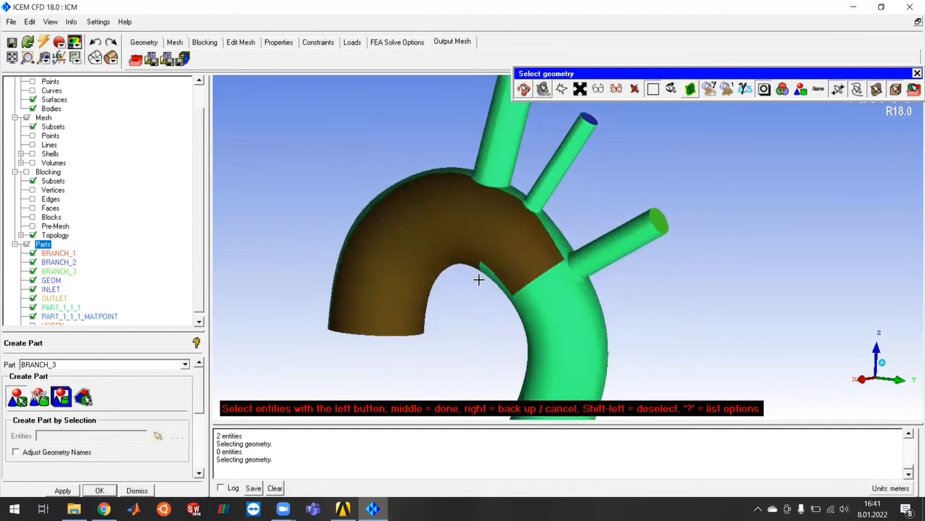
left_click(493, 275)
scroll(559, 308, "down", 3)
left_click(559, 308)
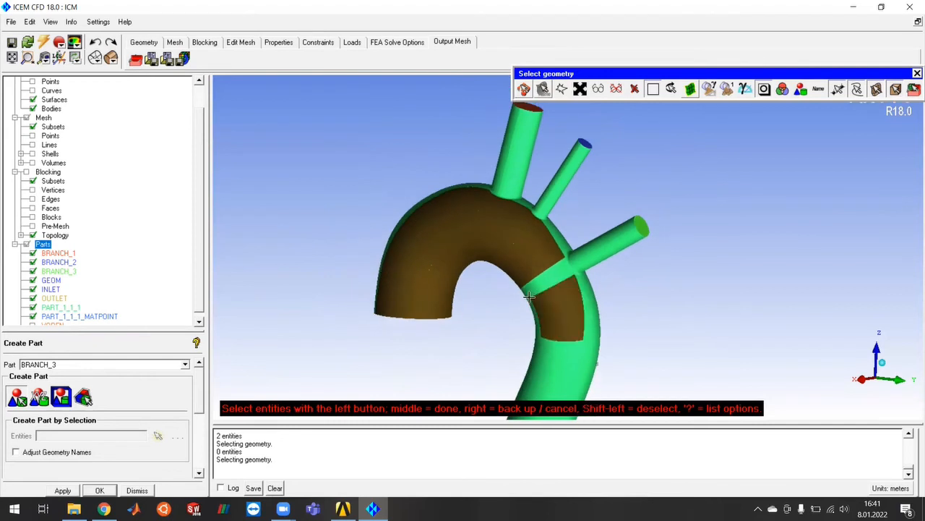
left_click(531, 288)
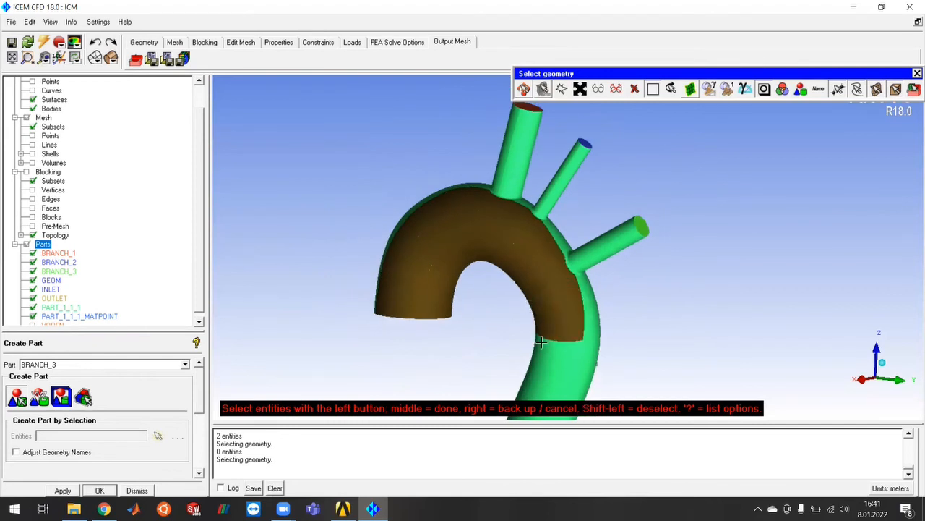
Add the front and outer wall surfaces of the descending aorta, up to the third branch, to the selection.
left_click(558, 360)
scroll(566, 355, "down", 2)
middle_click_drag(568, 352, 558, 234, "ctrl")
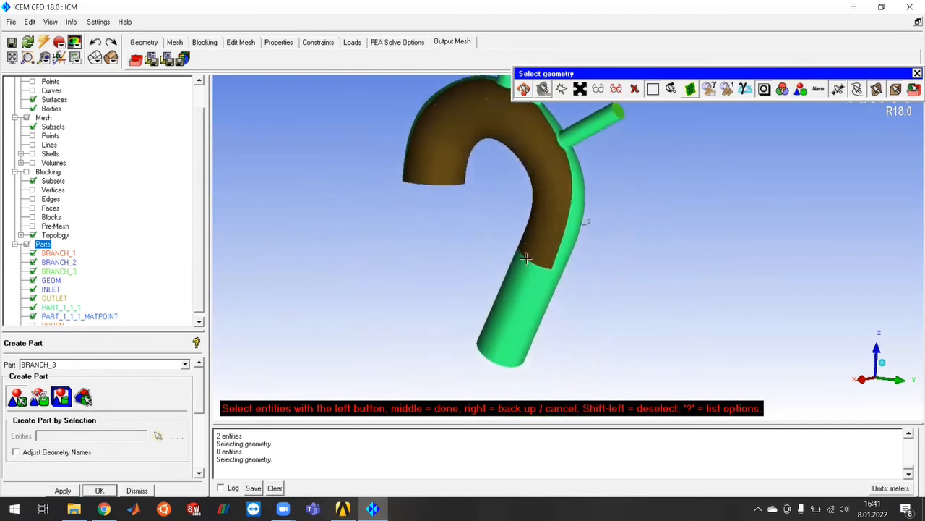
left_click(525, 270)
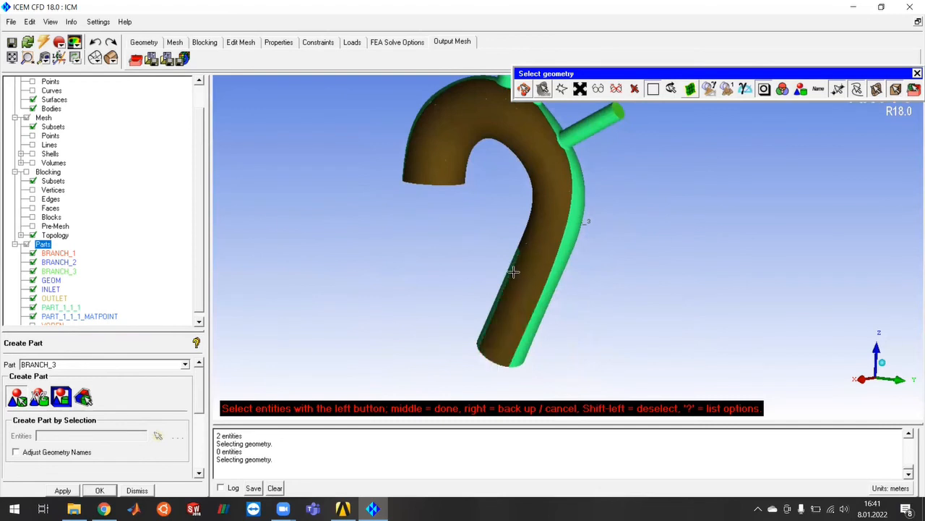
left_click(540, 322)
left_click(570, 240)
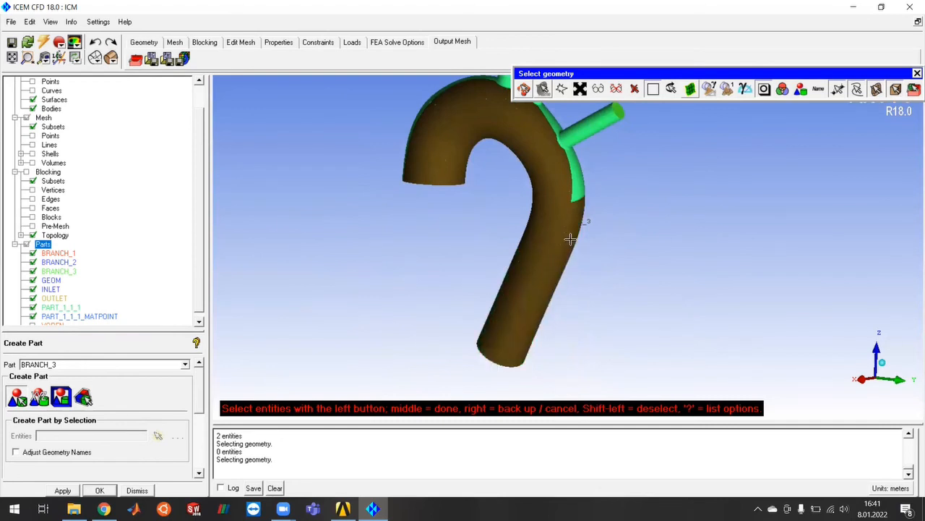
left_click(575, 170)
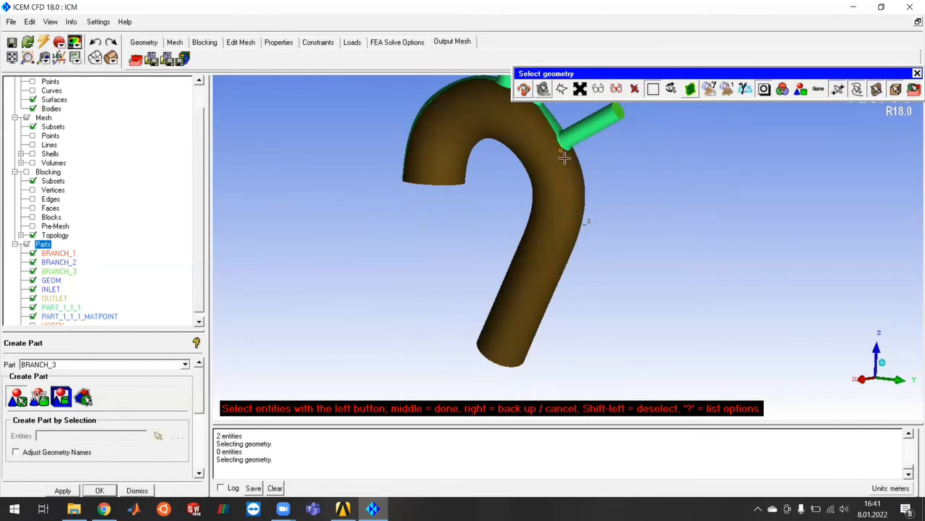
Add the side walls of the three branches and the adjoining outer arch surfaces to the selection.
middle_click_drag(561, 219, 530, 341)
scroll(528, 333, "up", 10)
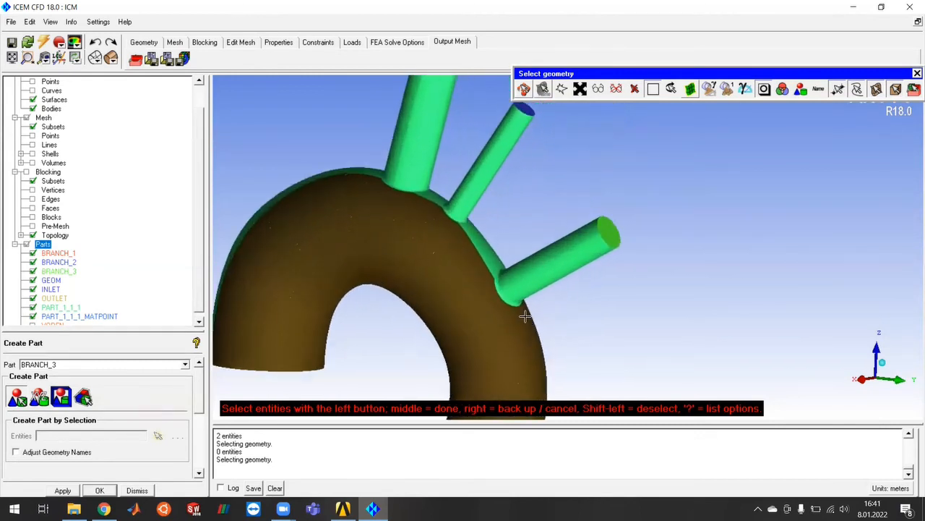
scroll(494, 330, "up", 3)
left_click(478, 329)
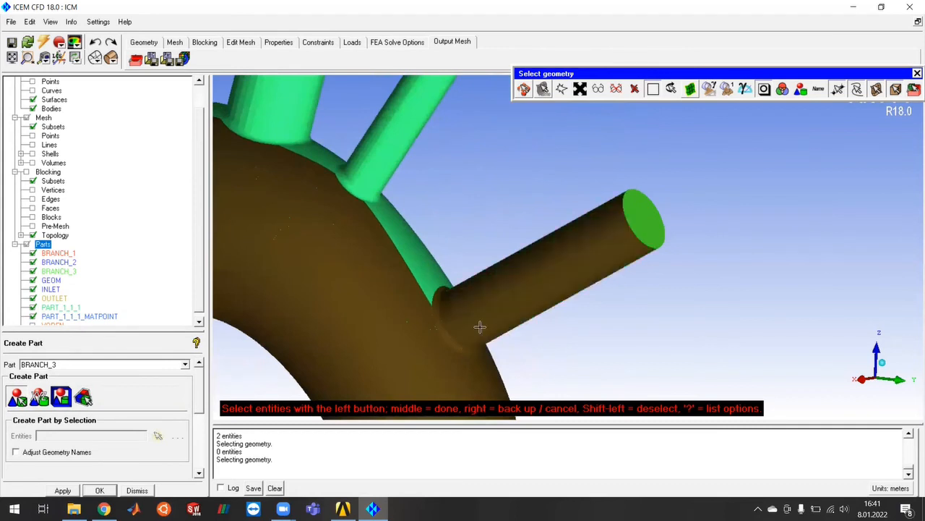
left_click(430, 299)
scroll(471, 275, "down", 4)
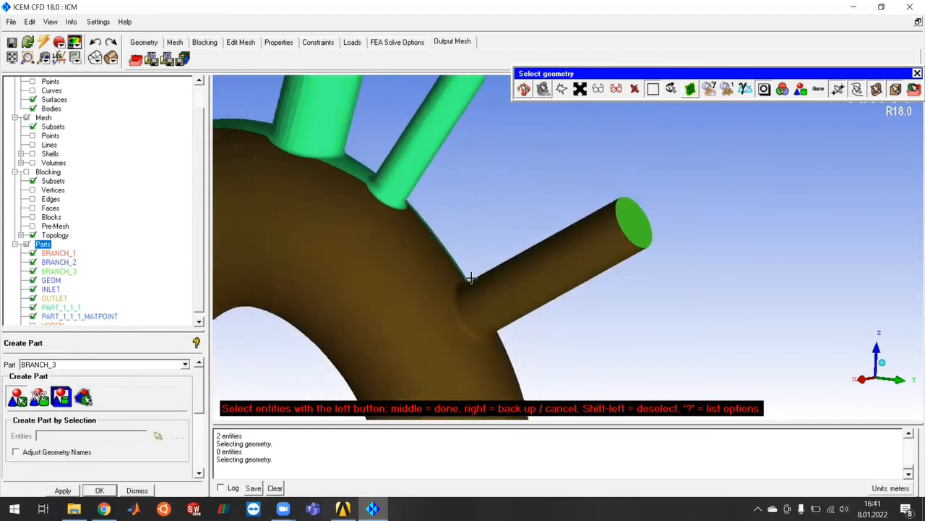
left_click(412, 189)
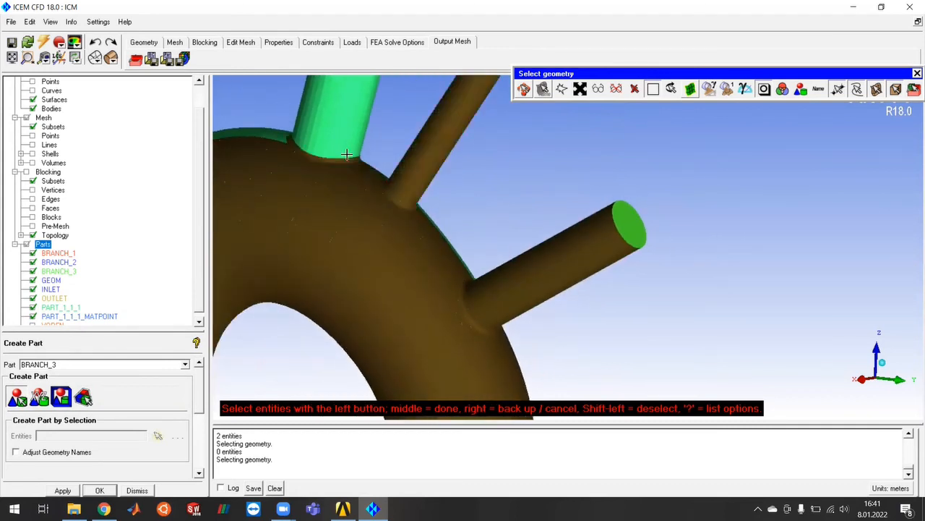
left_click(313, 144)
left_click(272, 133)
scroll(386, 203, "down", 4)
left_click_drag(552, 310, 439, 258, "ctrl")
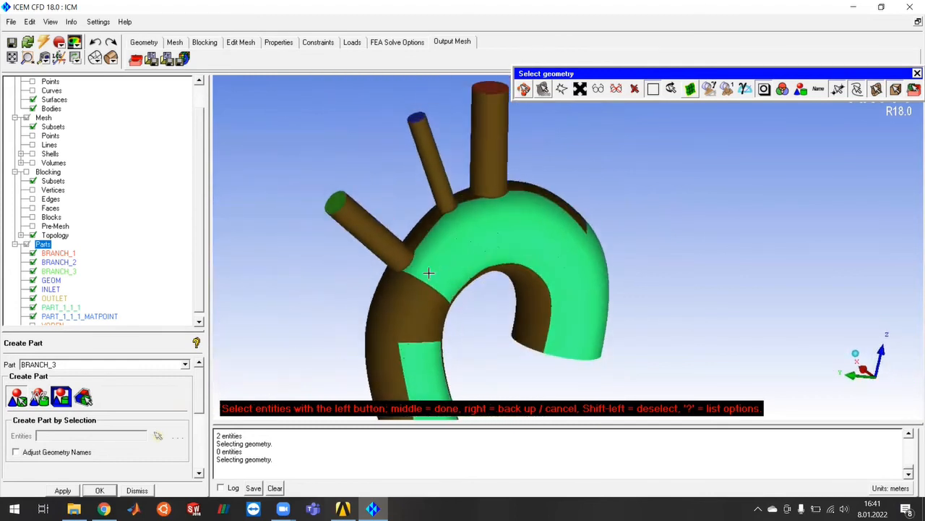
Add the back wall surfaces of the arch and the ascending aorta to the part selection.
left_click(438, 258)
left_click(478, 236)
left_click(486, 228)
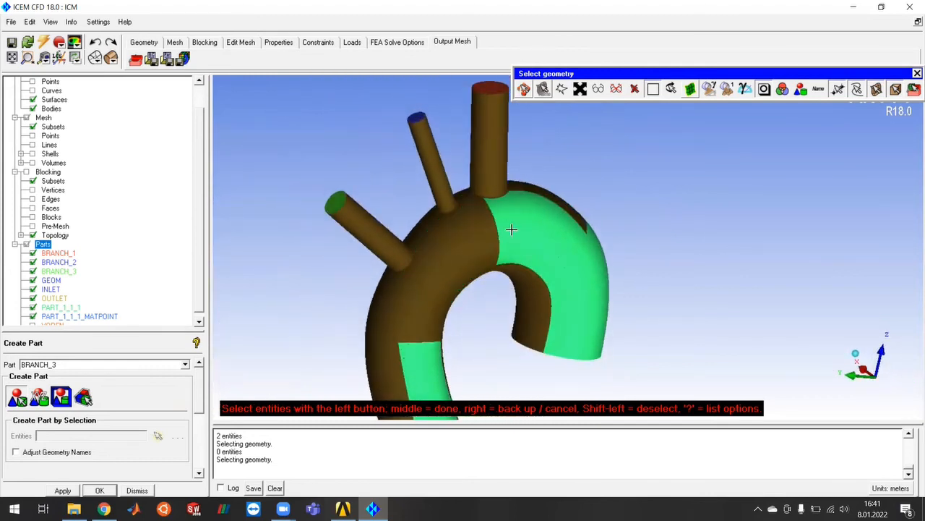
left_click(512, 227)
left_click(535, 232)
left_click(589, 289)
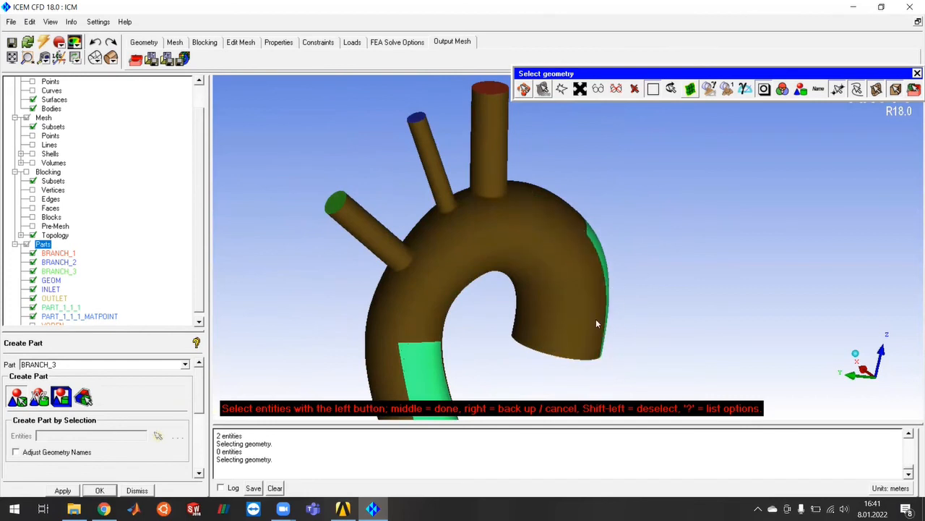
Add the remaining outer strip of the ascending aorta and the back wall of the descending aorta to the selection.
left_click_drag(638, 316, 504, 338, "ctrl")
left_click(618, 287)
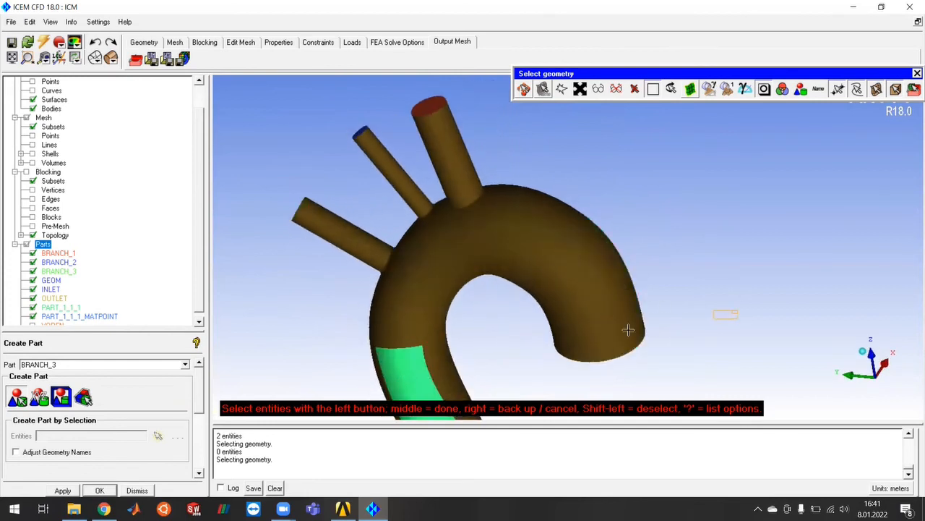
left_click_drag(674, 301, 608, 236, "ctrl")
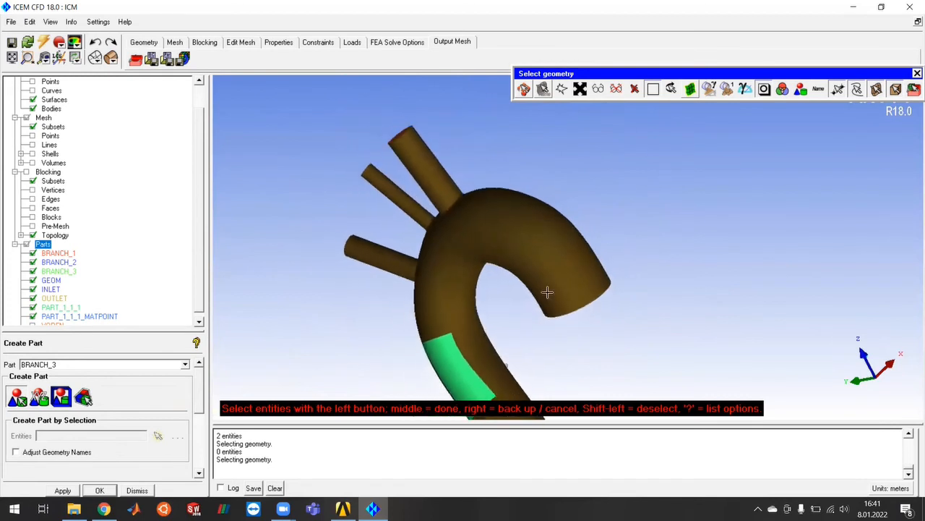
middle_click_drag(512, 325, 653, 174, "ctrl")
left_click(615, 235)
left_click_drag(590, 300, 512, 262, "ctrl")
Create the part from the selected wall surfaces under the name WALLS and check it in the complete parts list and model.
double_click(52, 364)
type("WALLS")
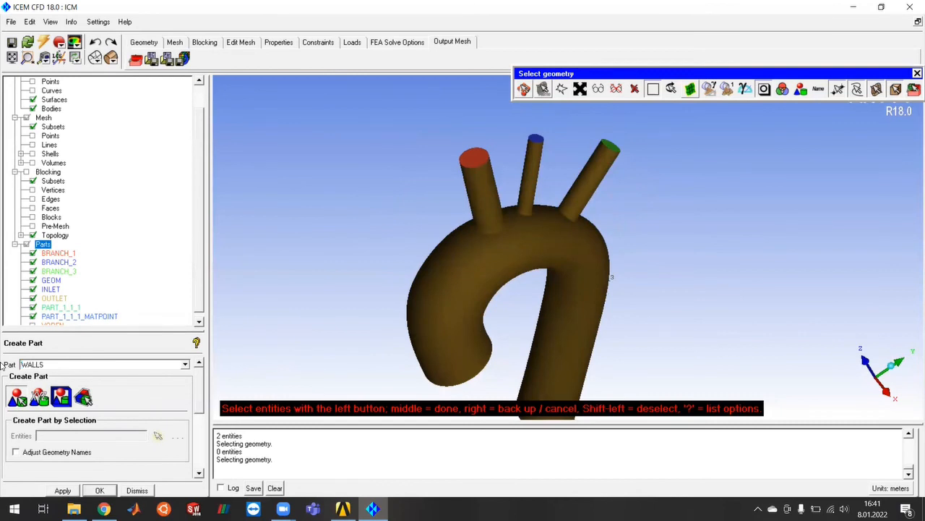
left_click(65, 489)
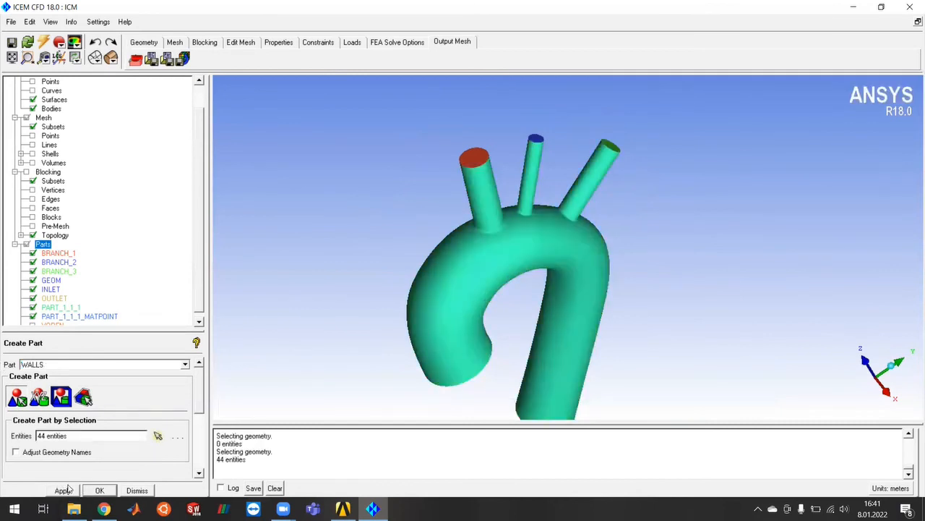
left_click(146, 489)
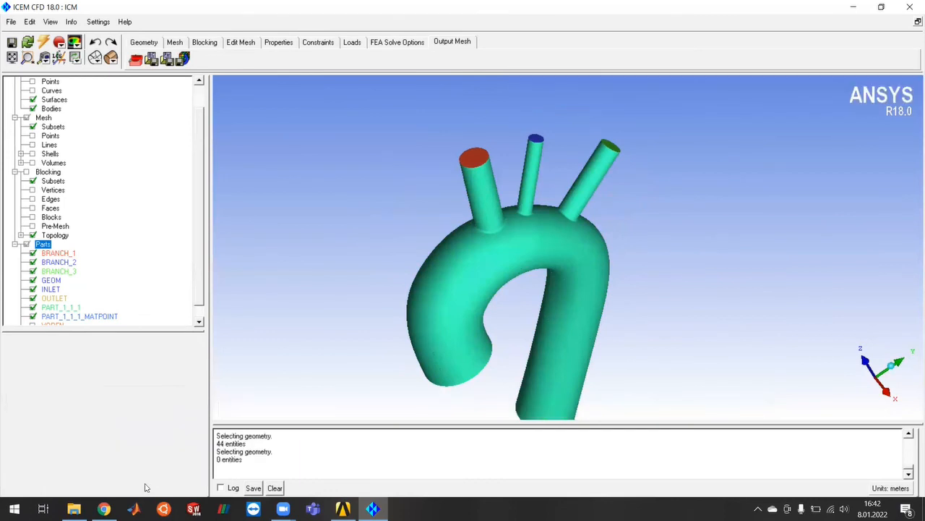
left_click_drag(164, 334, 161, 412)
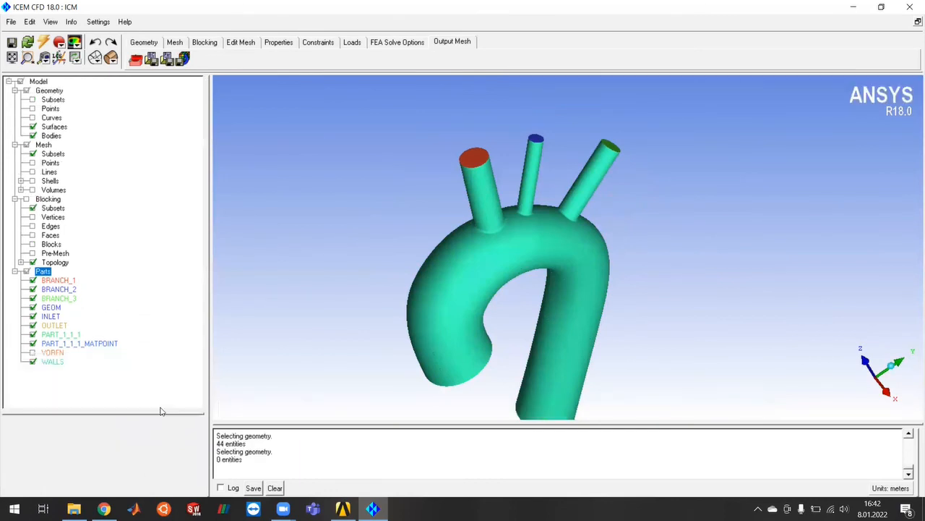
left_click_drag(659, 329, 524, 340)
middle_click_drag(500, 195, 458, 261)
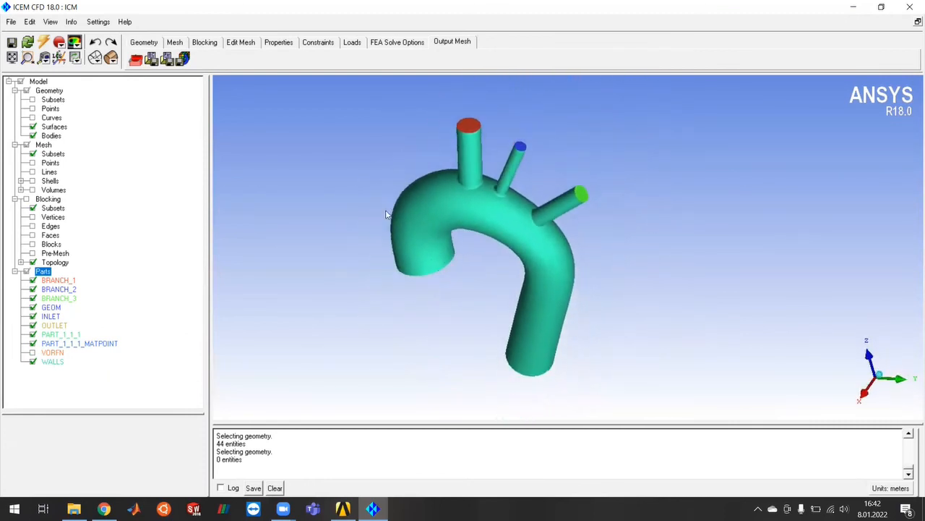
Save the project and write a 3D, unscaled, non-binary Fluent mesh file from ICM.uns.
left_click(185, 60)
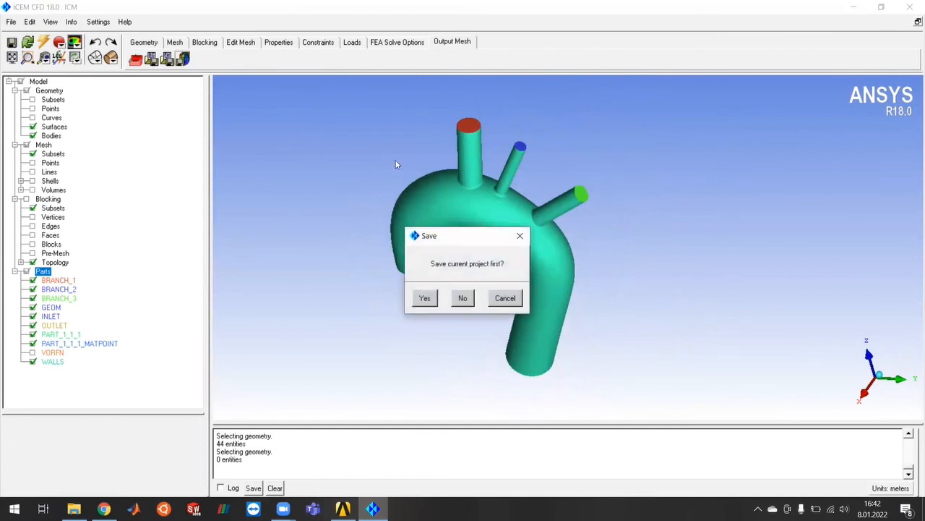
left_click(425, 300)
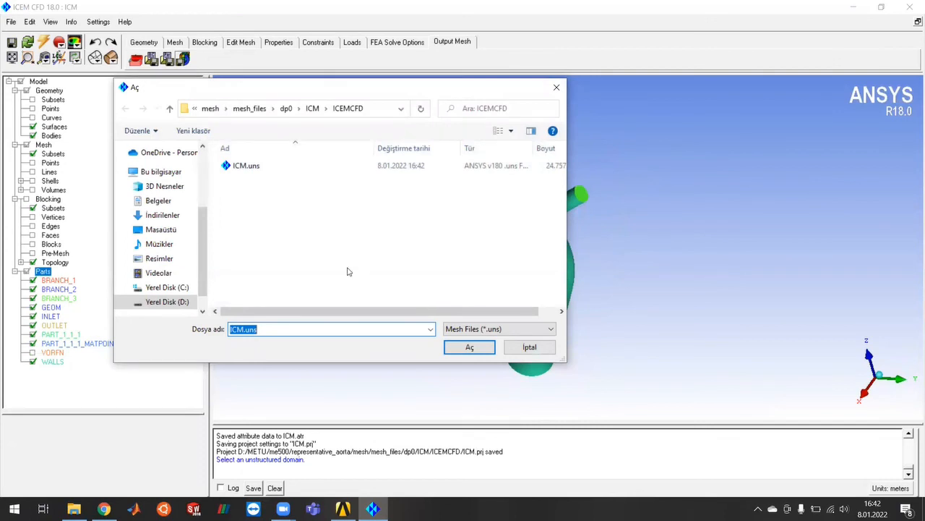
left_click_drag(381, 92, 443, 94)
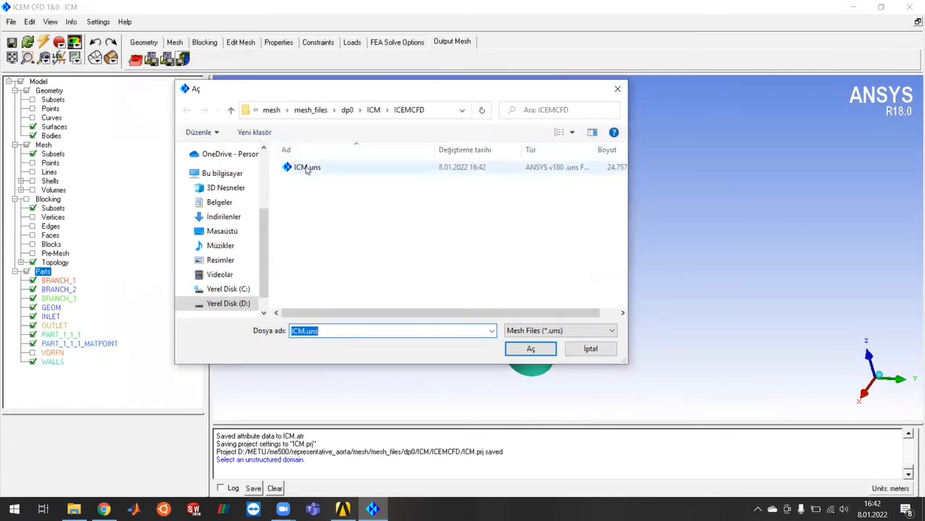
double_click(307, 168)
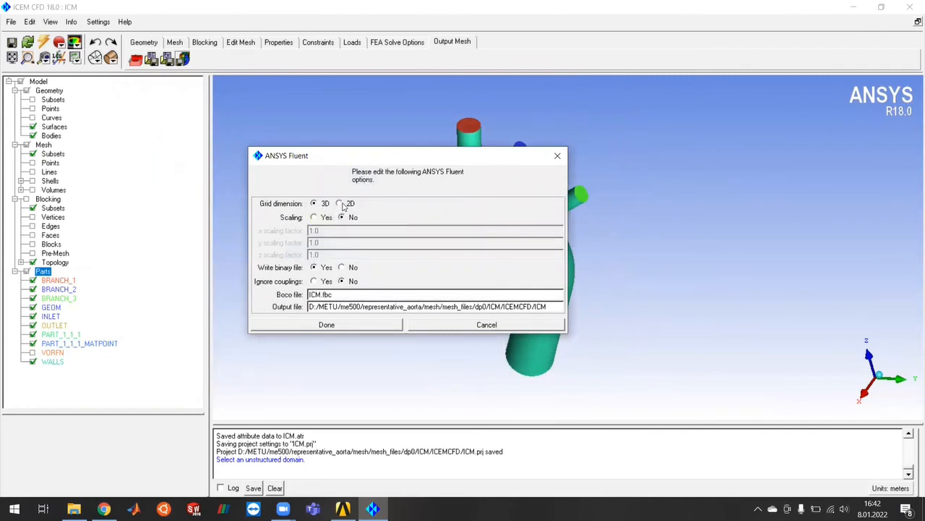
left_click(343, 268)
left_click(326, 325)
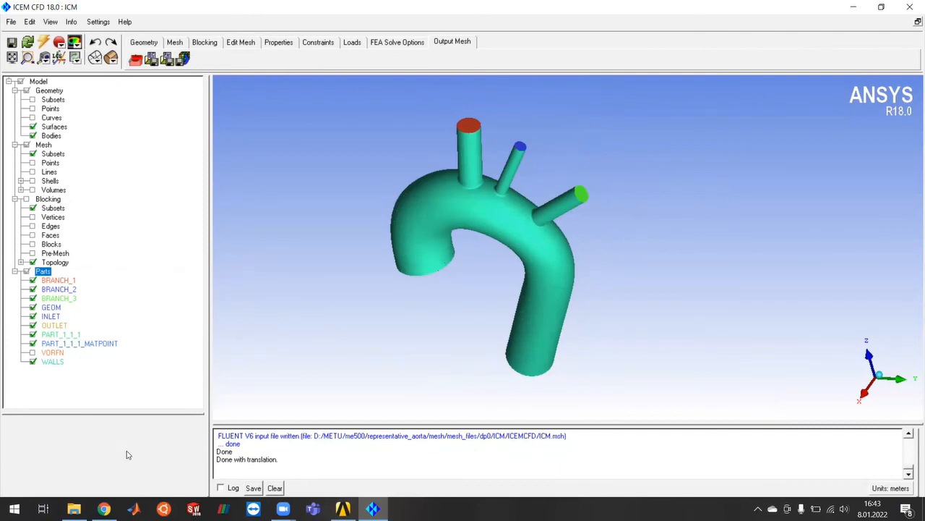
Switch to File Explorer and locate ICM.msh in the mesh\mesh_files\dp0\ICM\ICEMCFD folder of representative_aorta.
left_click(74, 509)
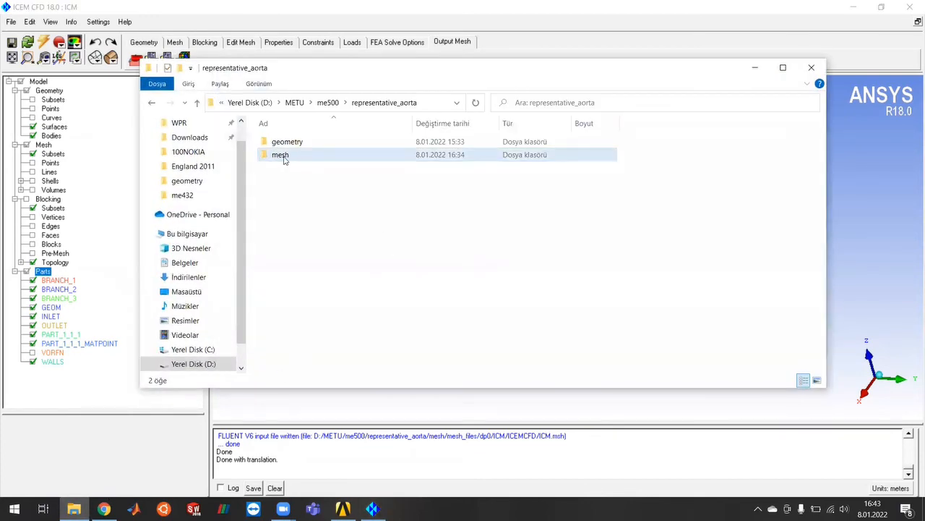
double_click(282, 156)
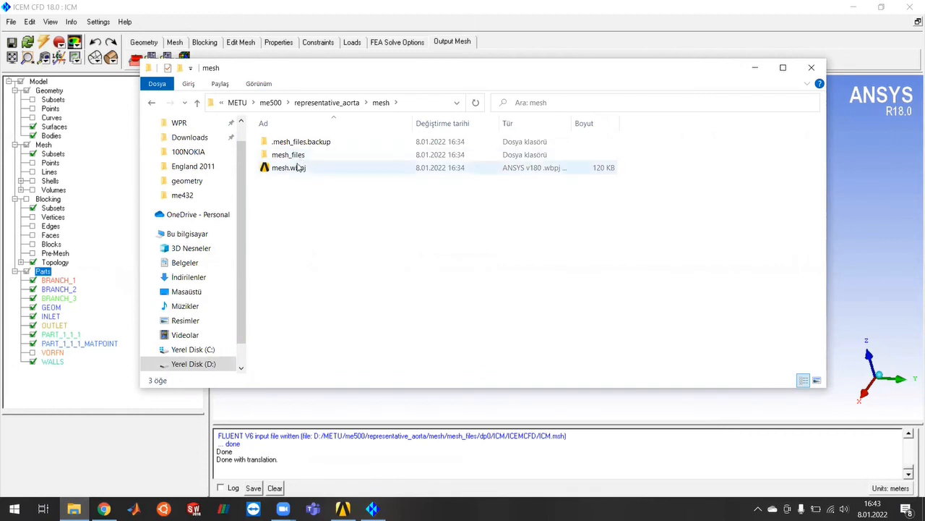
double_click(292, 156)
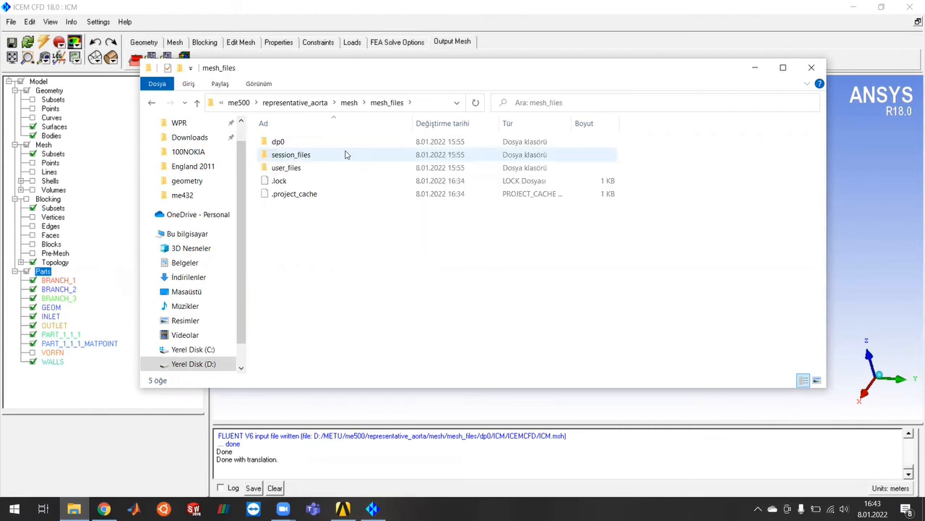
double_click(292, 143)
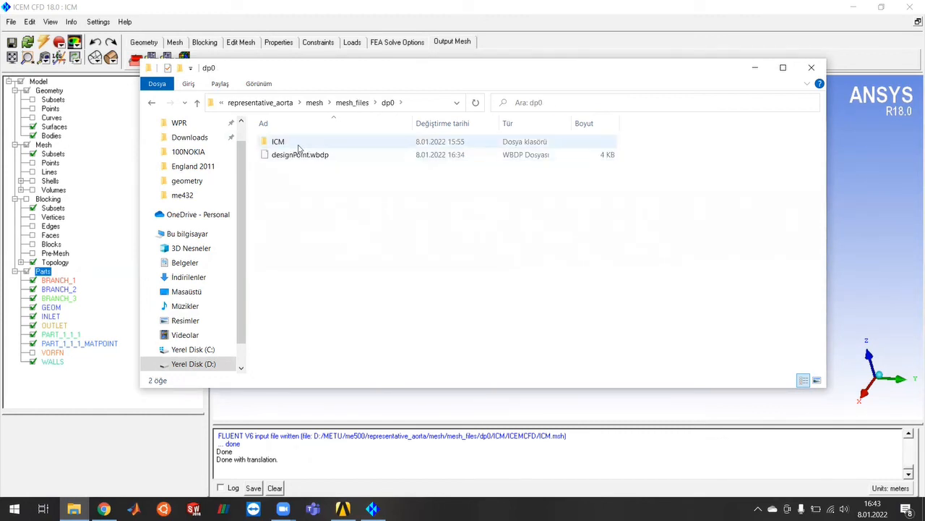
double_click(299, 144)
left_click(300, 145)
double_click(300, 145)
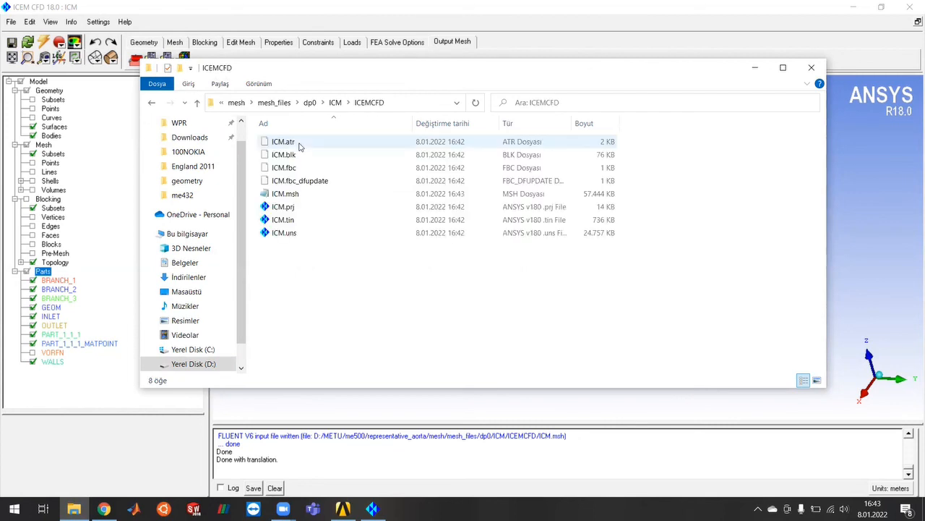
left_click(302, 197)
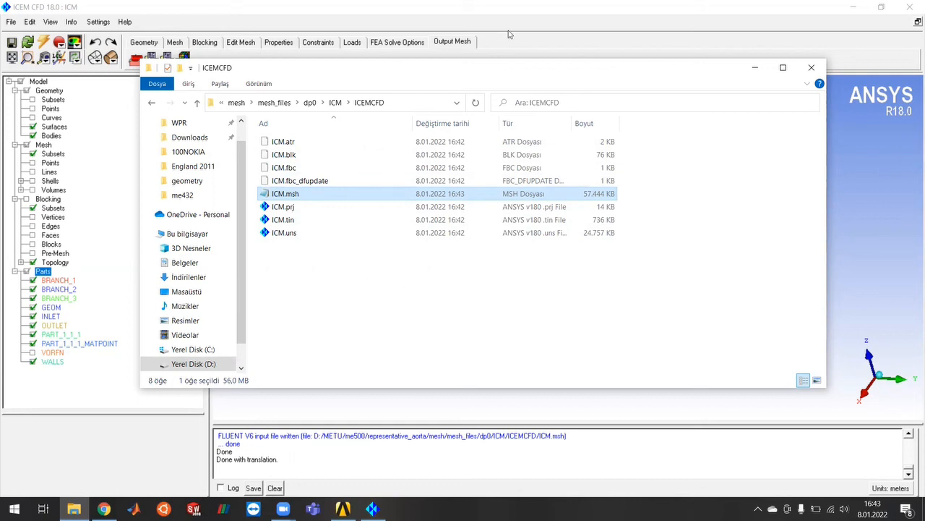
left_click(747, 56)
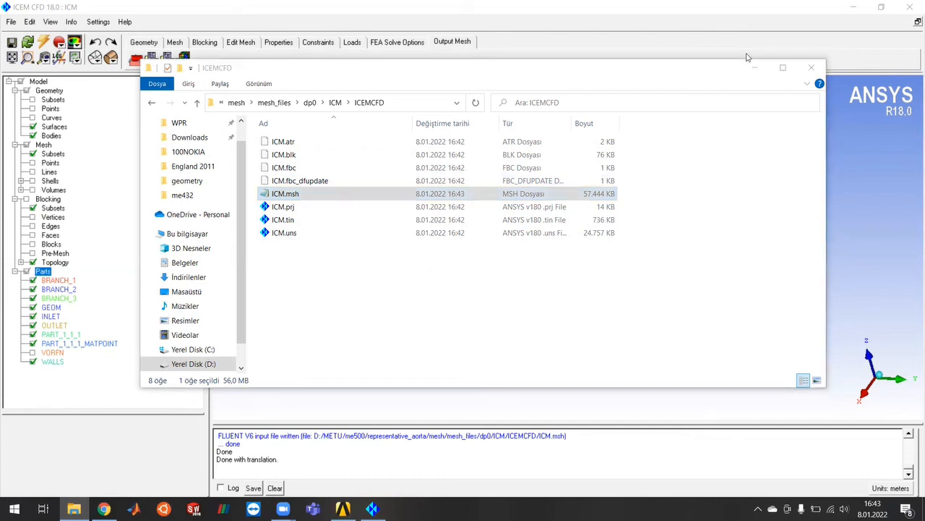